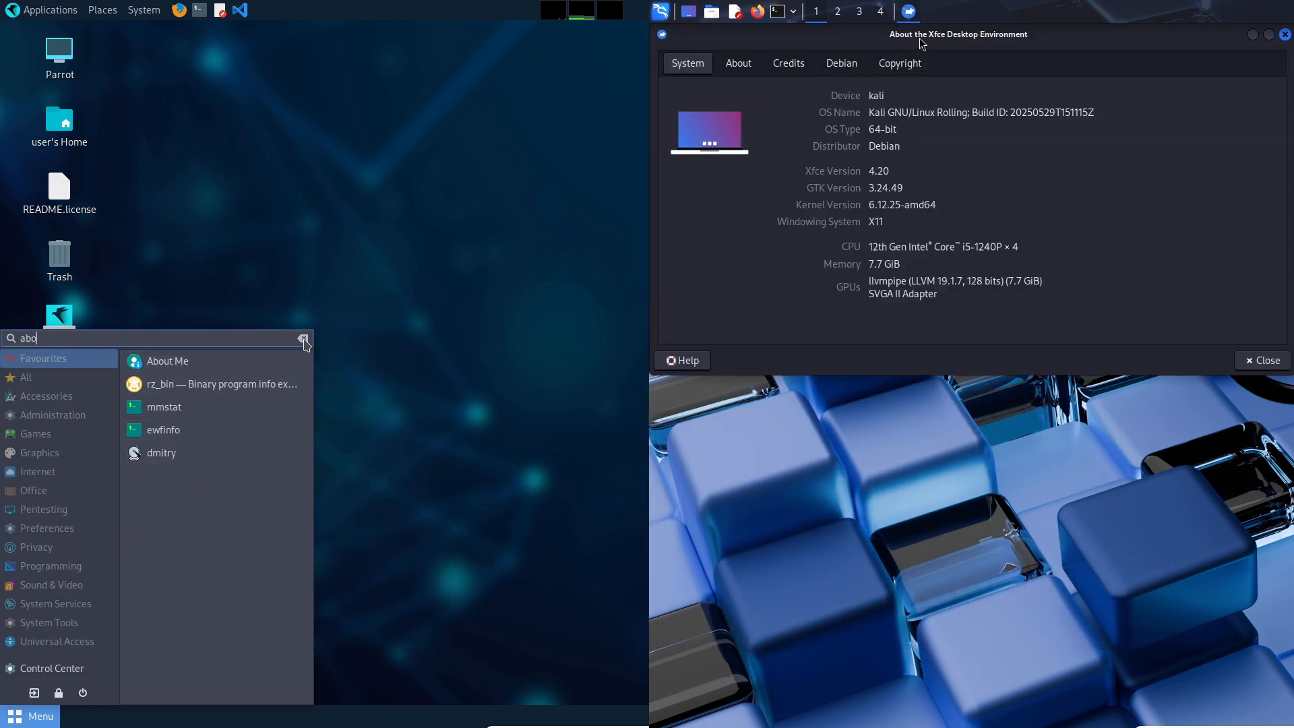
text(xfc)
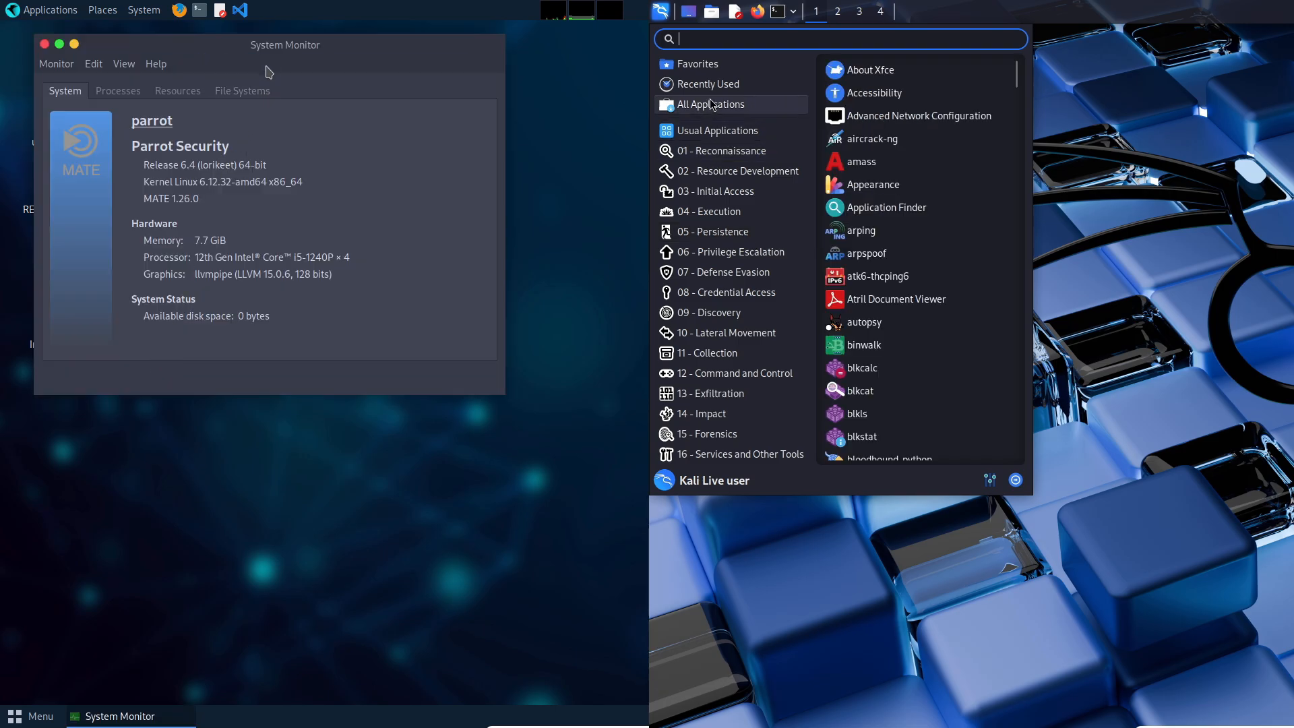
Maximize Parrot's System Monitor, check its About dialog and Processes tab, and enlarge Kali's Task Manager.
double_click(274, 49)
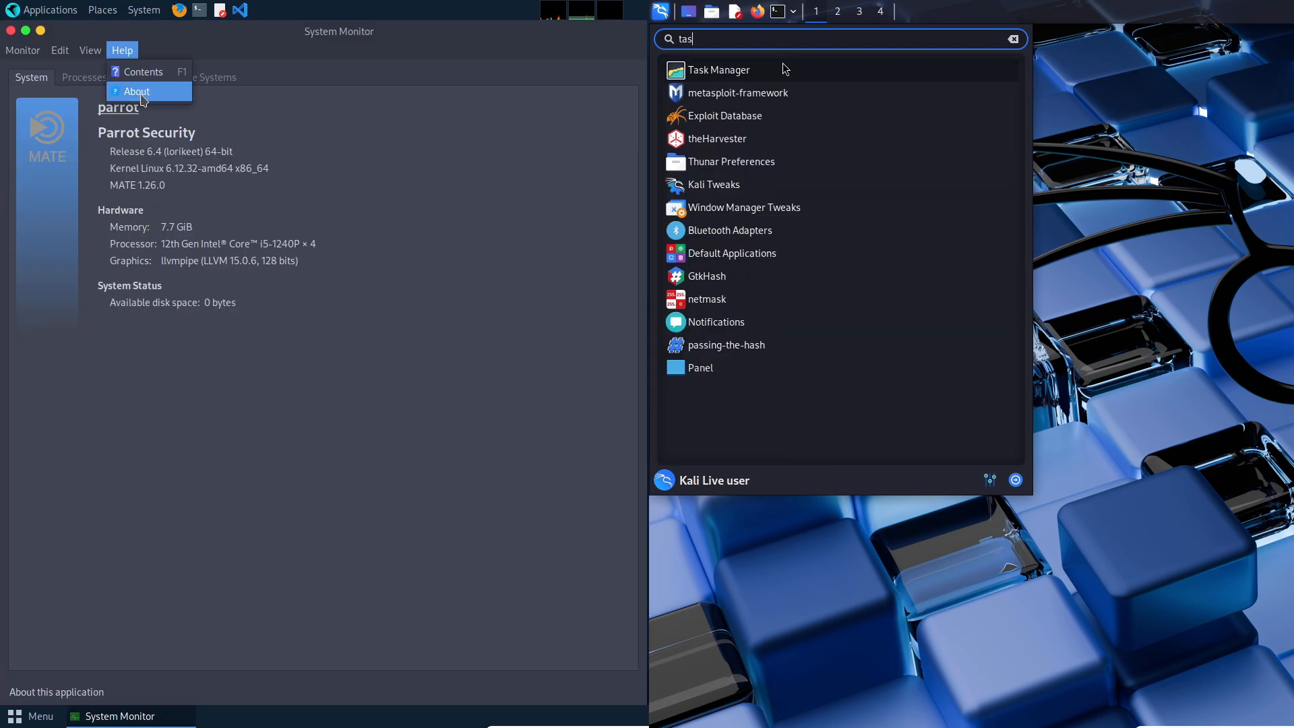
click(121, 50)
click(141, 81)
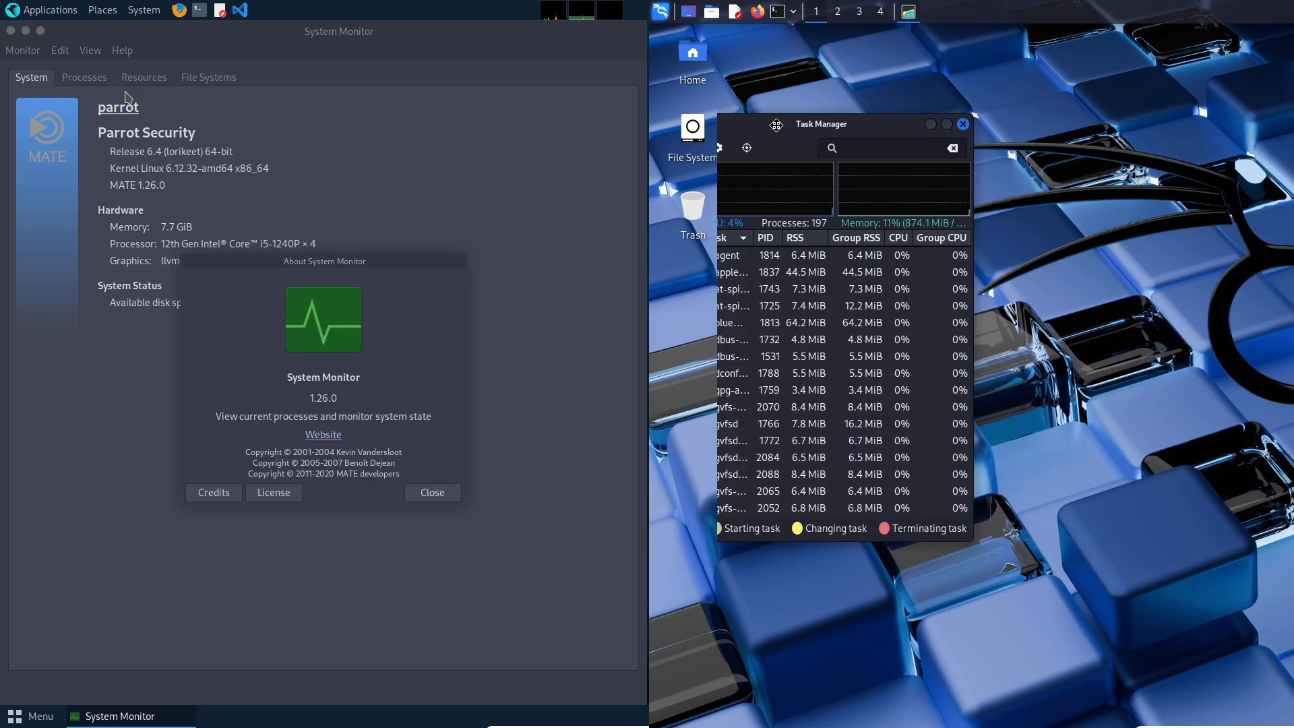
click(425, 497)
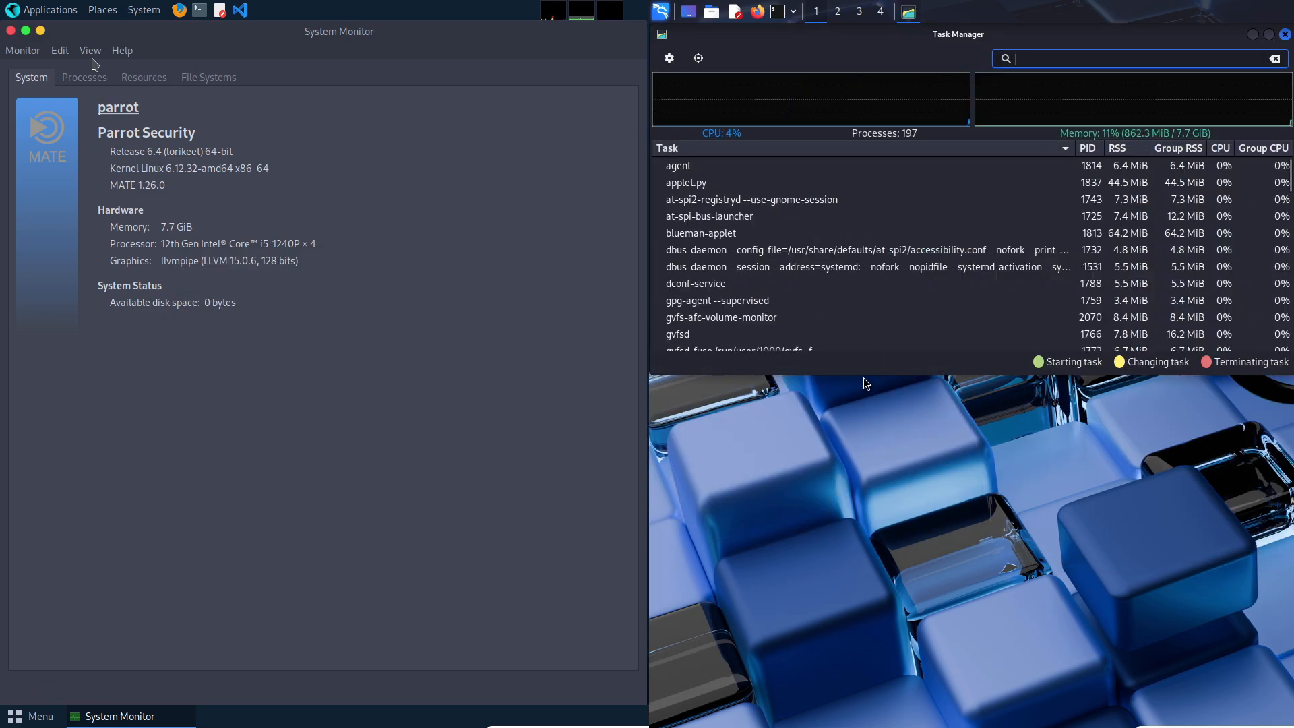
click(83, 79)
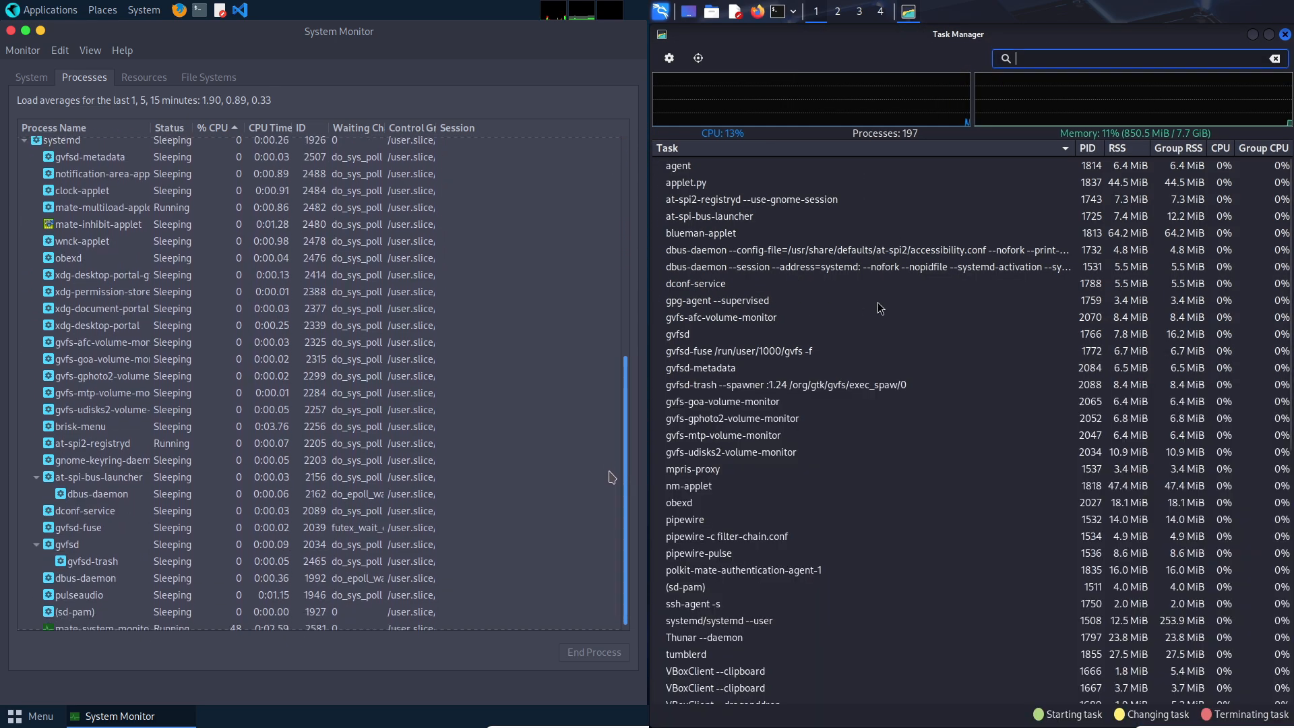
Review Kali Task Manager's settings and About, show Parrot's Resources and File Systems tabs, then close Task Manager.
click(669, 58)
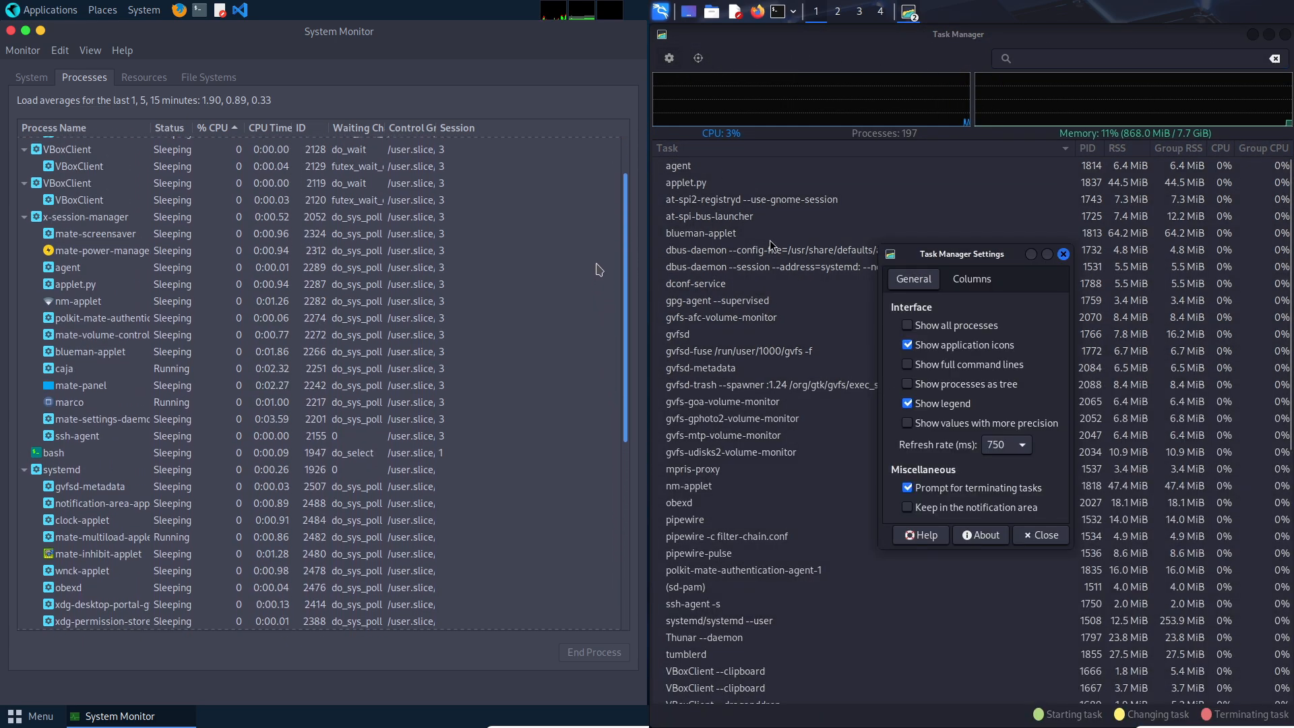
click(979, 527)
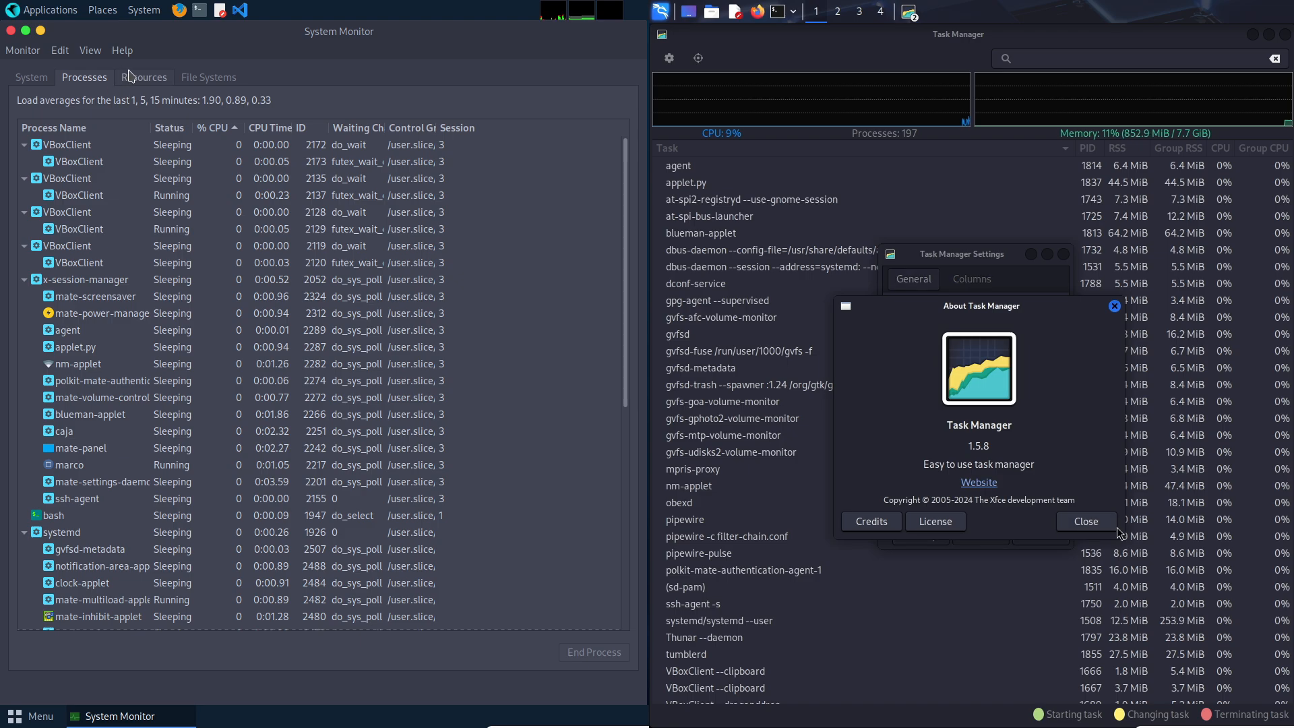
click(142, 77)
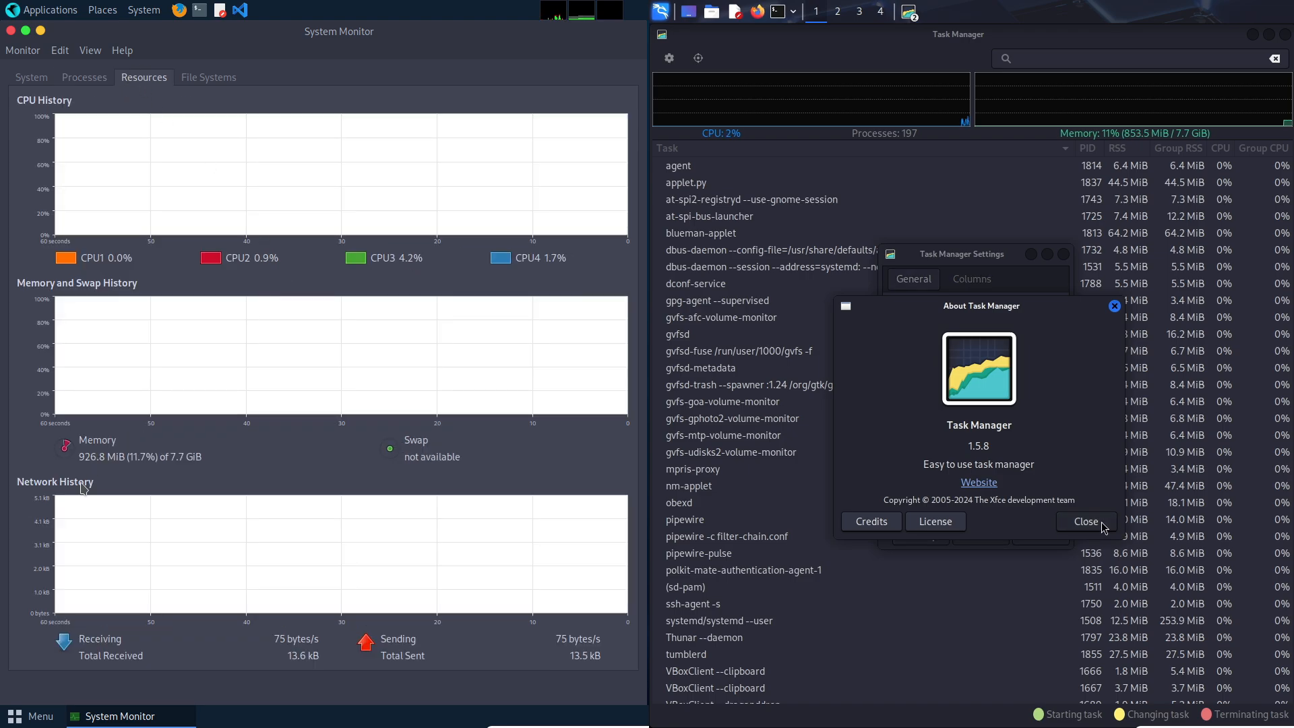
click(1086, 522)
click(1055, 543)
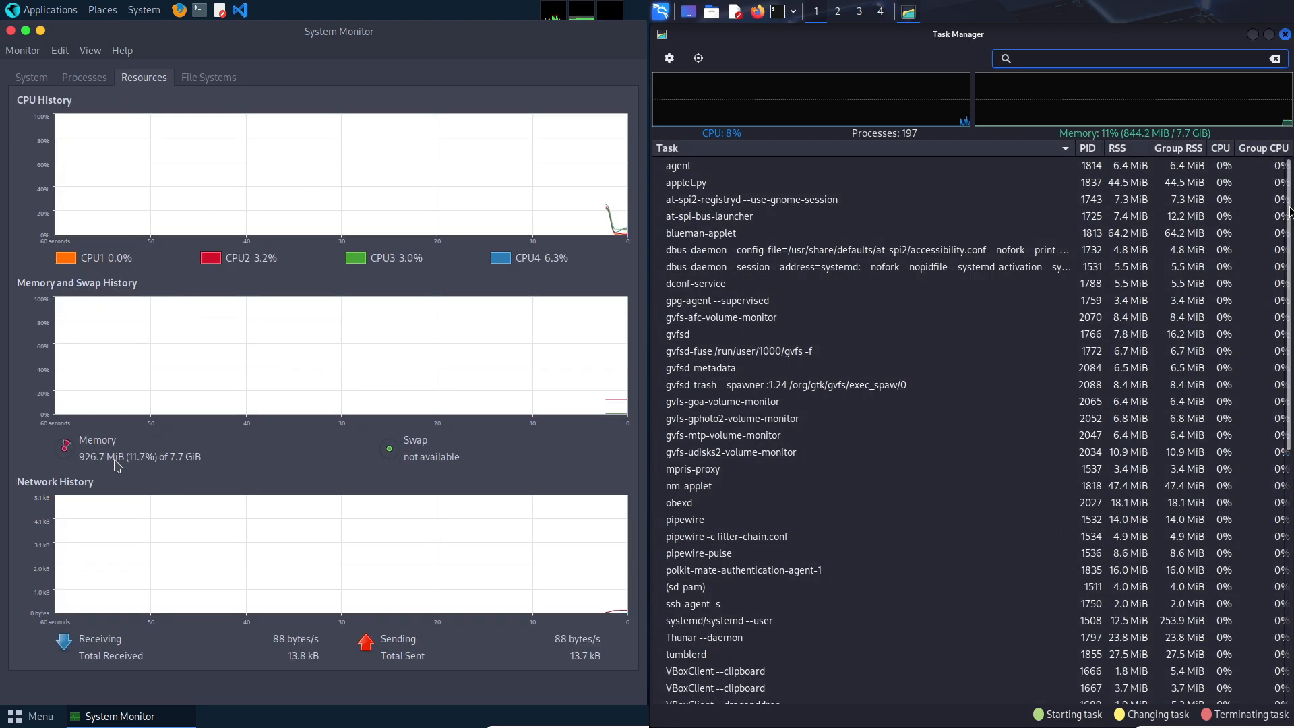
scroll(970, 404, down, 3)
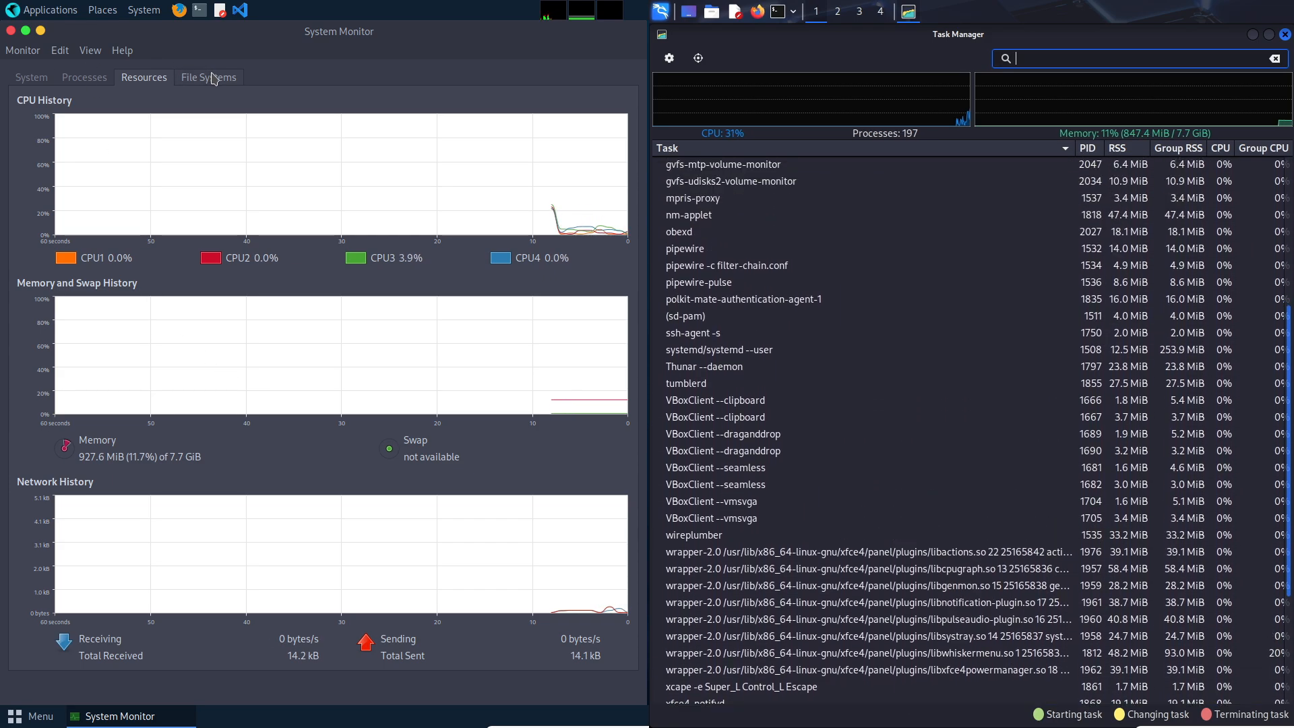
click(211, 77)
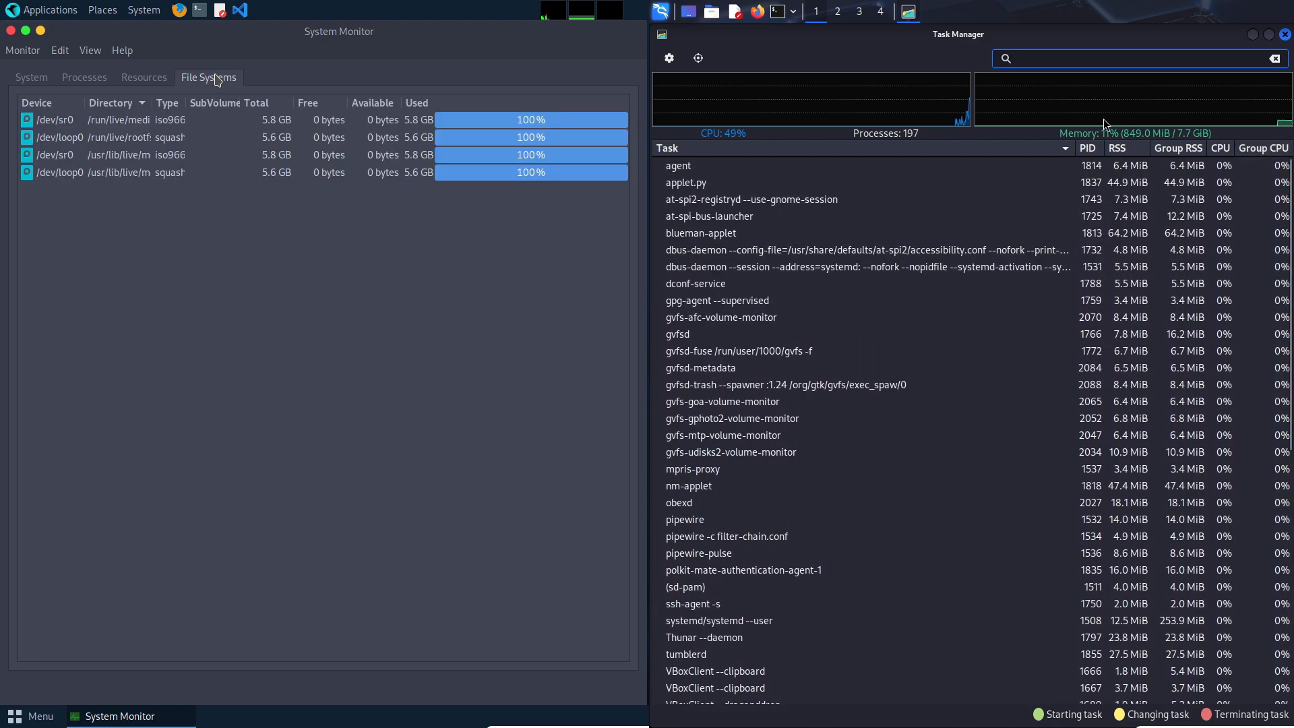
click(1285, 35)
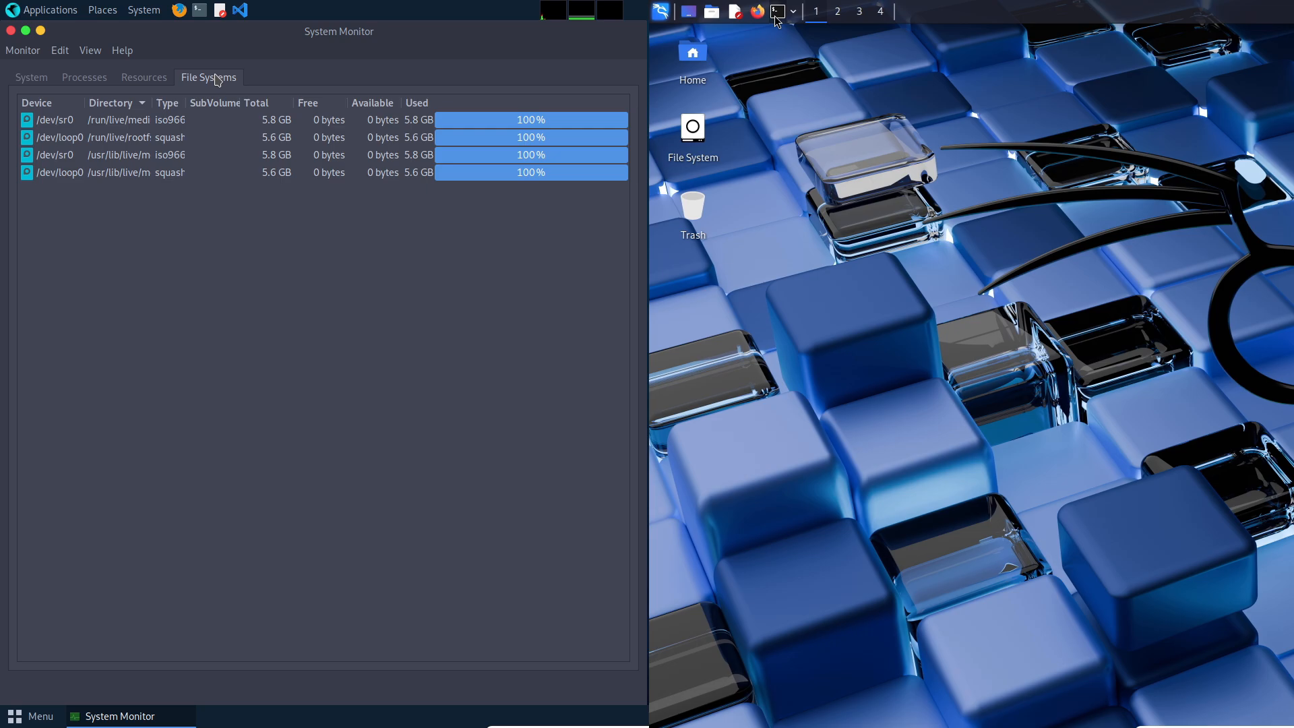
Open and maximize a Kali QTerminal, view its About and About Qt dialogs, and close Parrot's System Monitor.
key(ctrl+alt+t)
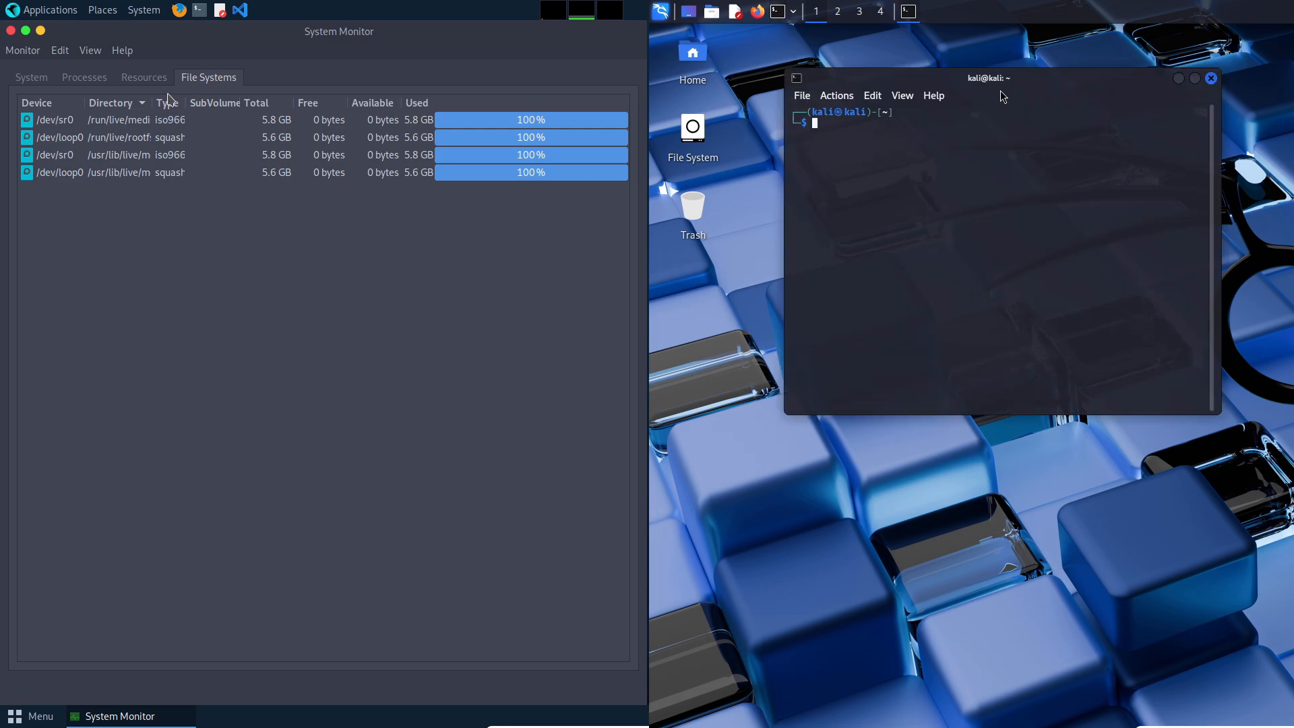
click(145, 77)
double_click(1002, 79)
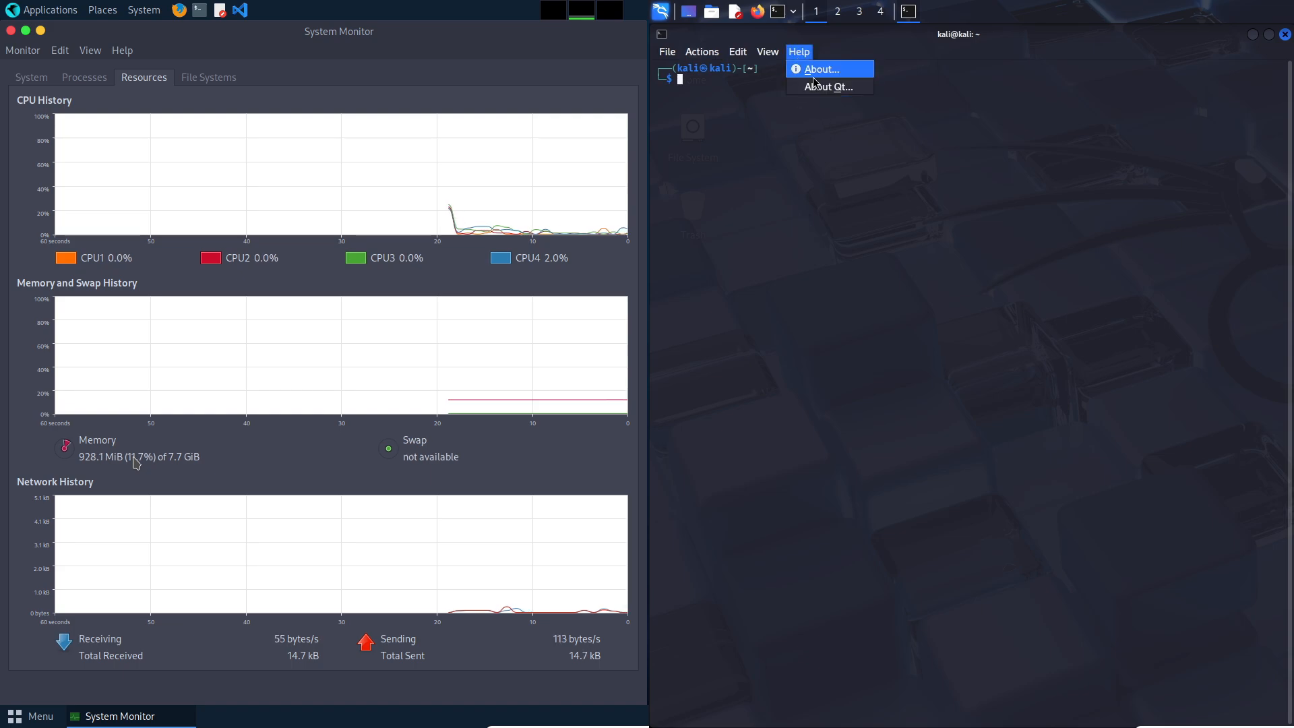
click(821, 68)
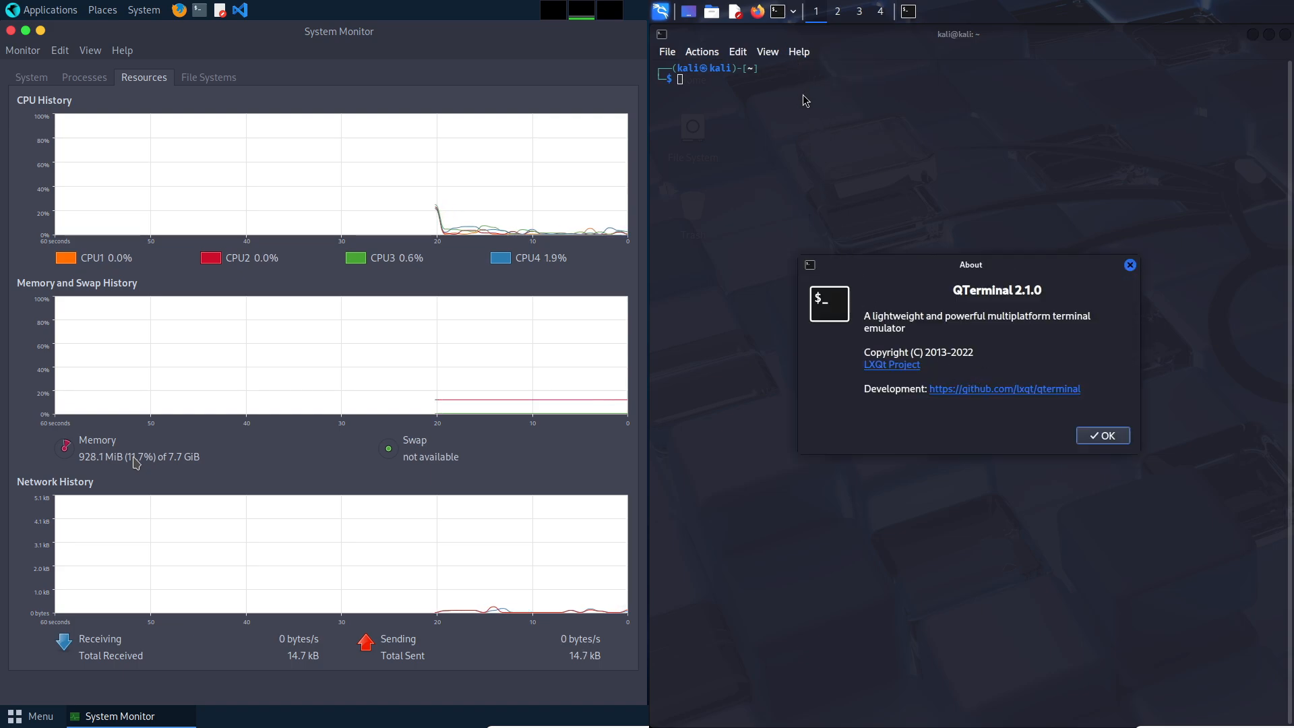
click(1116, 436)
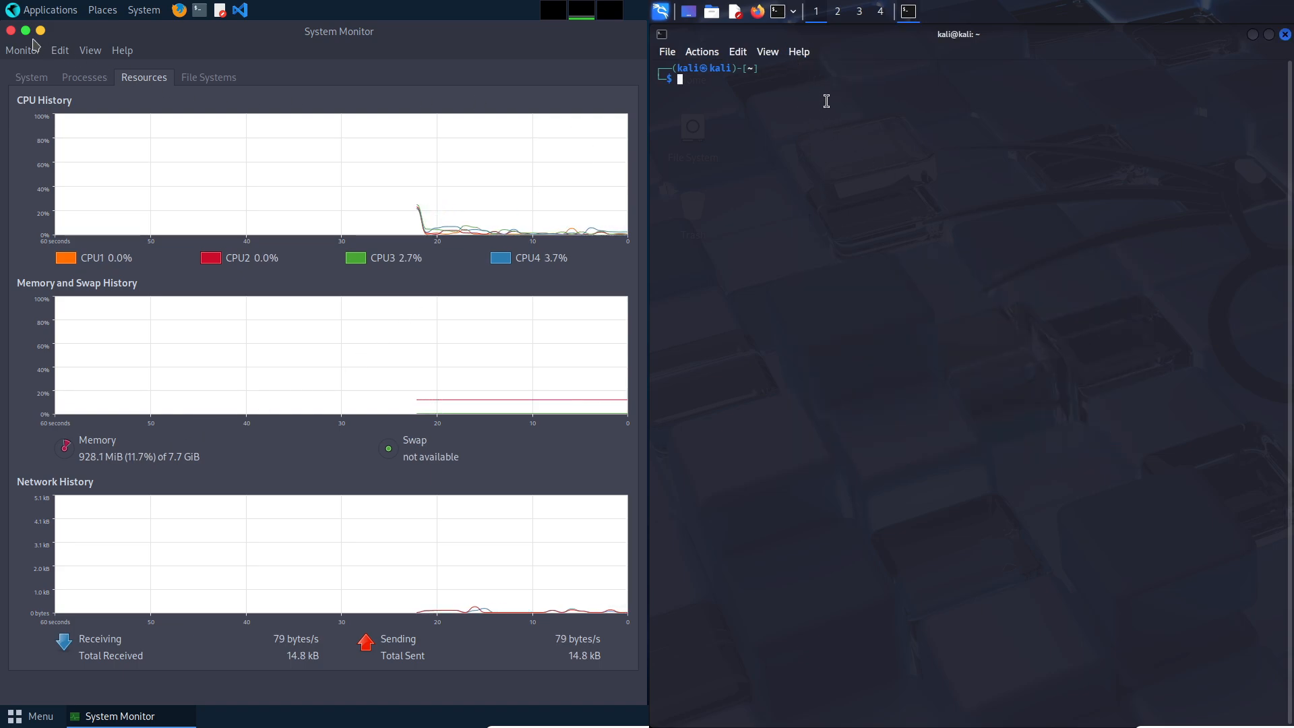
click(799, 51)
click(829, 89)
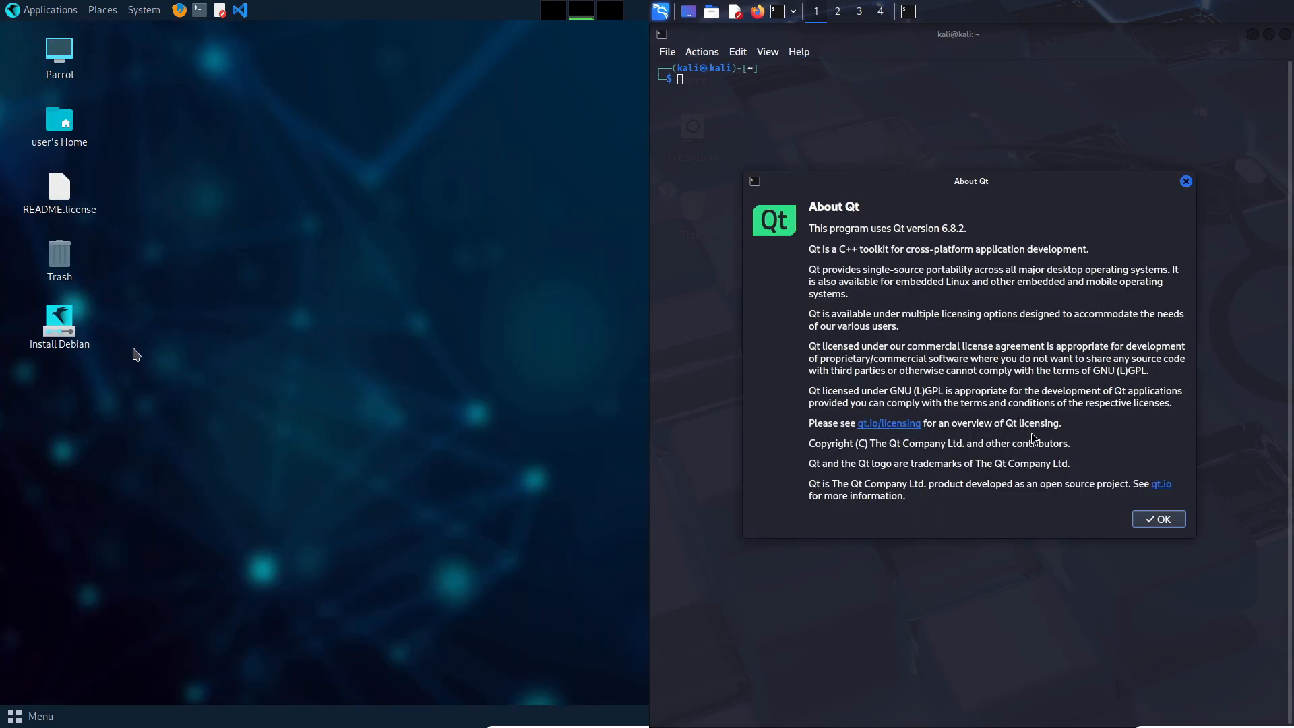
click(1166, 522)
Launch MATE Terminal on Parrot snapped left, check its About dialog, and open QTerminal's settings on Kali.
click(41, 10)
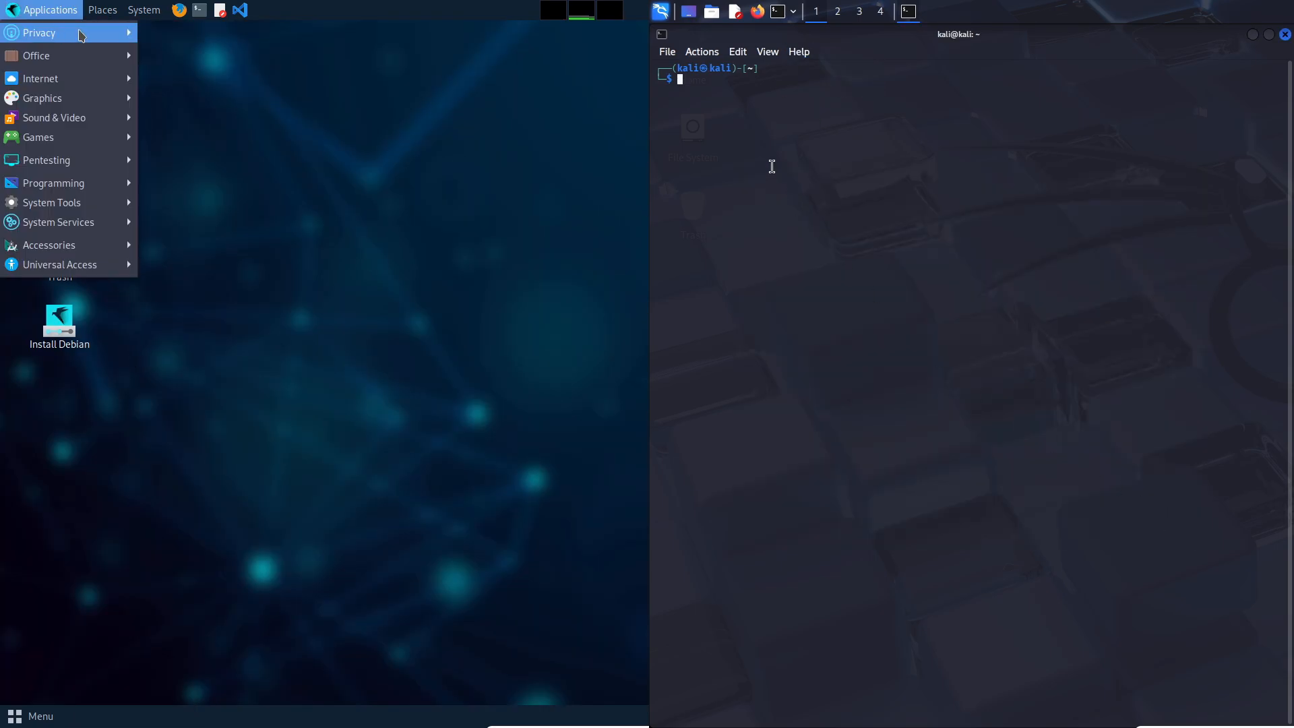
click(199, 13)
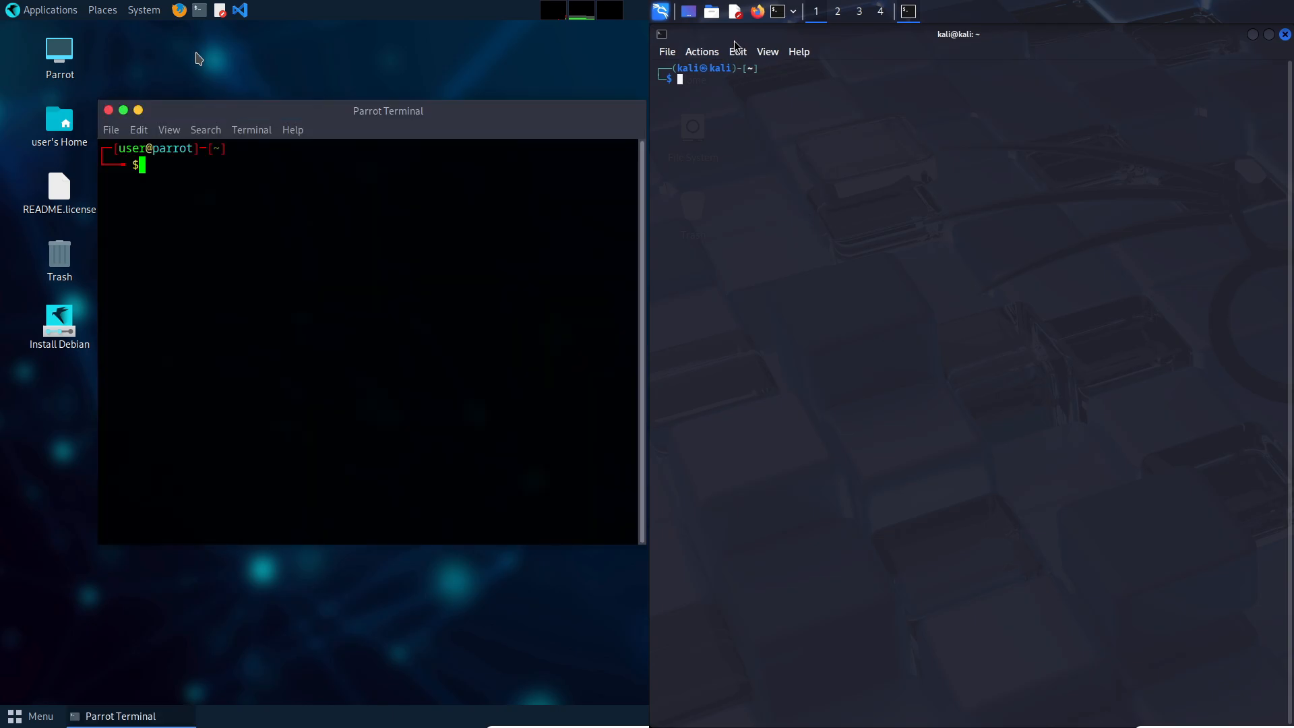
click(738, 52)
drag(289, 103, 3, 132)
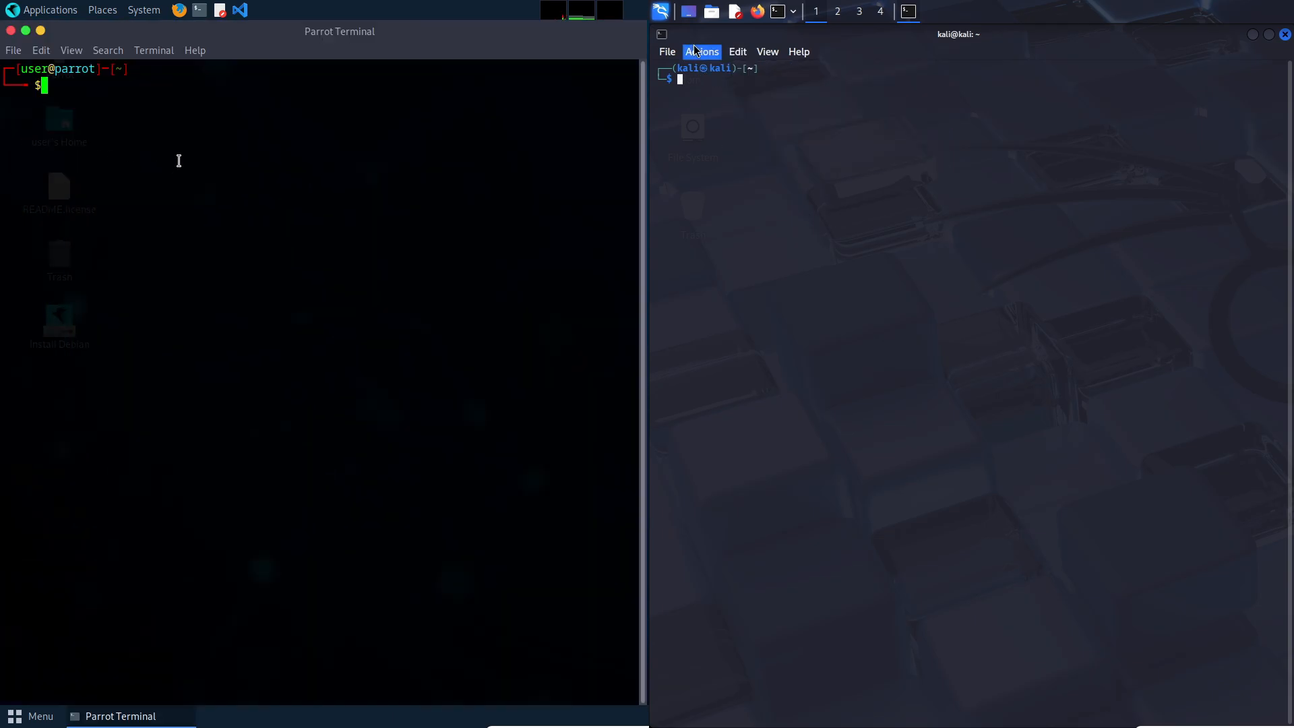
click(195, 50)
click(206, 93)
mouse_move(668, 52)
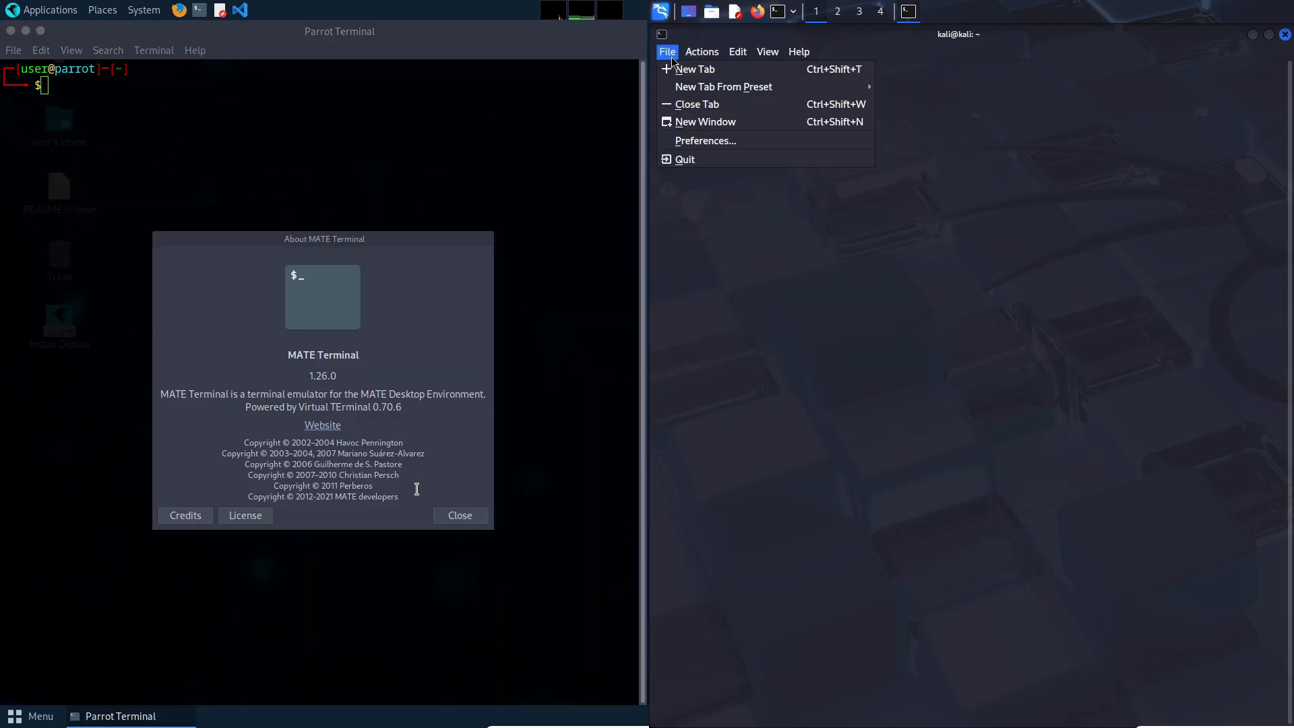
click(728, 136)
click(461, 516)
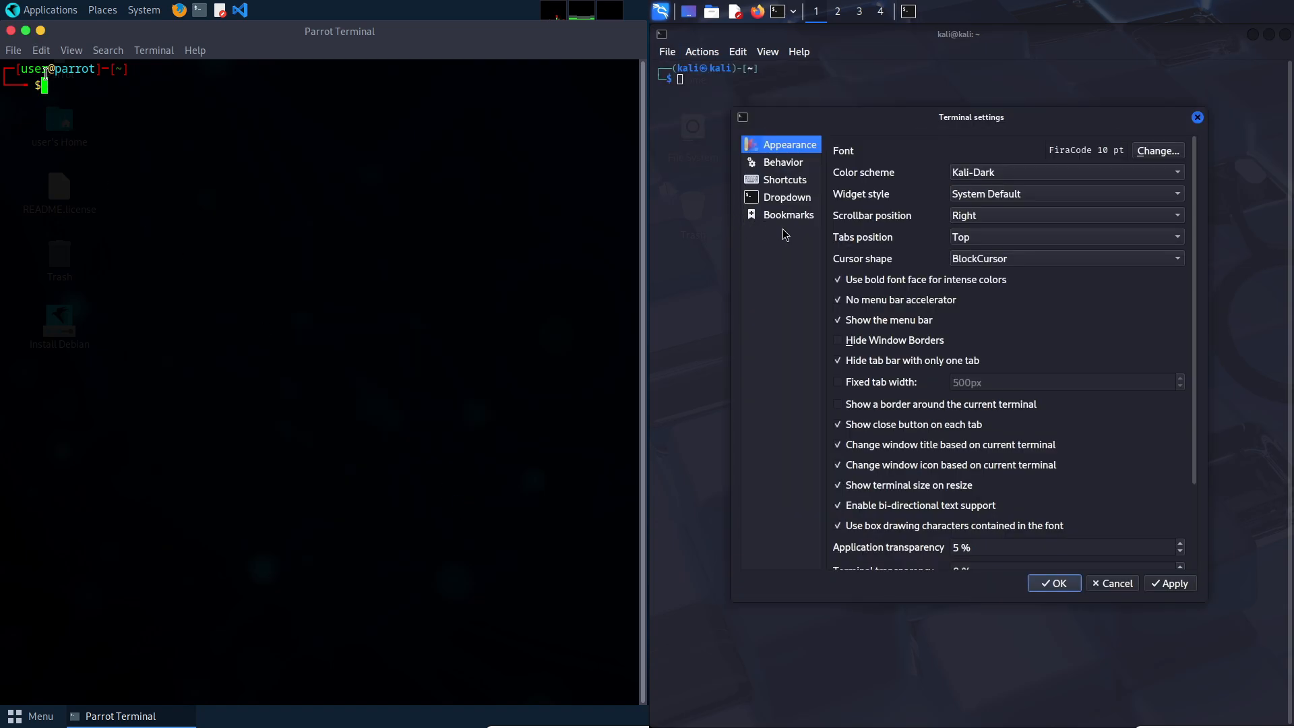
Browse the Default profile's General, Title and Command, Colours and Background settings in MATE Terminal.
click(40, 50)
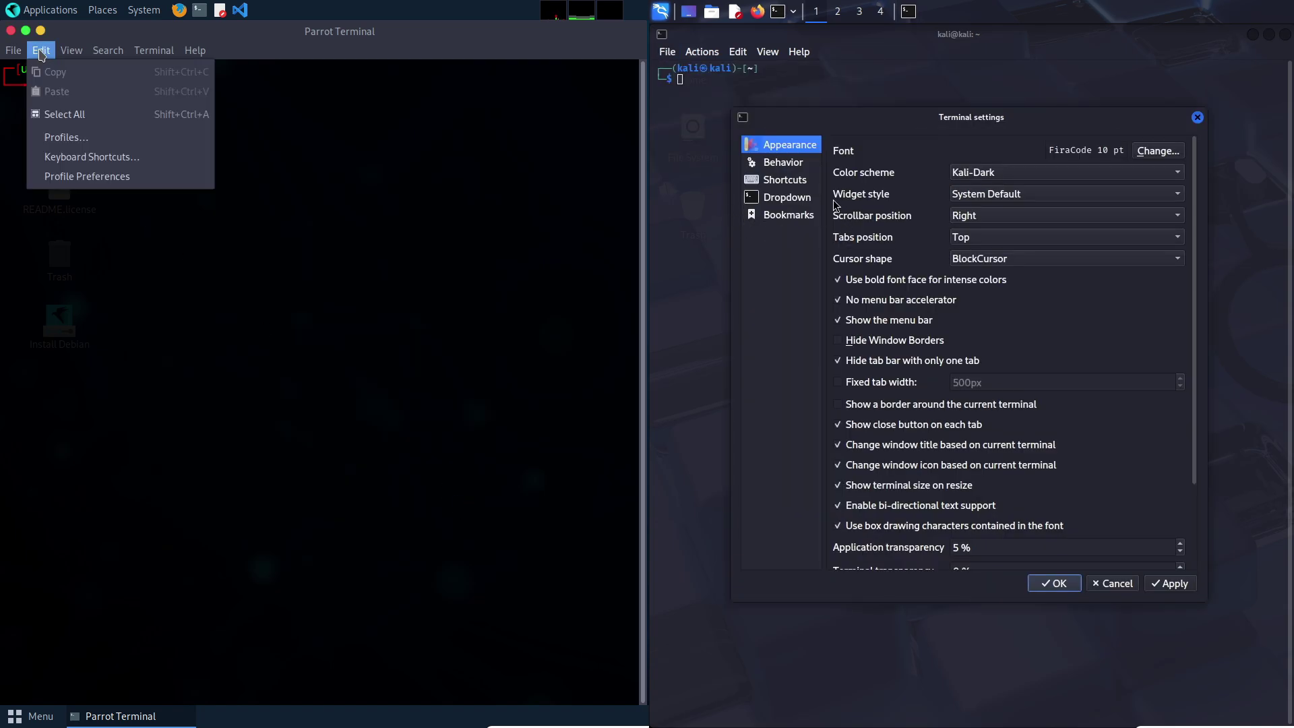
click(87, 176)
click(213, 231)
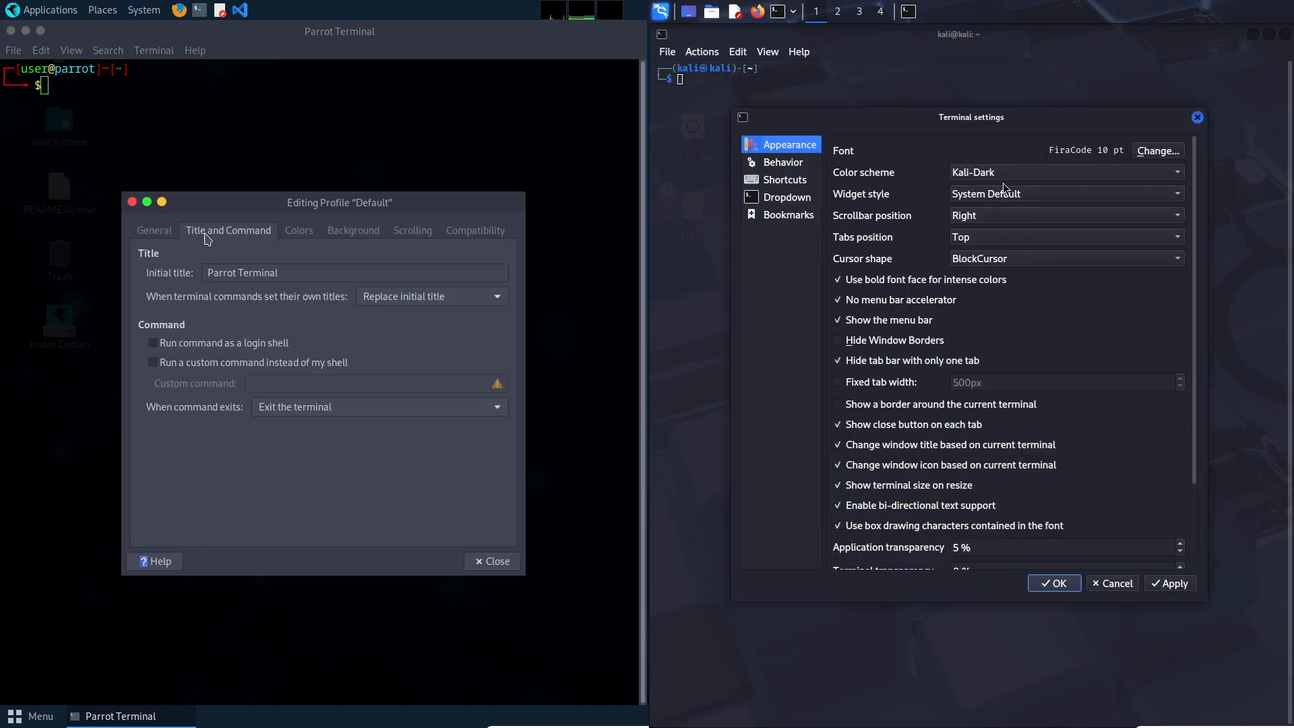
click(161, 232)
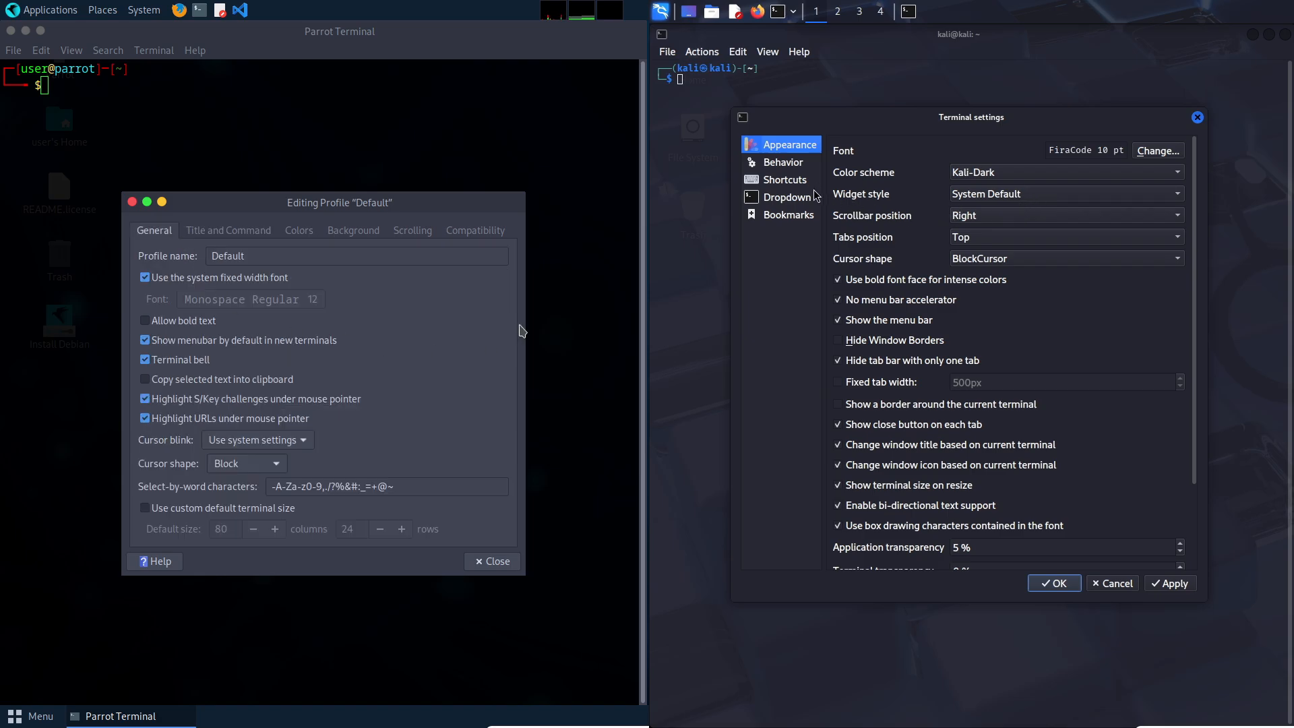
click(302, 232)
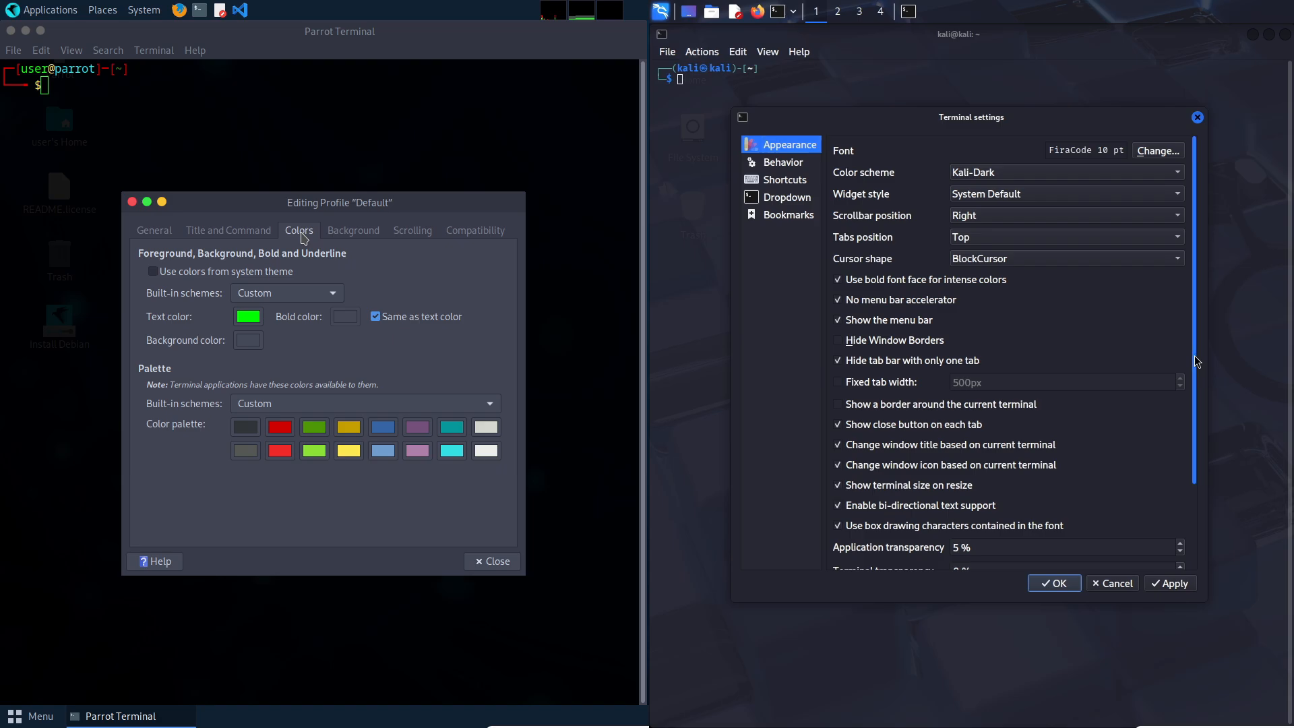
drag(1196, 361, 1196, 446)
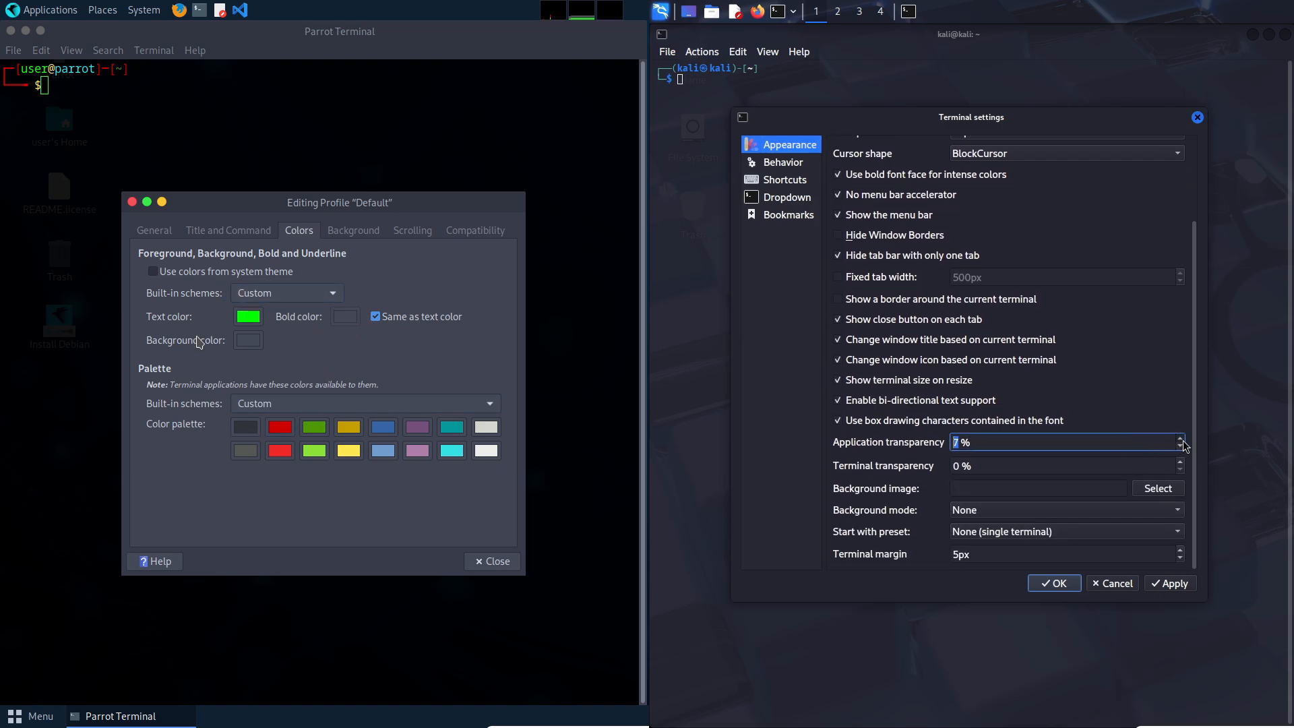
click(338, 234)
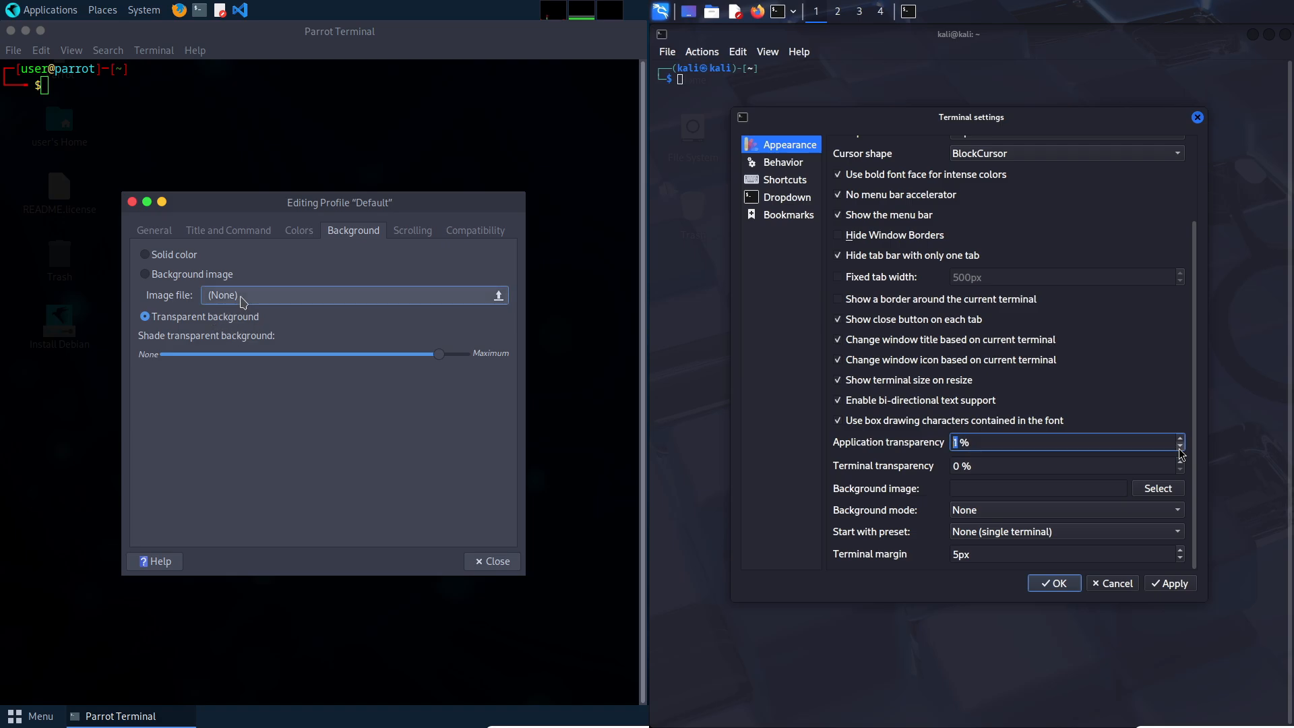
click(239, 294)
click(531, 611)
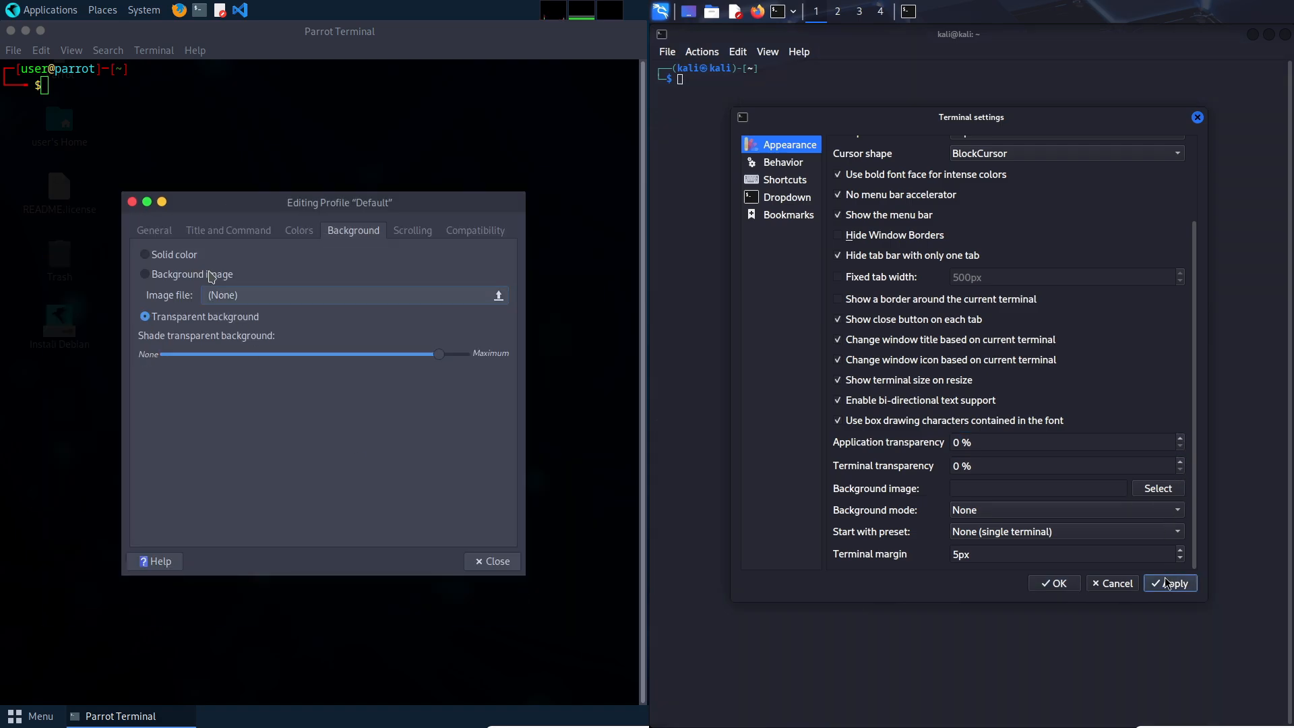
click(1054, 584)
click(499, 560)
click(57, 89)
text(neofetch)
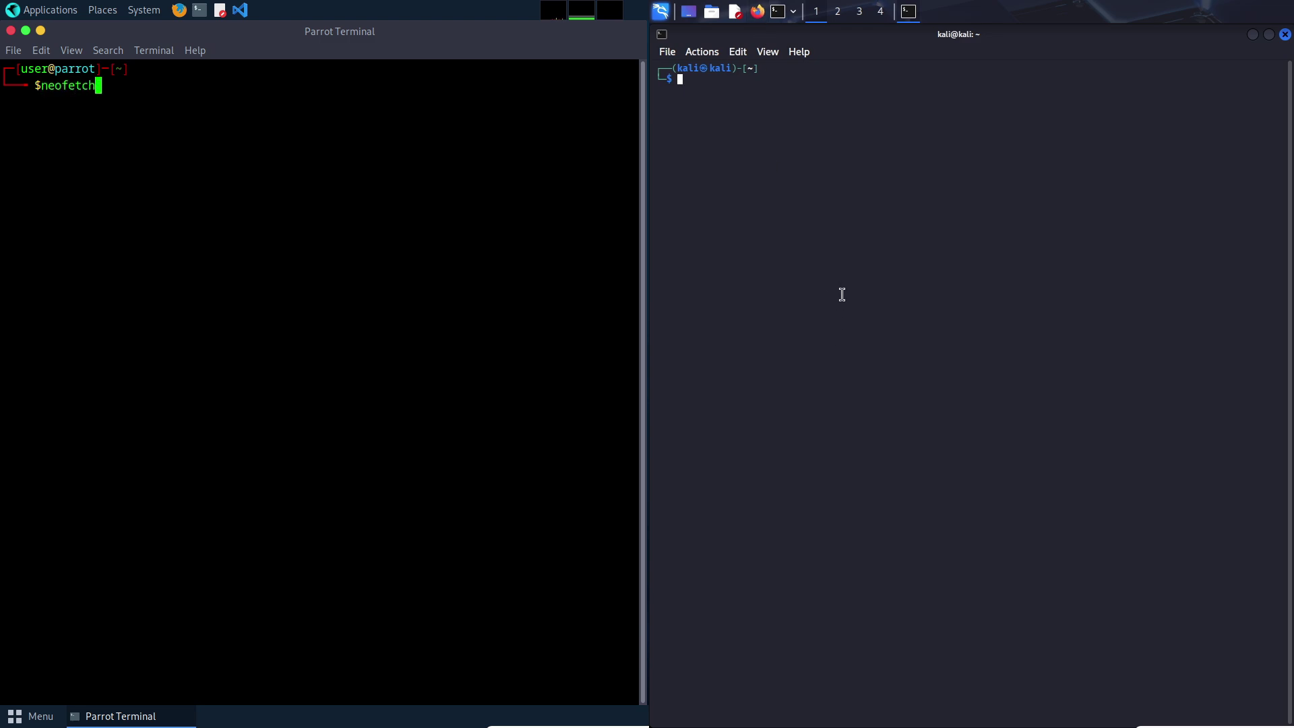
Run neofetch and the inxi hardware report on Parrot, selecting its final lines, with Kali's applications menu opened.
key(Return)
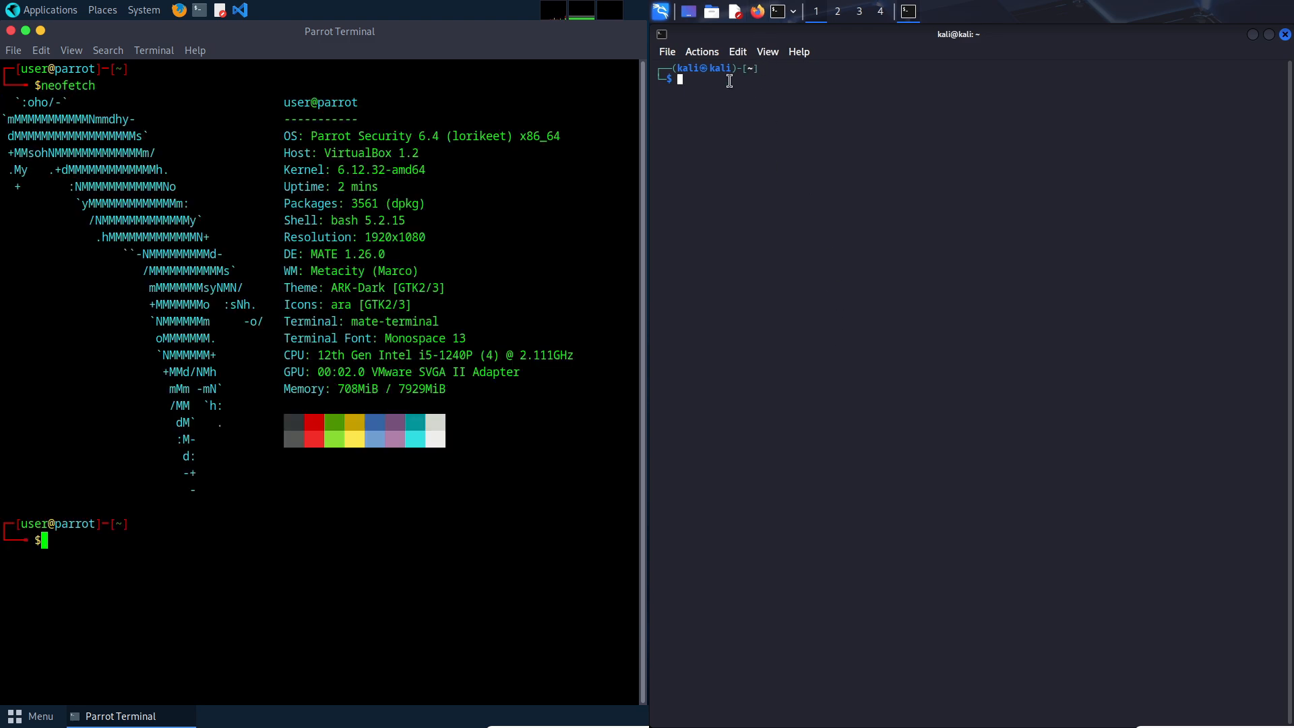
click(661, 11)
text(inxi )
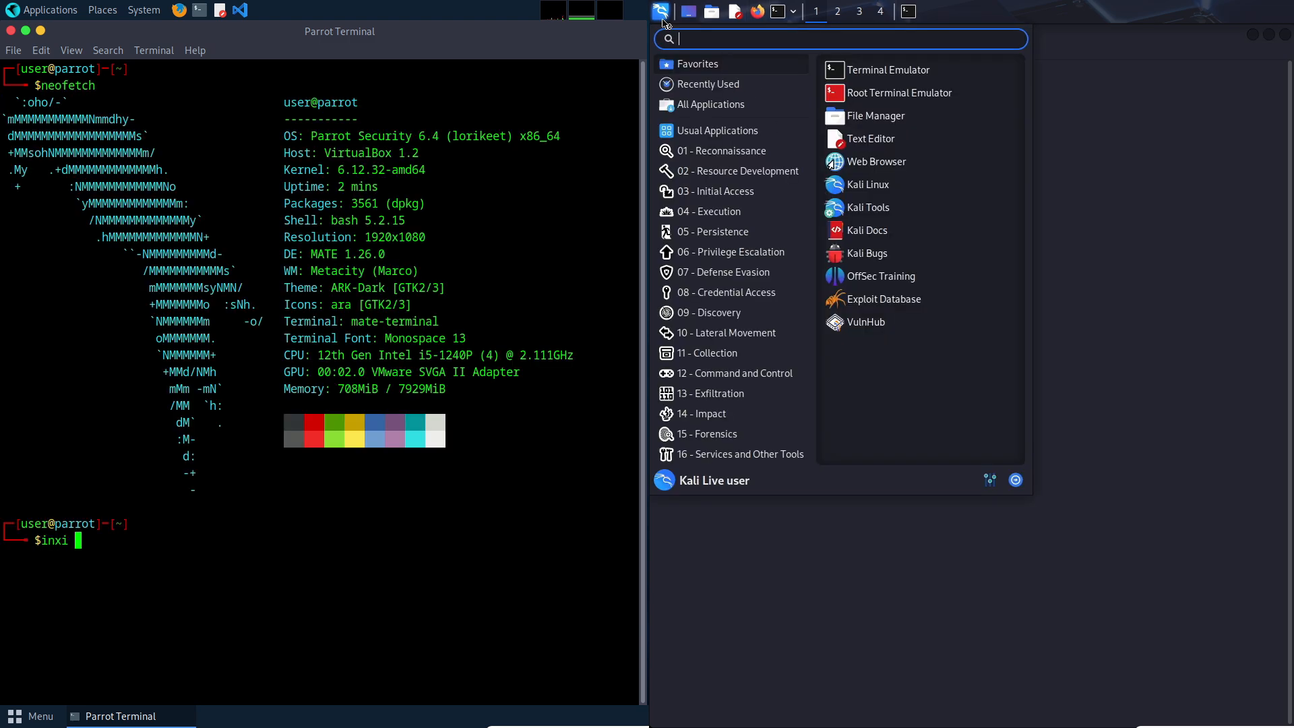
text(-sv)
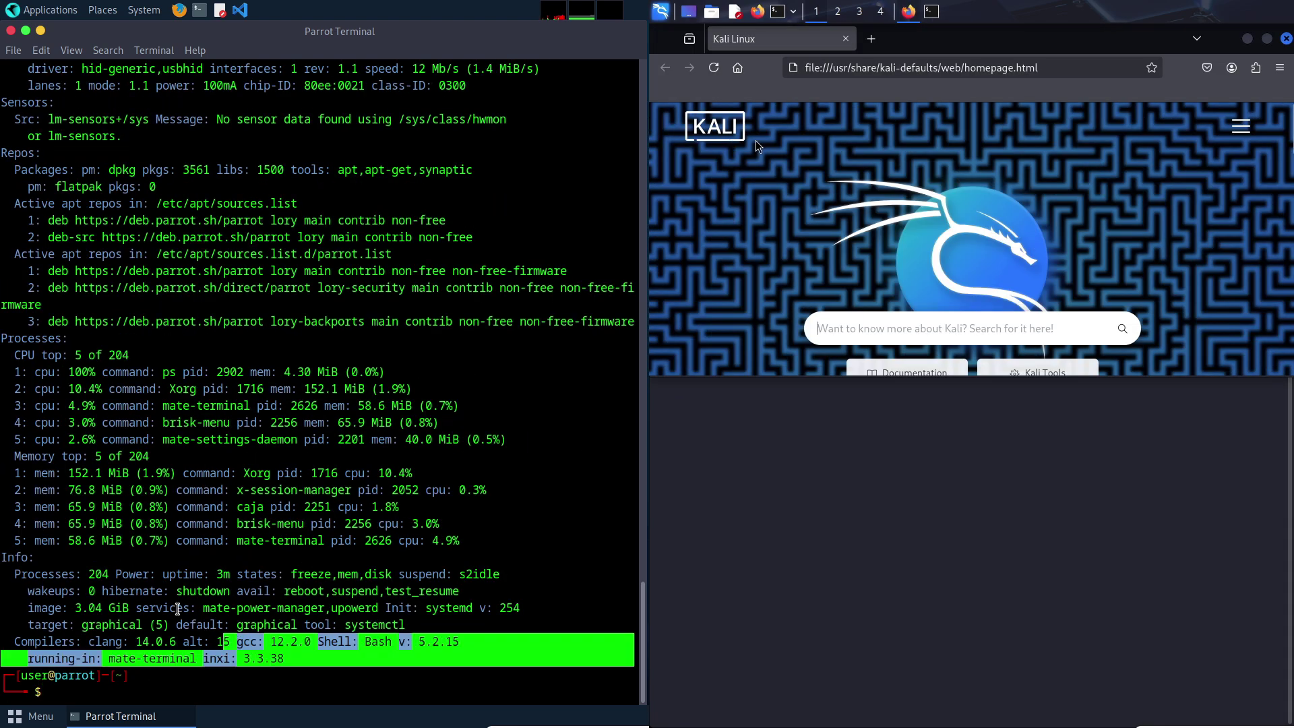
drag(224, 641, 16, 533)
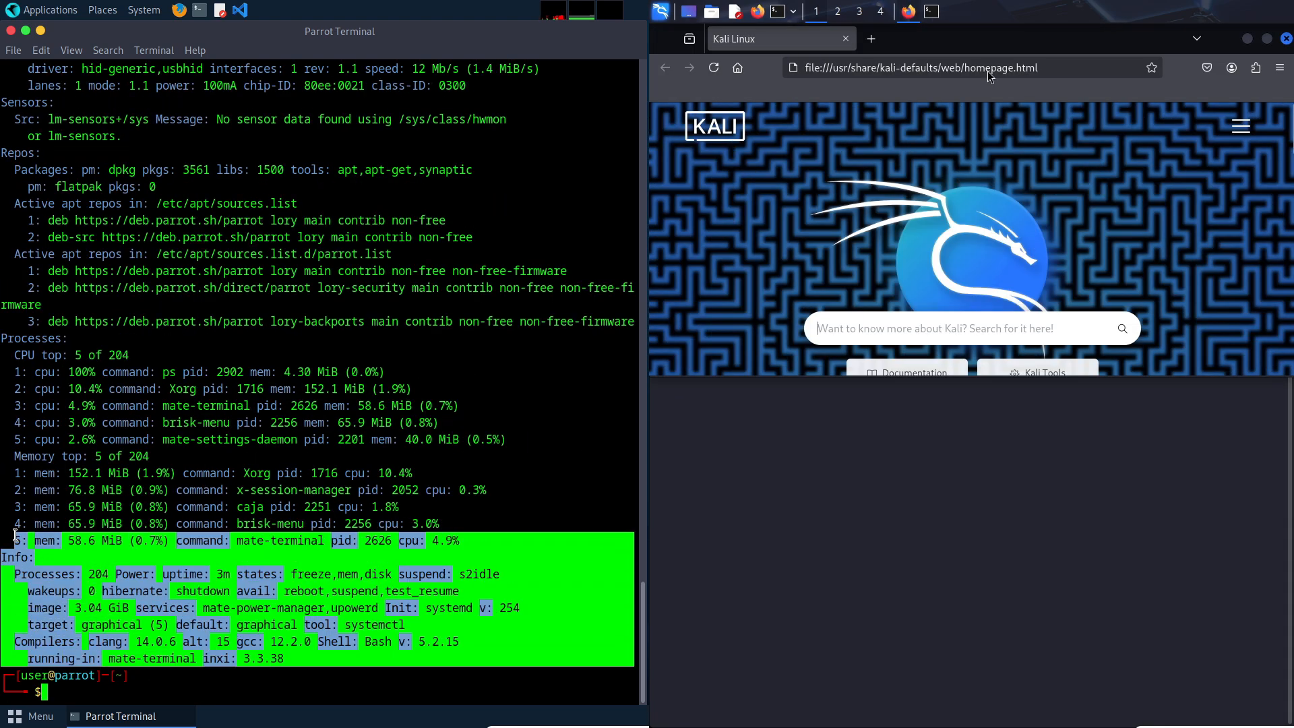
drag(644, 608, 641, 364)
mouse_move(7, 103)
mouse_down()
mouse_move(326, 373)
mouse_move(526, 696)
mouse_up()
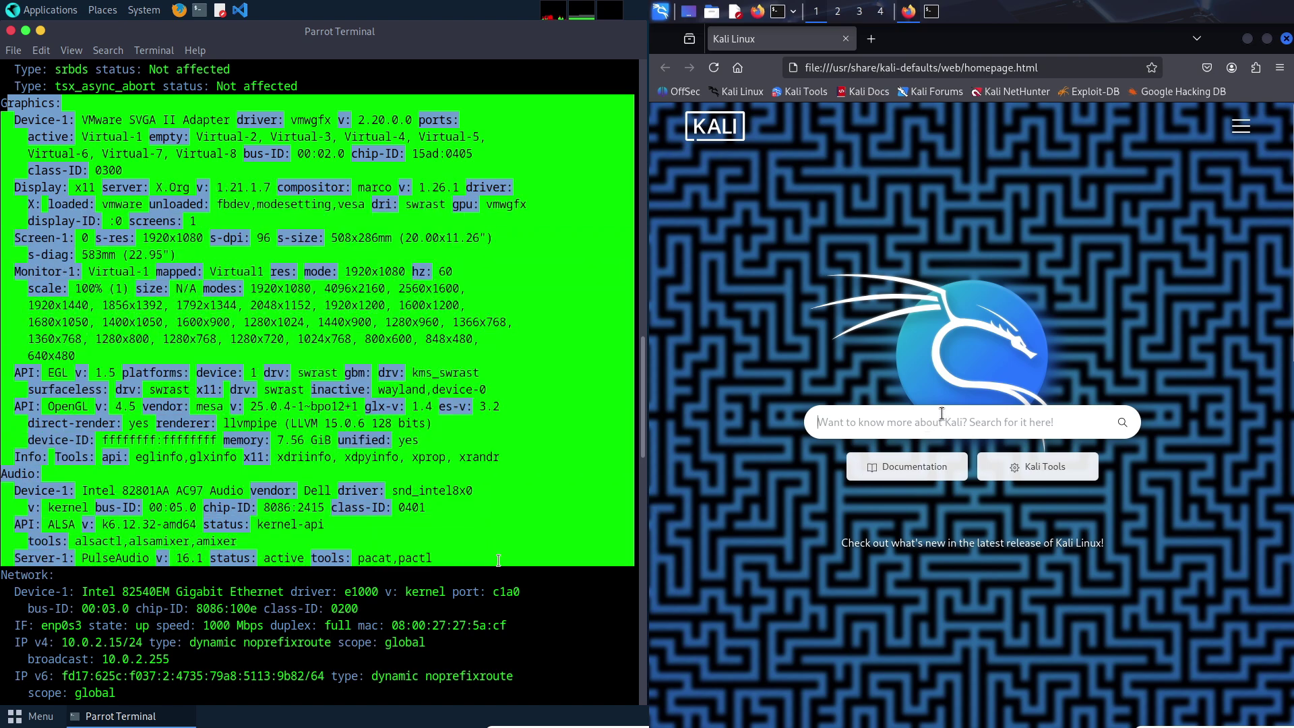
Open the Kali Tools site and the Binwalk3 page in light theme, selecting the report's System section on Parrot.
click(802, 96)
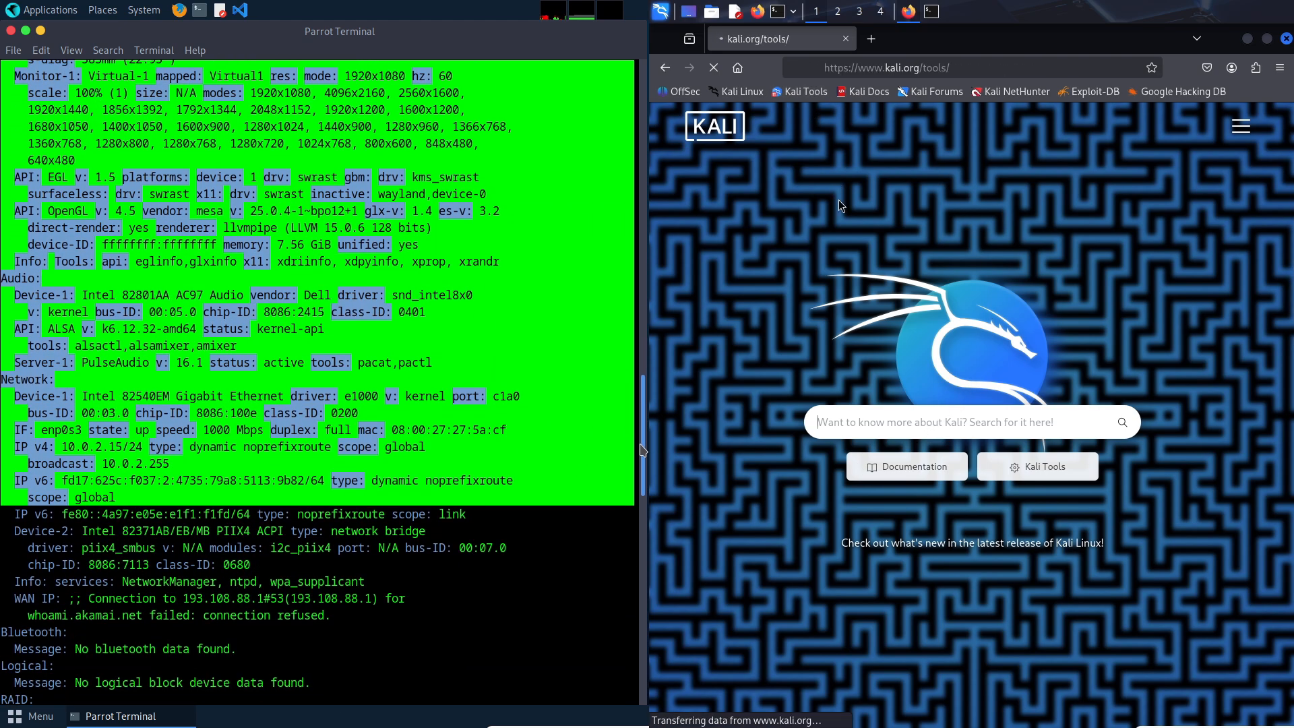
scroll(324, 385, up, 5)
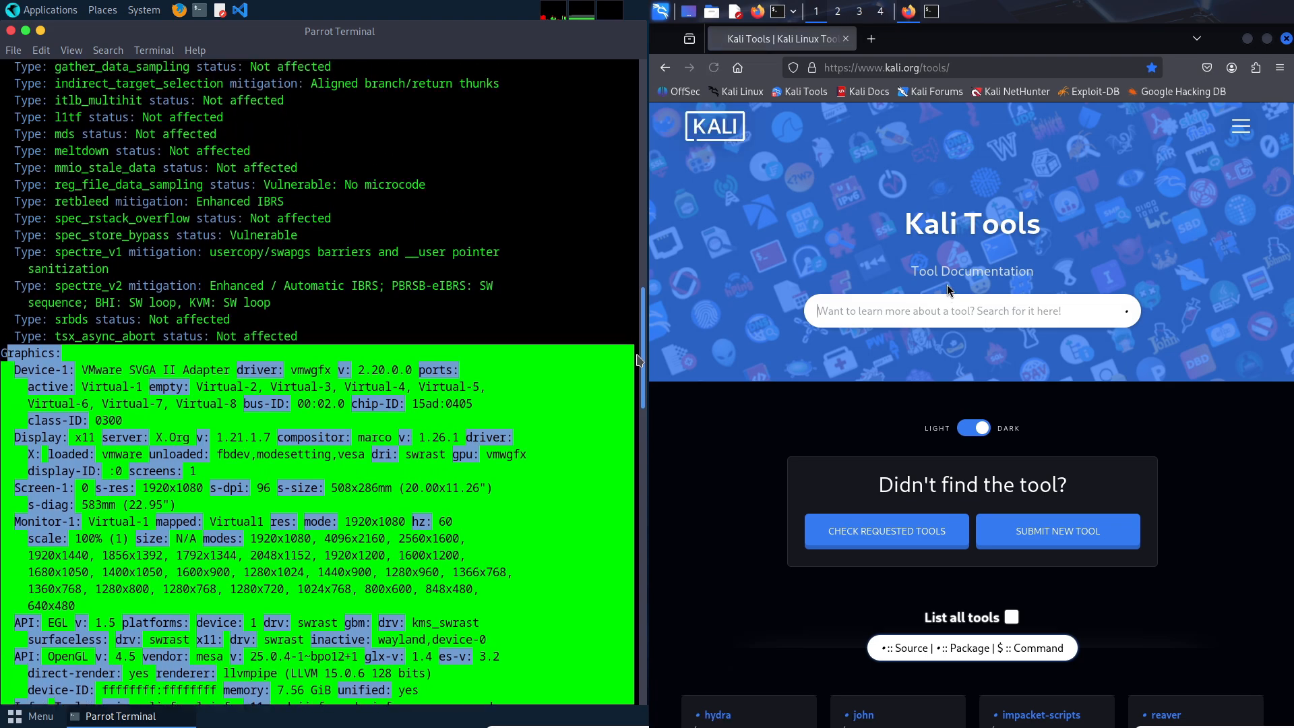
scroll(323, 385, up, 8)
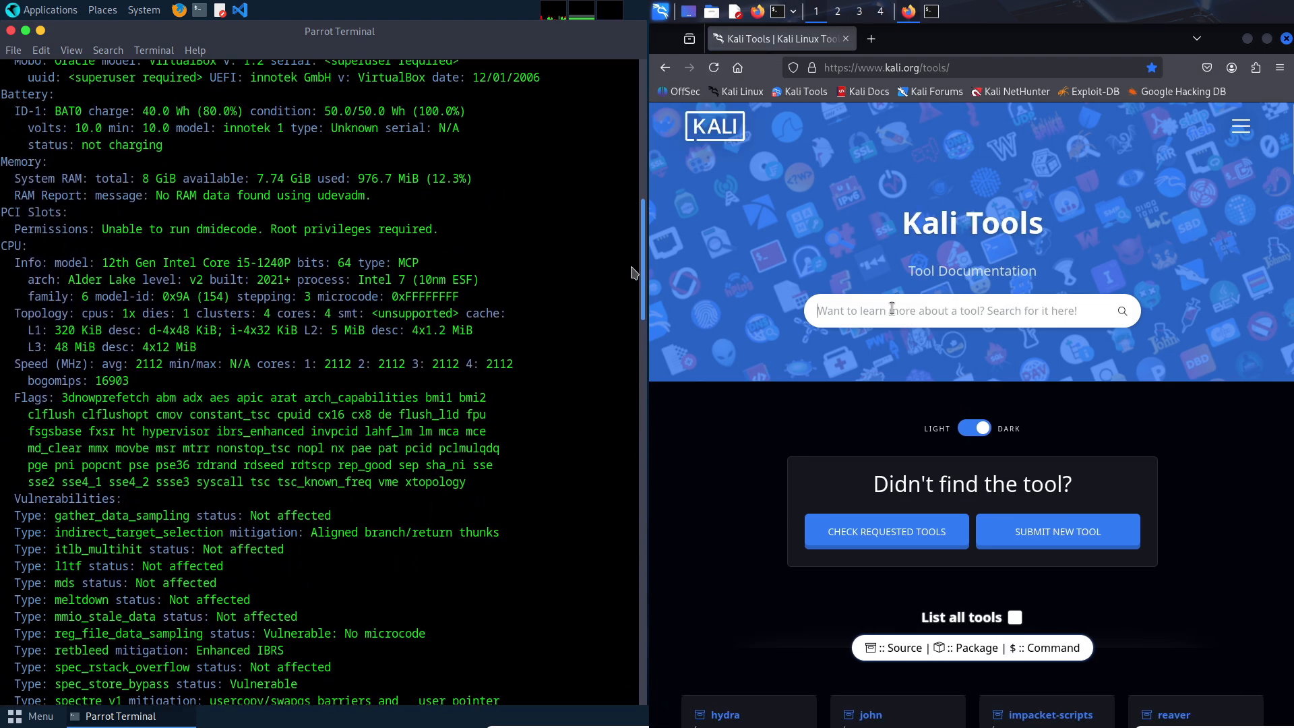
scroll(631, 253, up, 3)
text(a)
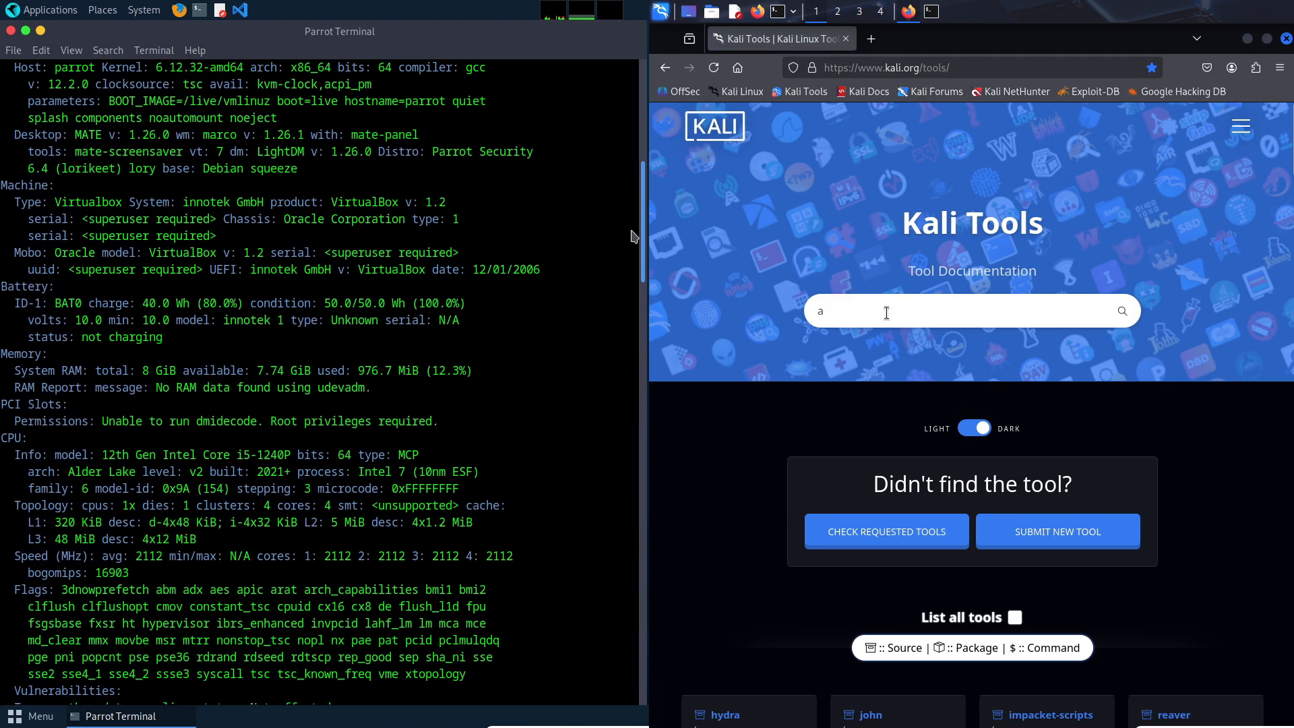
scroll(631, 235, up, 5)
text(binwalk3)
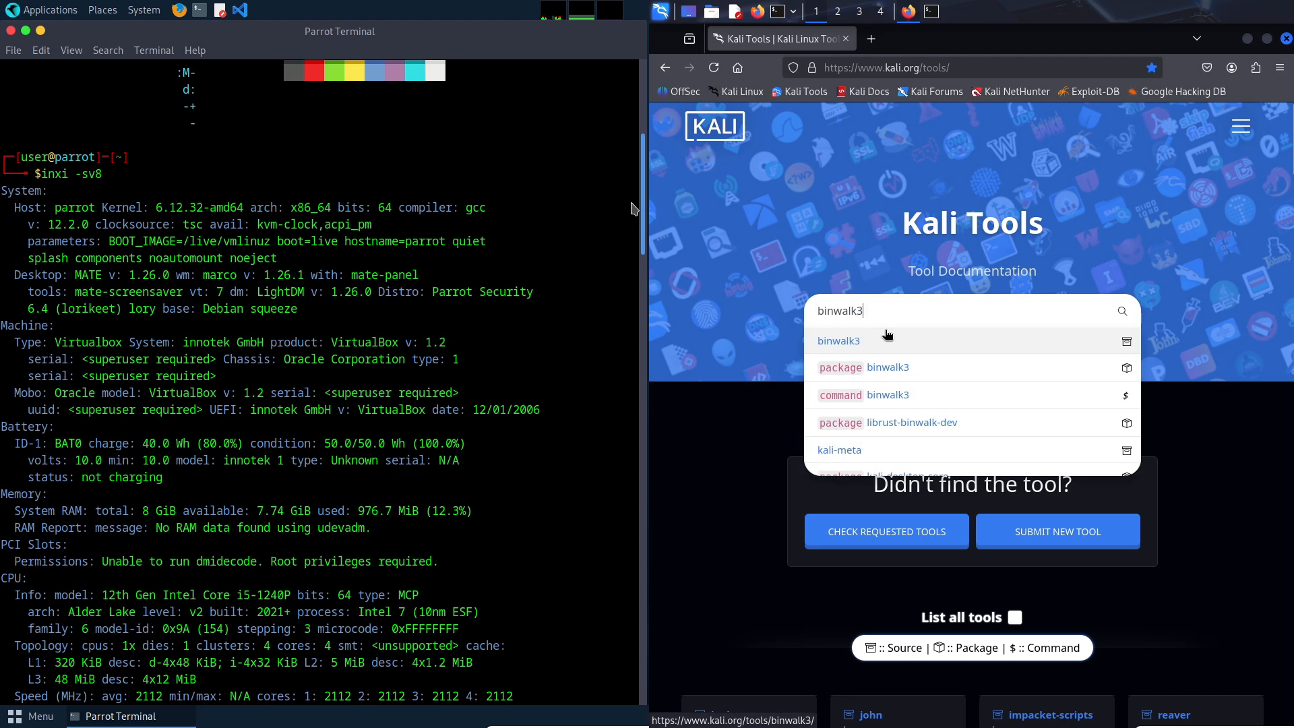
drag(2, 139, 466, 268)
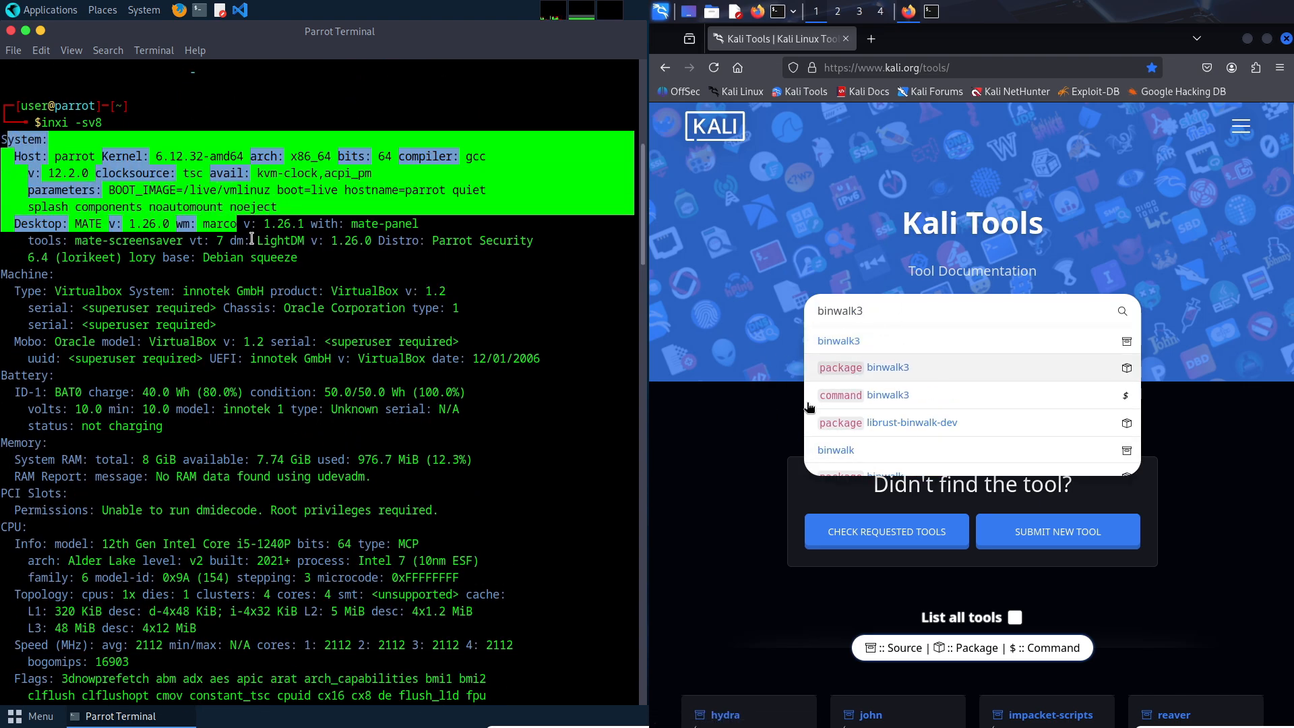
click(845, 347)
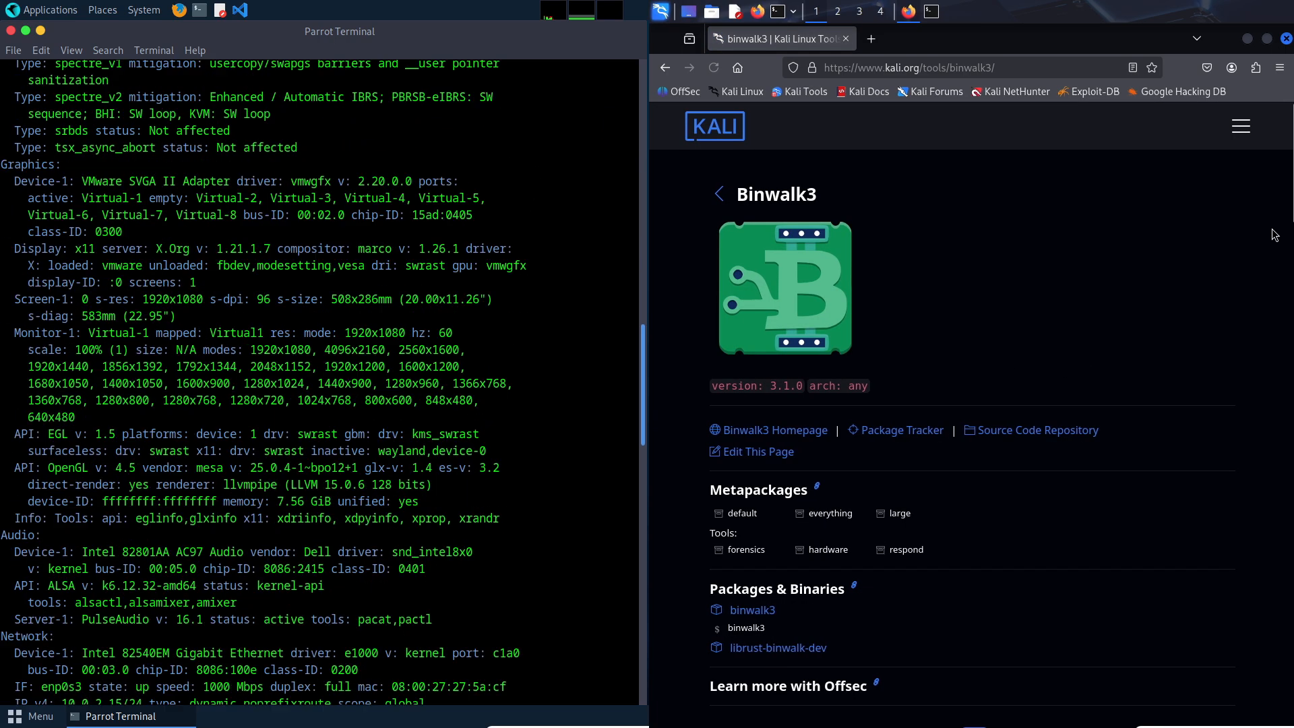
scroll(998, 404, down, 3)
scroll(997, 476, down, 2)
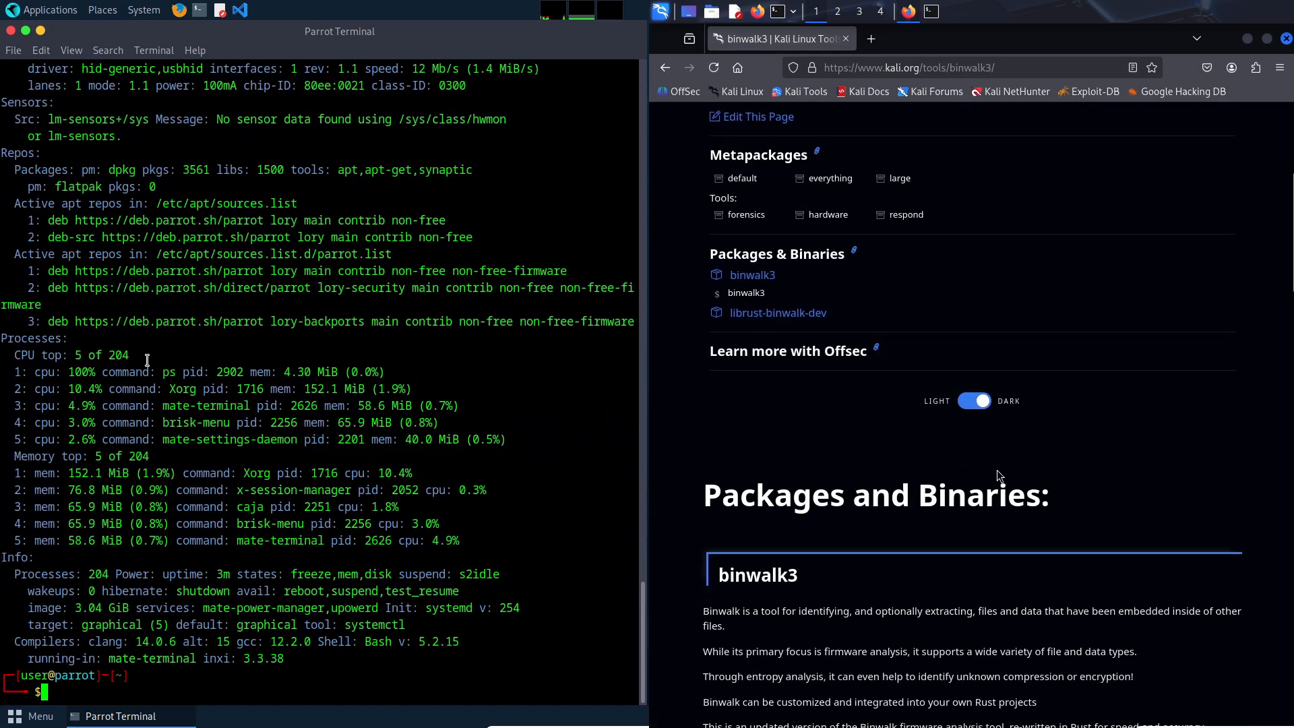
click(974, 400)
Open and close a spare terminal tab, then run cat /etc/issue and uname -a, returning Kali's Firefox to the homepage.
click(15, 50)
click(40, 72)
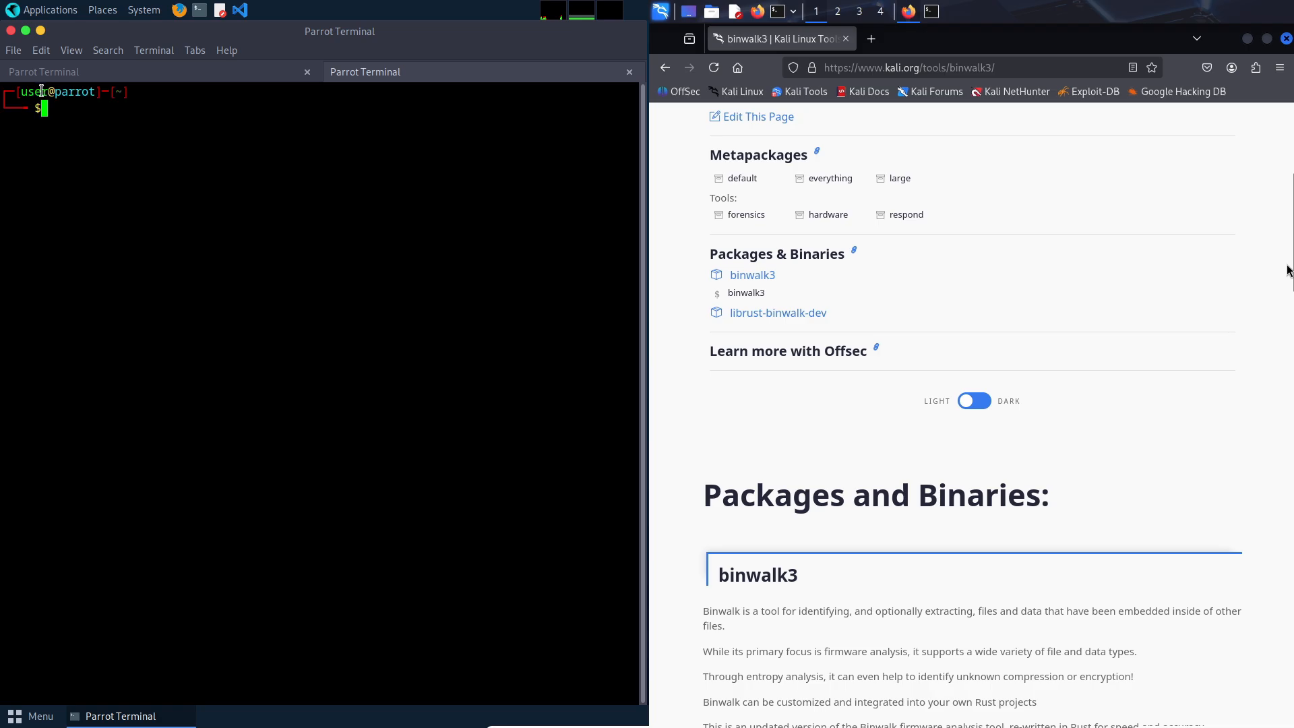
click(309, 73)
text(cat)
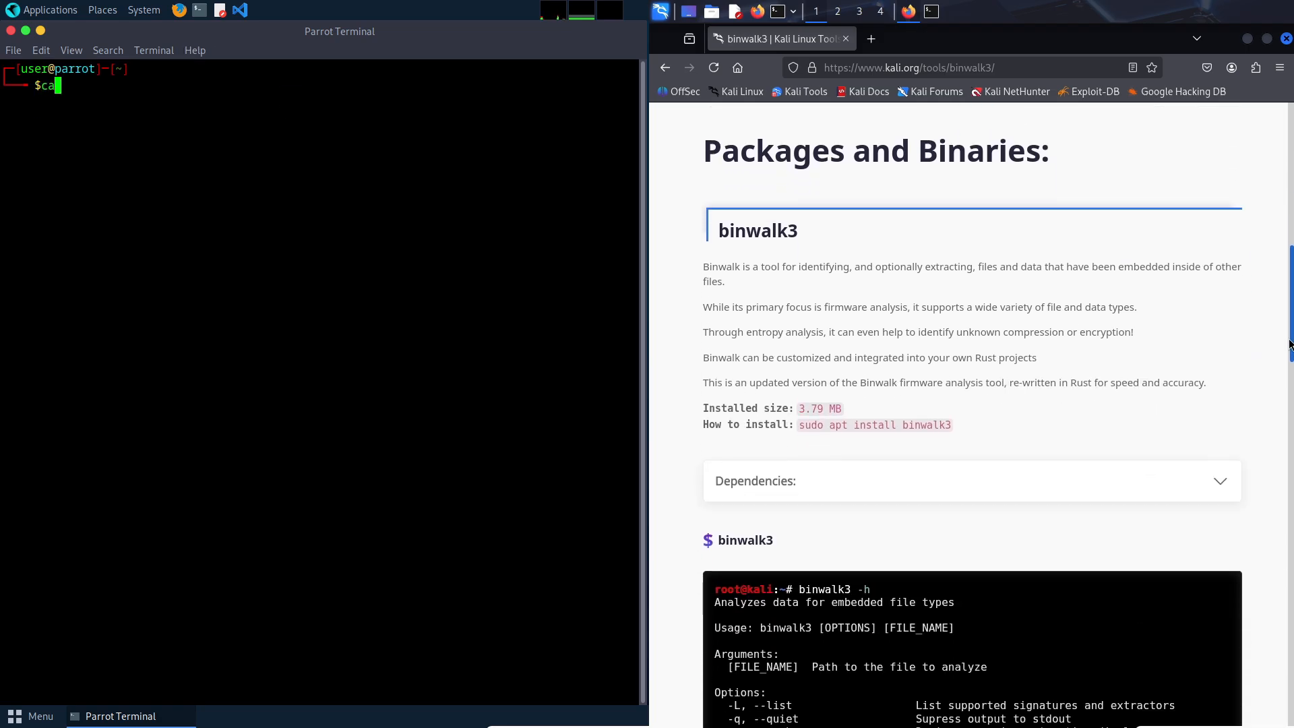
drag(1289, 362, 1251, 619)
text(/e)
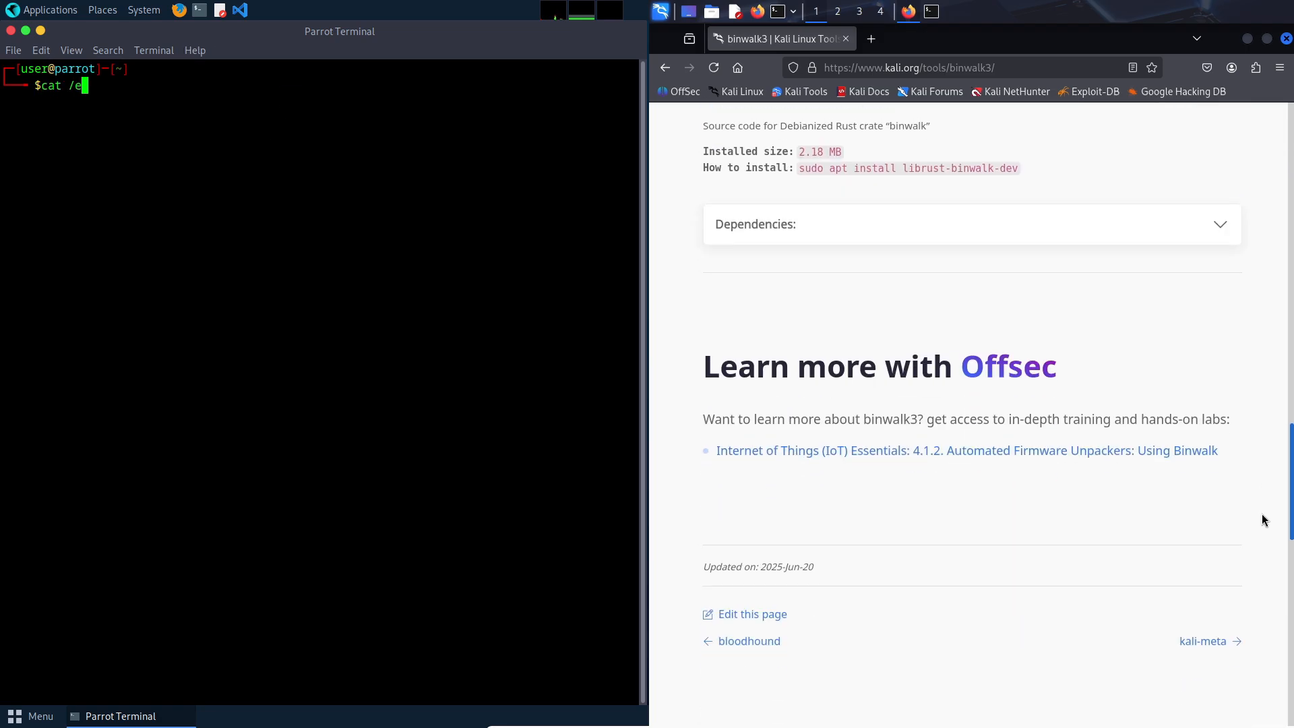
text(tc/iss)
scroll(1251, 619, up, 10)
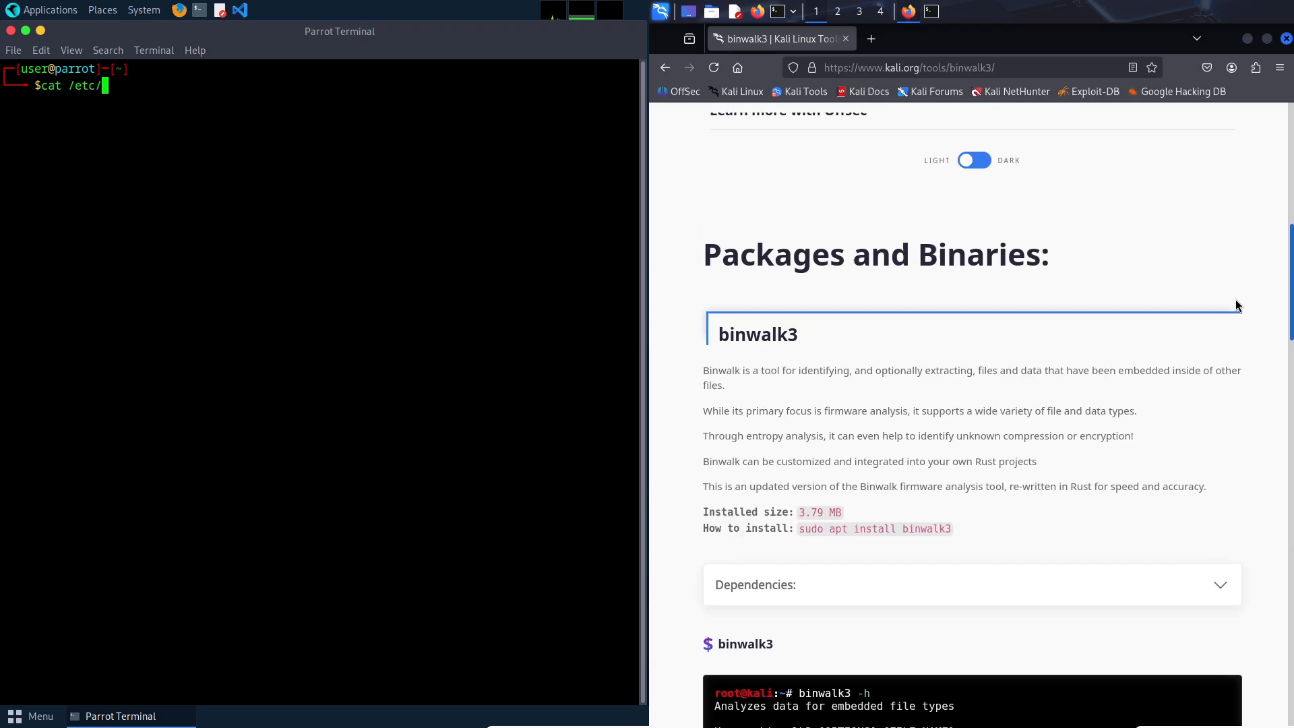
text(ue)
scroll(1235, 249, up, 10)
key(Return)
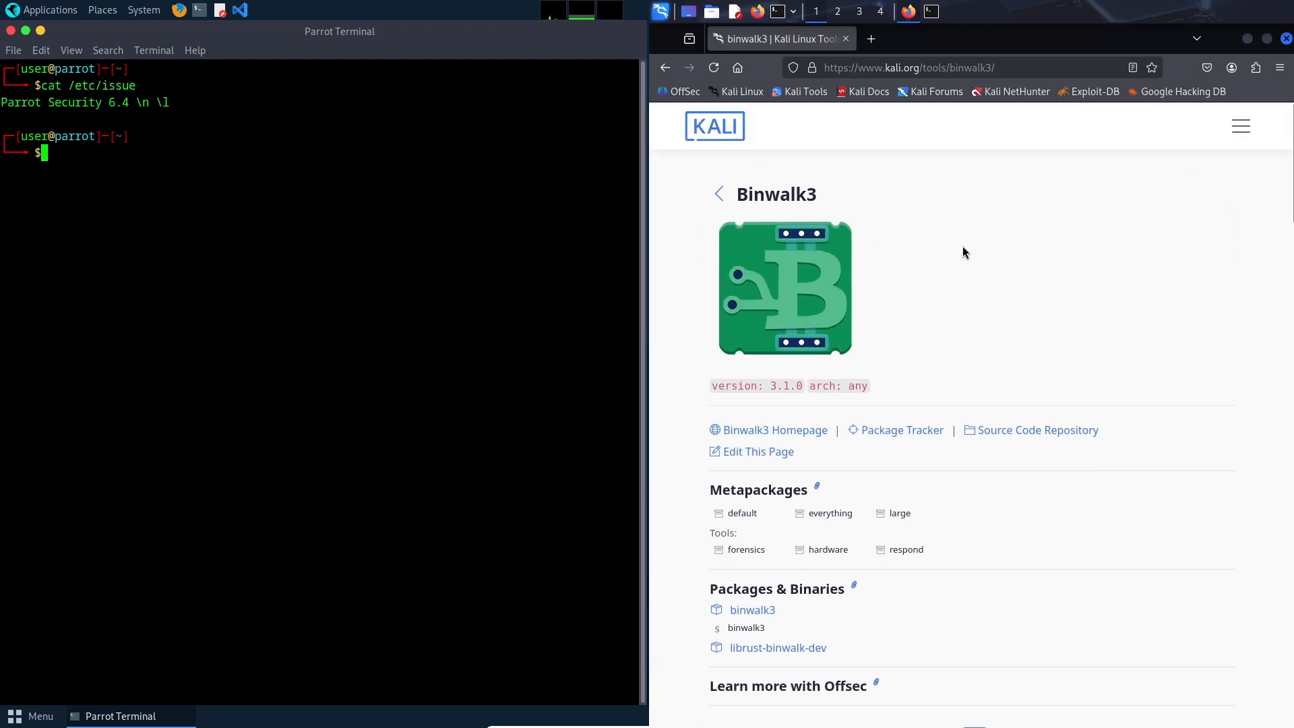
click(741, 92)
text(uname )
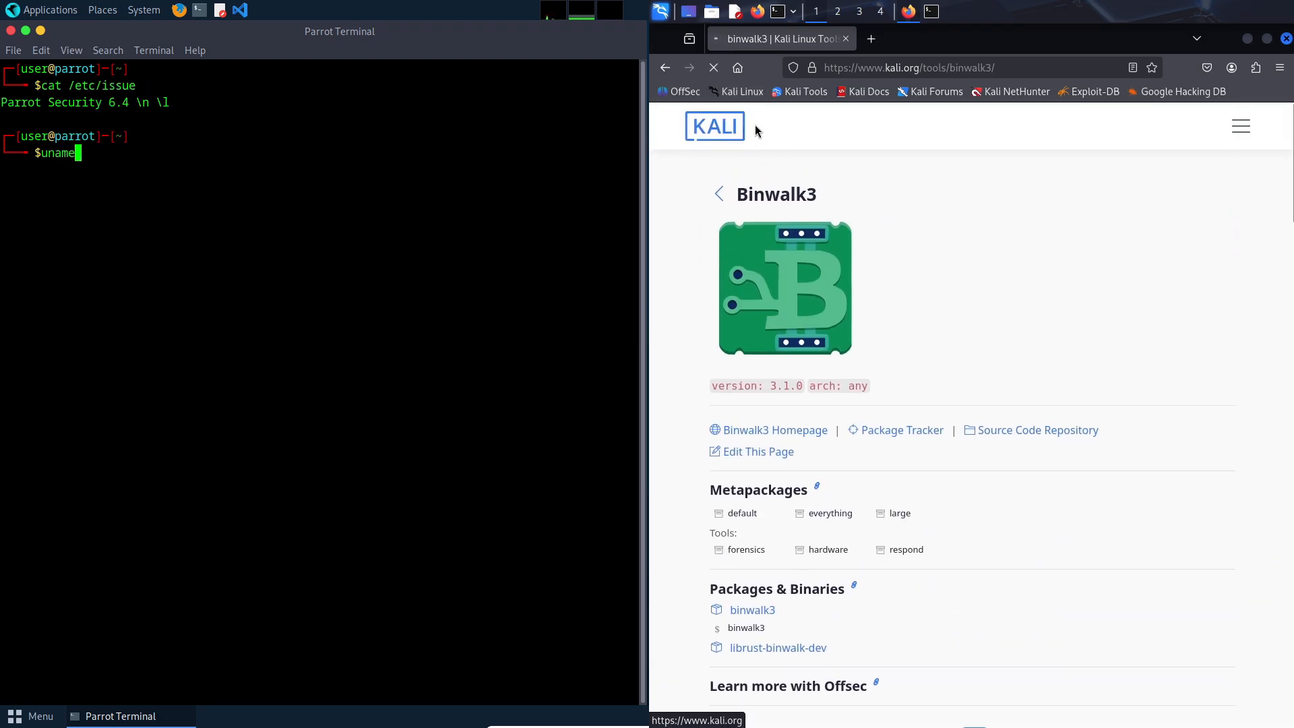
text(-a)
key(Return)
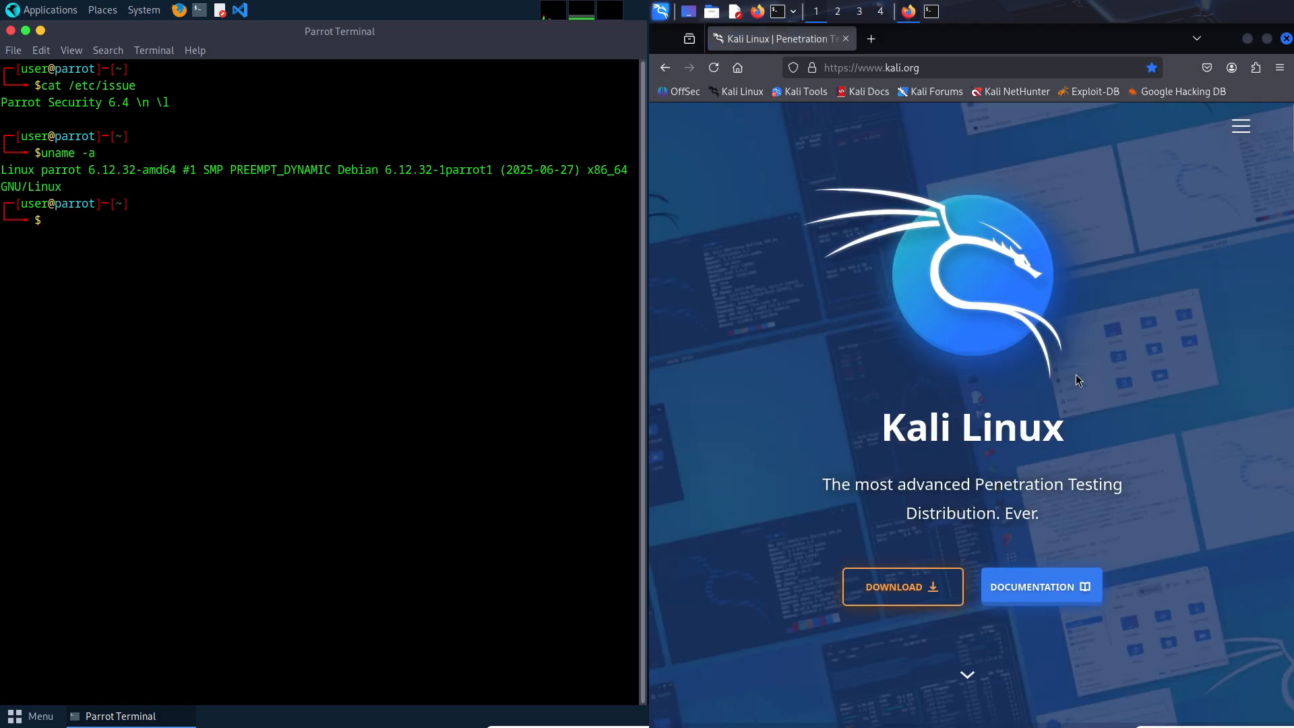
scroll(1260, 185, down, 5)
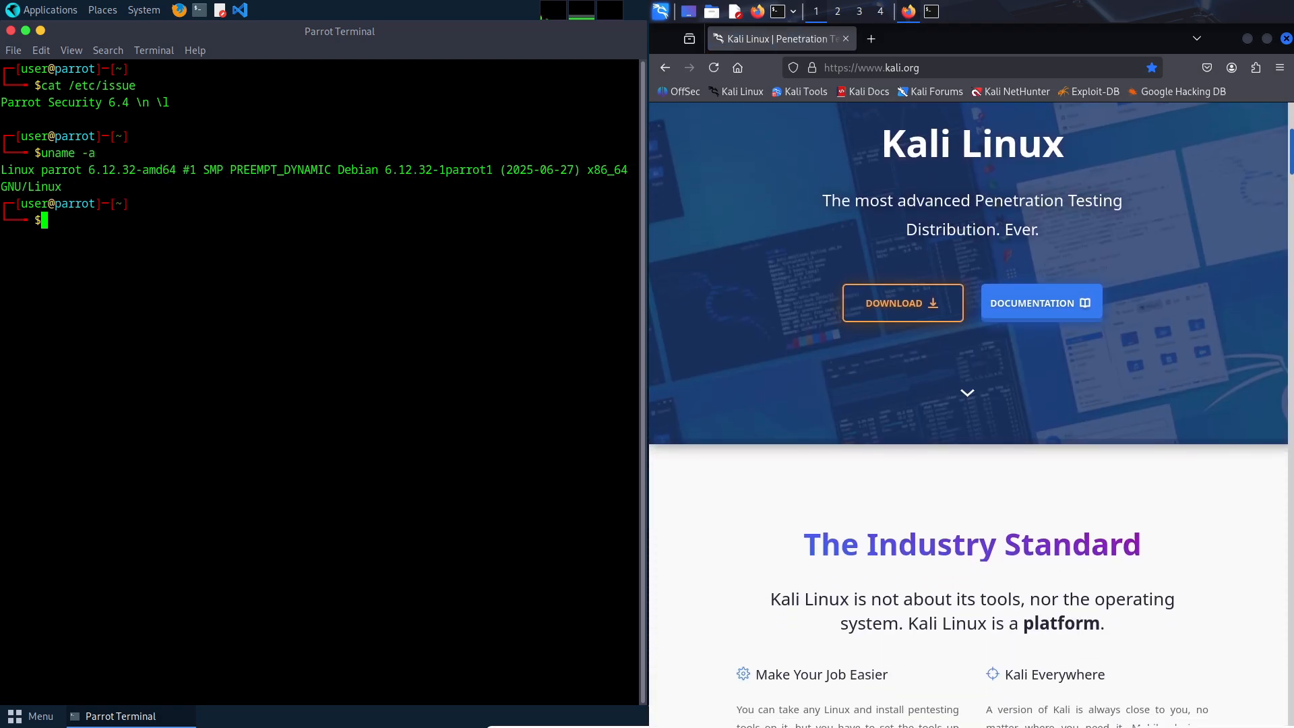
scroll(1260, 184, down, 5)
scroll(1259, 304, down, 5)
text(uname)
scroll(1260, 304, down, 5)
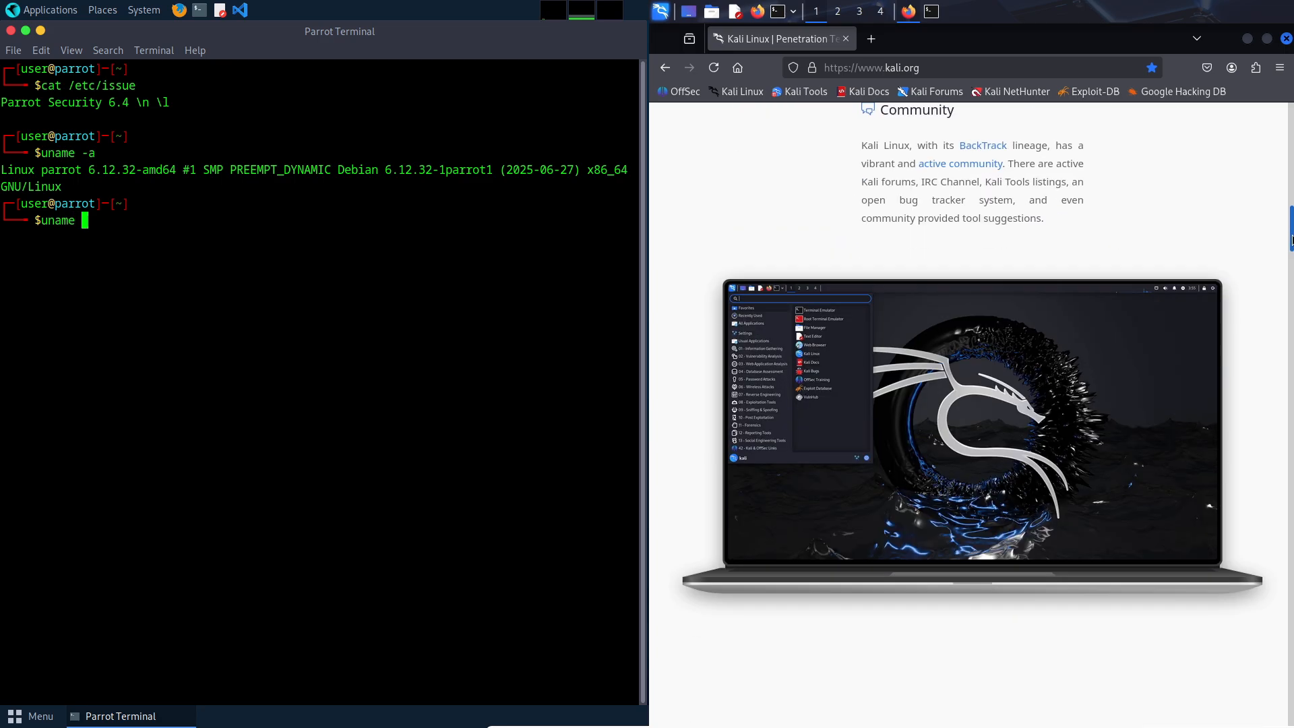
Run uname -r and try btop on Parrot, and open Kali's download page at the Live Boot section.
mouse_move(1290, 235)
mouse_down()
mouse_move(1290, 427)
mouse_move(1291, 107)
mouse_up()
text(-r)
key(Return)
text(p)
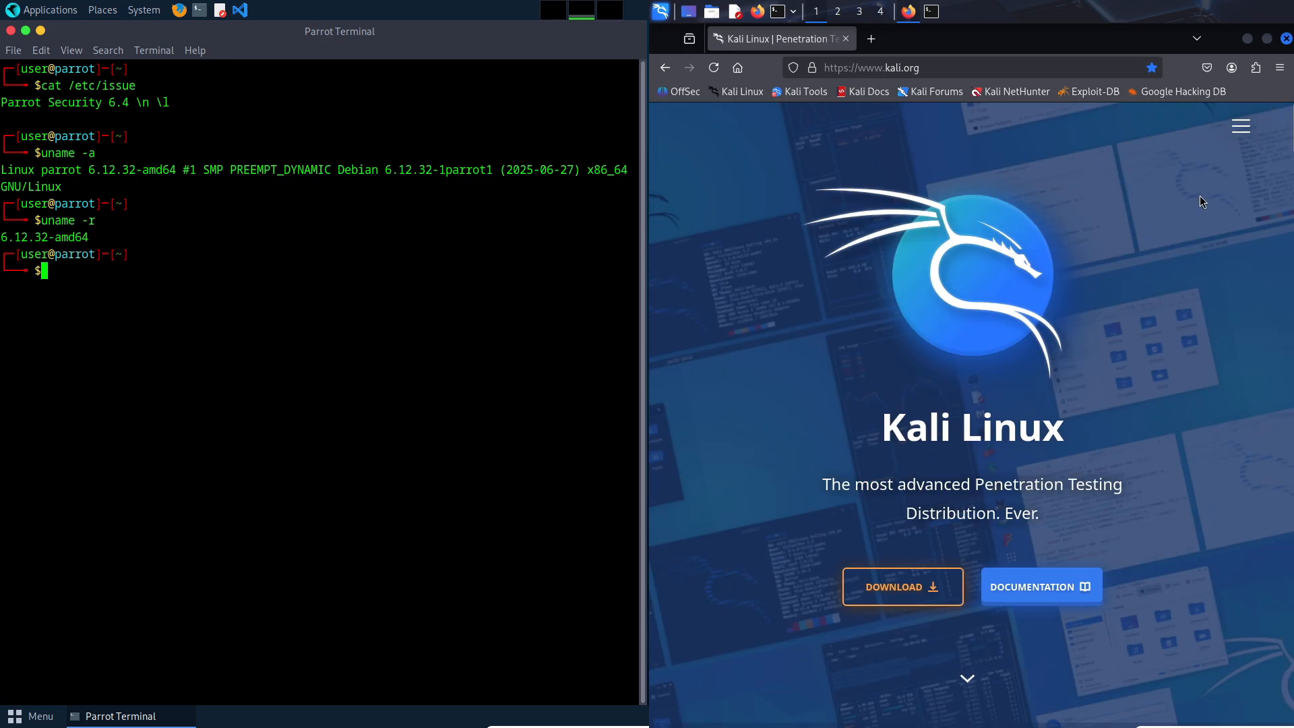
click(932, 579)
text(ython3)
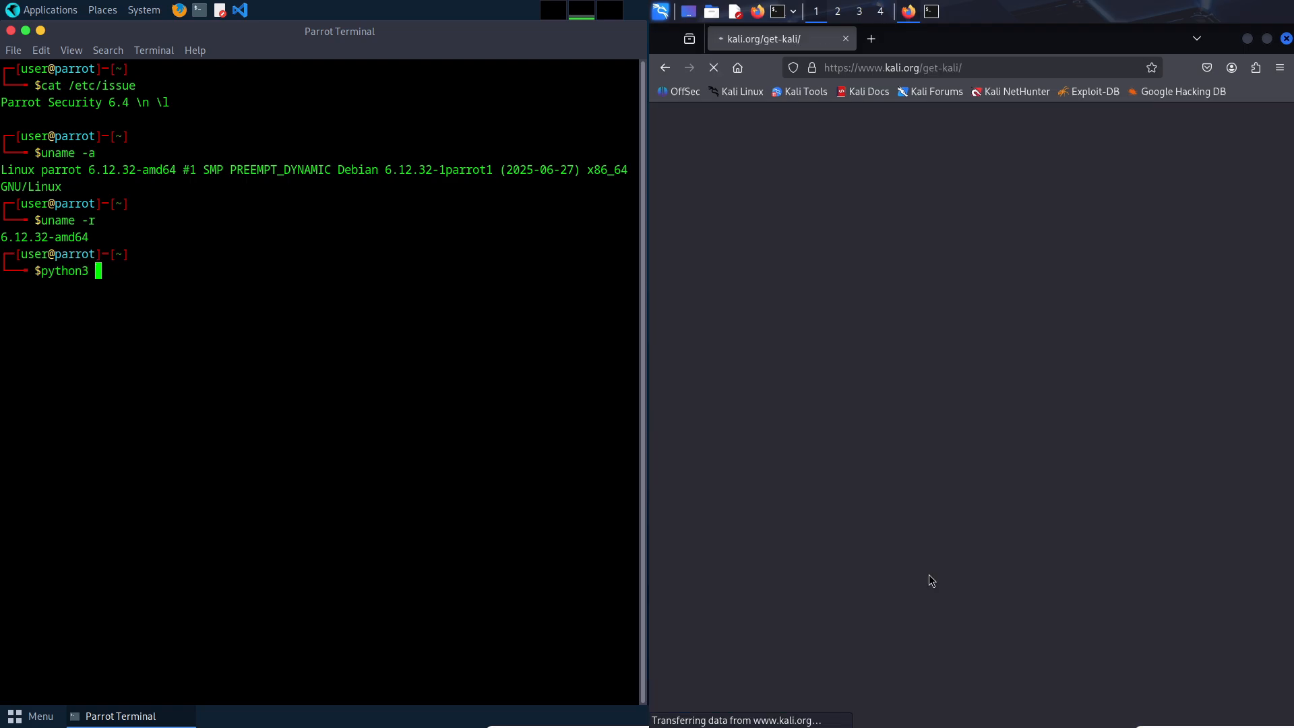
text( --version)
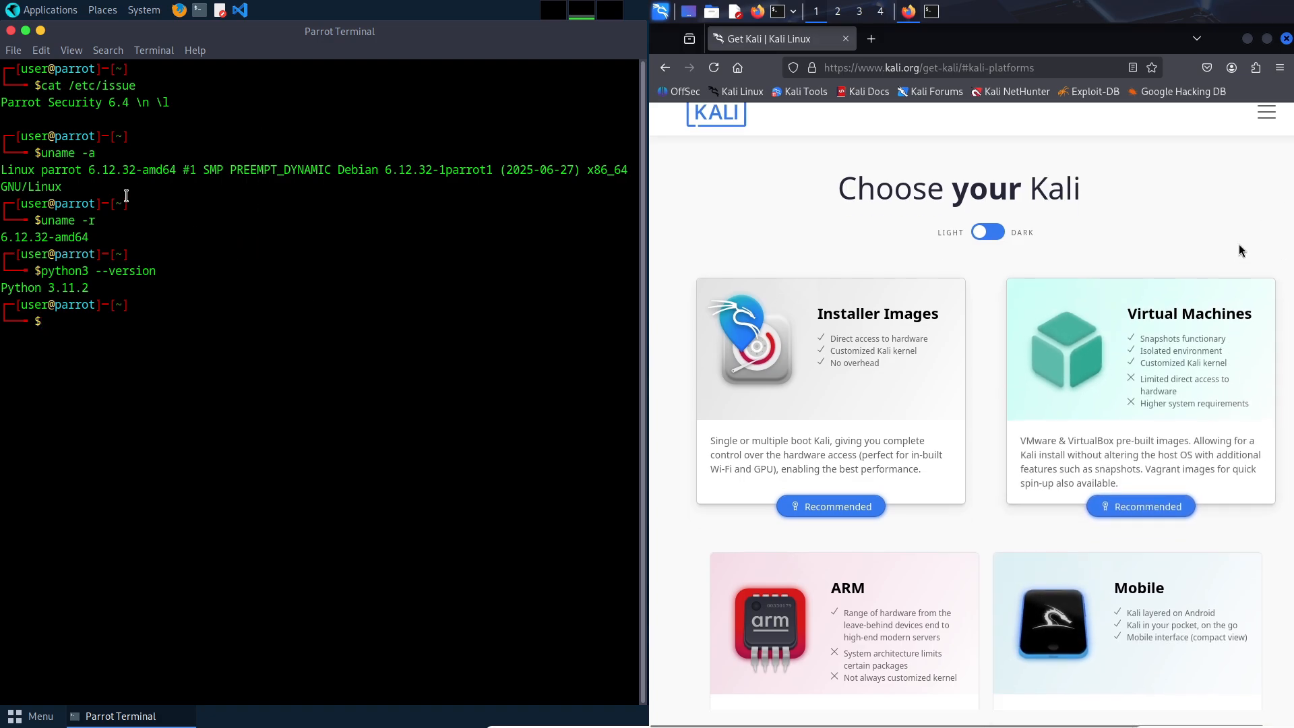
scroll(1242, 250, down, 8)
click(866, 513)
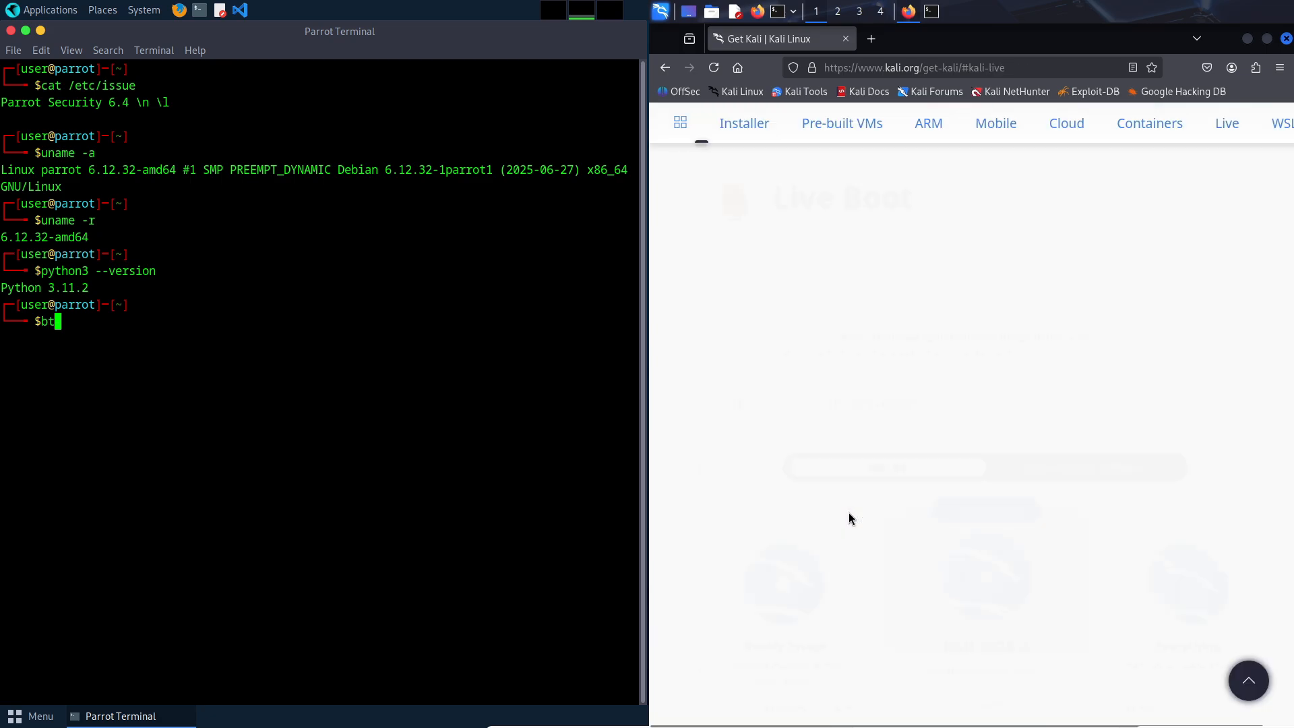
text(btop)
key(Return)
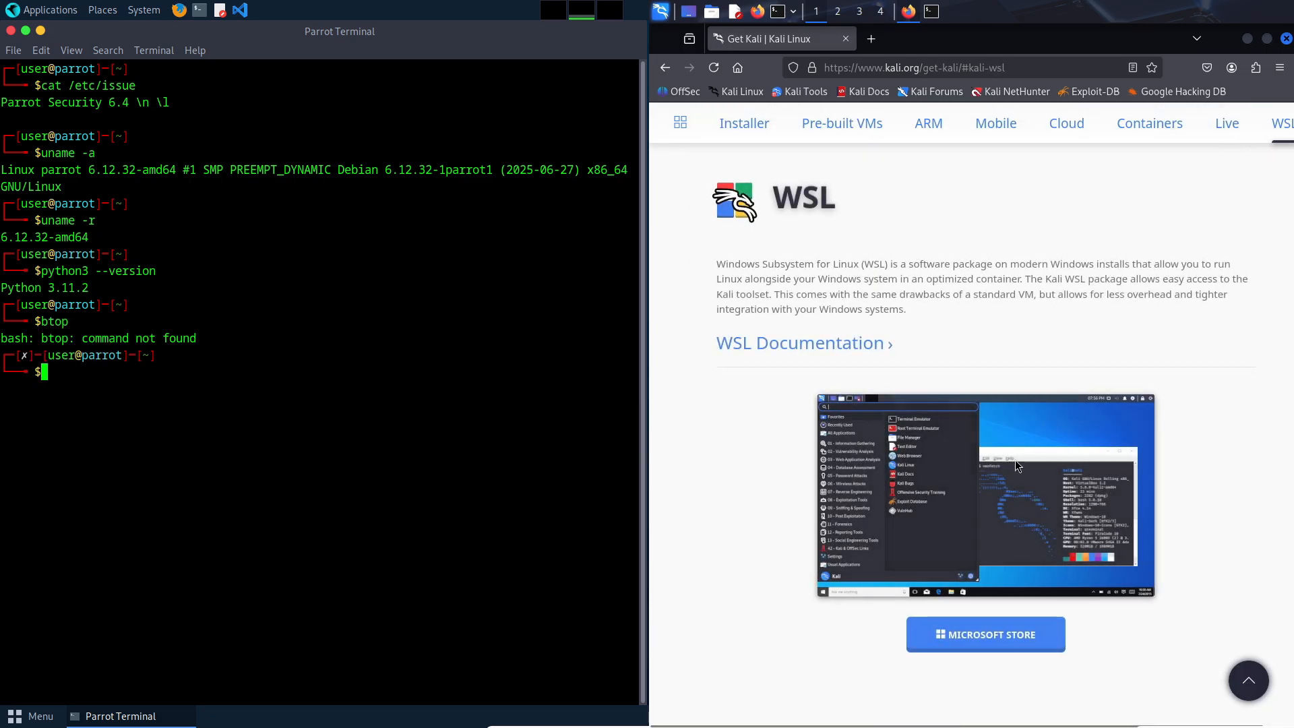
text(sudo ap)
click(1226, 123)
text(t install)
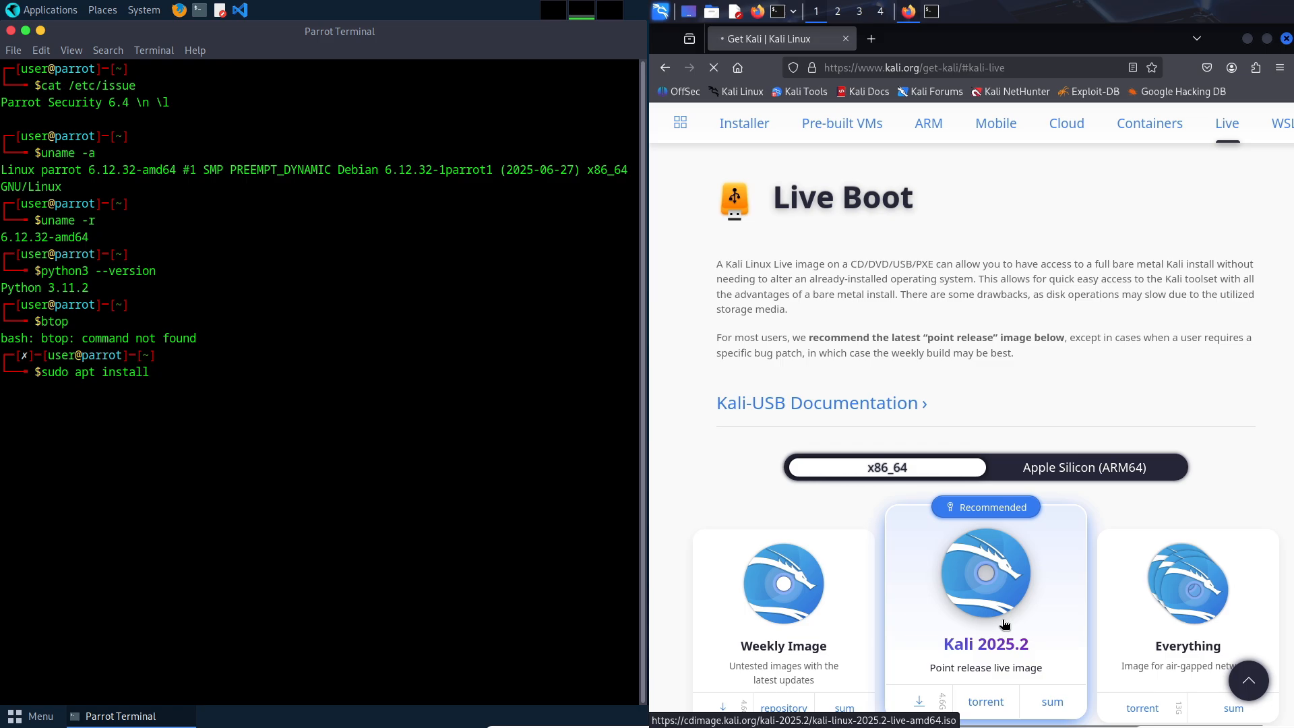
text( bt)
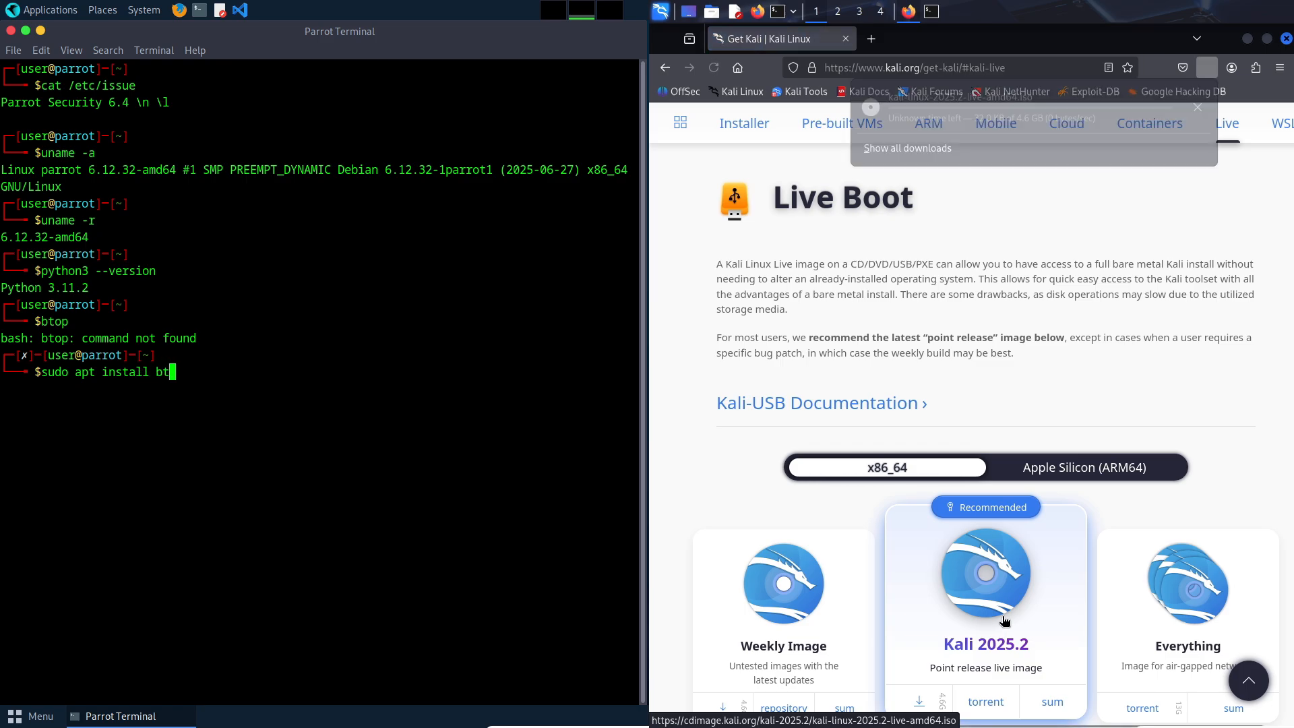
text(op)
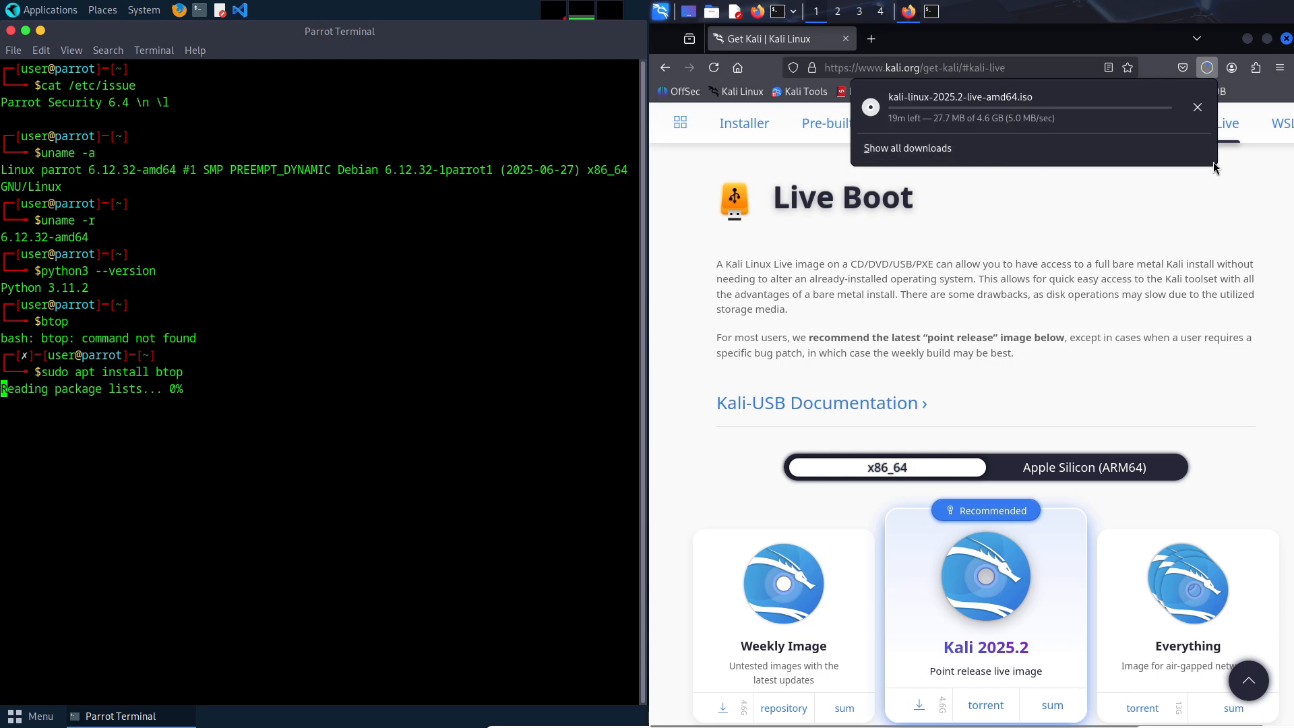
Cancel the Kali live image download and navigate back through the Get Kali pages to the kali.org homepage.
click(1198, 107)
click(1166, 212)
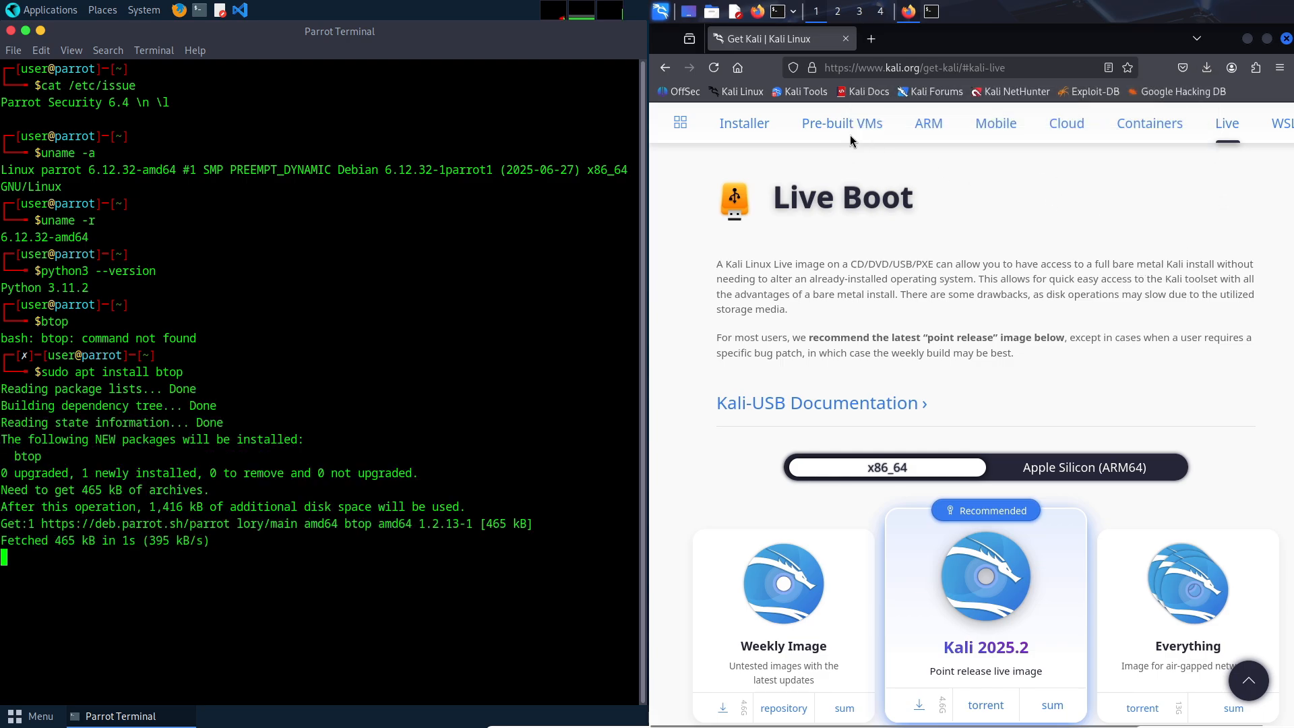
click(666, 69)
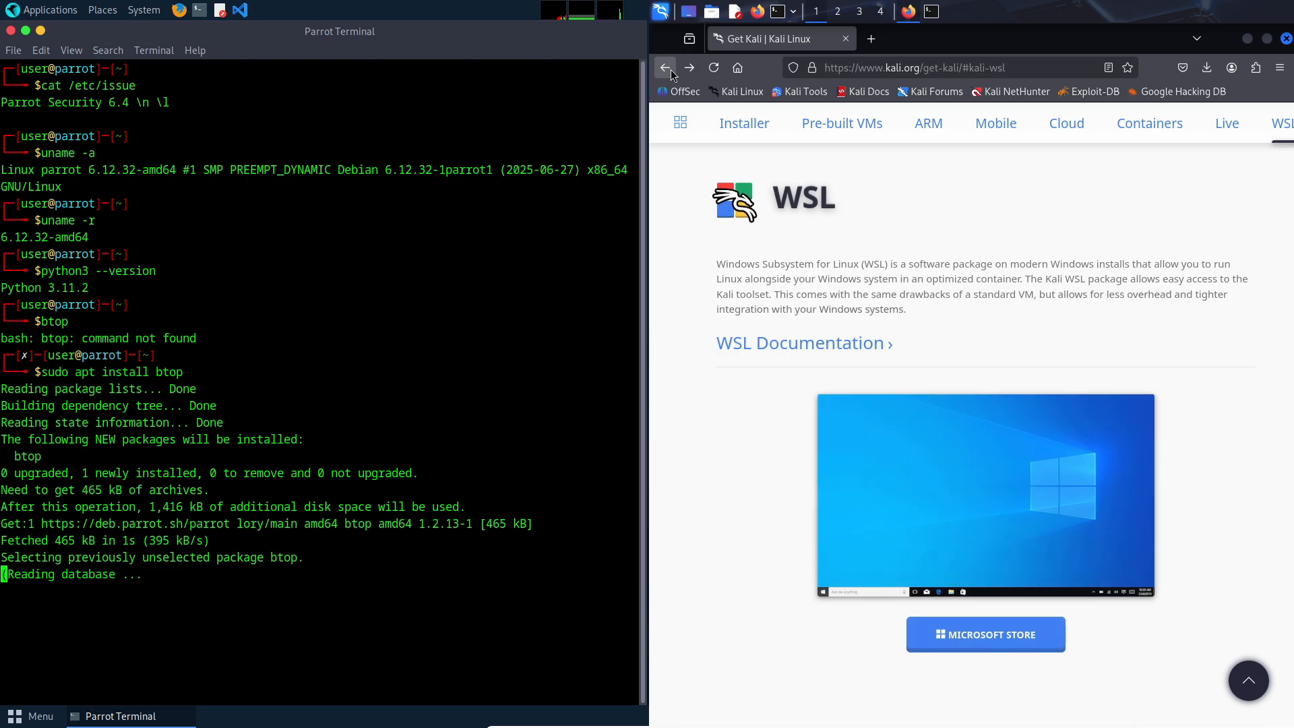
click(667, 67)
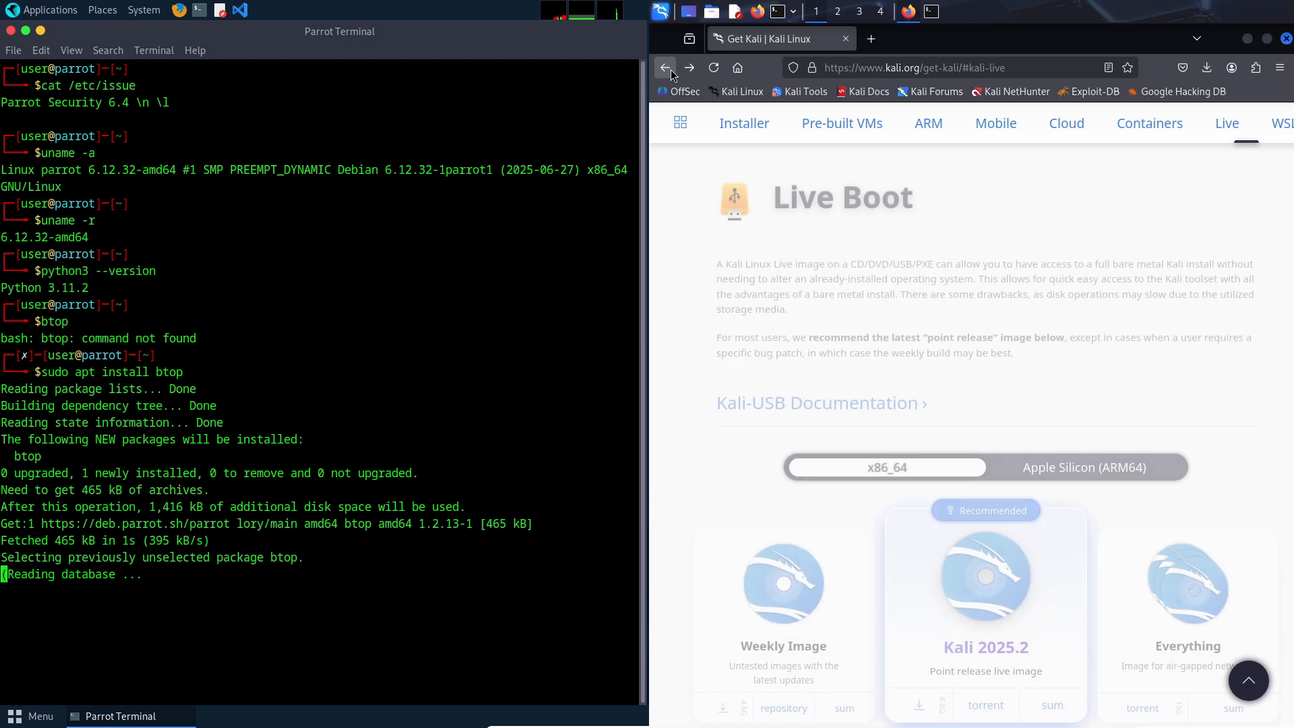
click(667, 68)
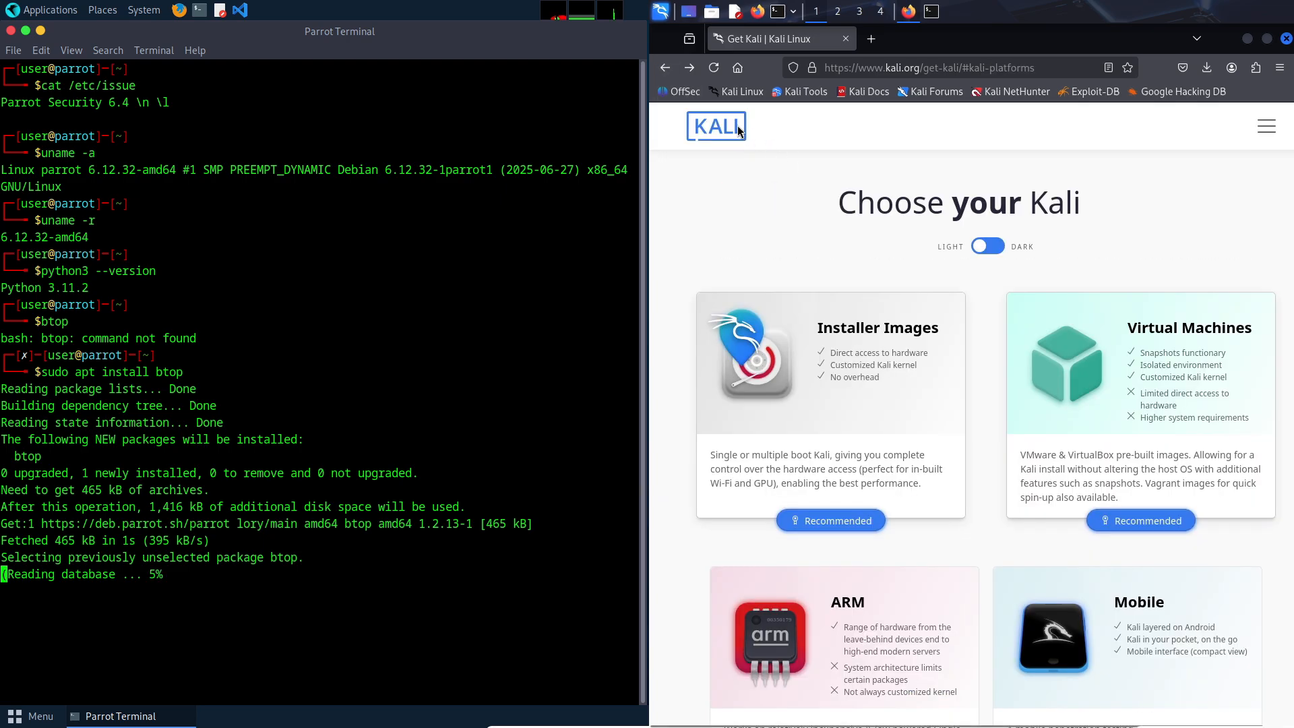
click(714, 123)
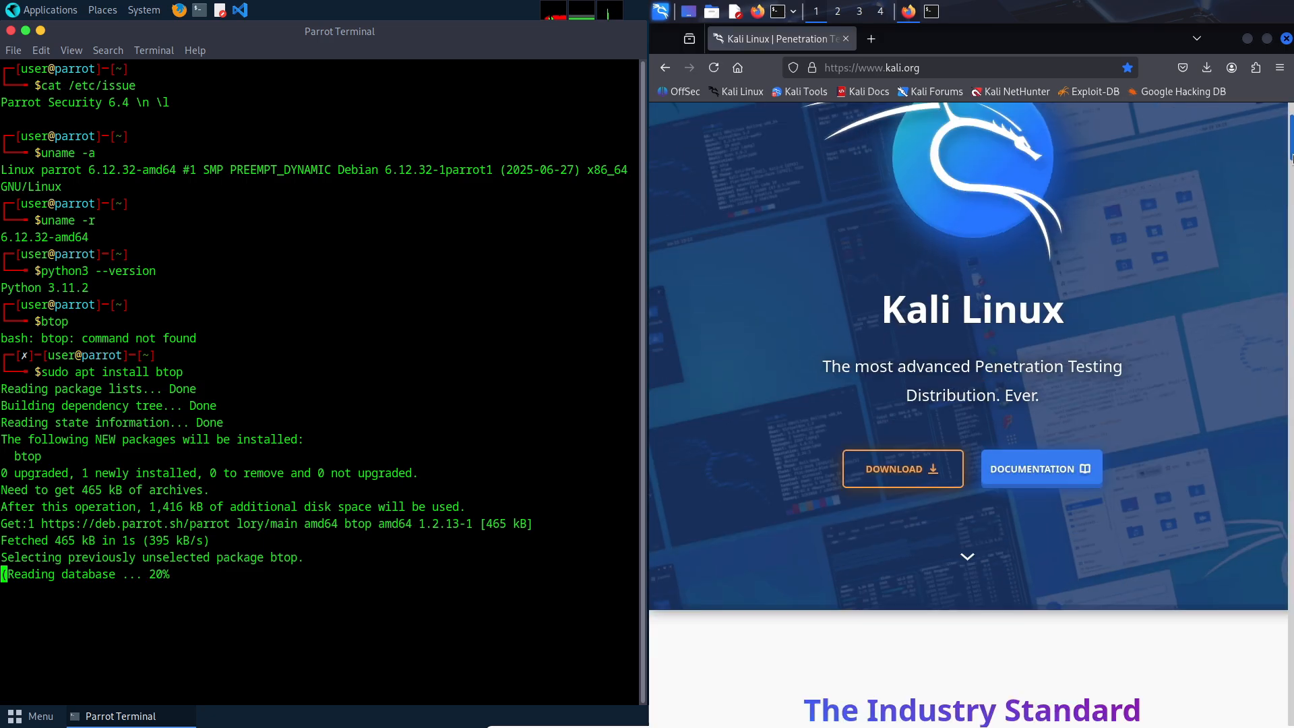
scroll(971, 404, down, 5)
scroll(971, 405, down, 5)
scroll(970, 404, down, 5)
scroll(972, 405, down, 5)
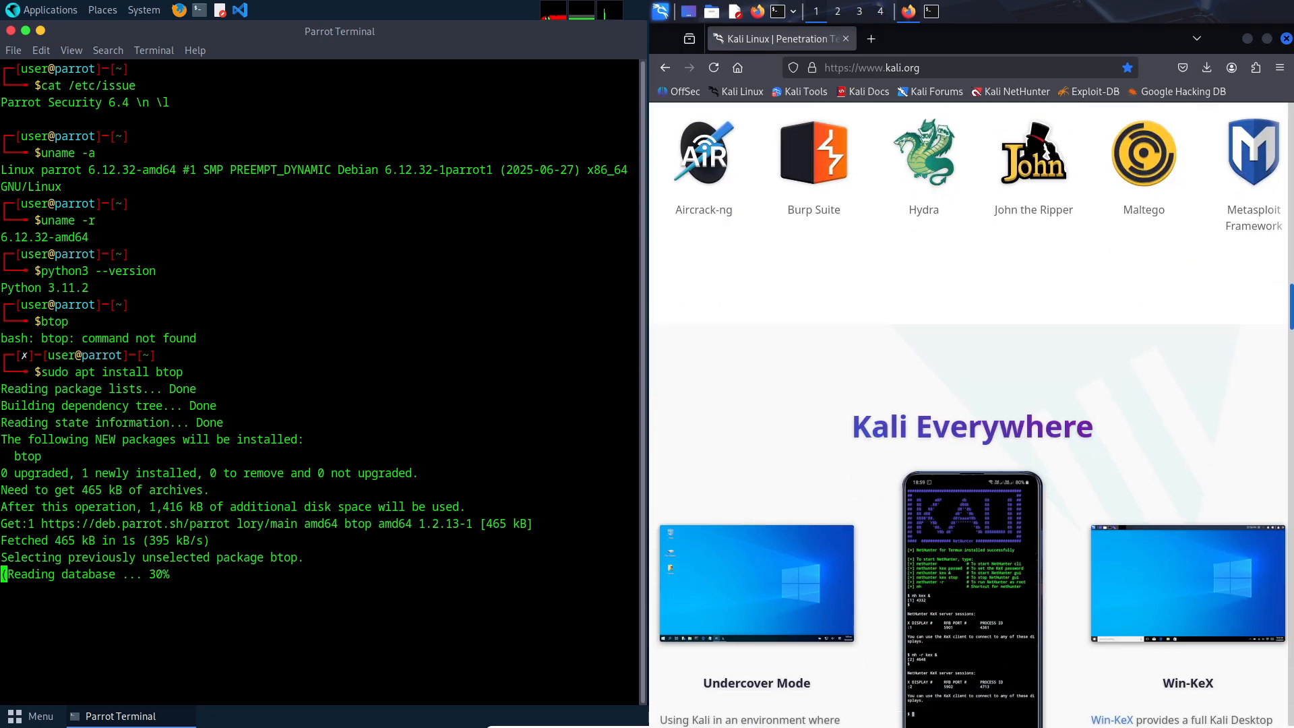
scroll(971, 404, down, 5)
scroll(971, 405, up, 10)
scroll(971, 405, up, 10)
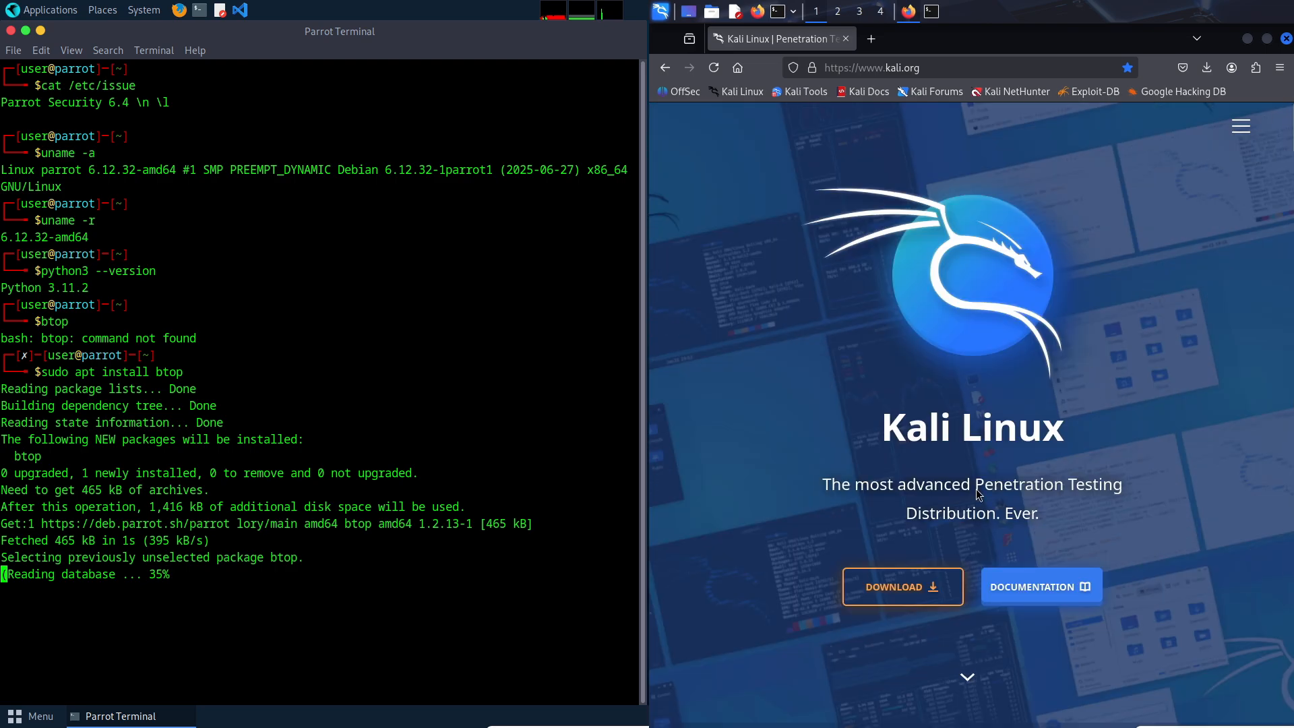
Visit the Kali docs and the Kali Linux Blog, run btop on Parrot and close the terminal with it running.
click(1024, 588)
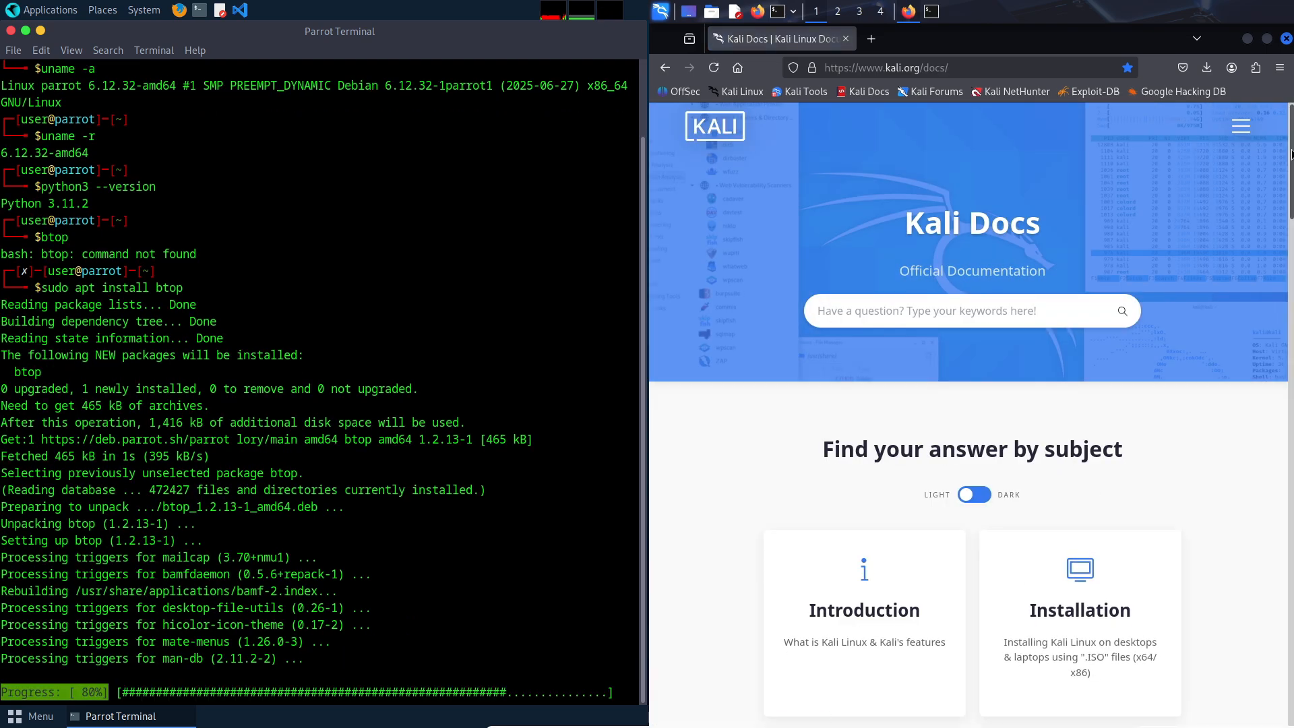
scroll(1113, 405, down, 8)
scroll(1113, 405, up, 10)
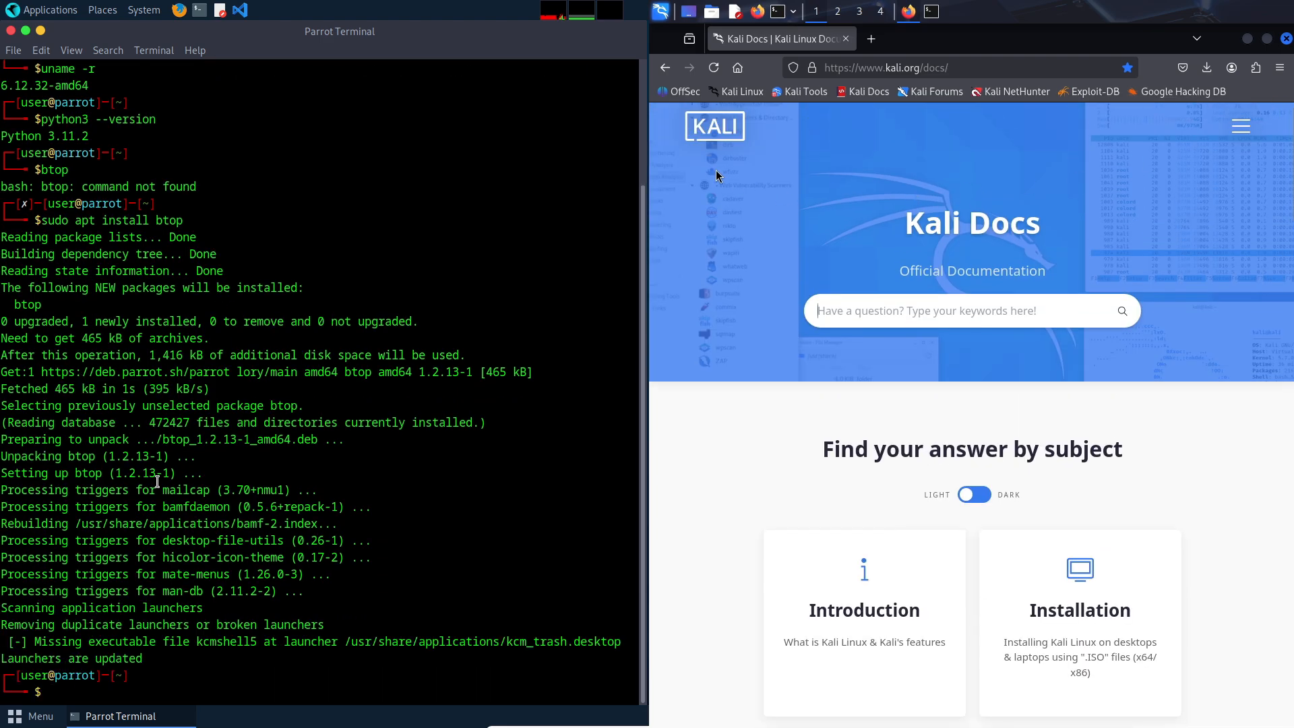
click(664, 67)
text(b)
text(p)
key(Return)
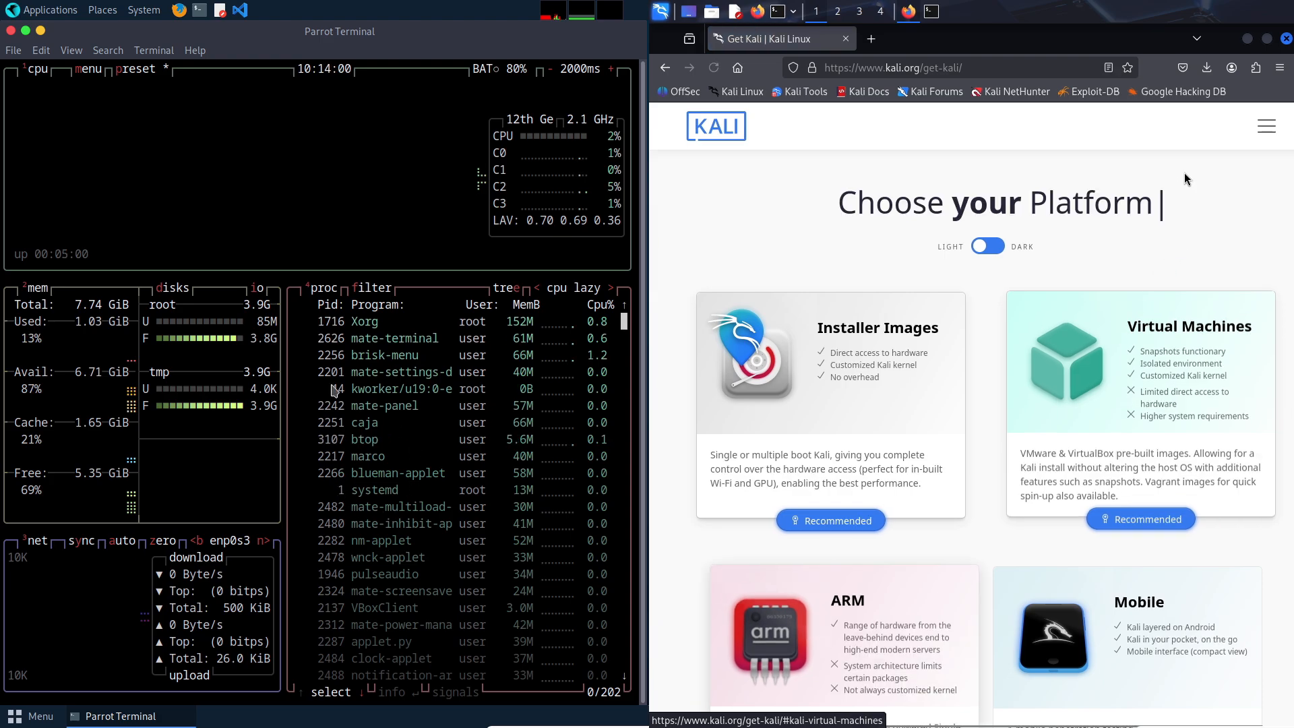
click(1269, 126)
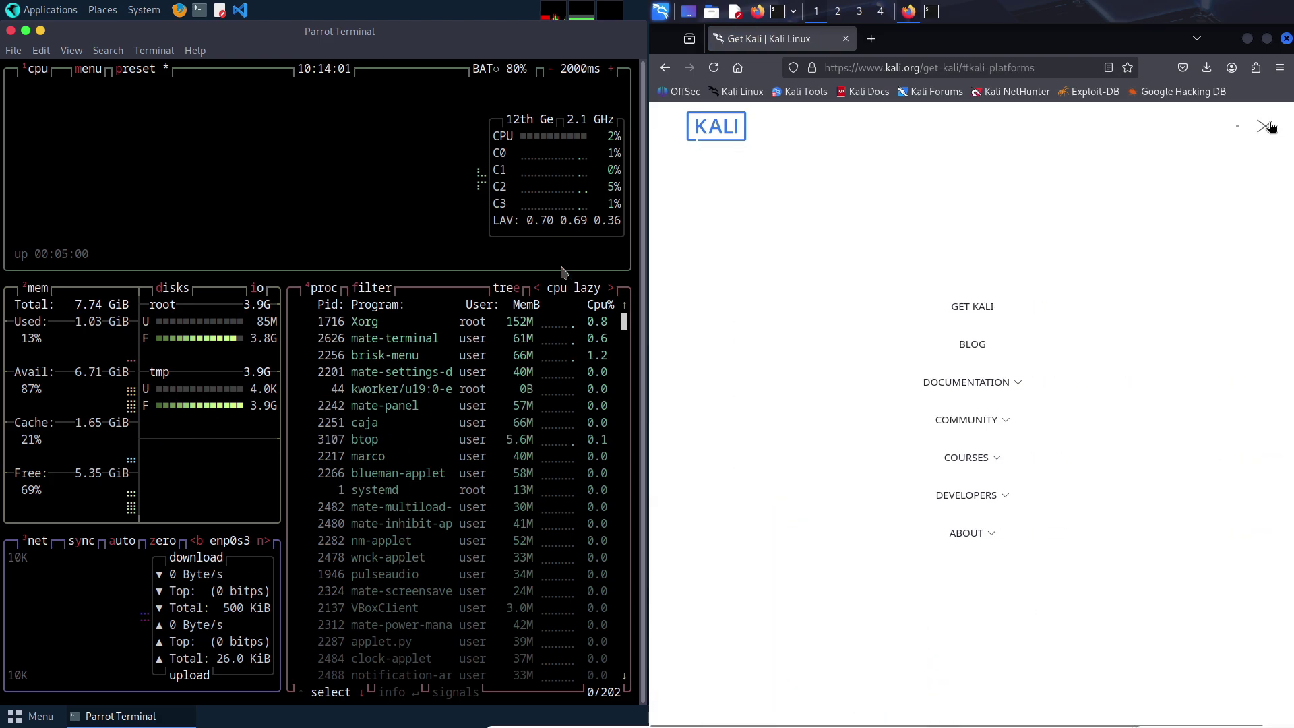
click(980, 347)
key(ctrl+shift+q)
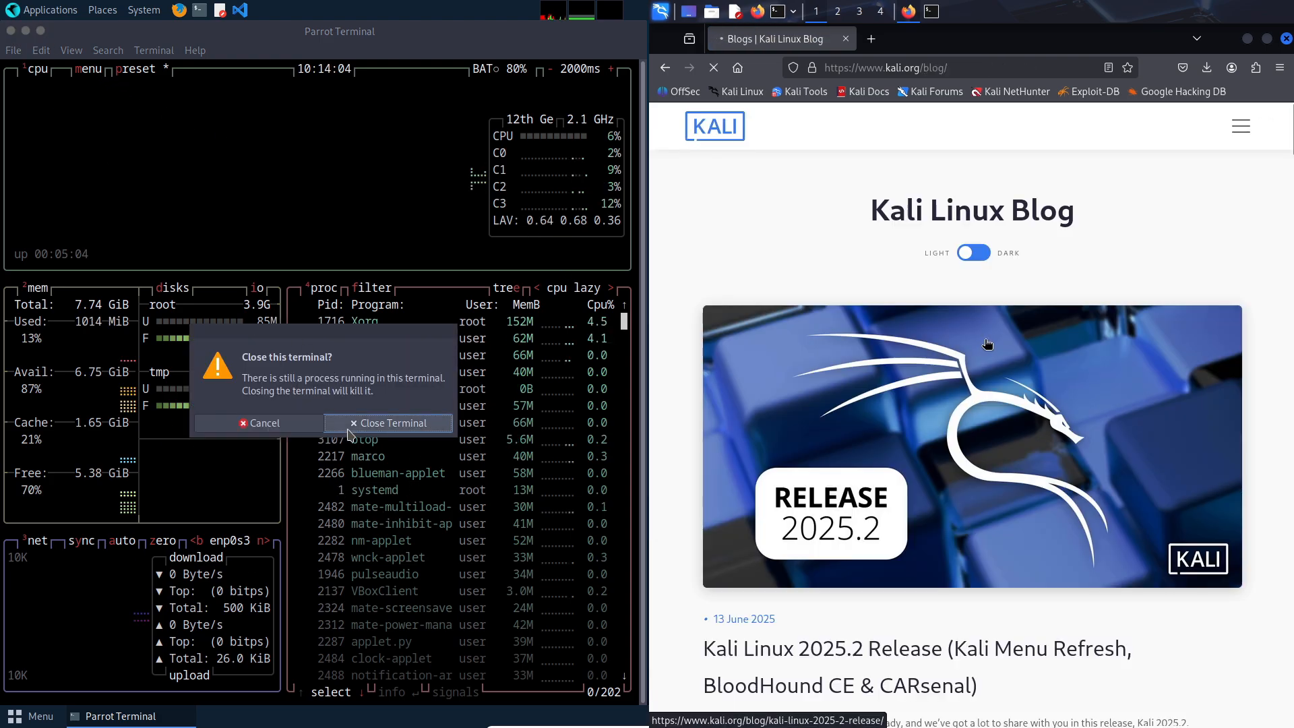
click(399, 428)
Browse Parrot's Applications menu and dismiss it.
click(37, 12)
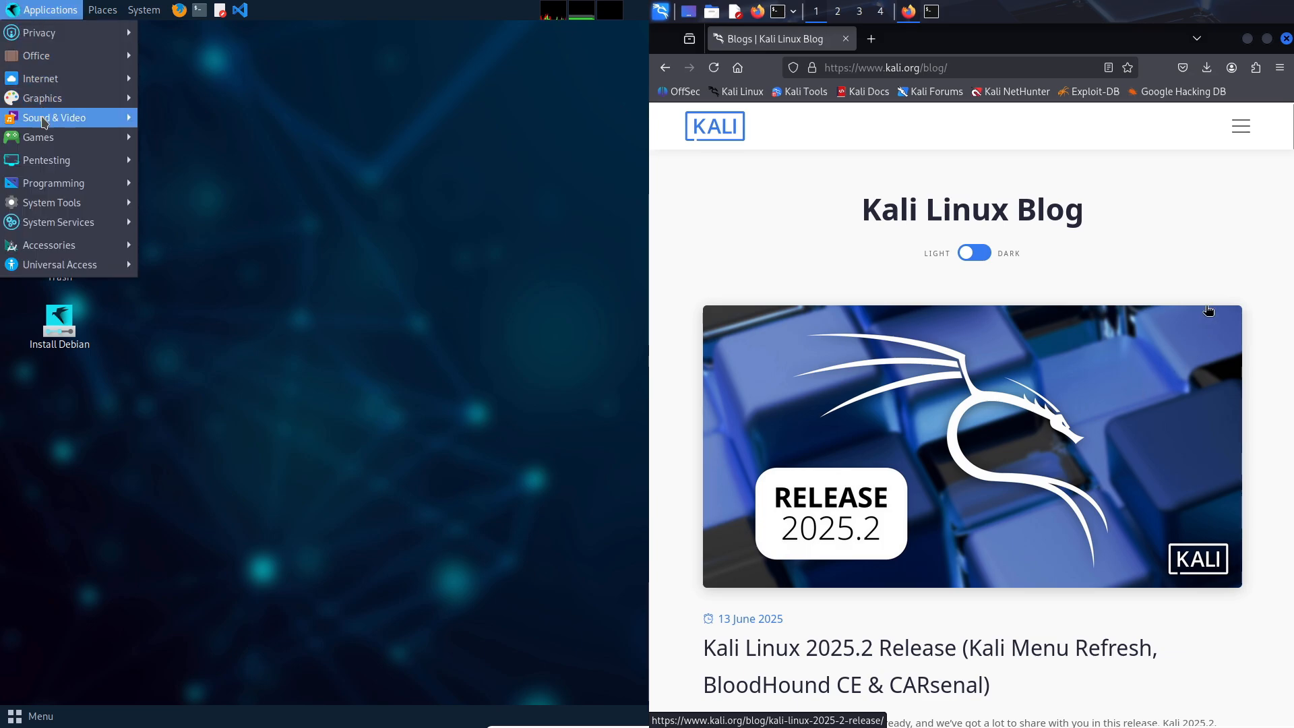
scroll(886, 298, down, 3)
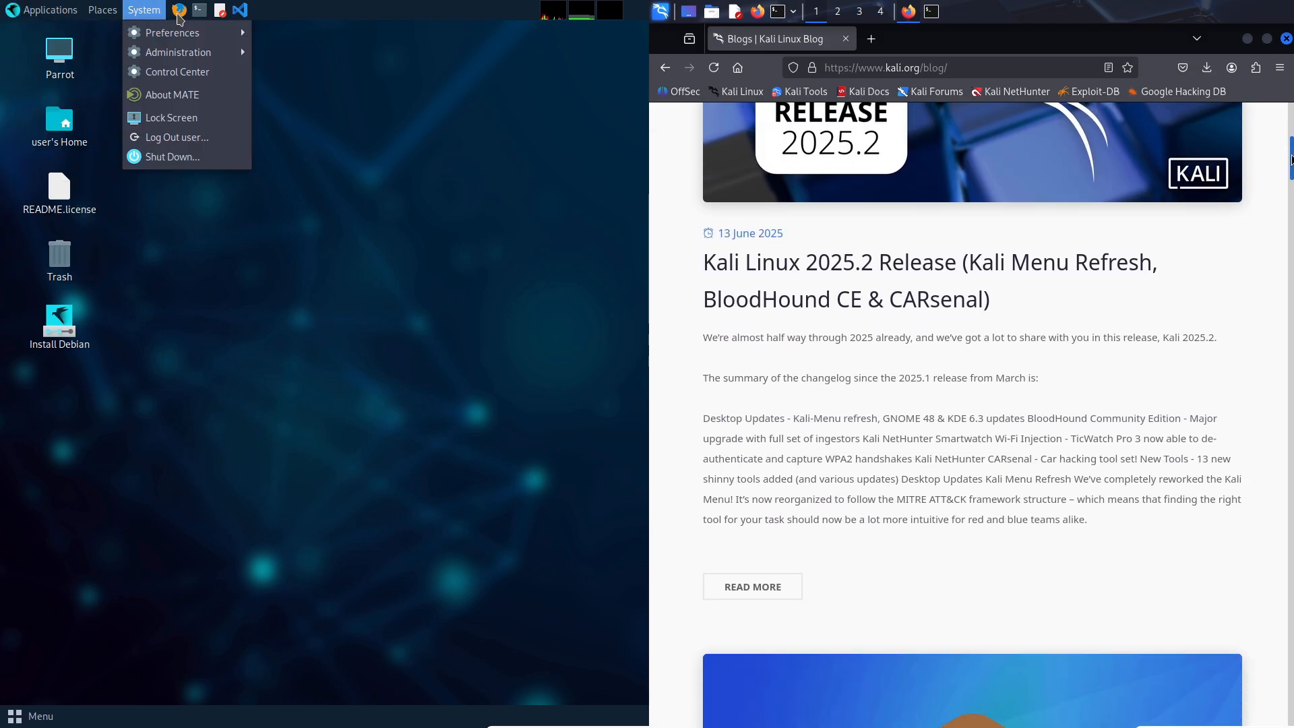
scroll(888, 298, down, 3)
key(Escape)
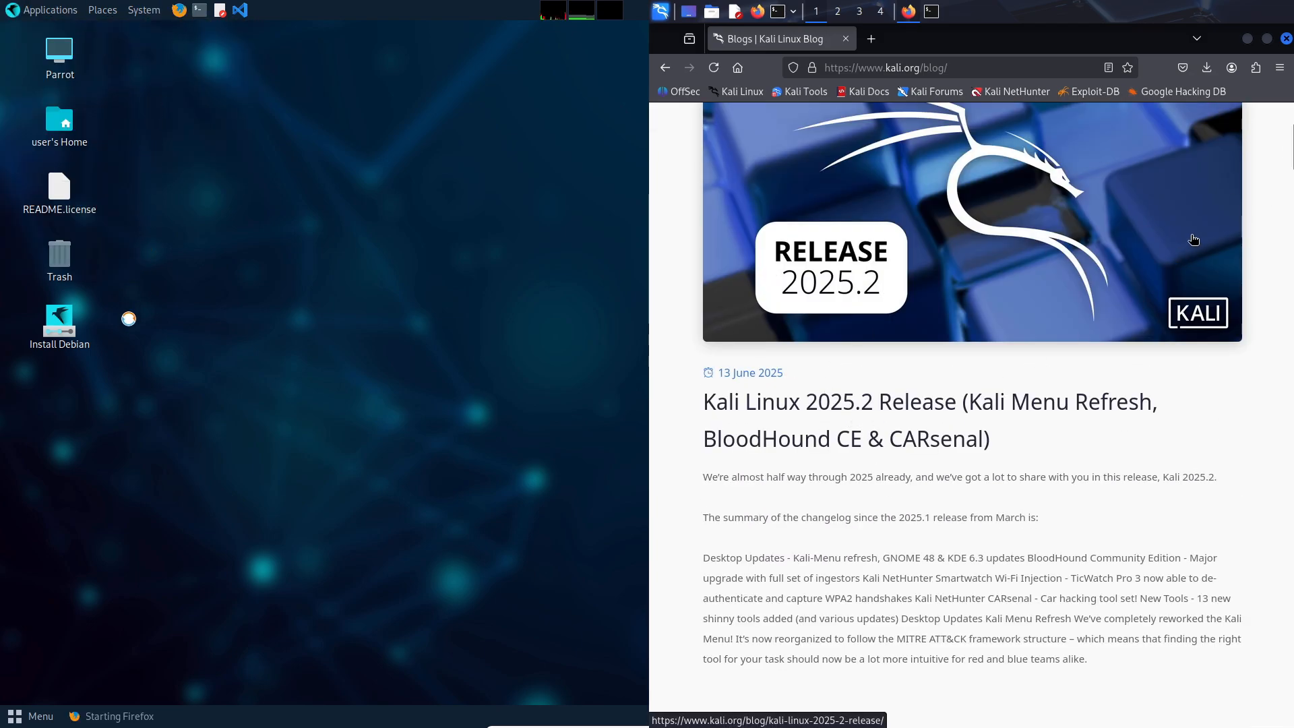
scroll(1012, 405, down, 4)
scroll(910, 354, down, 1)
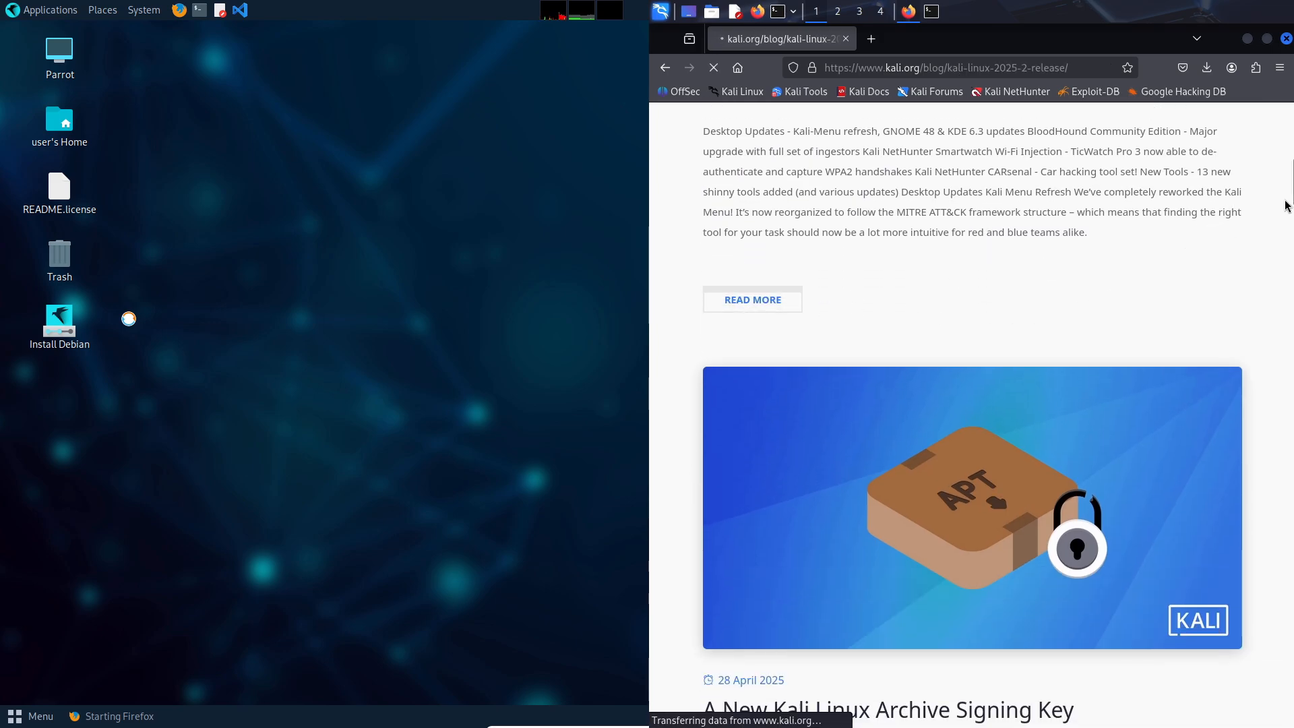
scroll(1011, 405, down, 4)
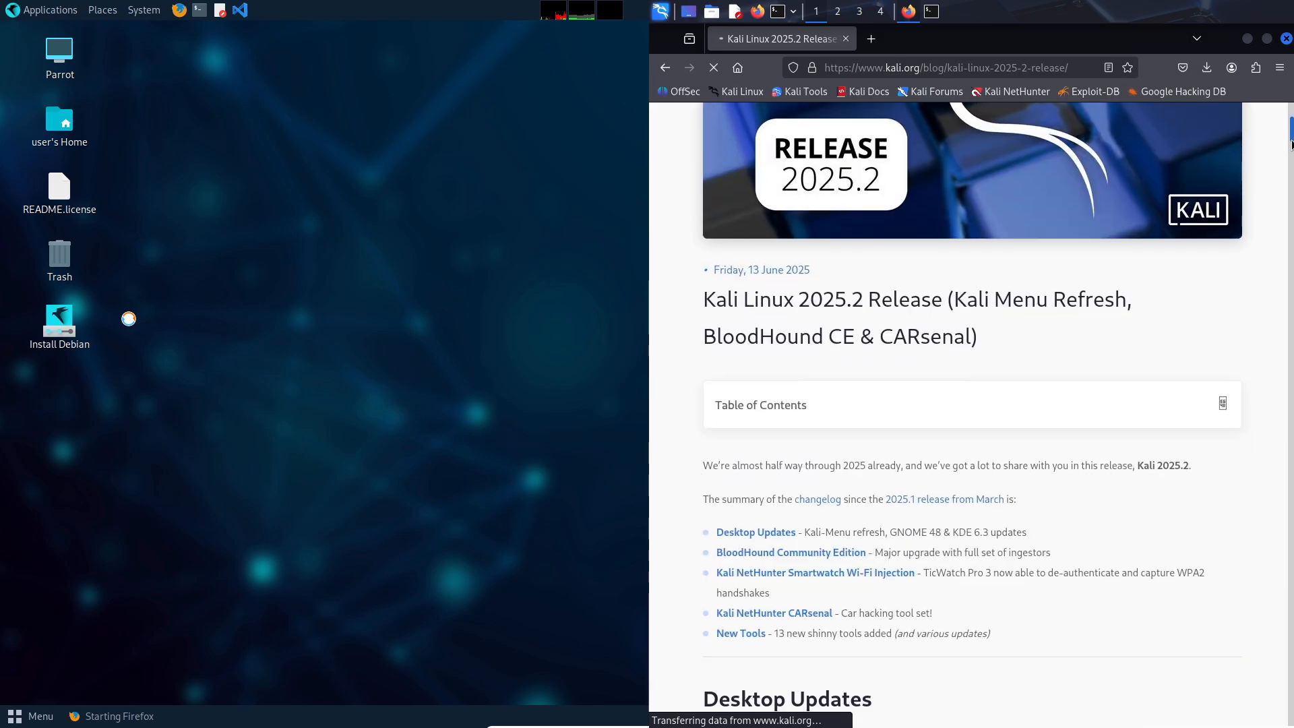
scroll(1011, 405, down, 3)
scroll(1011, 405, down, 3)
scroll(1011, 404, down, 3)
scroll(1011, 405, down, 3)
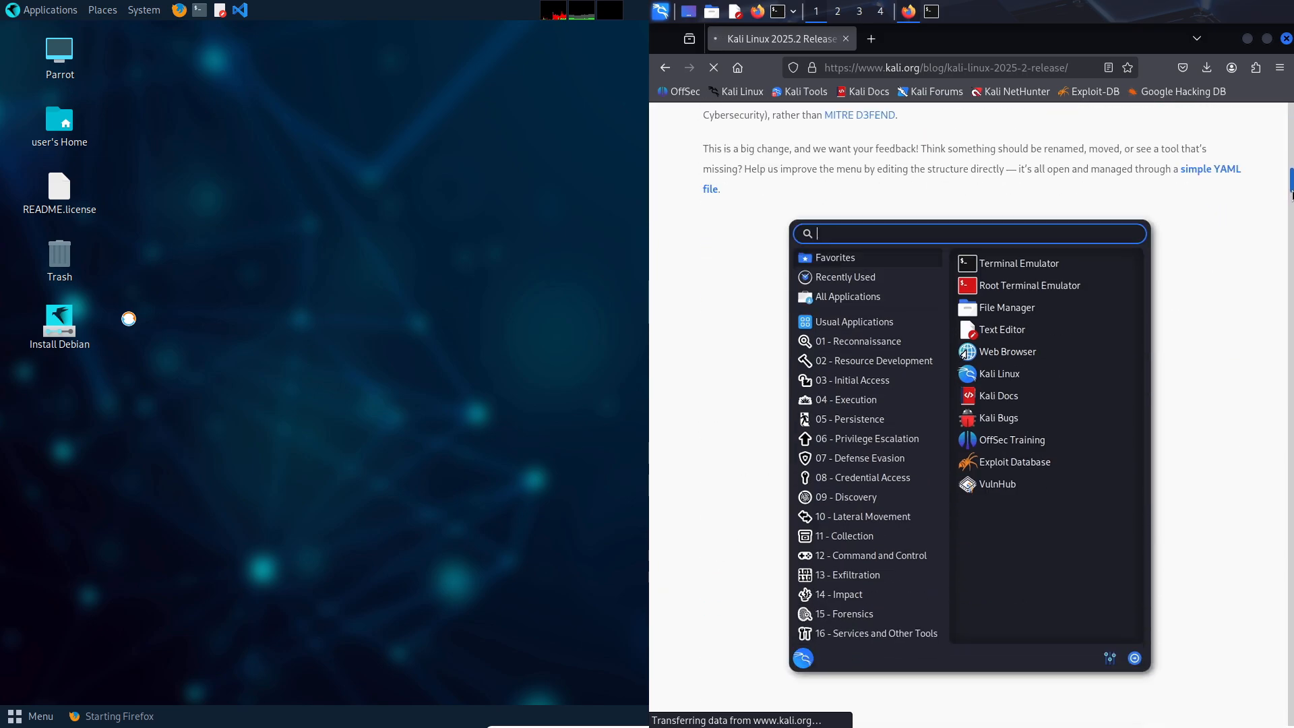
scroll(1011, 404, down, 2)
scroll(1012, 404, down, 2)
scroll(1011, 404, down, 2)
scroll(1012, 404, down, 3)
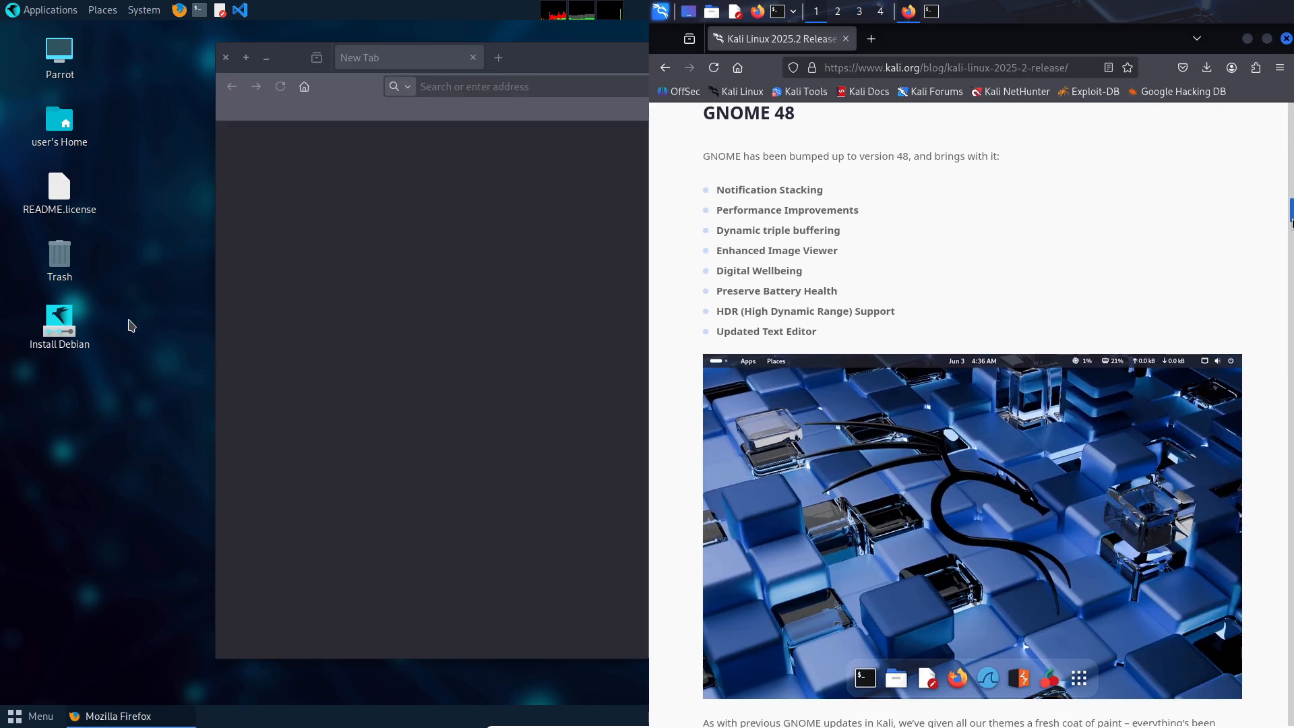
scroll(1012, 404, down, 2)
scroll(1012, 405, down, 3)
scroll(1012, 405, down, 2)
scroll(1011, 405, down, 3)
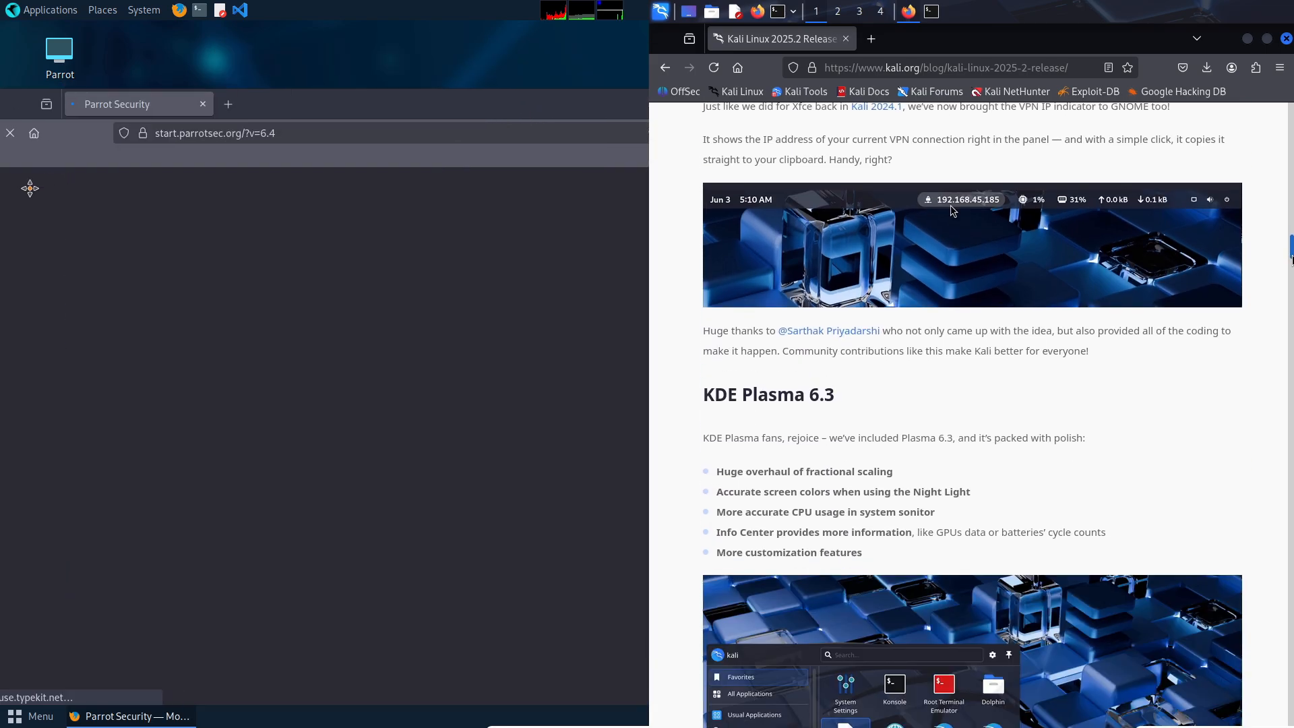
scroll(1011, 405, down, 3)
Maximize Parrot's Firefox, paste copied 'azurehound' into Kali's menu search, then open the Kali Tools site.
double_click(580, 64)
scroll(1011, 405, down, 2)
scroll(1012, 404, down, 2)
drag(1291, 298, 1290, 369)
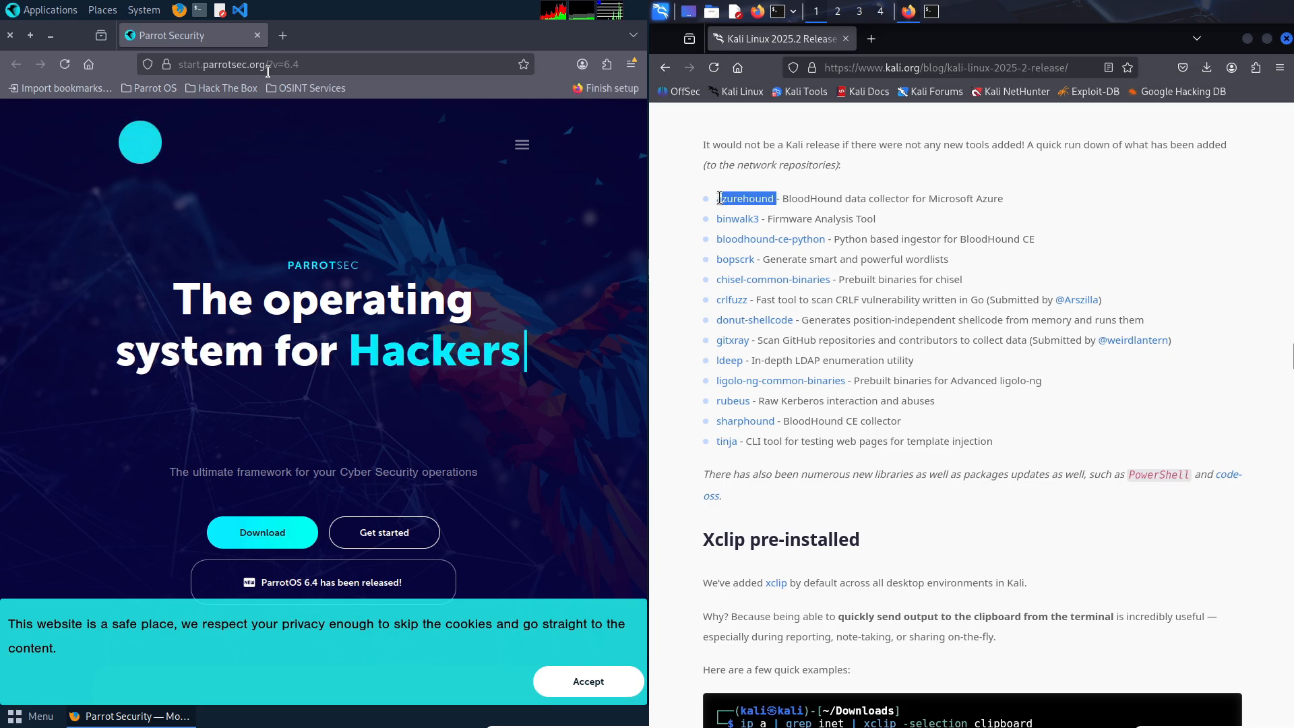
right_click(718, 199)
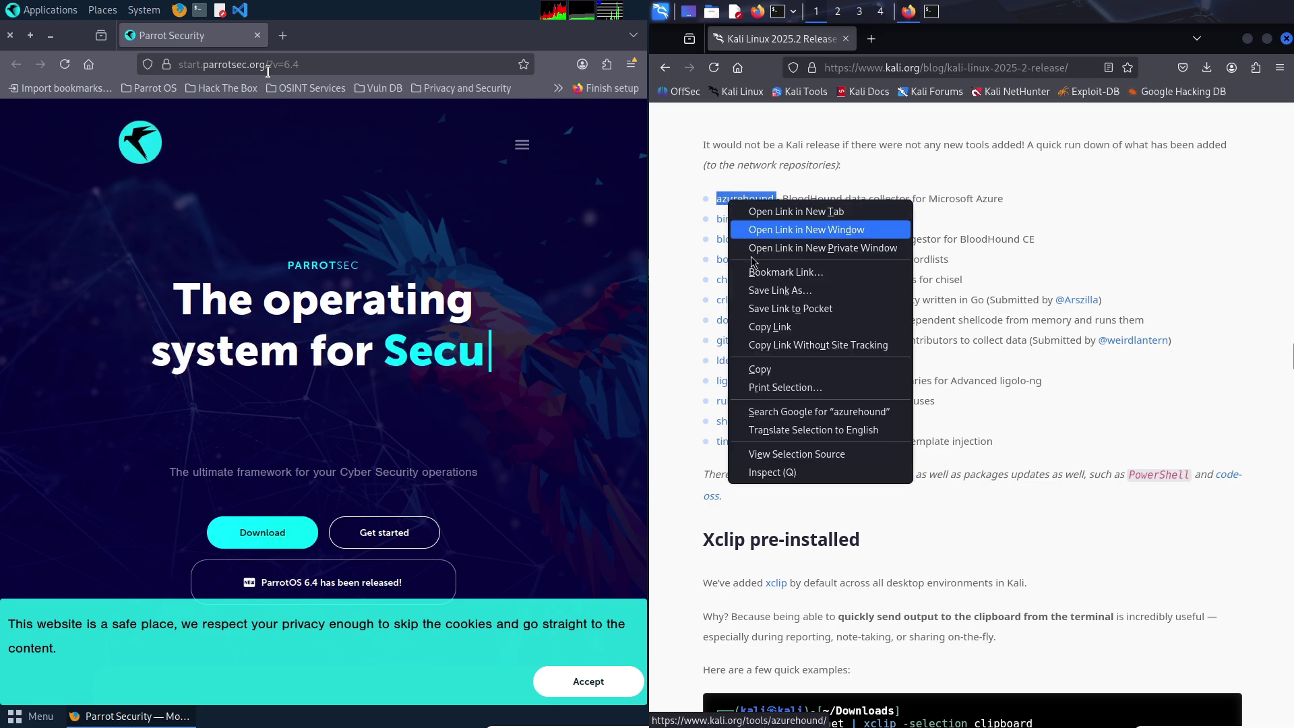
click(769, 370)
click(662, 13)
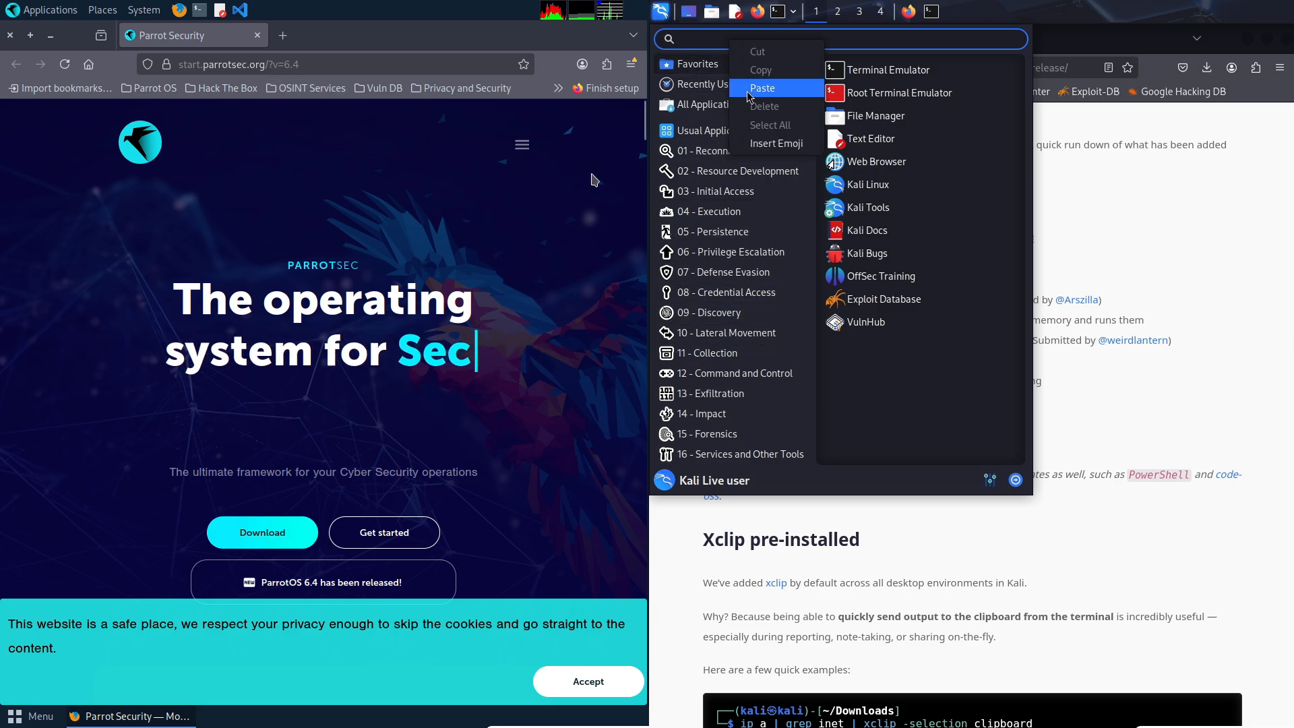
text(azurehound)
click(1206, 208)
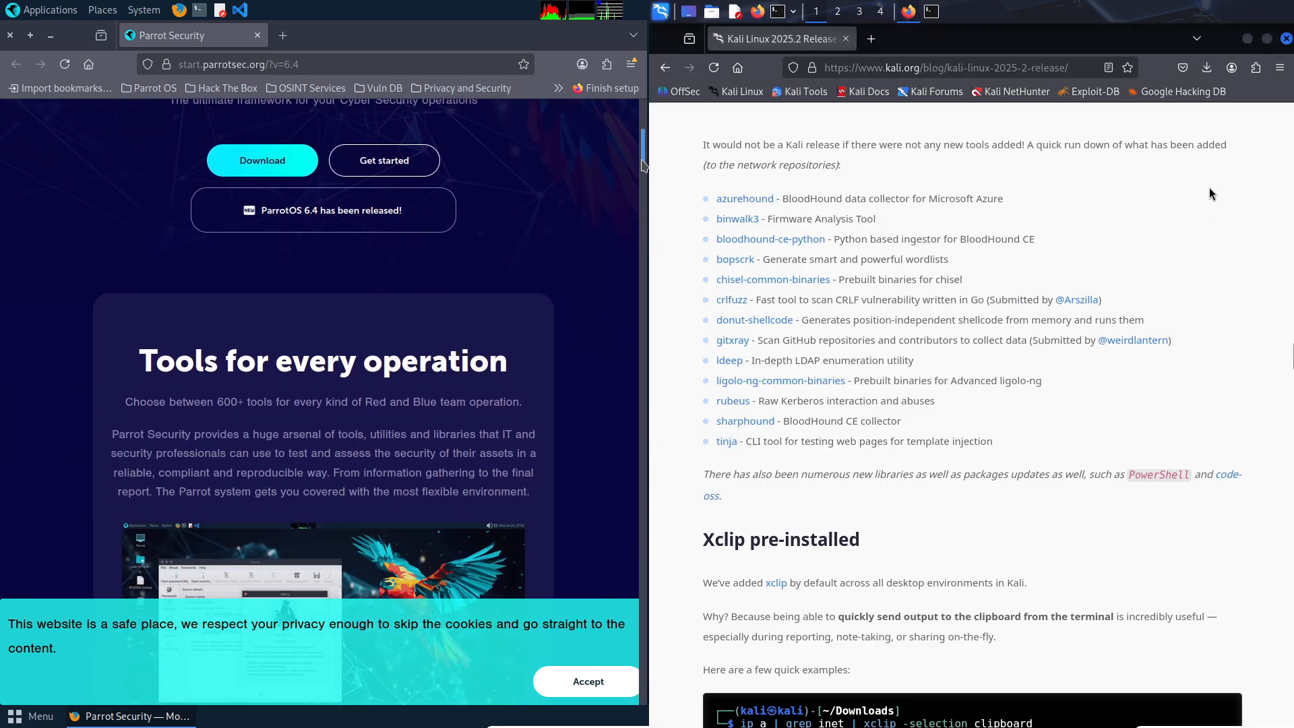
click(806, 91)
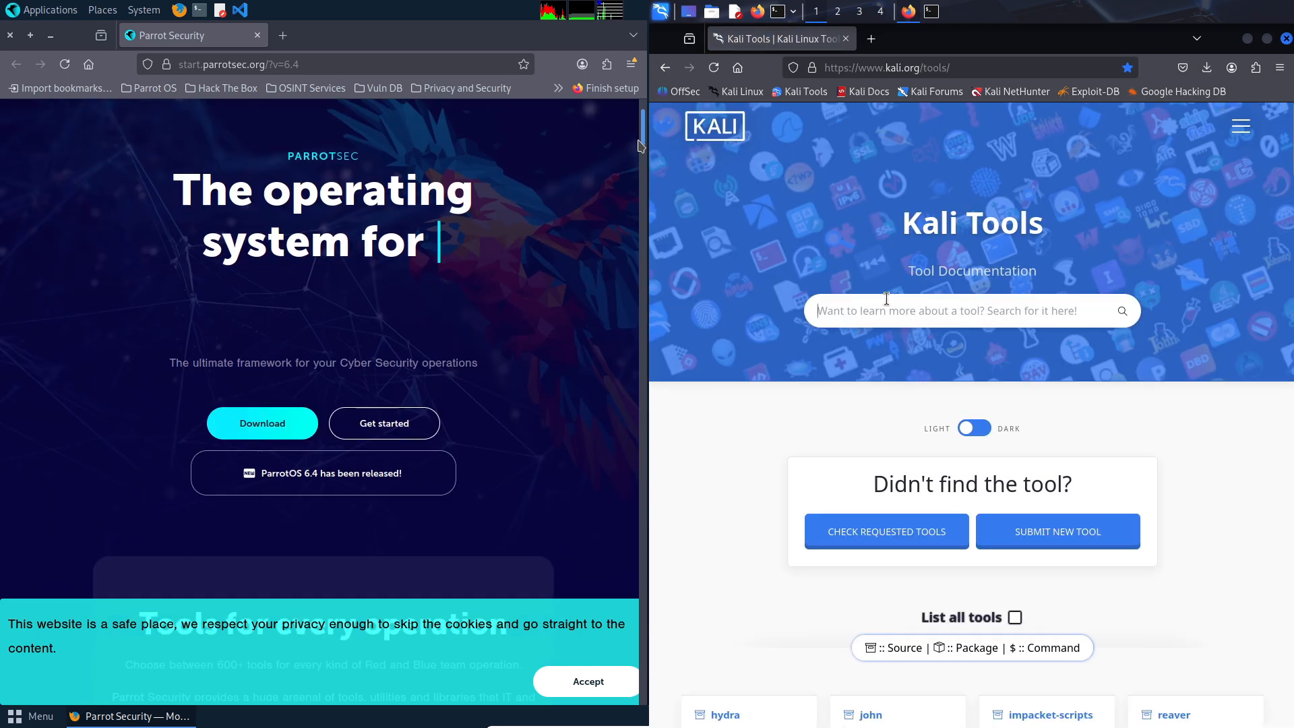
Paste azurehound into the Kali Tools search and open the ParrotOS 6.4 release notes.
right_click(888, 300)
click(922, 394)
click(404, 472)
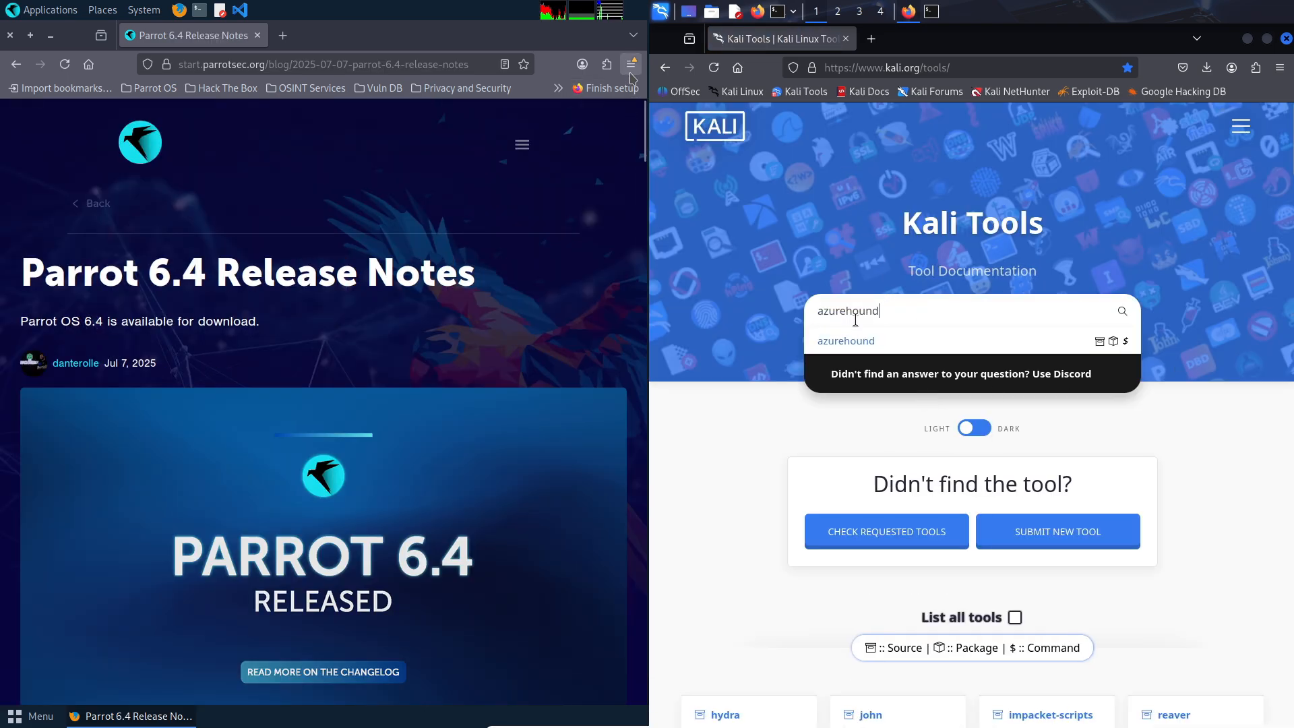
Check Parrot's Firefox version via Help > About Firefox and close the dialog.
click(631, 64)
click(484, 604)
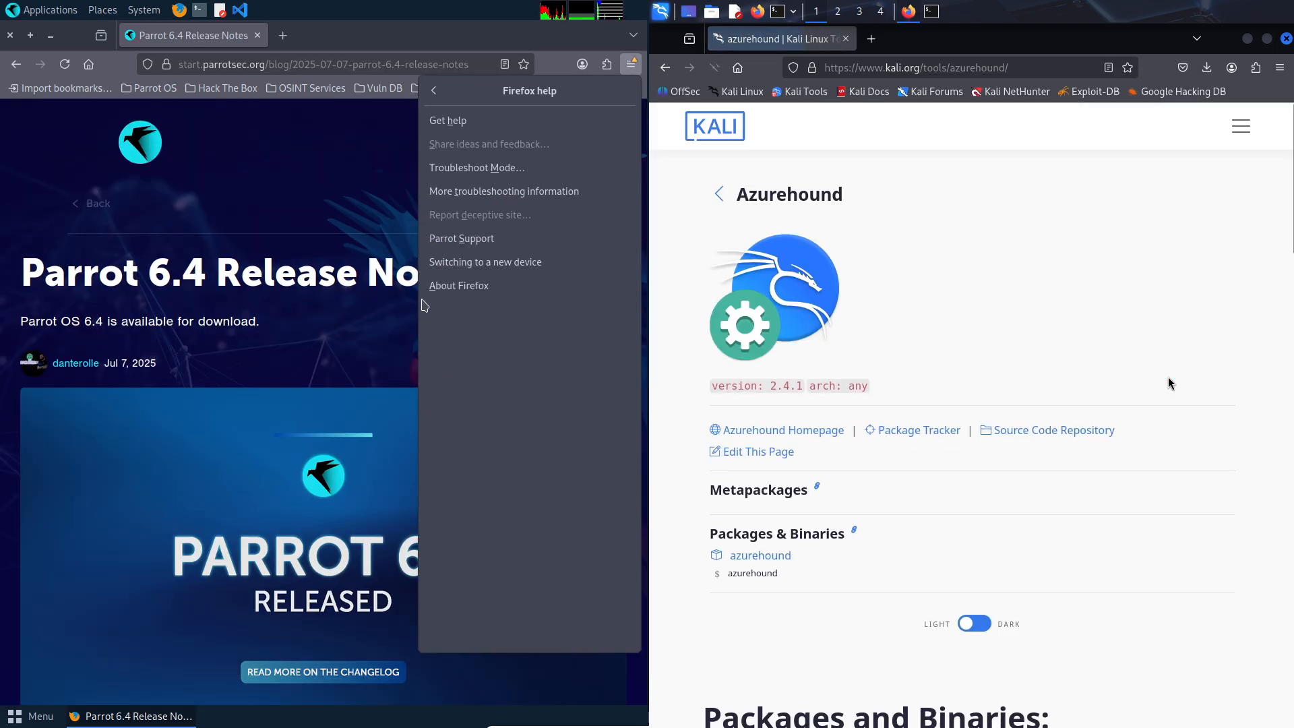
click(429, 289)
scroll(971, 405, down, 10)
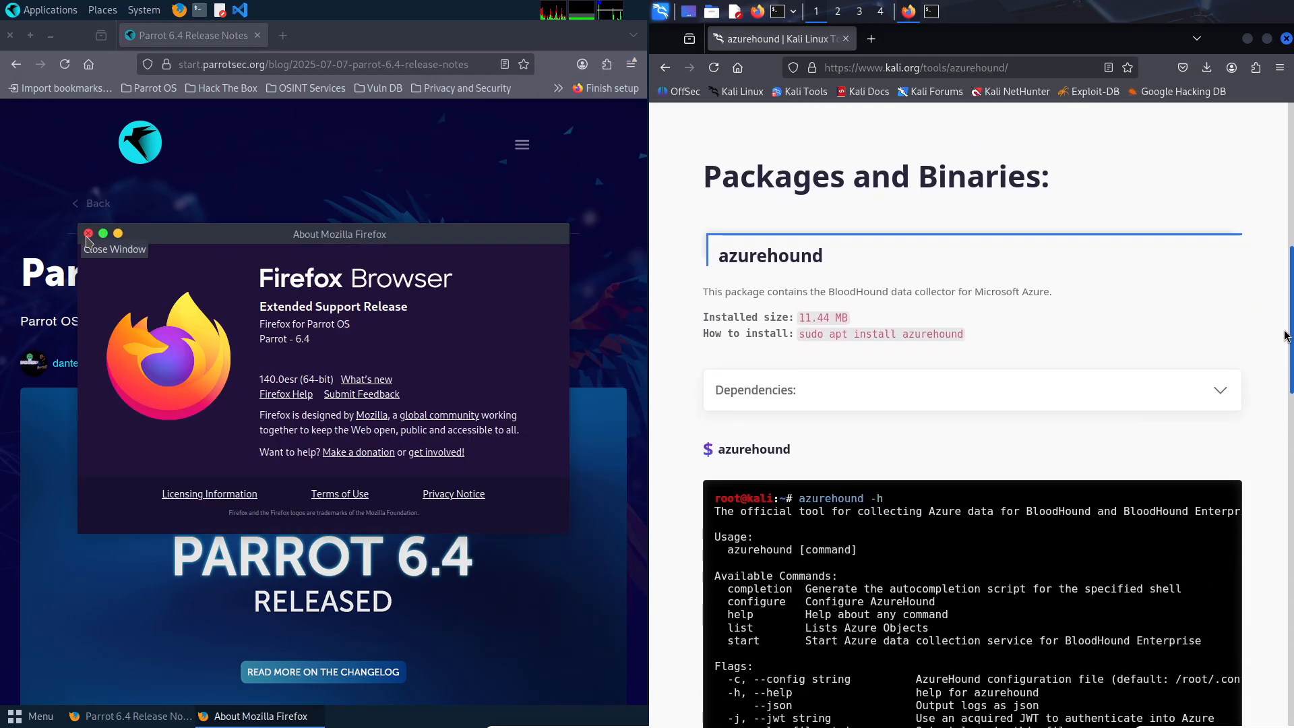
scroll(971, 405, down, 10)
click(89, 235)
scroll(970, 405, down, 5)
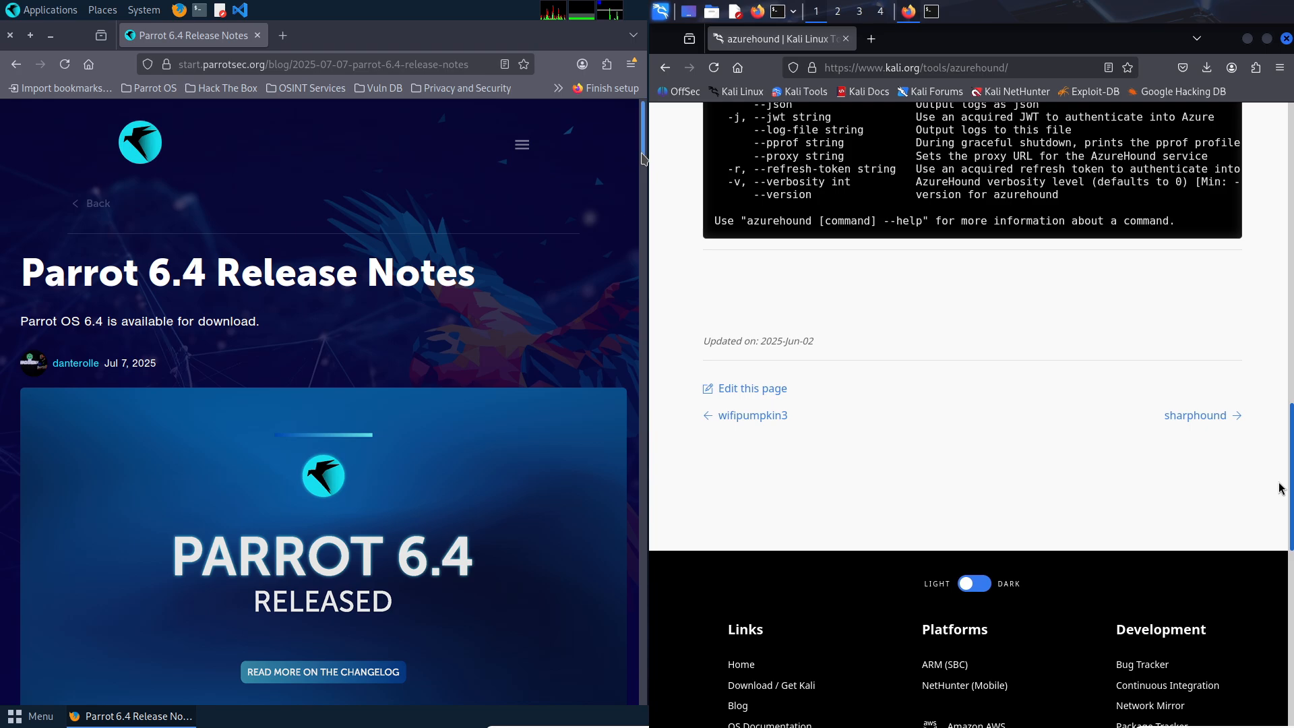
drag(638, 160, 643, 309)
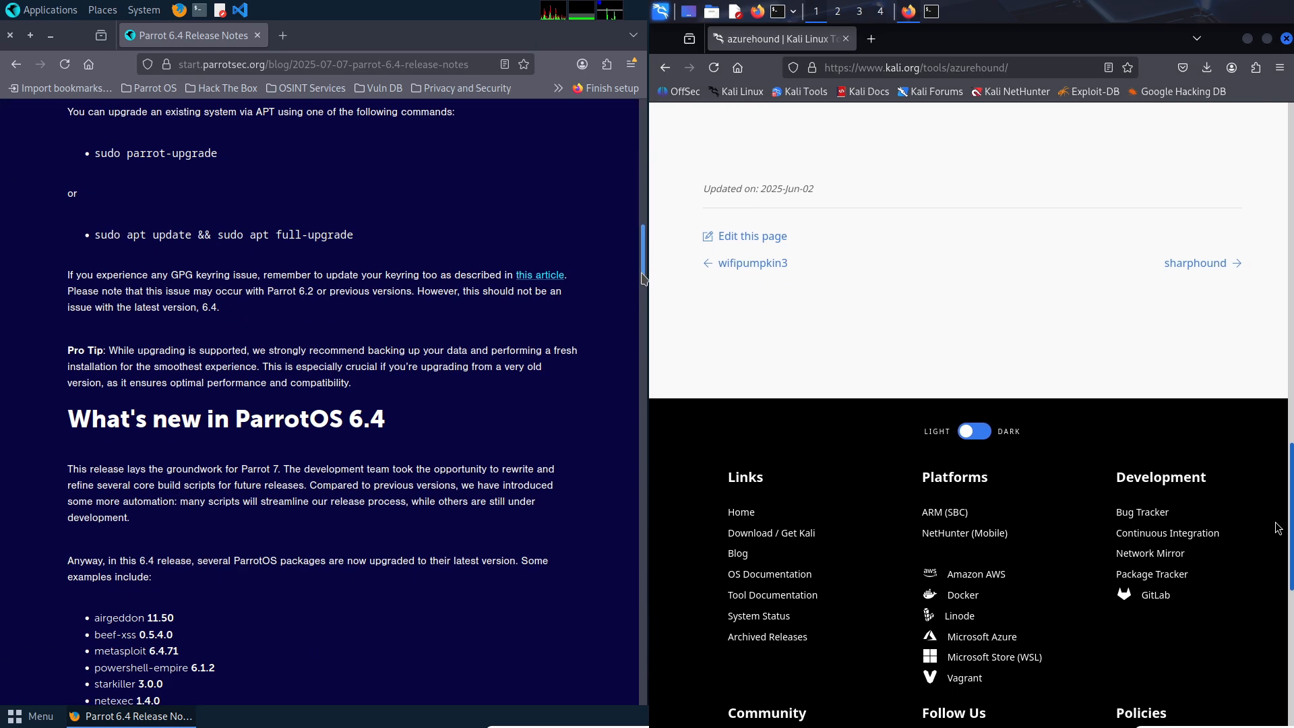
scroll(971, 405, up, 10)
scroll(1262, 320, up, 10)
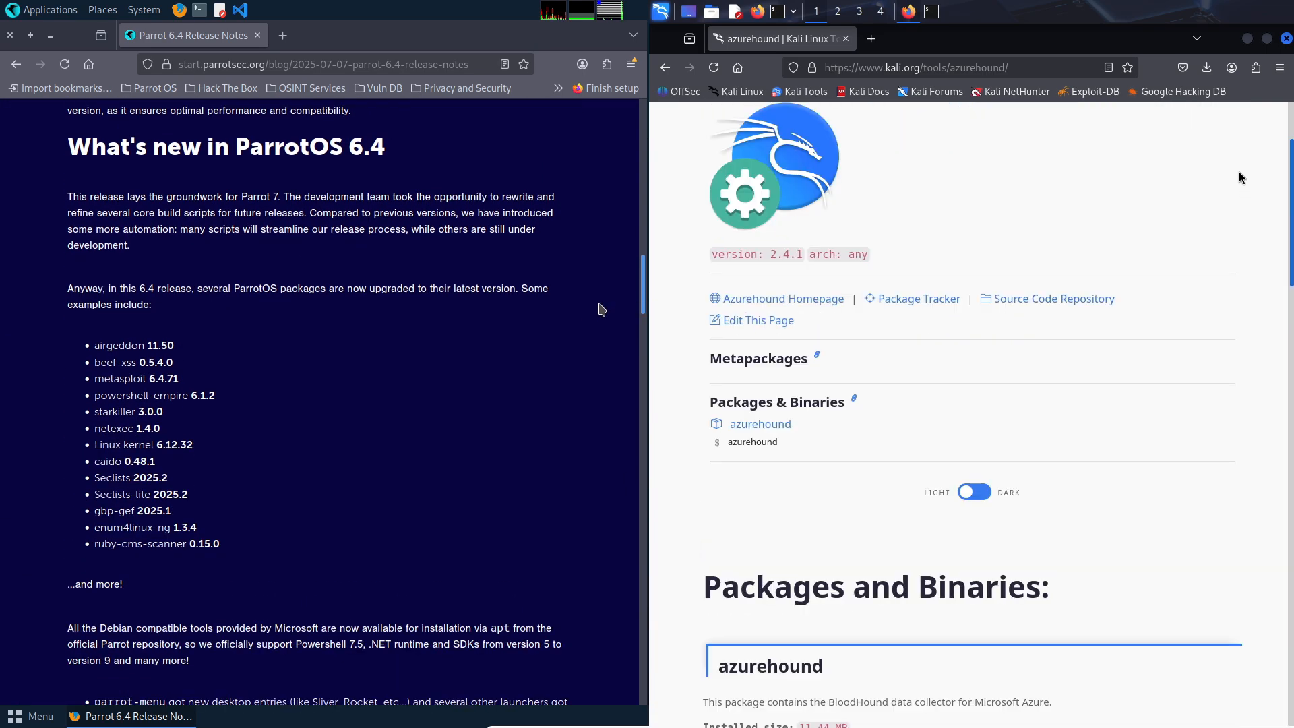
scroll(152, 344, down, 1)
Copy 'airgeddon' from the release notes, search it in Parrot's application menu, then close the menu.
drag(145, 345, 96, 344)
click(1284, 39)
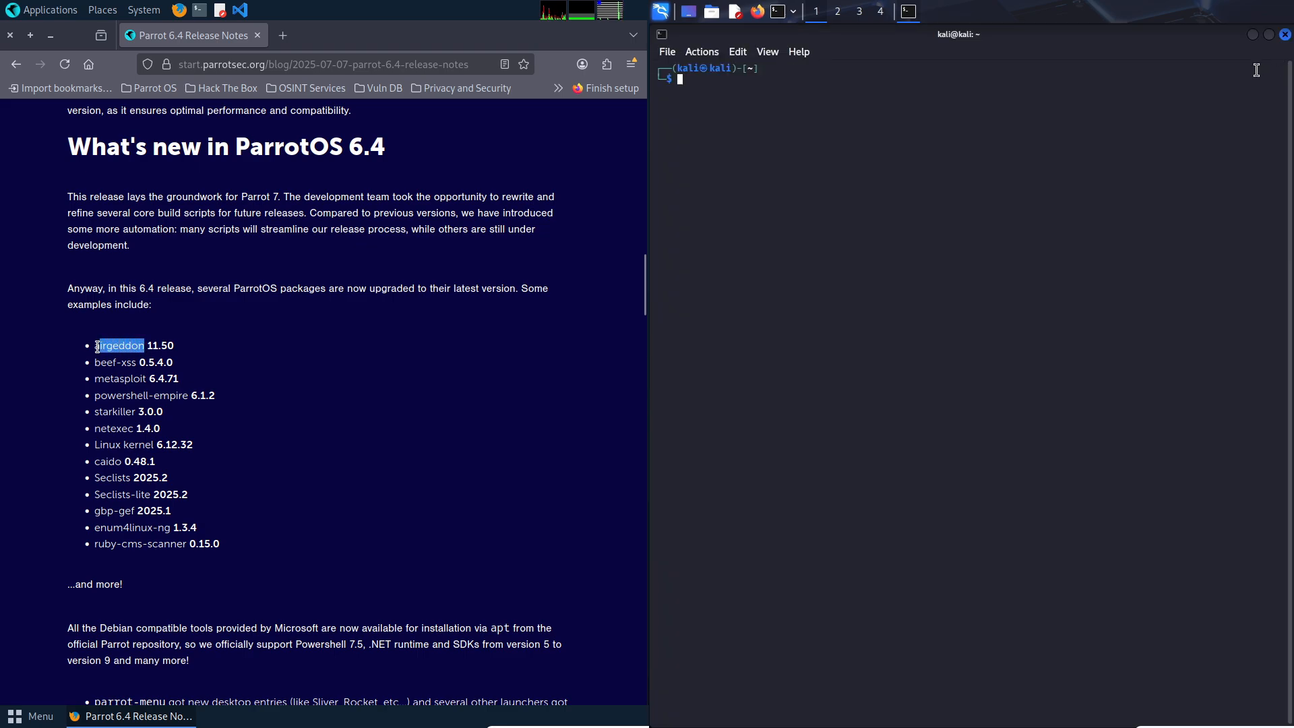
right_click(102, 346)
click(136, 356)
click(40, 716)
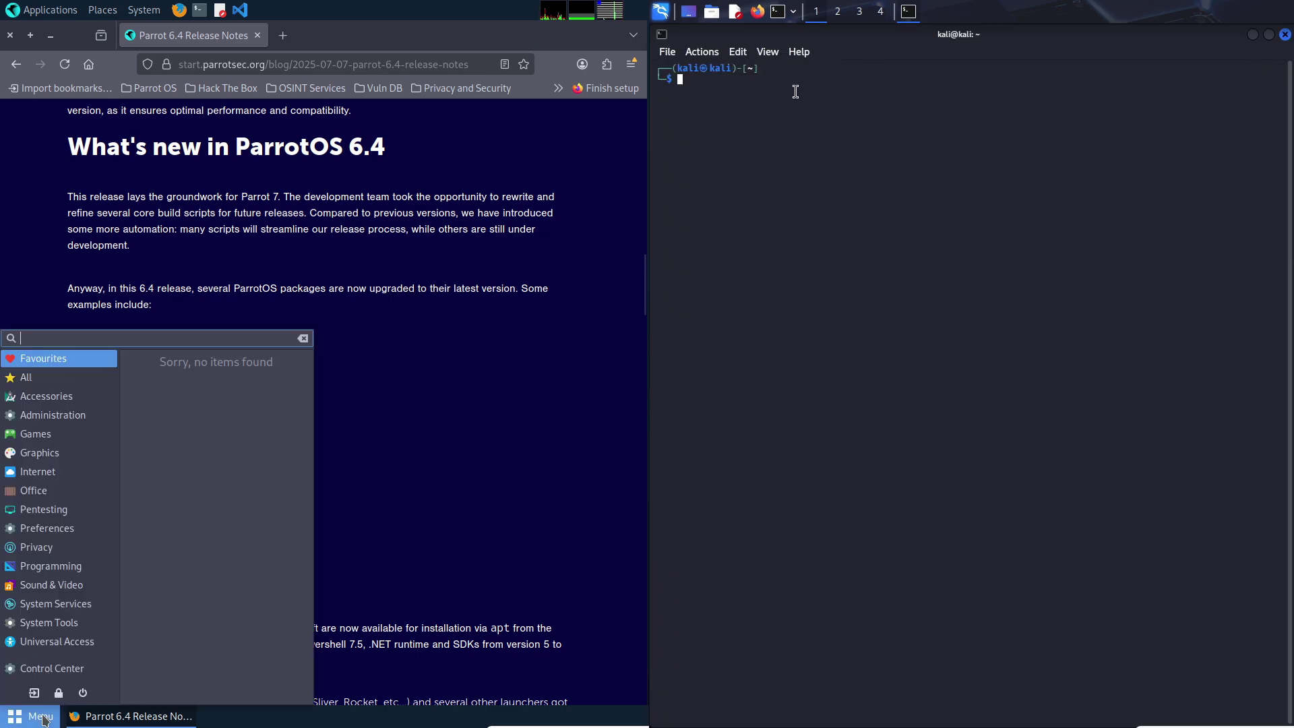
right_click(65, 336)
click(110, 385)
text(airgeddon)
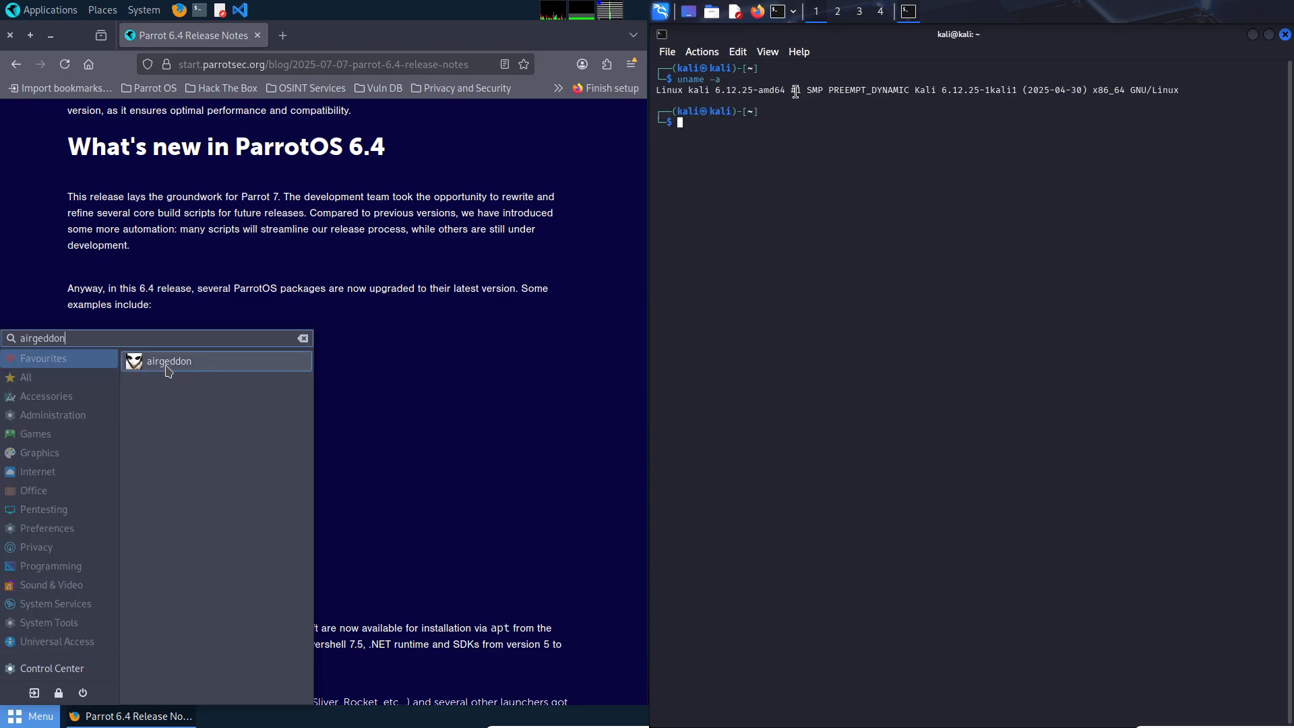
click(398, 456)
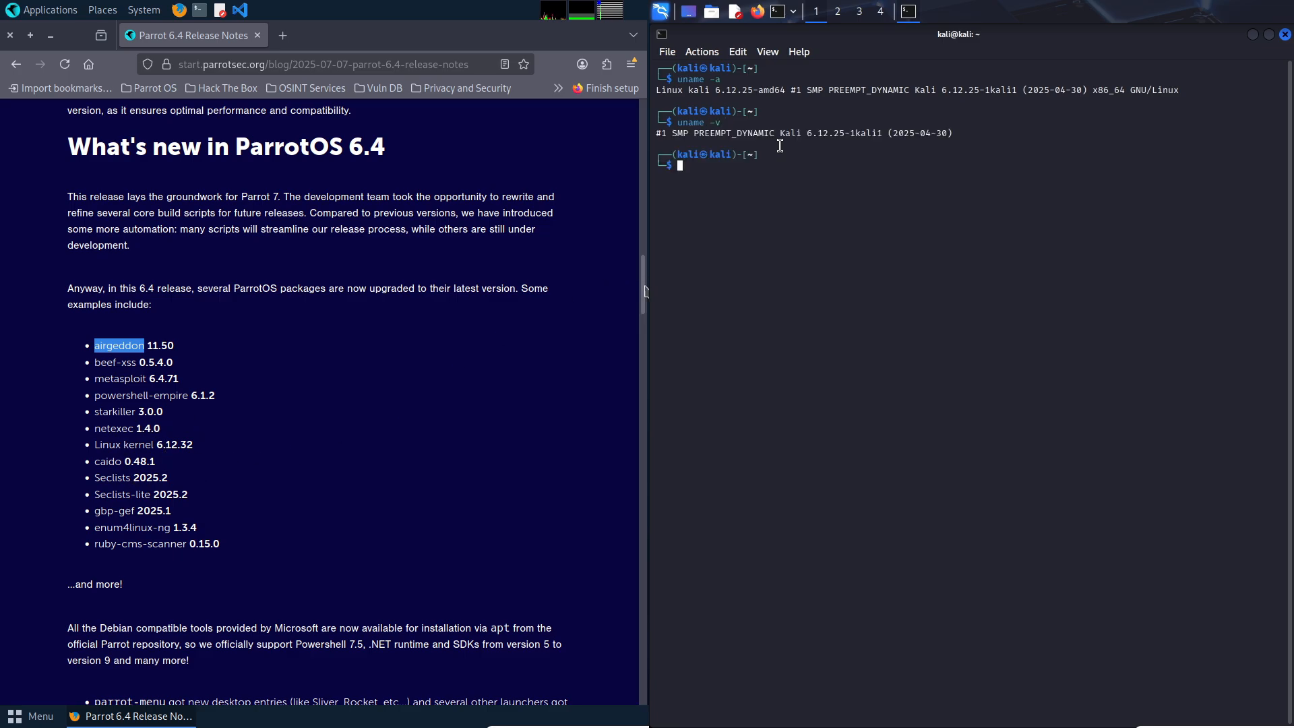
scroll(627, 324, down, 10)
scroll(627, 324, down, 10)
scroll(620, 330, down, 10)
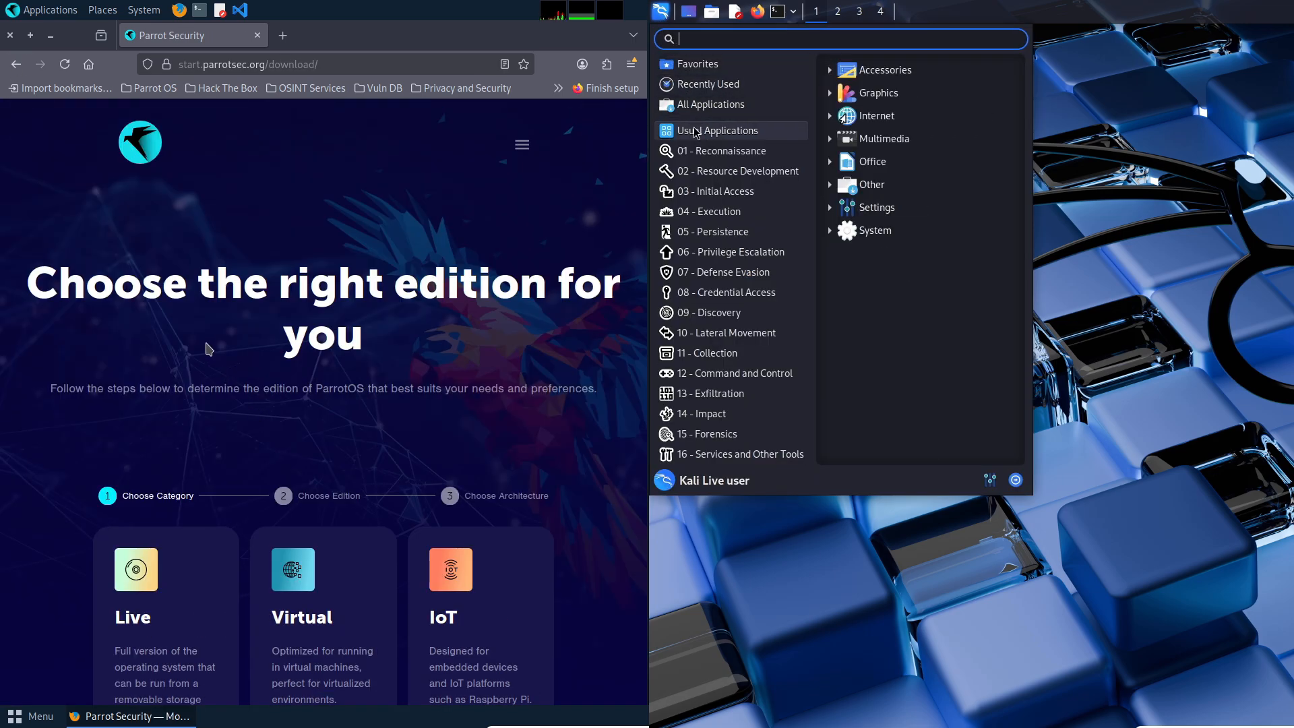
mouse_move(721, 151)
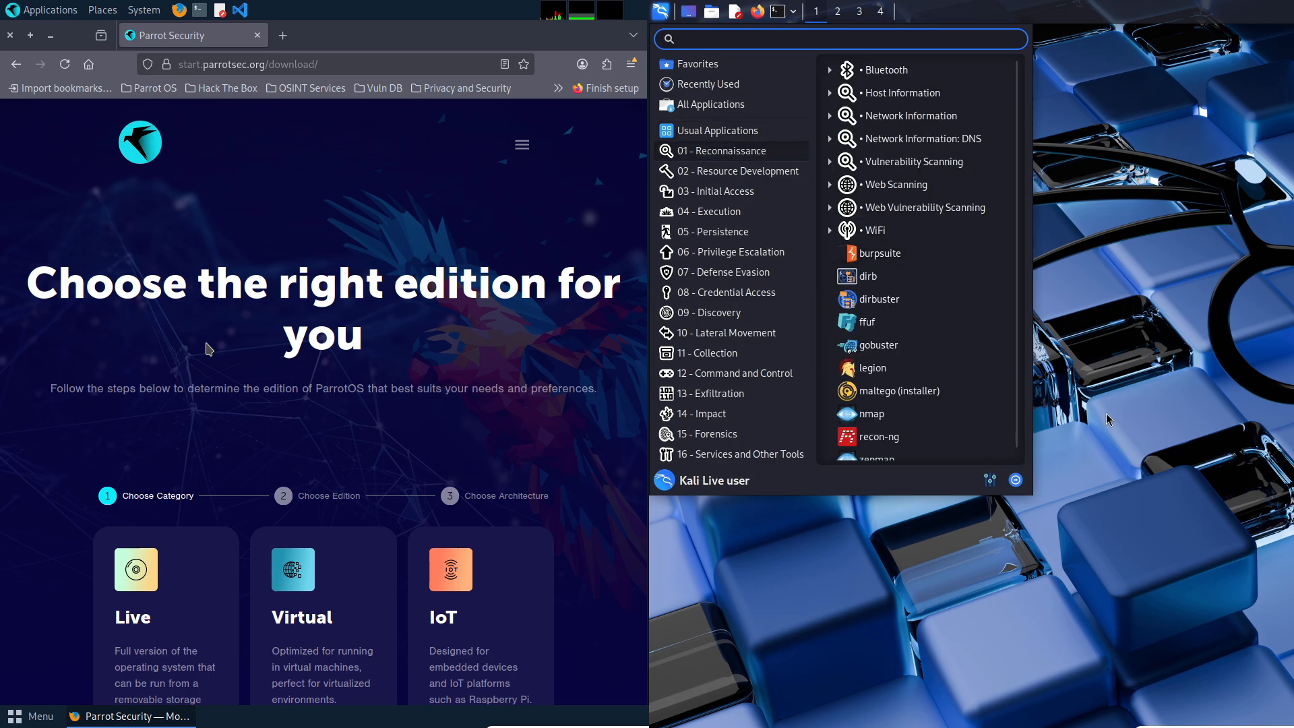
drag(1030, 492, 644, 250)
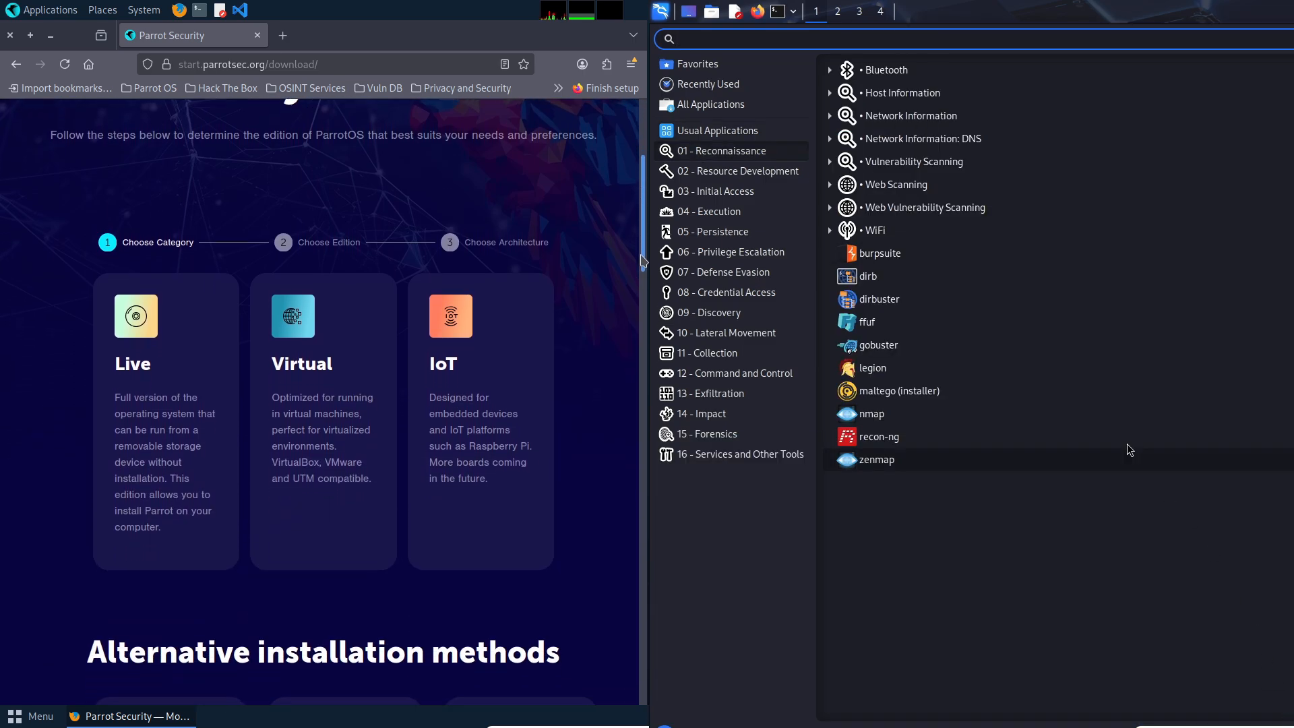
scroll(643, 263, down, 5)
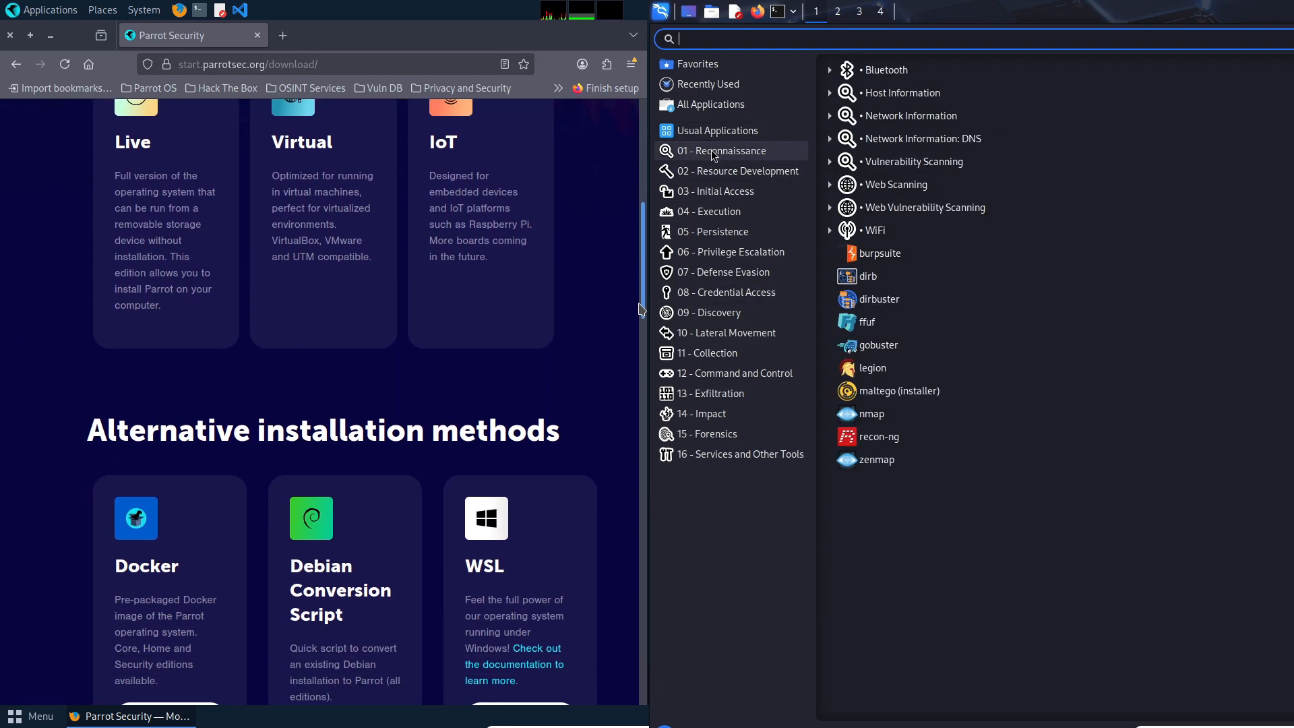
scroll(637, 324, down, 2)
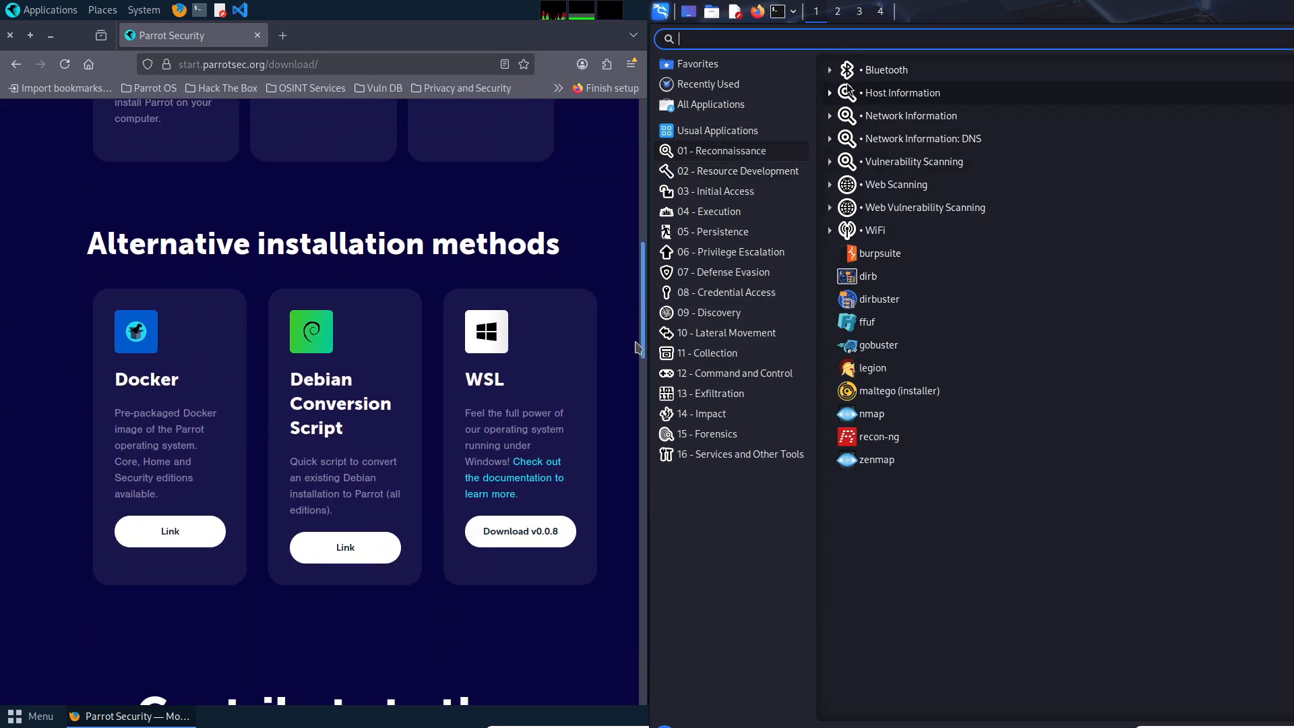
mouse_move(638, 347)
mouse_down()
mouse_move(637, 404)
mouse_move(625, 206)
mouse_up()
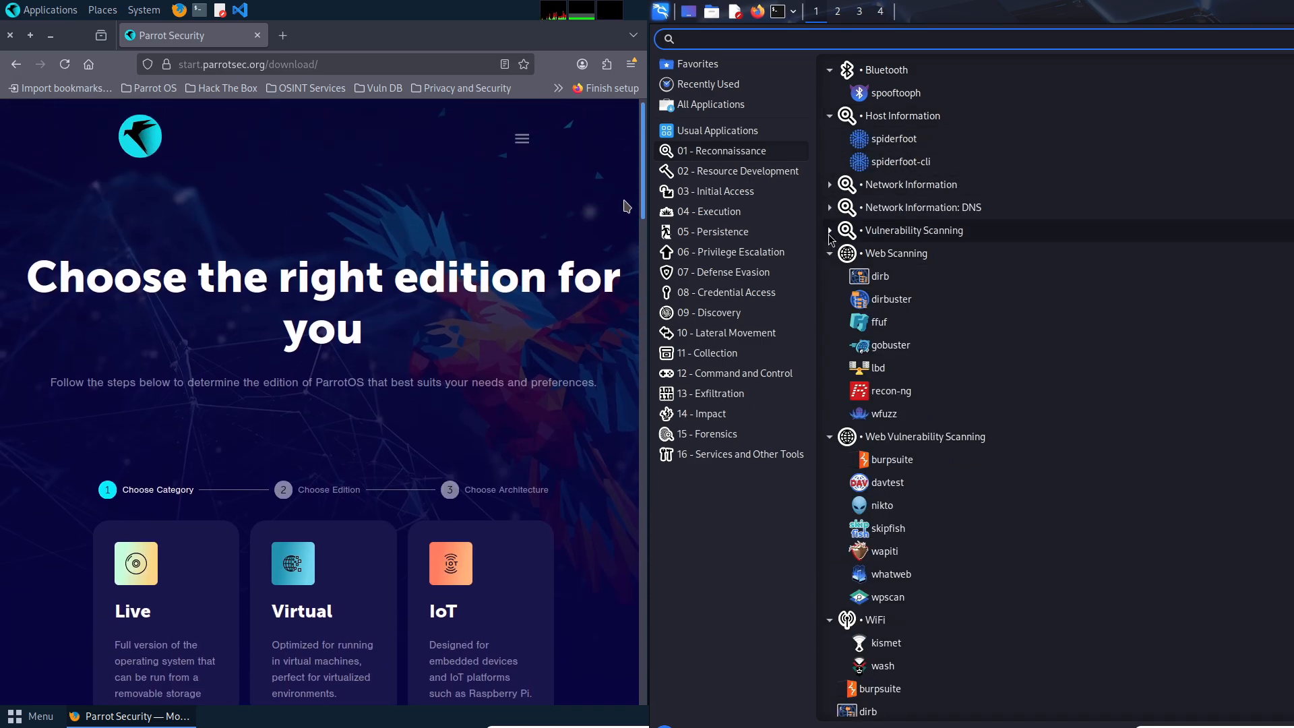
Expand the Vulnerability Scanning, DNS and Network Information groups, then step through categories Resource Development to Defense Evasion.
click(829, 231)
click(829, 208)
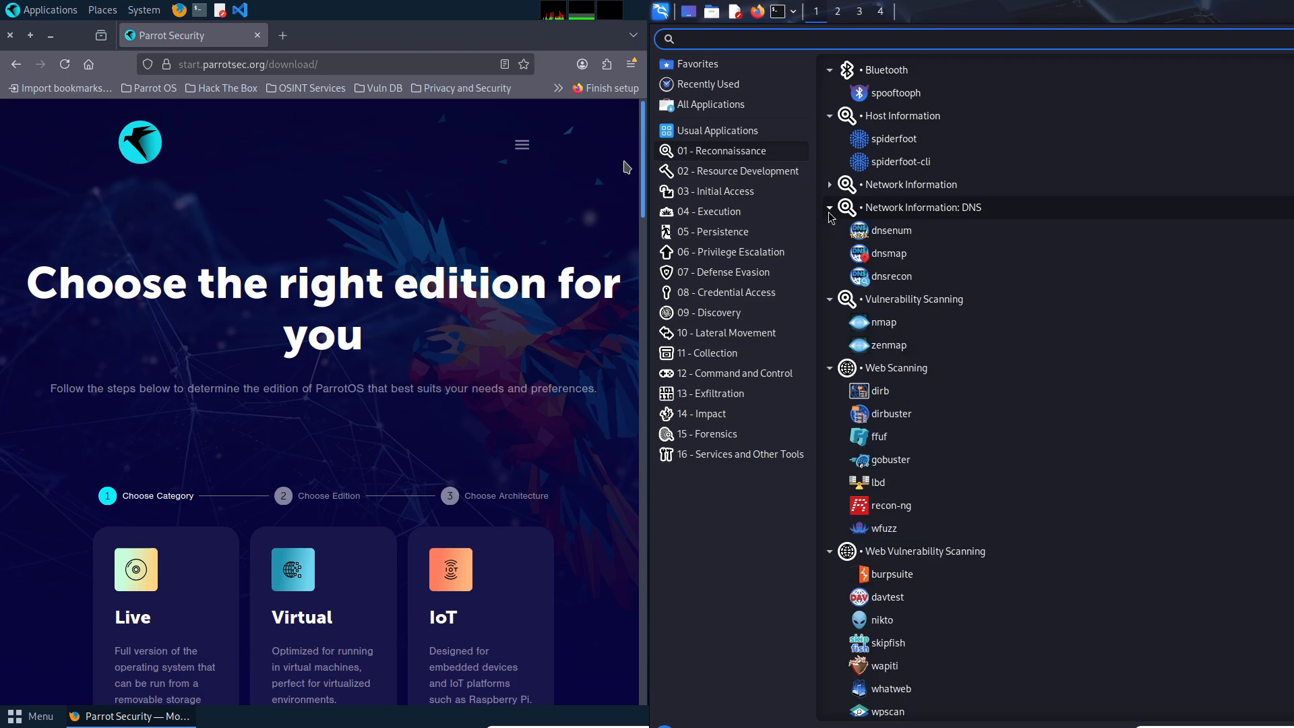
scroll(625, 167, down, 5)
click(829, 184)
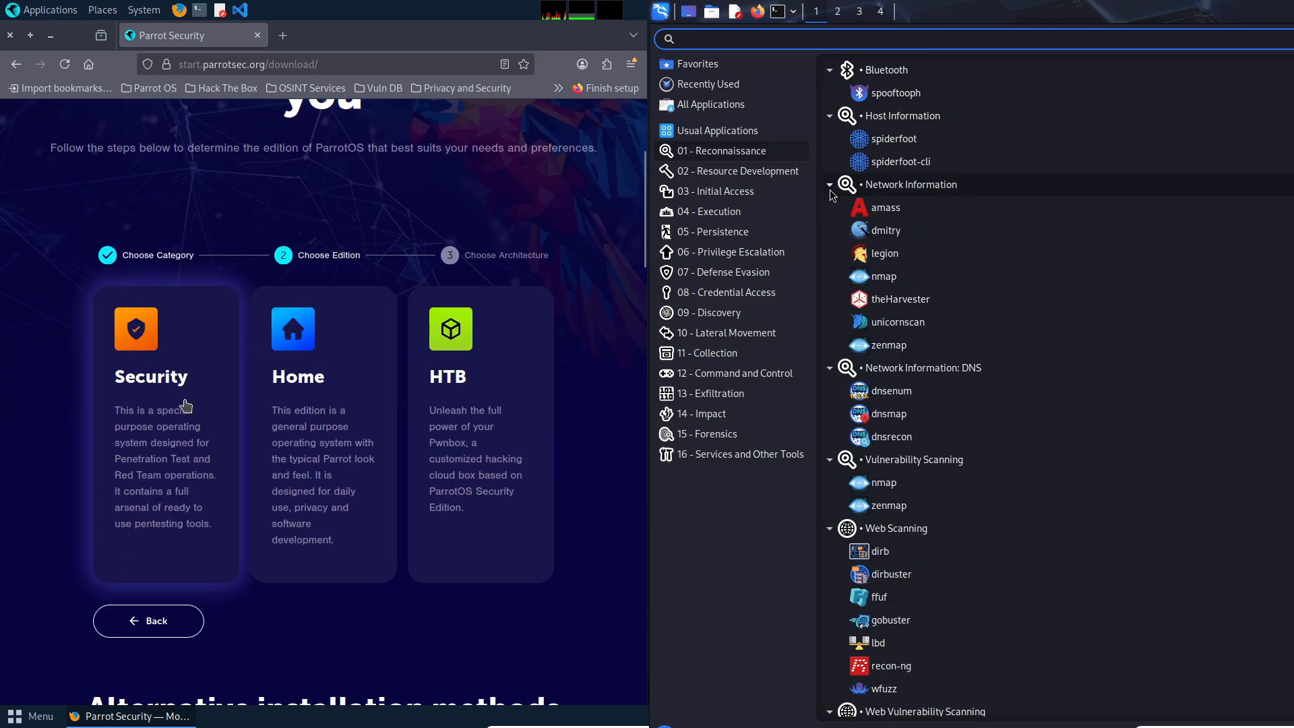
click(779, 173)
scroll(626, 303, down, 5)
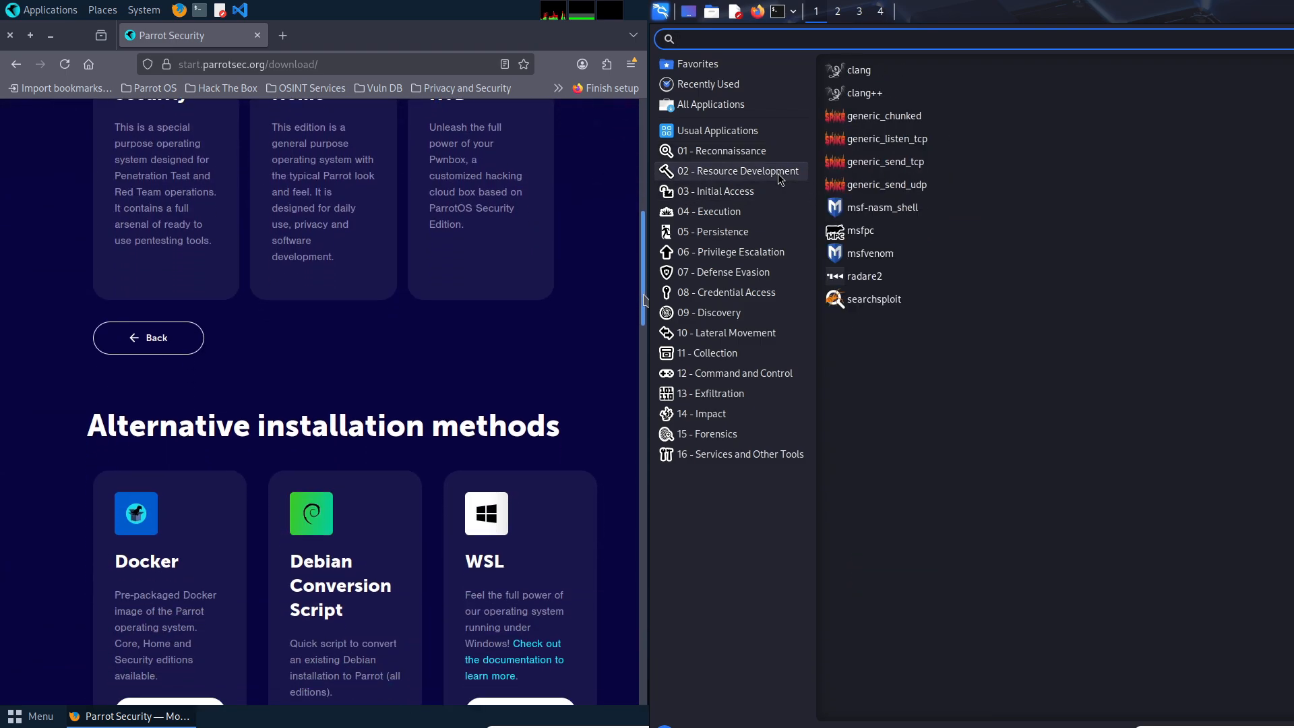
scroll(626, 304, down, 5)
click(777, 191)
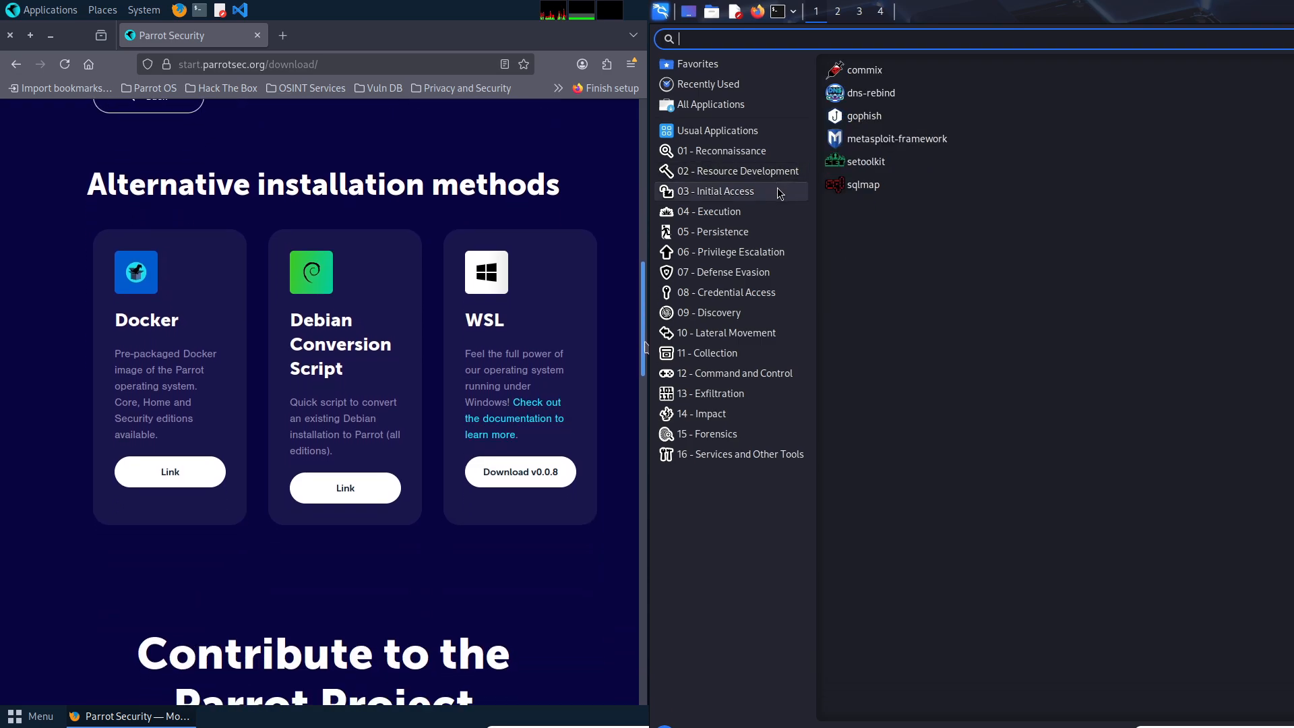
scroll(625, 303, down, 5)
click(779, 213)
scroll(625, 304, down, 5)
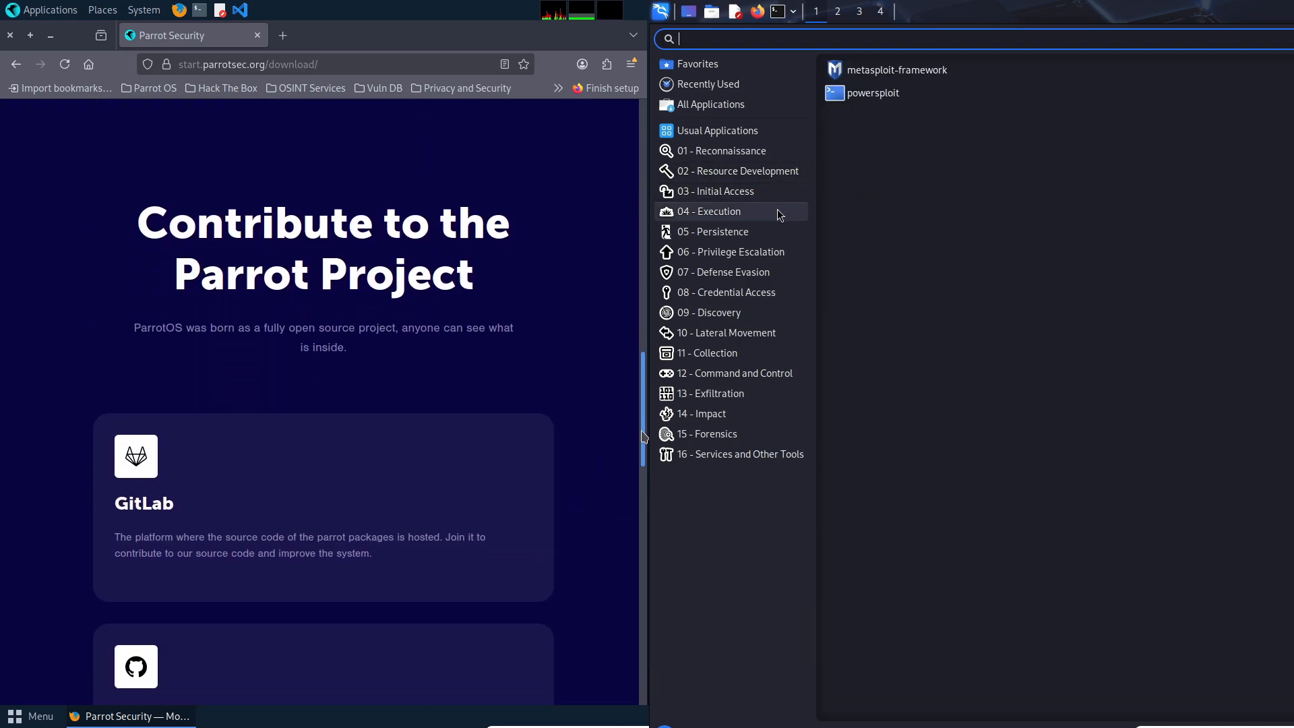
scroll(322, 405, down, 3)
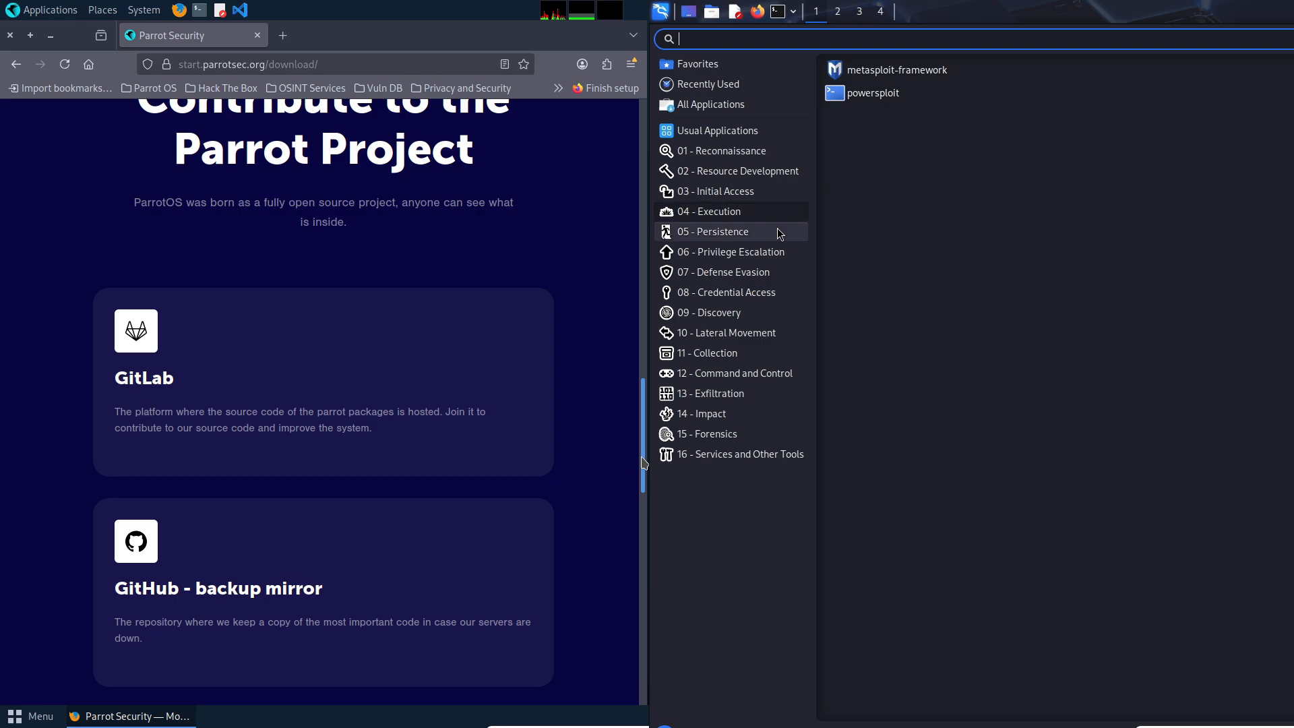
click(778, 232)
scroll(322, 404, down, 3)
scroll(322, 405, up, 5)
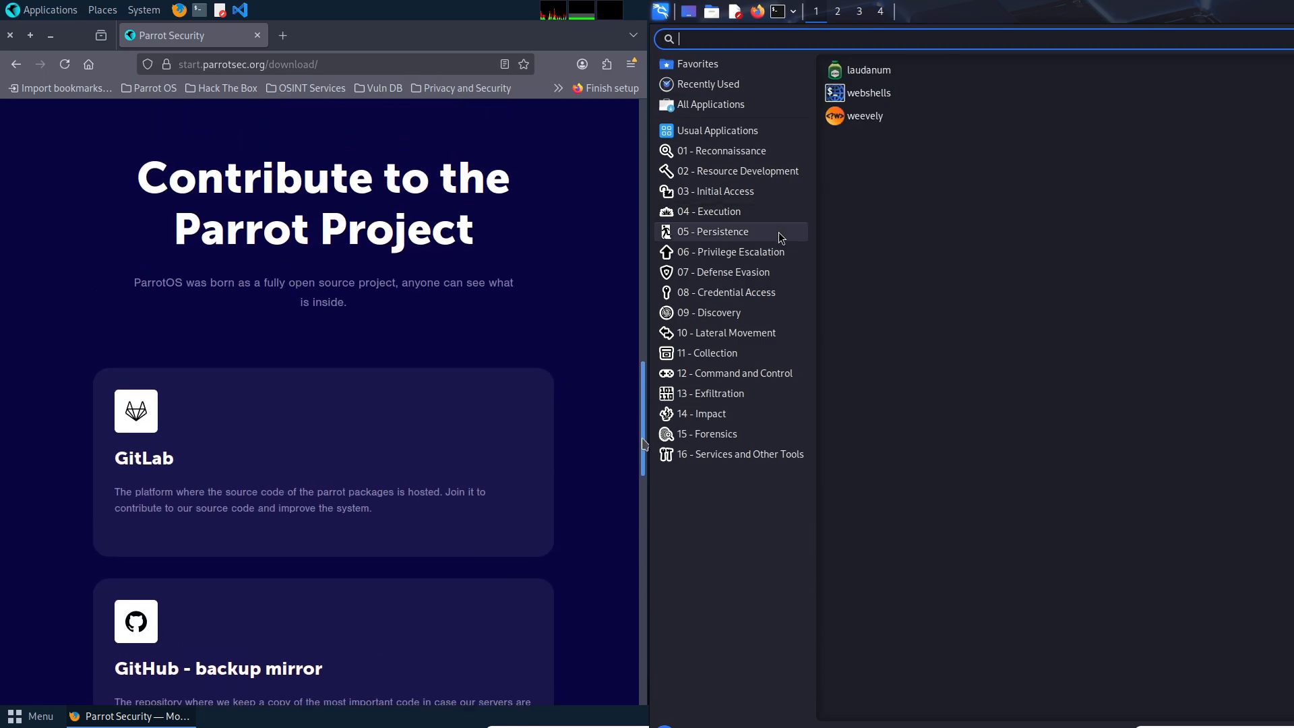
click(772, 249)
scroll(322, 404, up, 5)
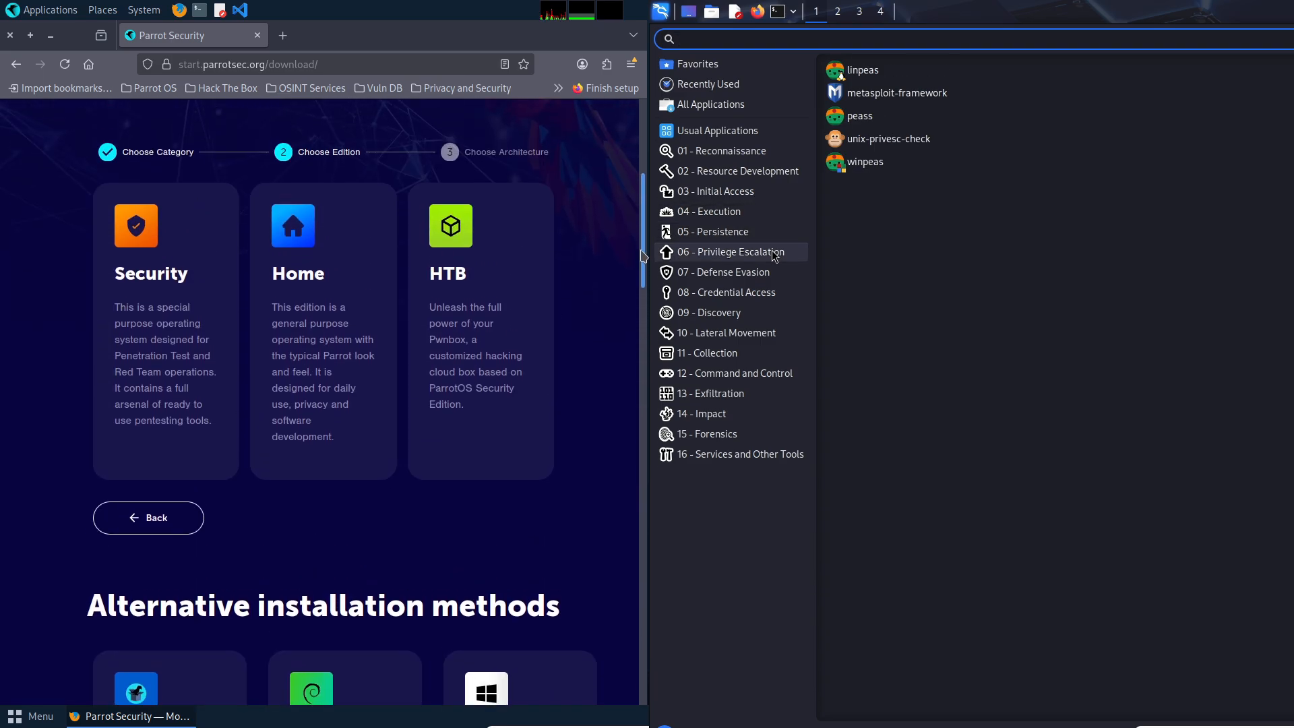
scroll(322, 404, up, 2)
click(771, 272)
Choose Security edition AMD64 on Parrot and expand Credential Access groups: Brute Force, WiFi, Wordlists, Password Cracking, Pass-the-Hash, OS Credential Dumping, Hash Identification.
click(171, 293)
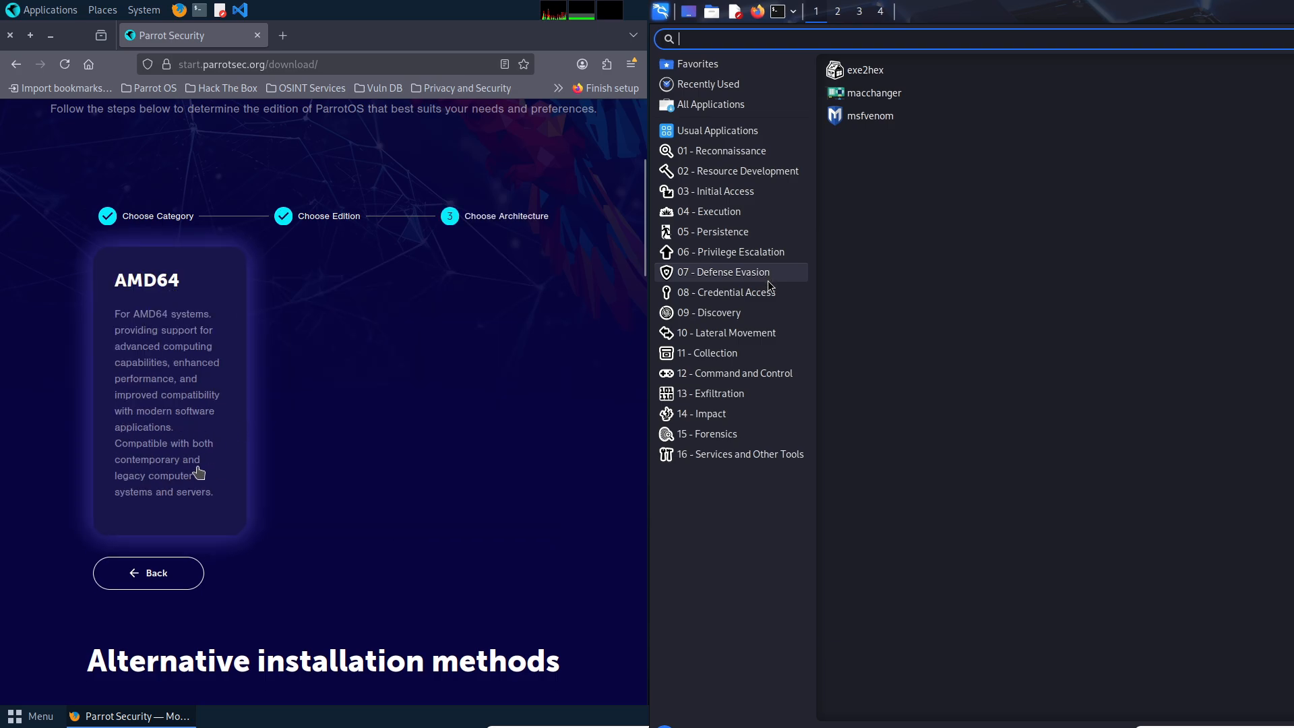
click(771, 291)
click(169, 413)
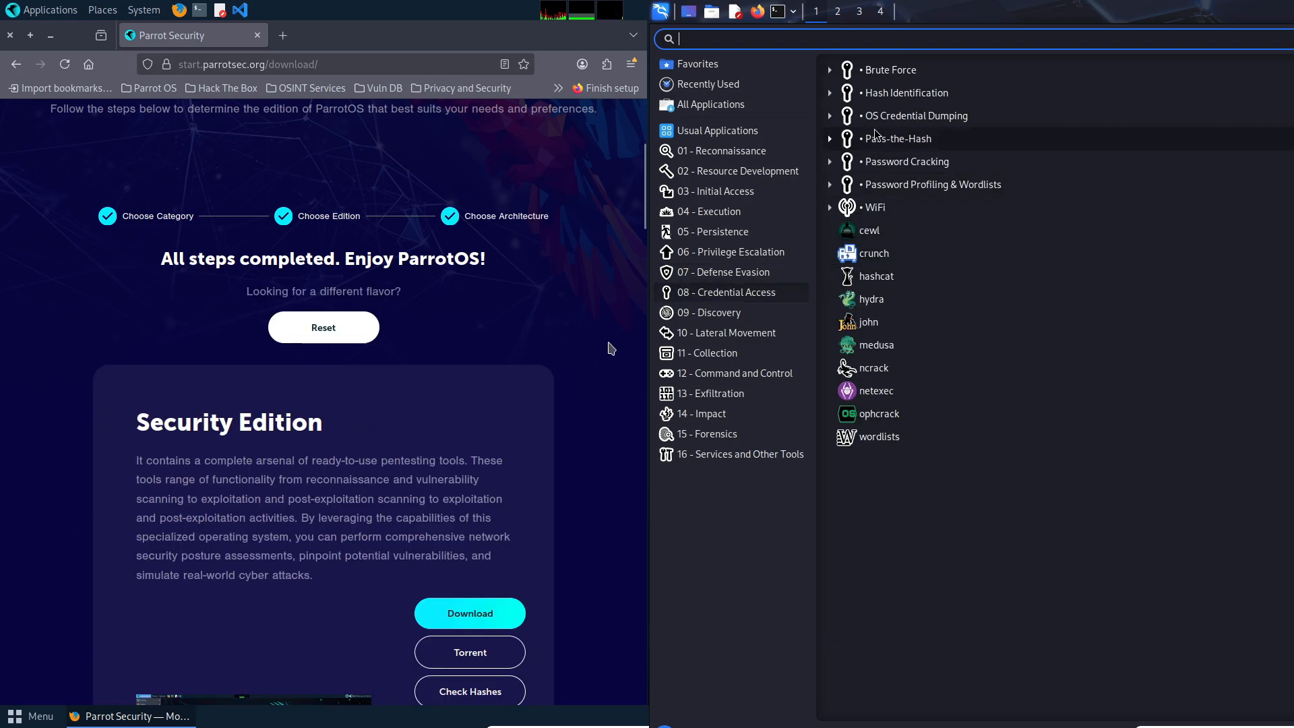
click(830, 72)
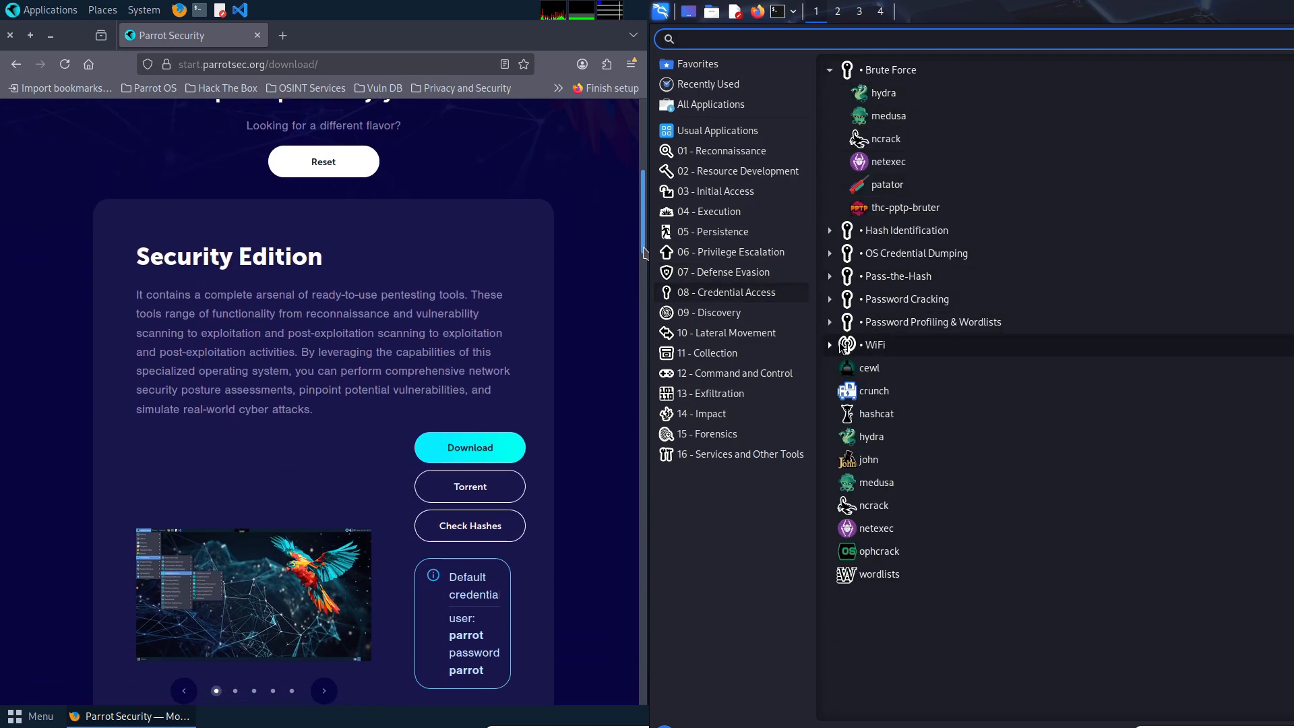
click(833, 344)
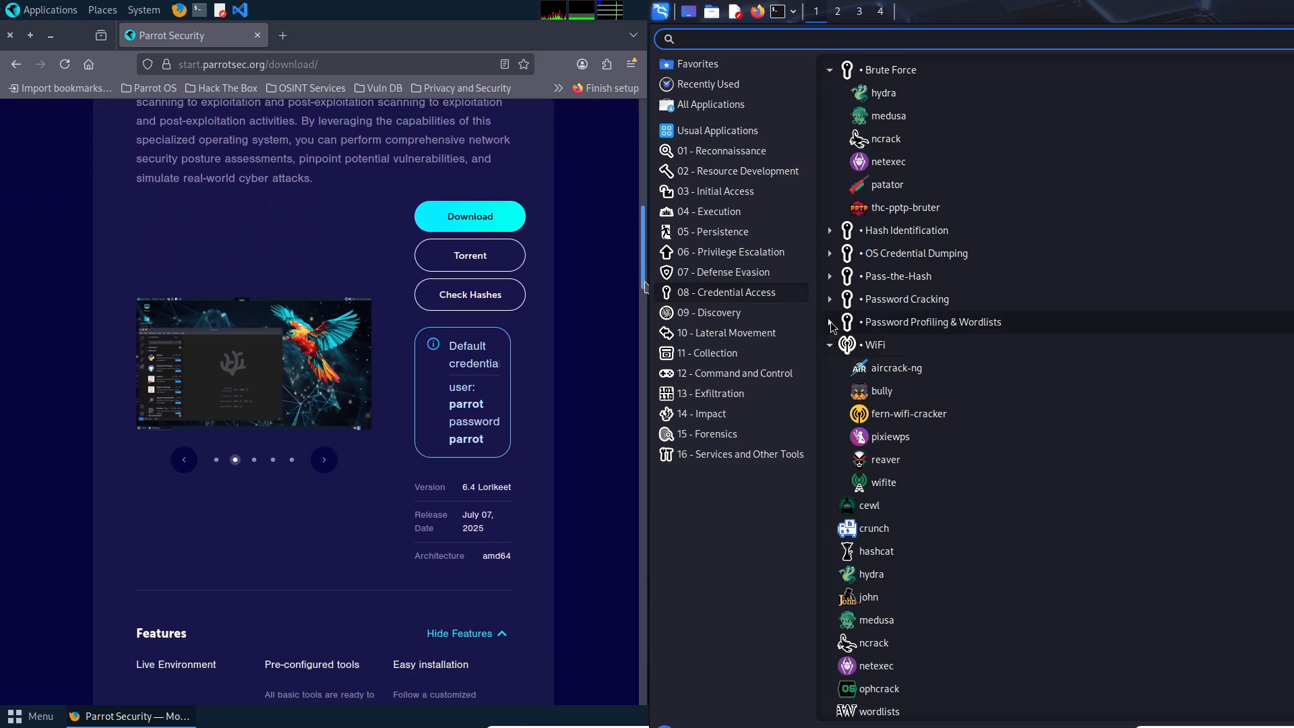
click(830, 322)
click(831, 300)
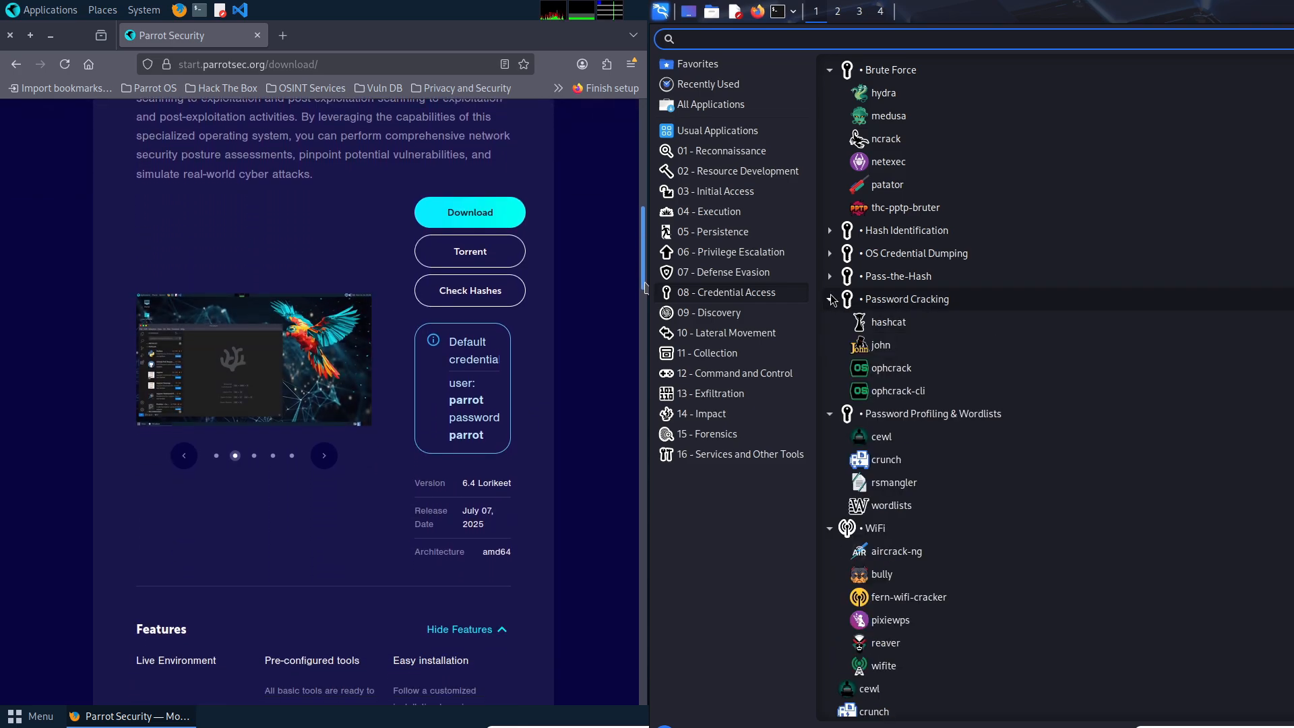
click(829, 278)
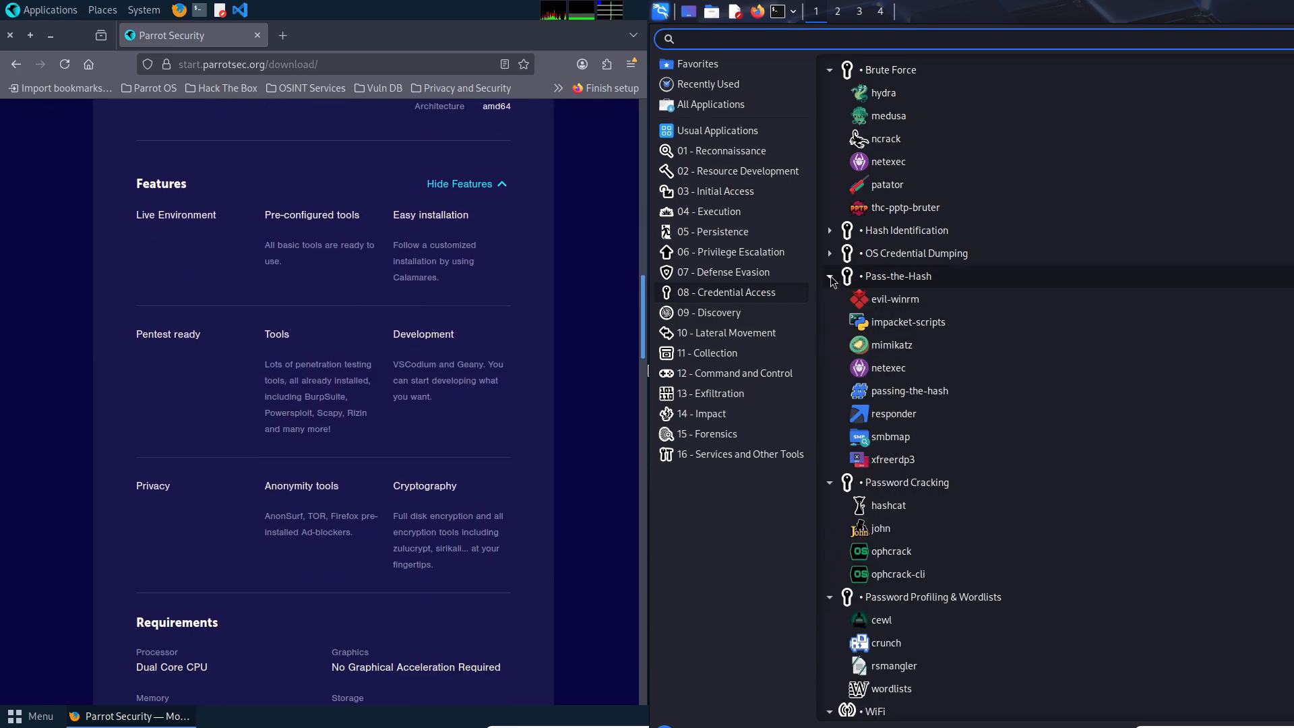
click(830, 255)
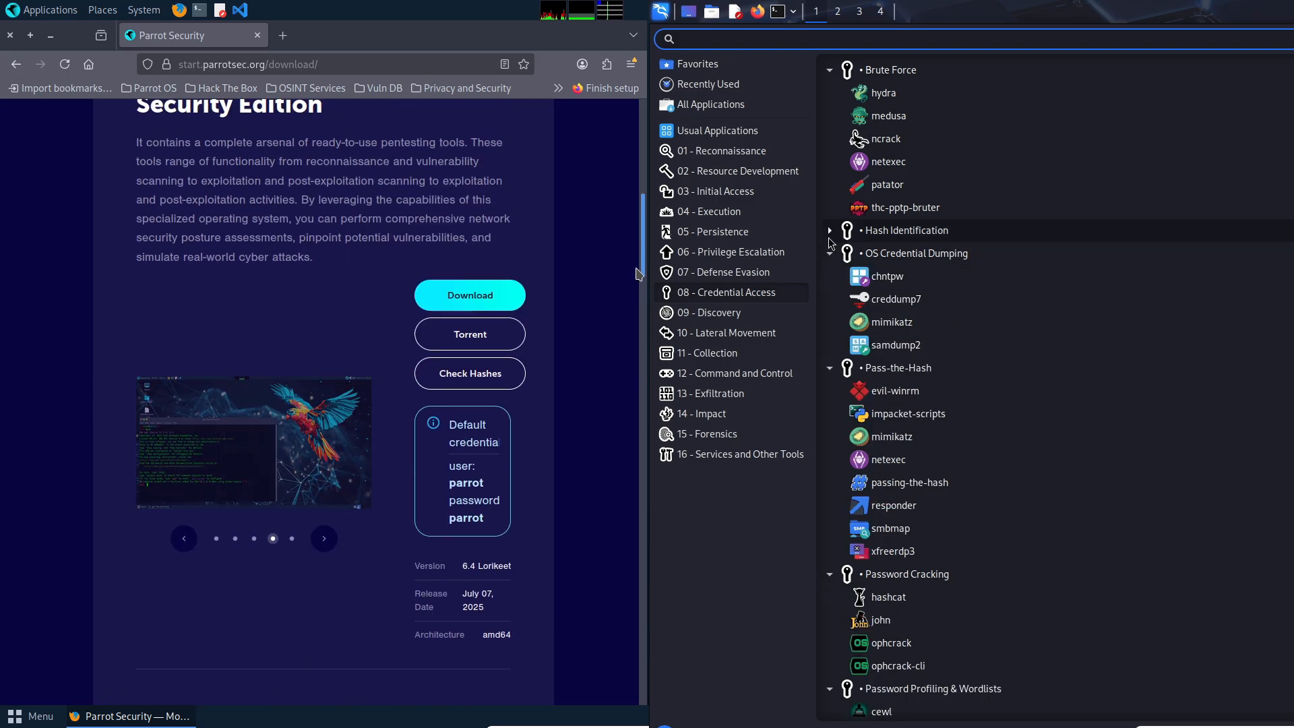
click(830, 230)
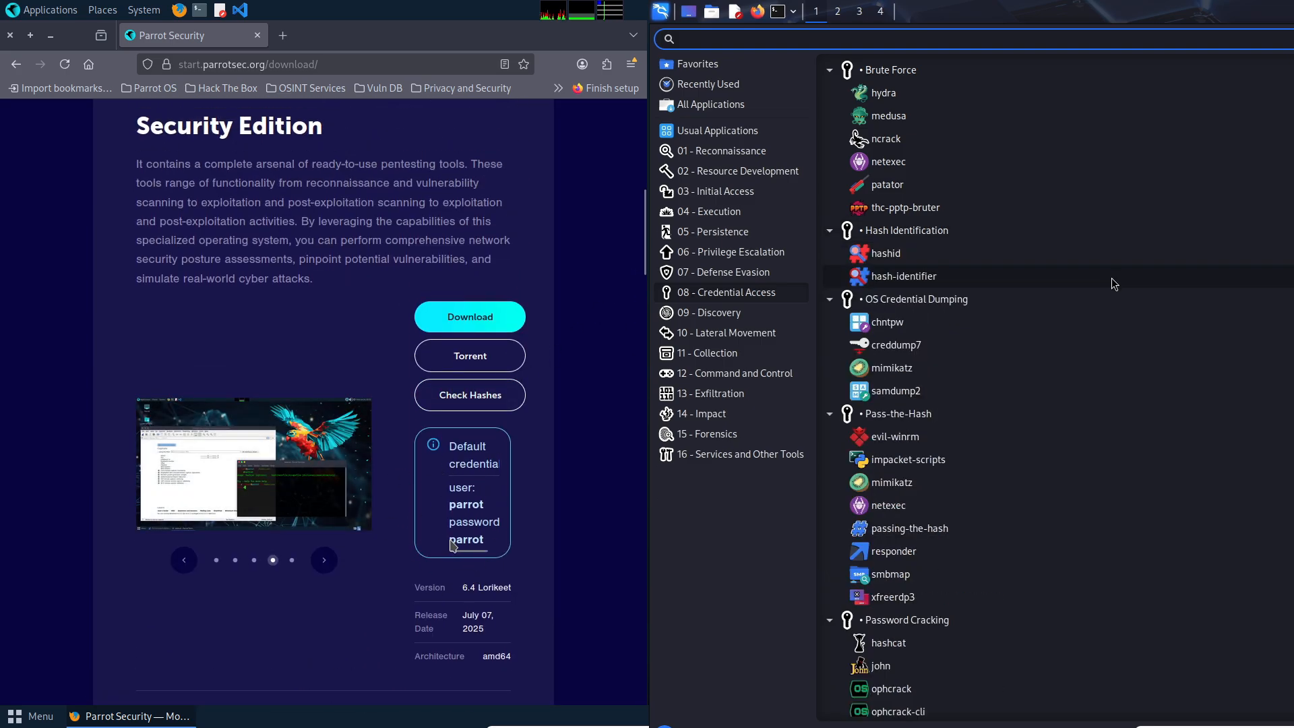
Expand Discovery groups: System Network Configuration, SNMP, SMTP, Remote System, Network Sniffing, Network Share, cancelling the Parrot ISO save.
click(792, 314)
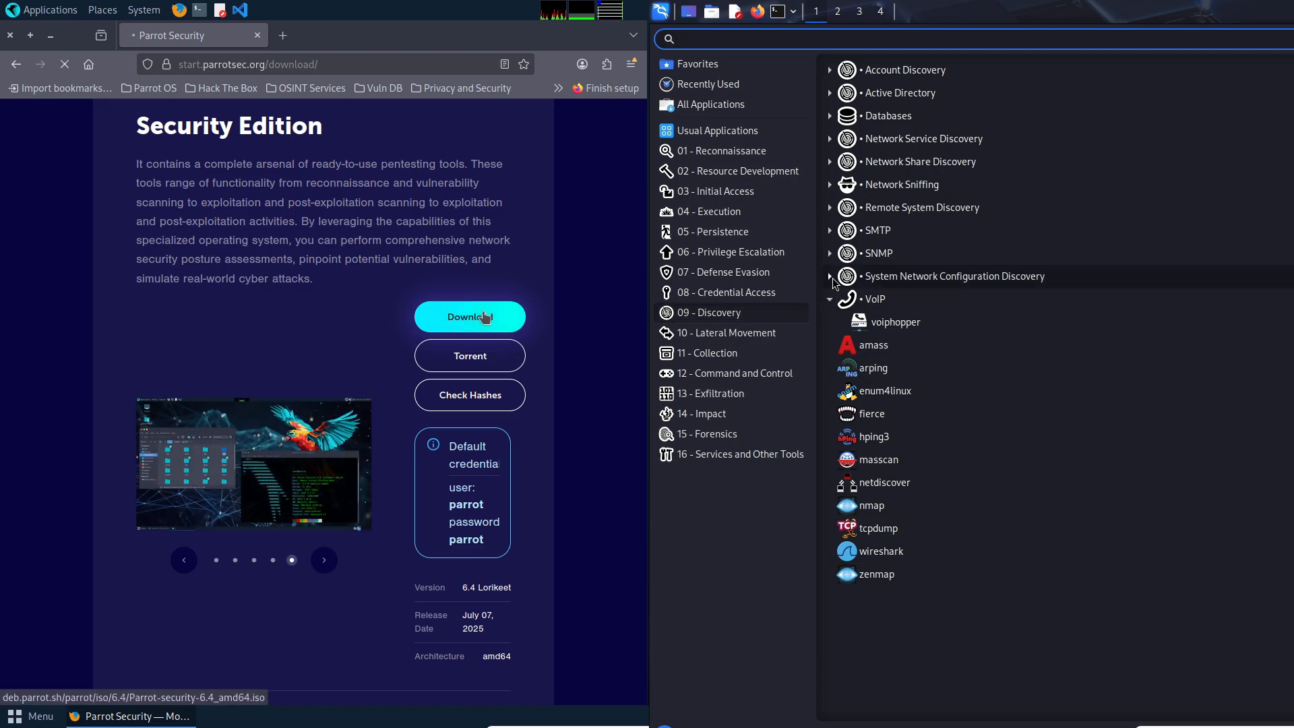
click(831, 276)
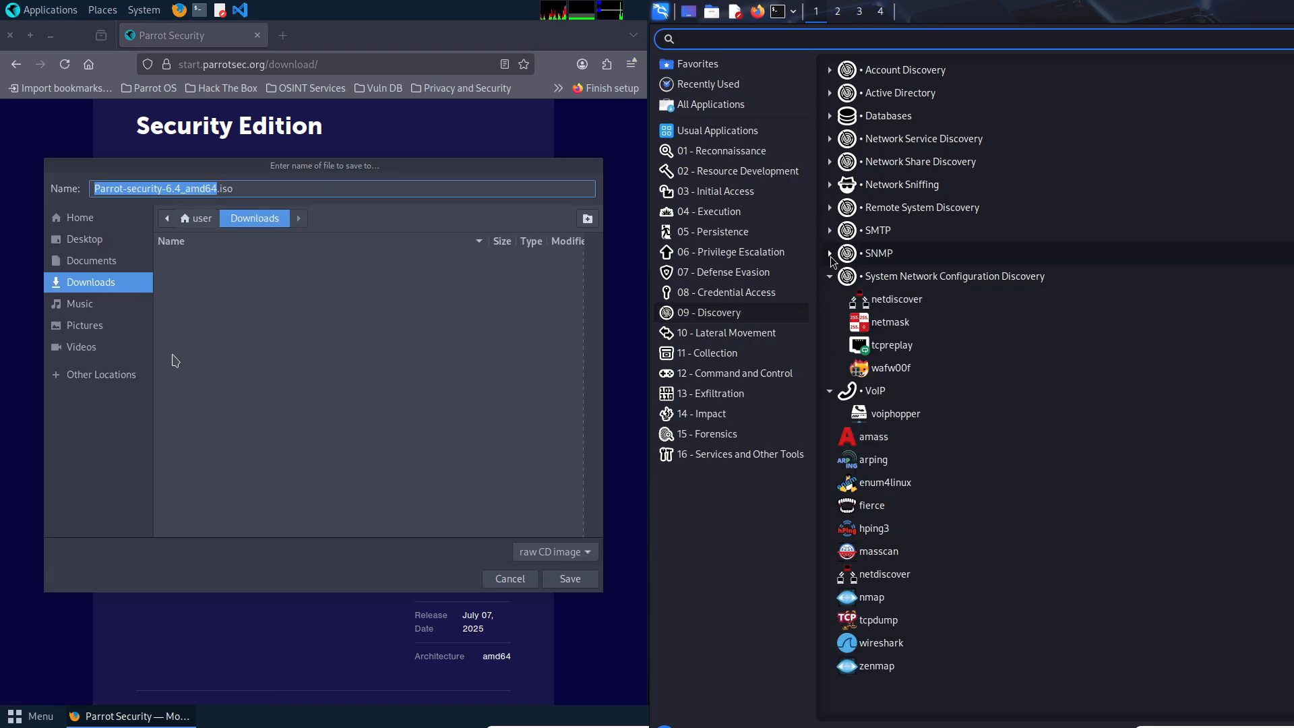
click(830, 253)
click(506, 579)
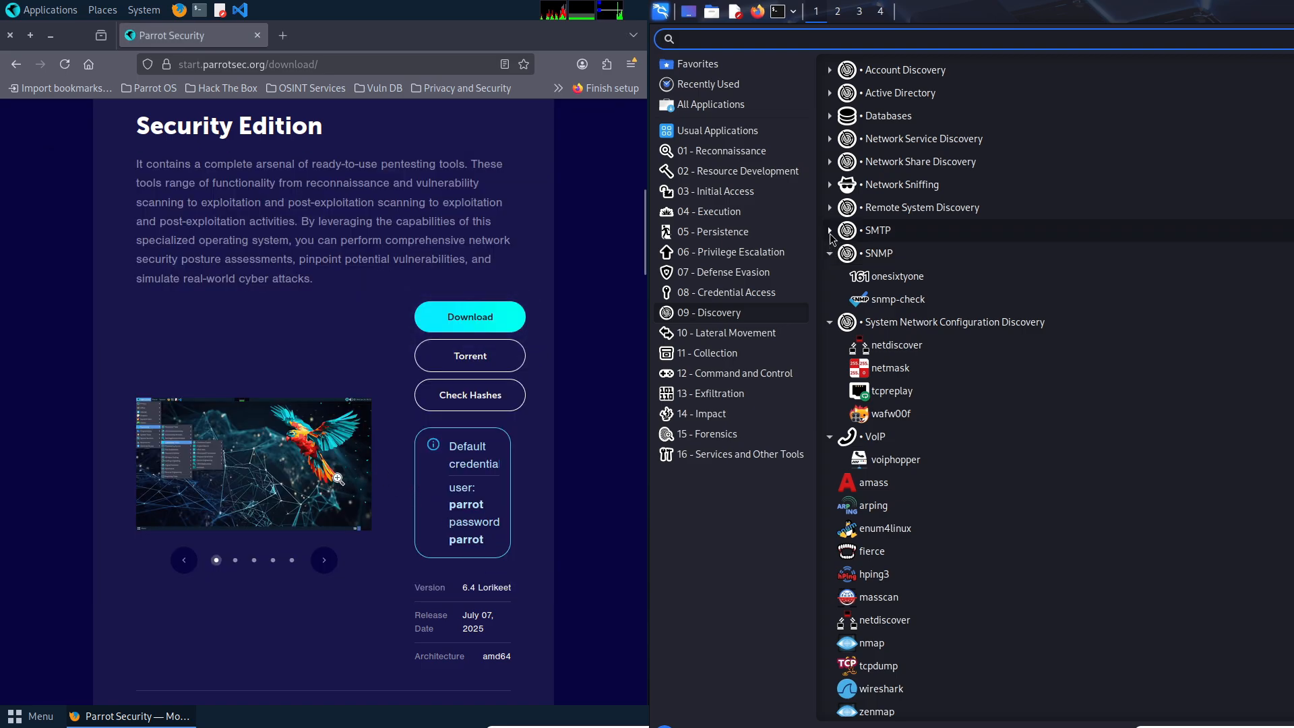
click(830, 231)
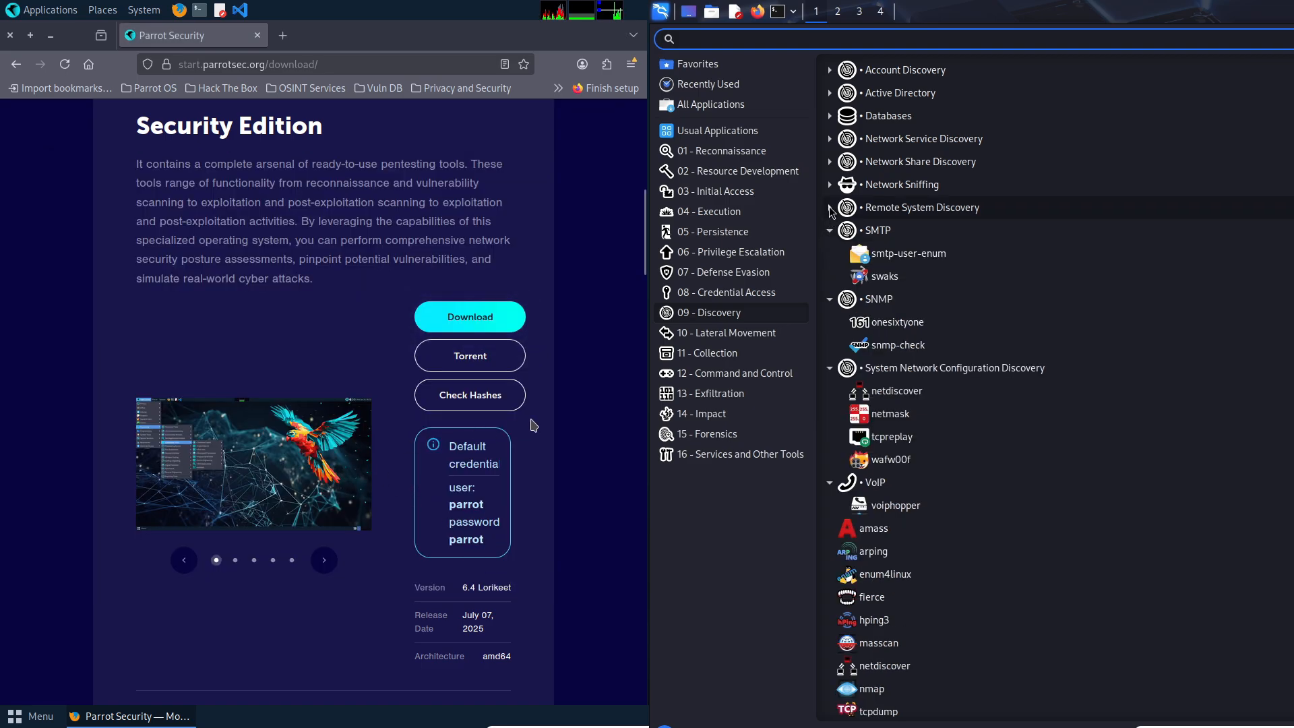
click(830, 209)
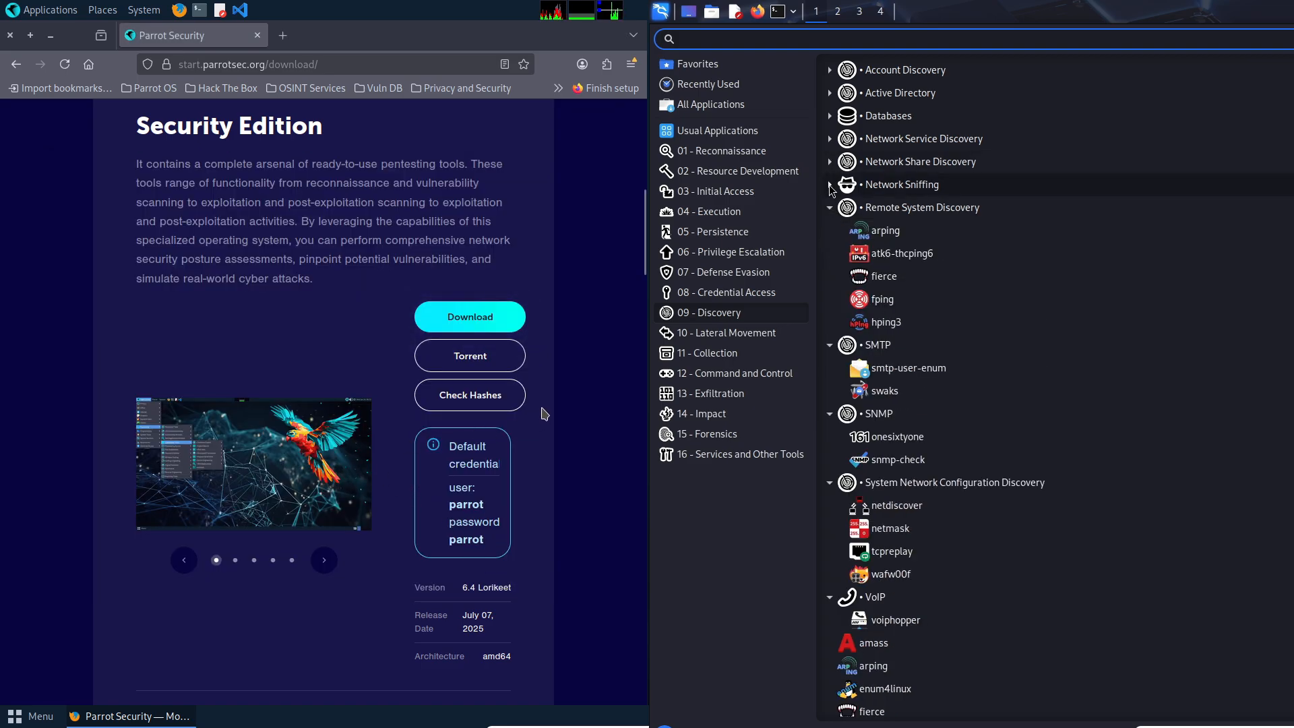
click(830, 185)
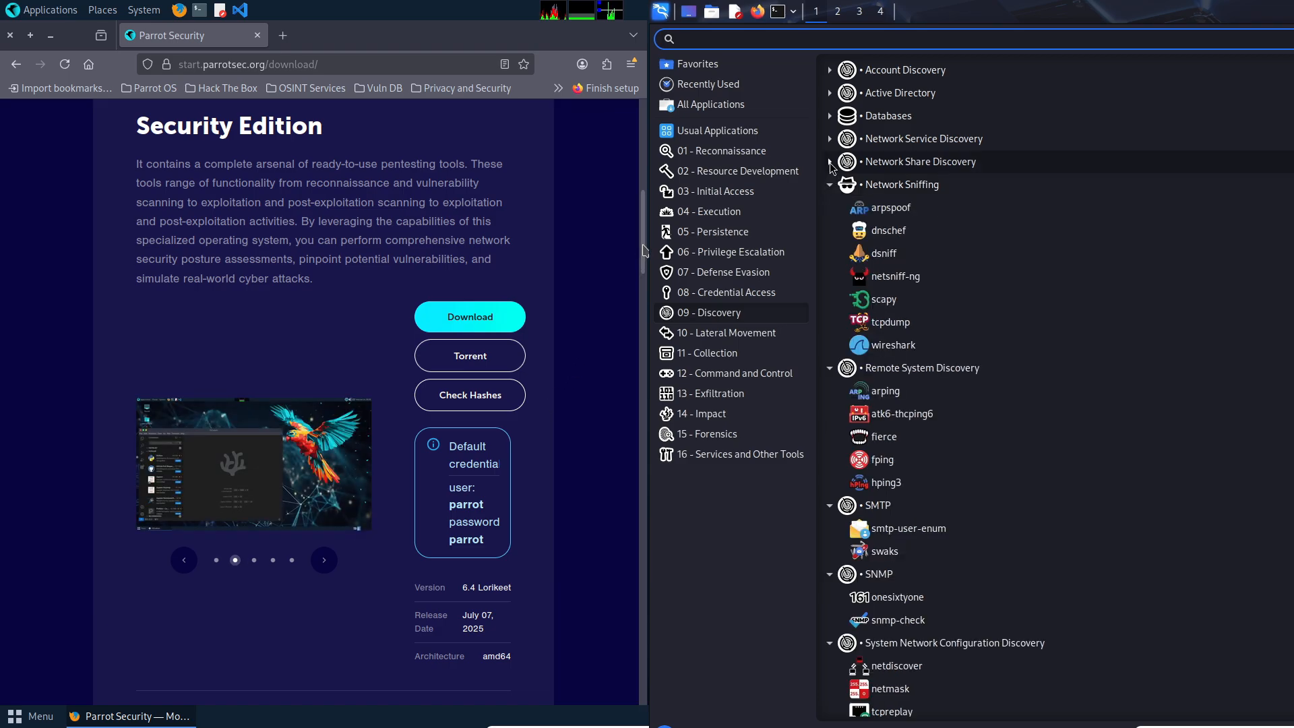
drag(644, 232, 636, 140)
click(830, 162)
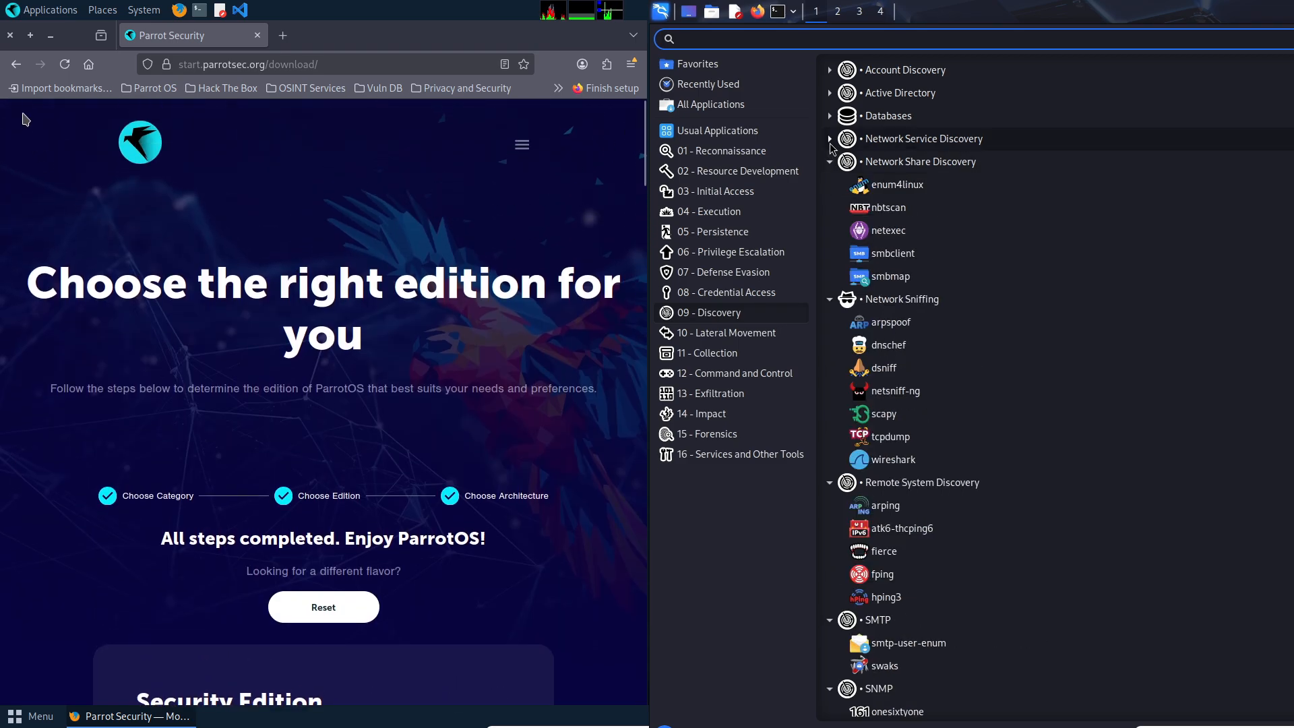
Expand Kali's Network Service Discovery, Databases, Active Directory and Account Discovery groups while returning Parrot Firefox home and to Download.
click(15, 65)
click(831, 139)
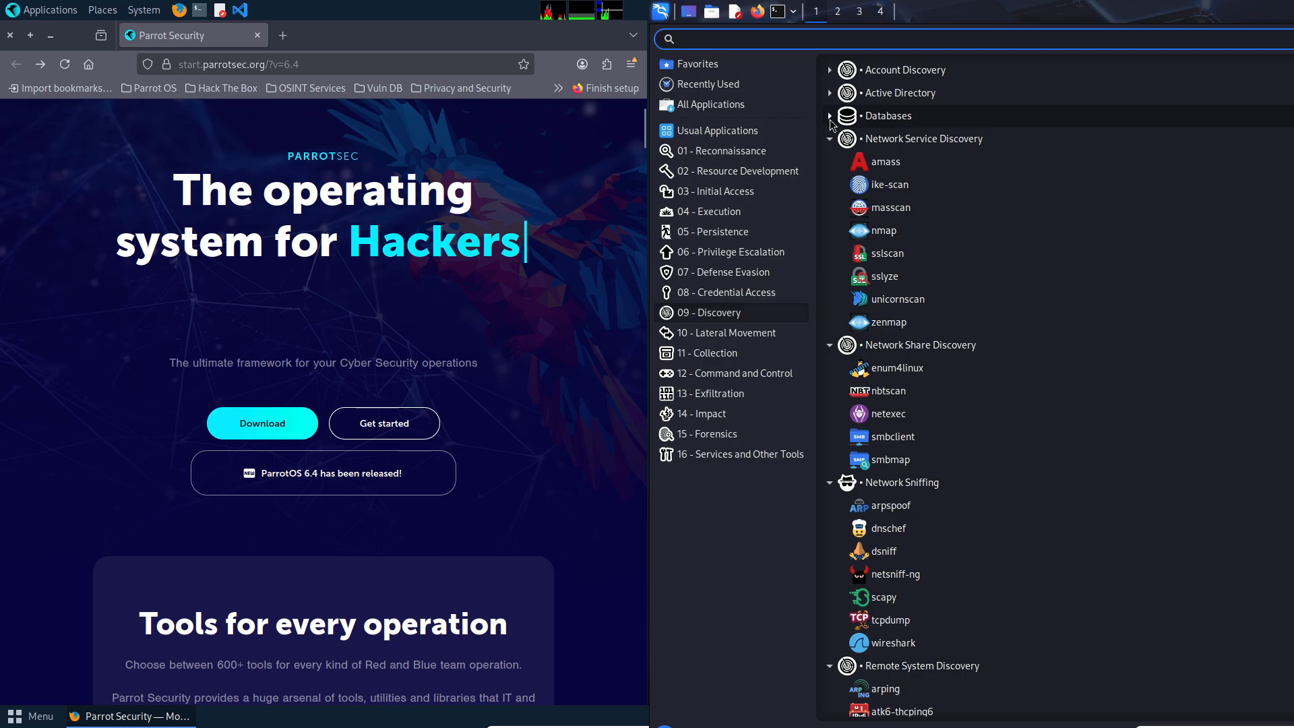
scroll(324, 405, down, 10)
click(830, 116)
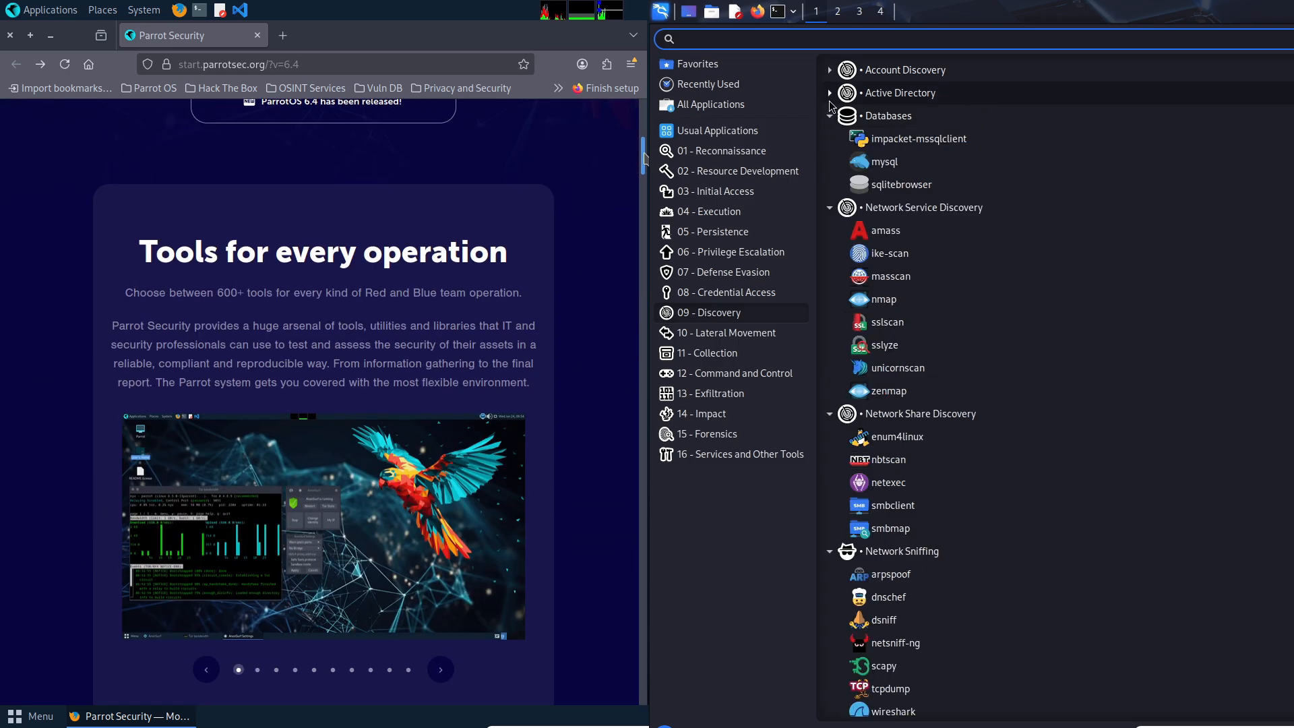
key(space)
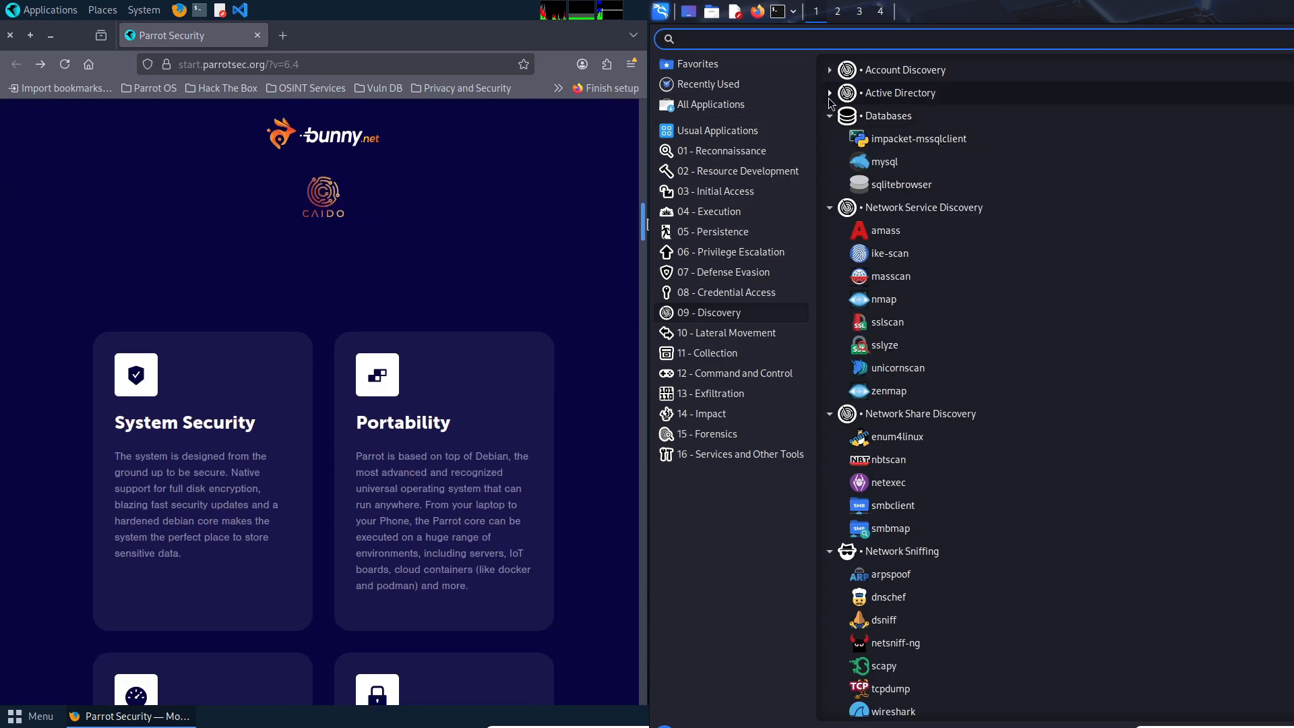
key(space)
click(827, 93)
click(829, 71)
scroll(324, 405, down, 10)
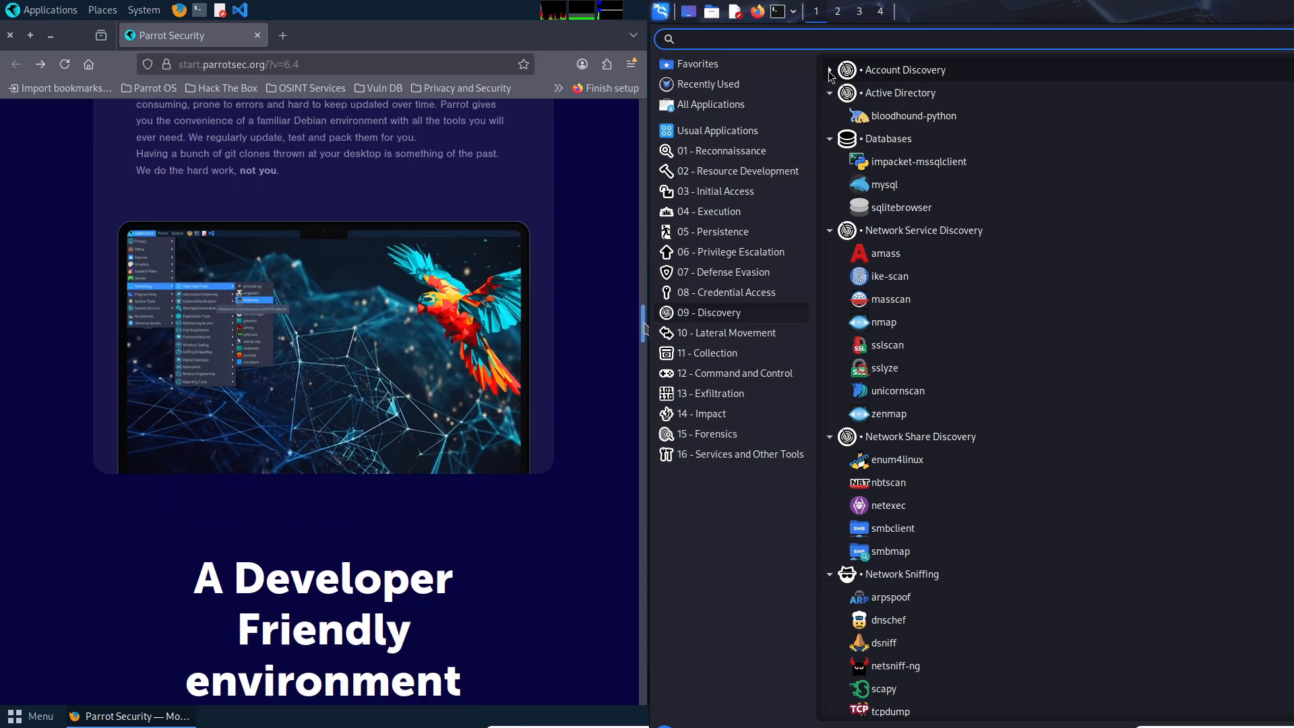
scroll(323, 405, up, 8)
scroll(324, 404, up, 10)
scroll(324, 405, up, 5)
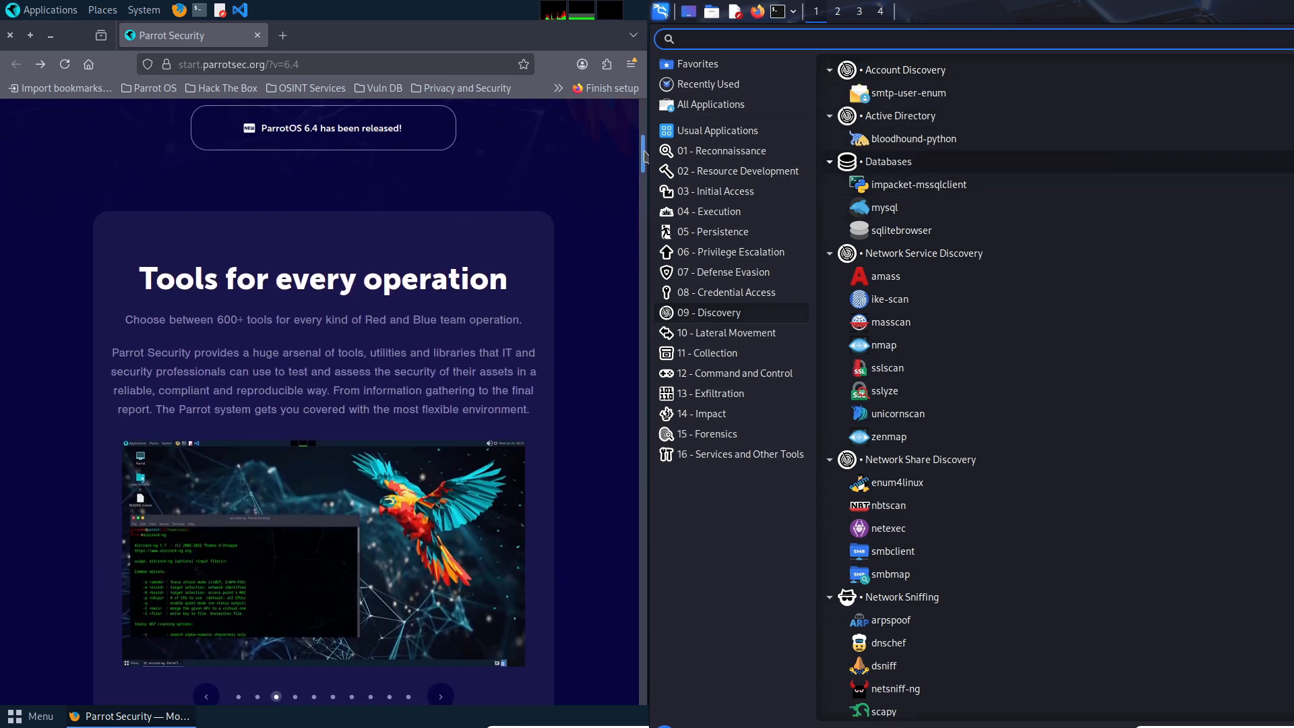
scroll(323, 405, up, 8)
scroll(325, 405, up, 3)
scroll(1011, 405, down, 8)
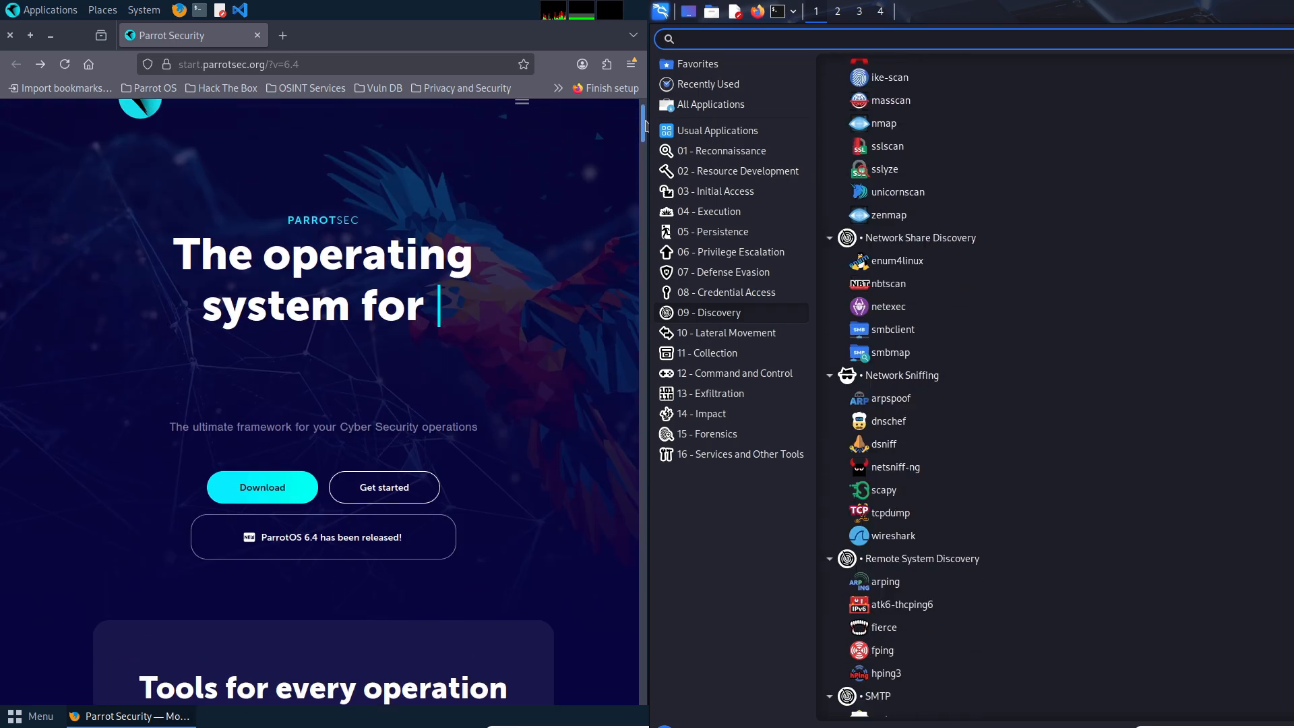
scroll(1011, 405, down, 4)
scroll(1011, 405, down, 5)
scroll(1011, 405, down, 3)
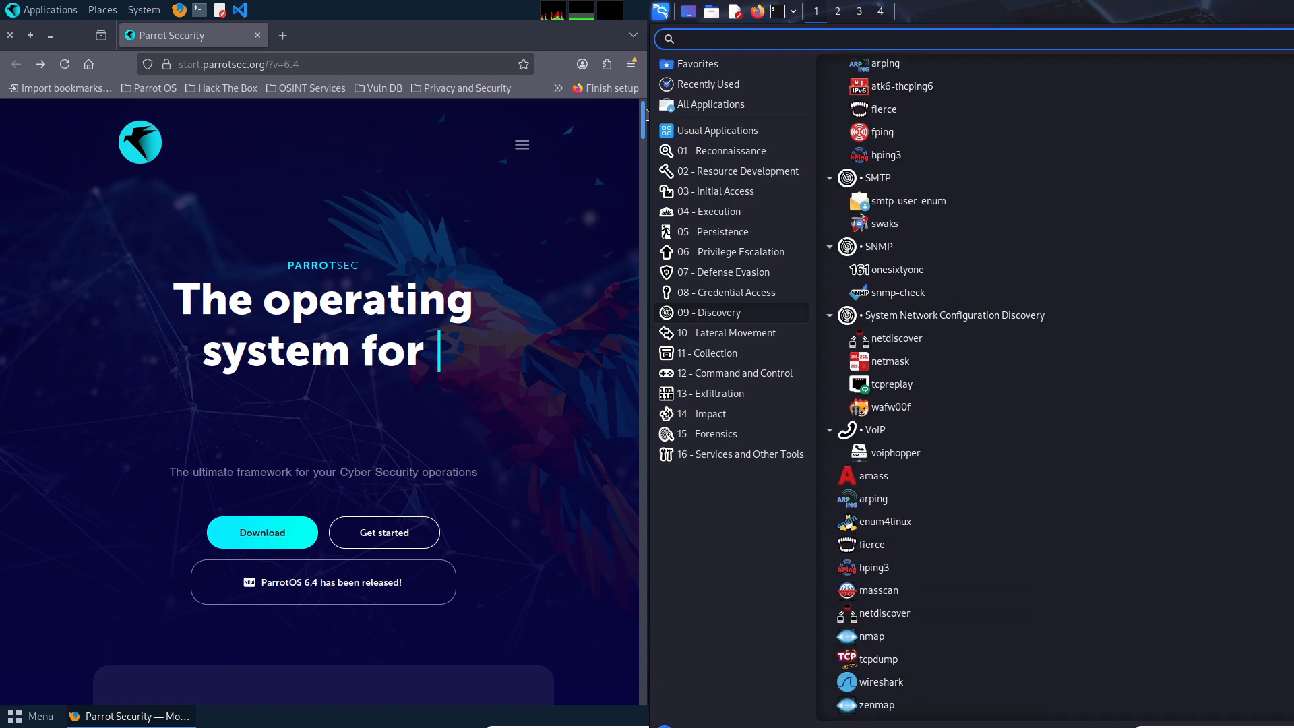
scroll(1012, 404, up, 5)
scroll(1011, 405, up, 5)
scroll(1011, 405, up, 5)
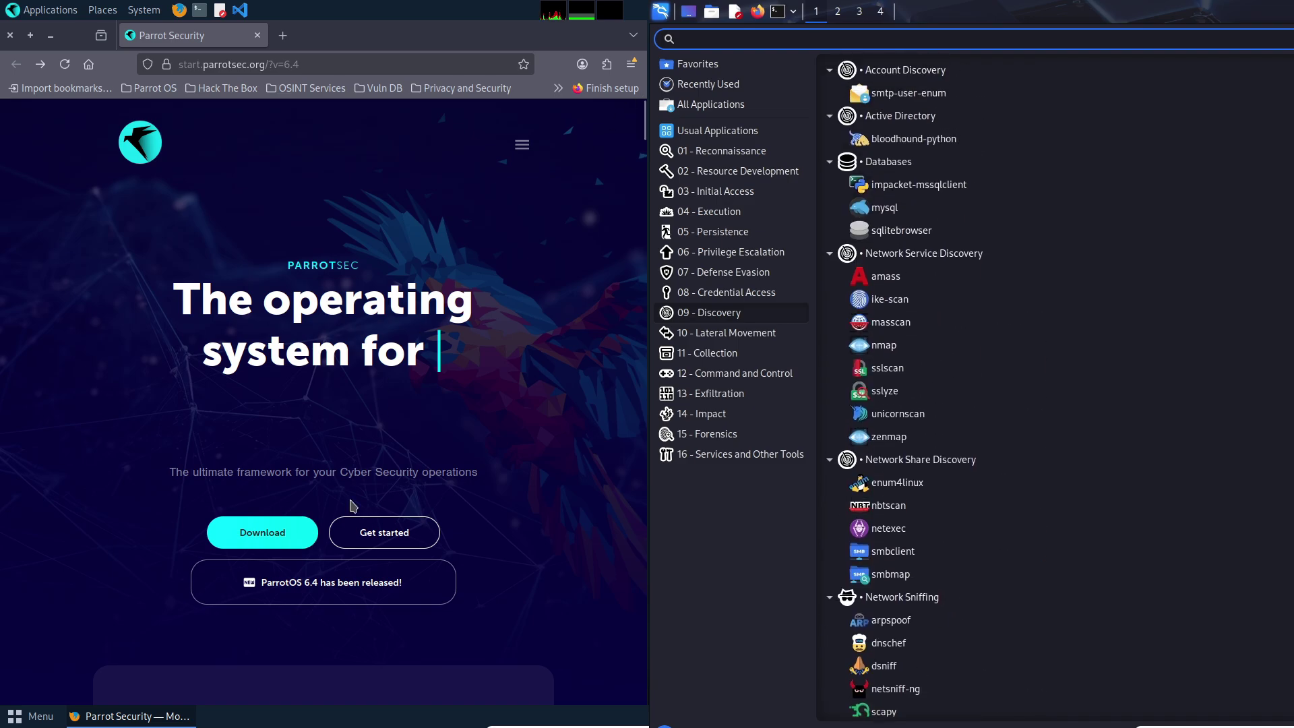
click(265, 531)
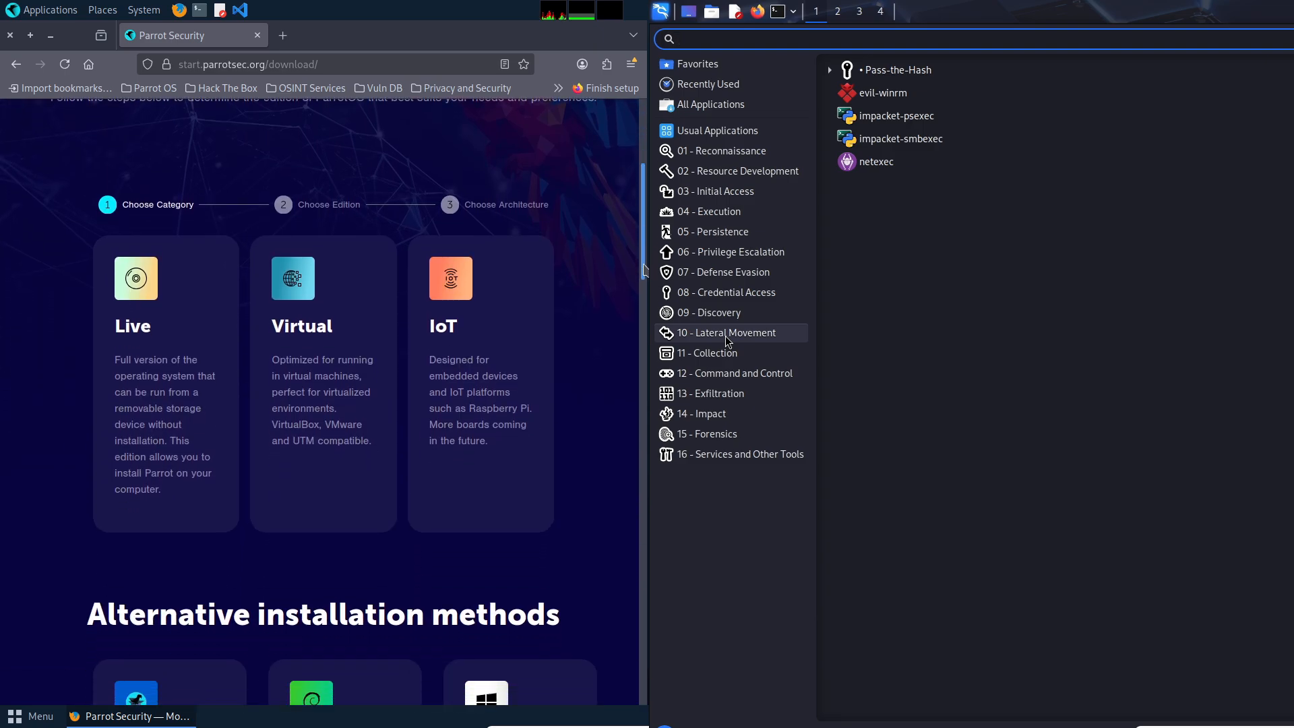
Choose a category, the Home edition and AMD64 in Parrot's download chooser.
click(137, 303)
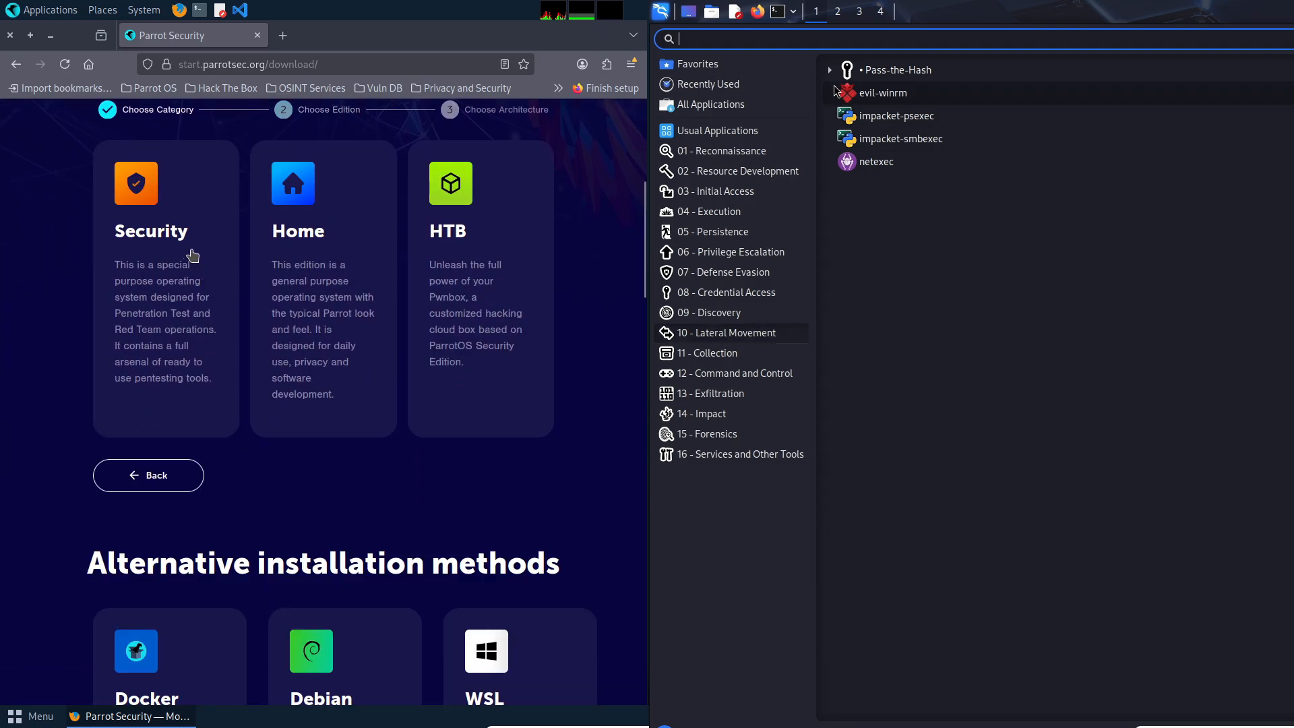
click(829, 70)
click(207, 313)
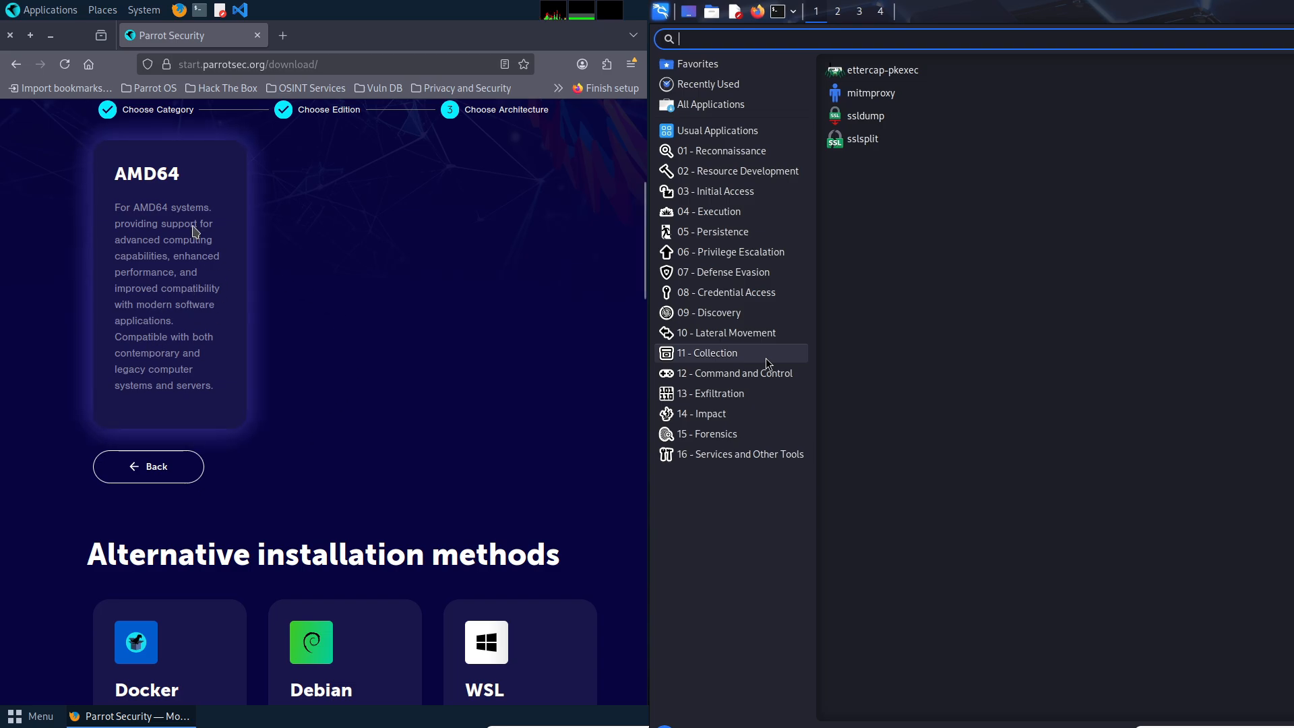
click(154, 349)
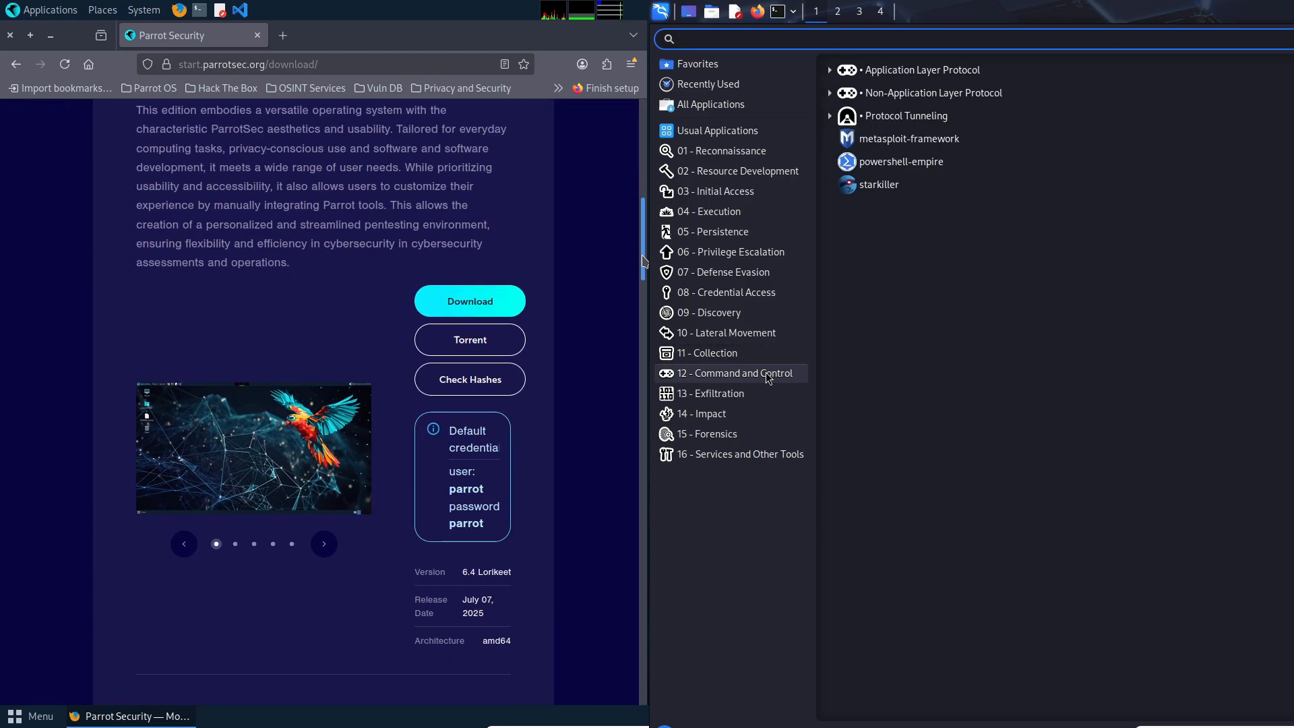
scroll(506, 527, down, 5)
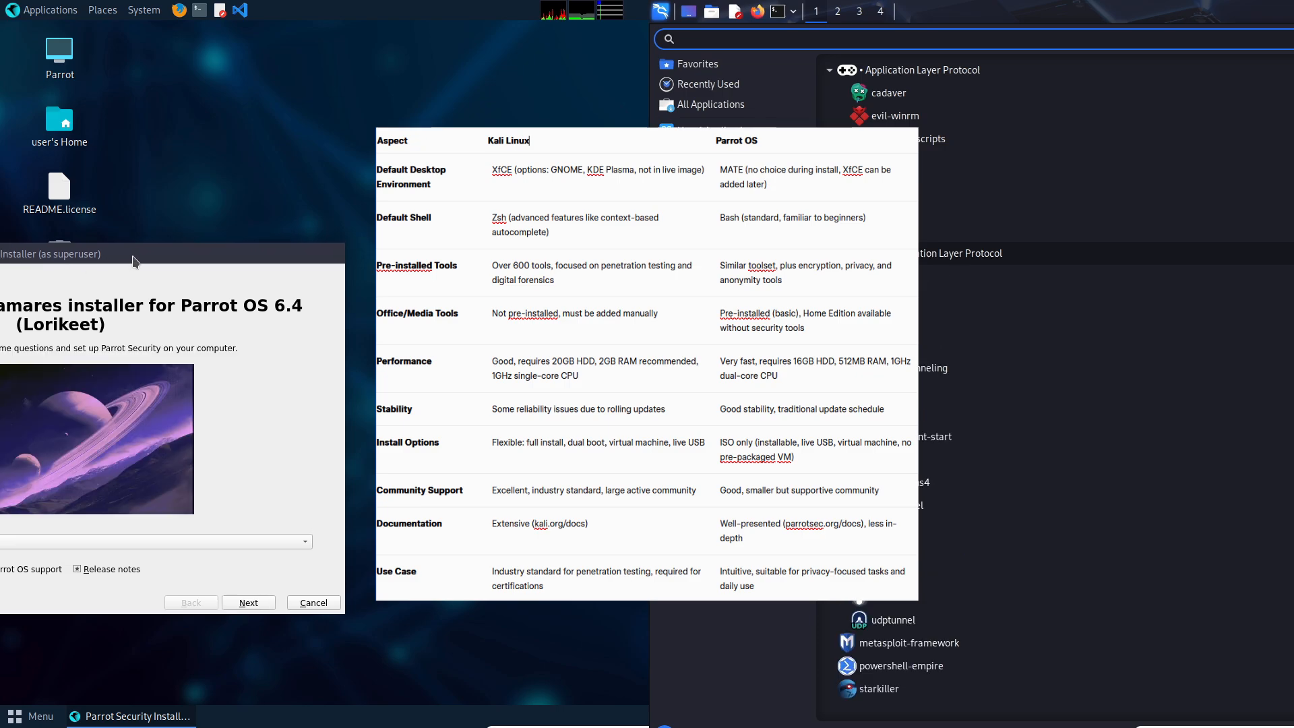
Drag the Calamares installer window by its title bar to the top of the screen.
mouse_move(133, 261)
mouse_down()
mouse_move(381, 41)
mouse_move(482, 42)
mouse_up()
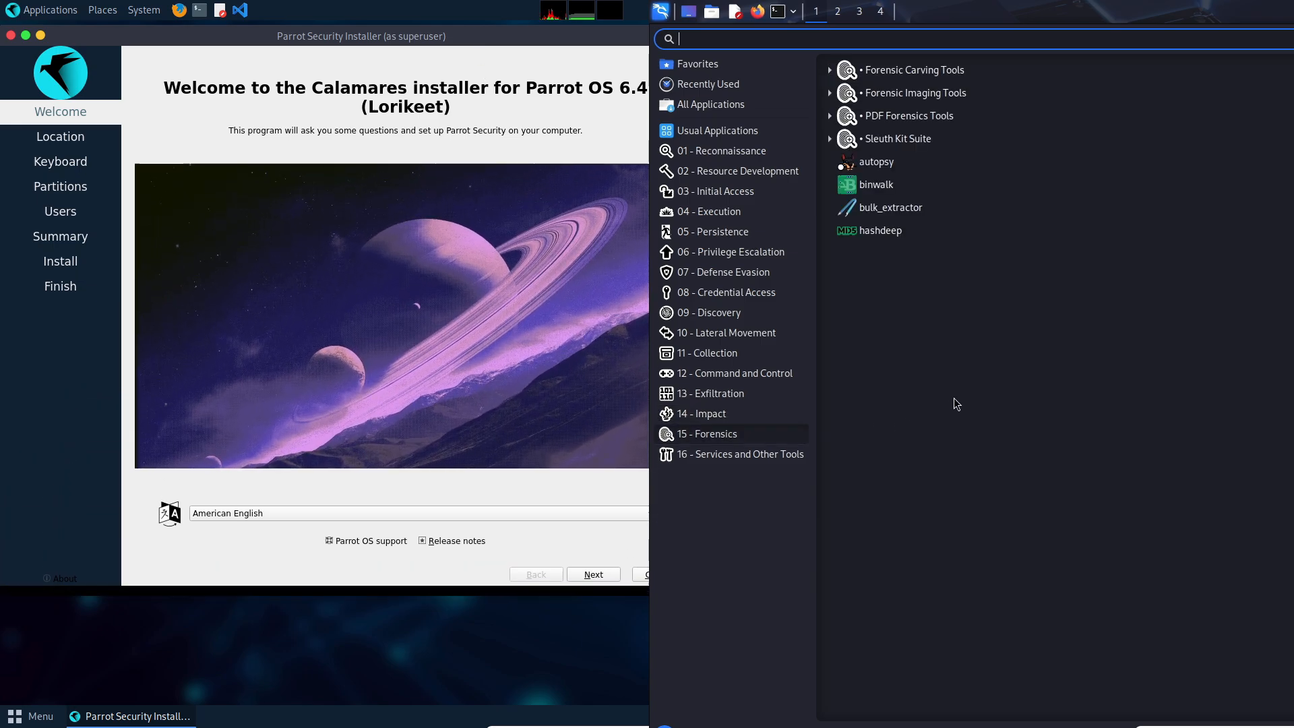
View the installer's About, advance to Partitions, and expand Kali's Sleuth Kit, PDF, Imaging and Carving forensics groups.
click(830, 138)
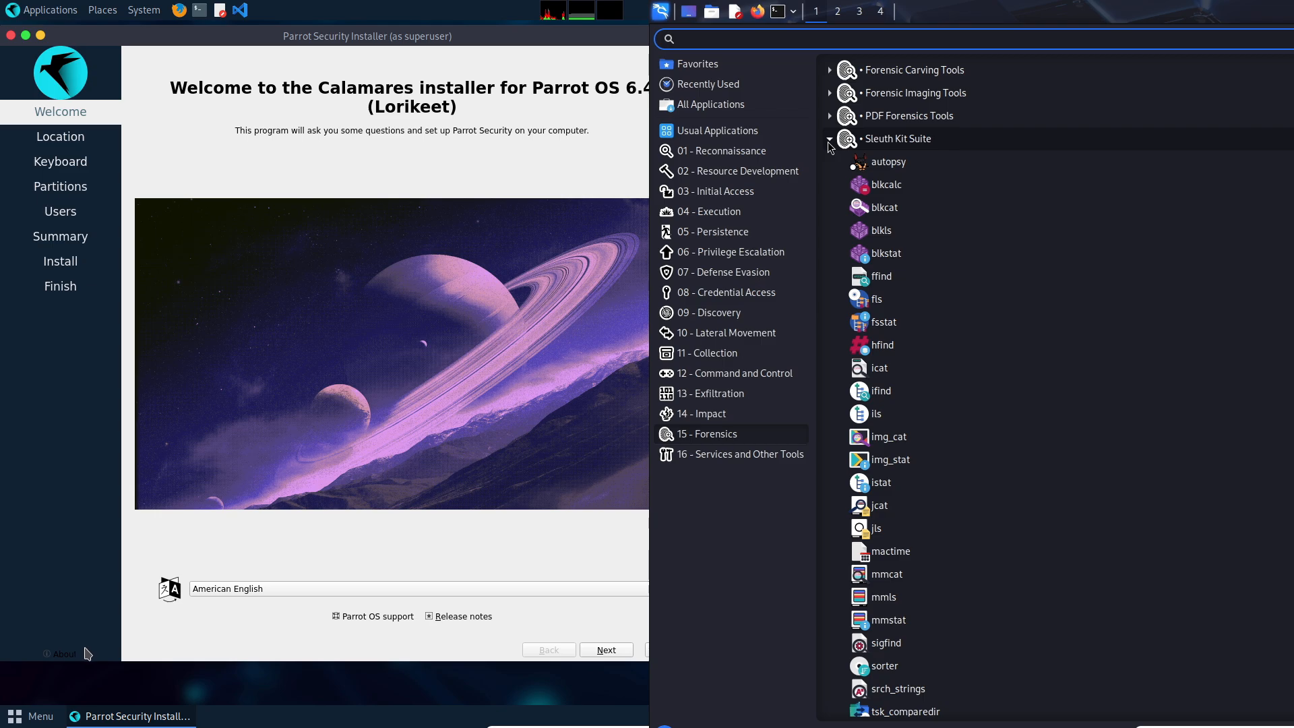
click(63, 655)
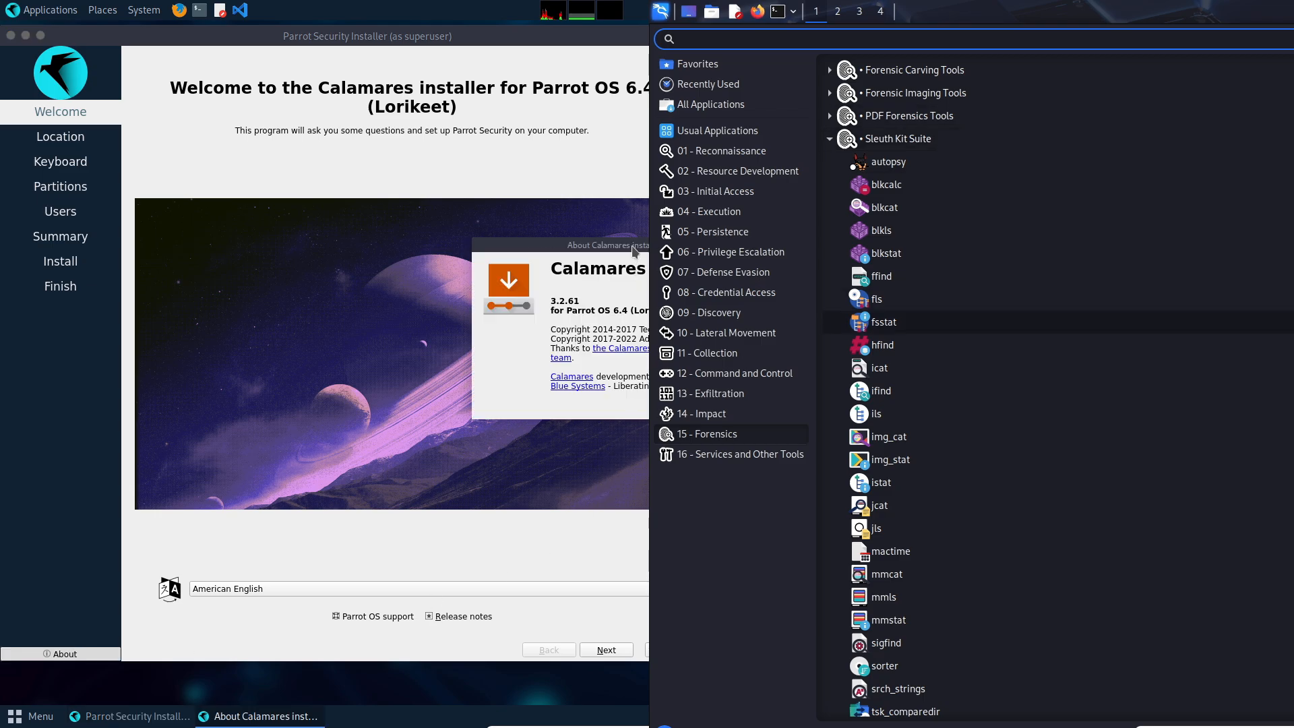
drag(634, 251, 384, 249)
scroll(890, 404, down, 5)
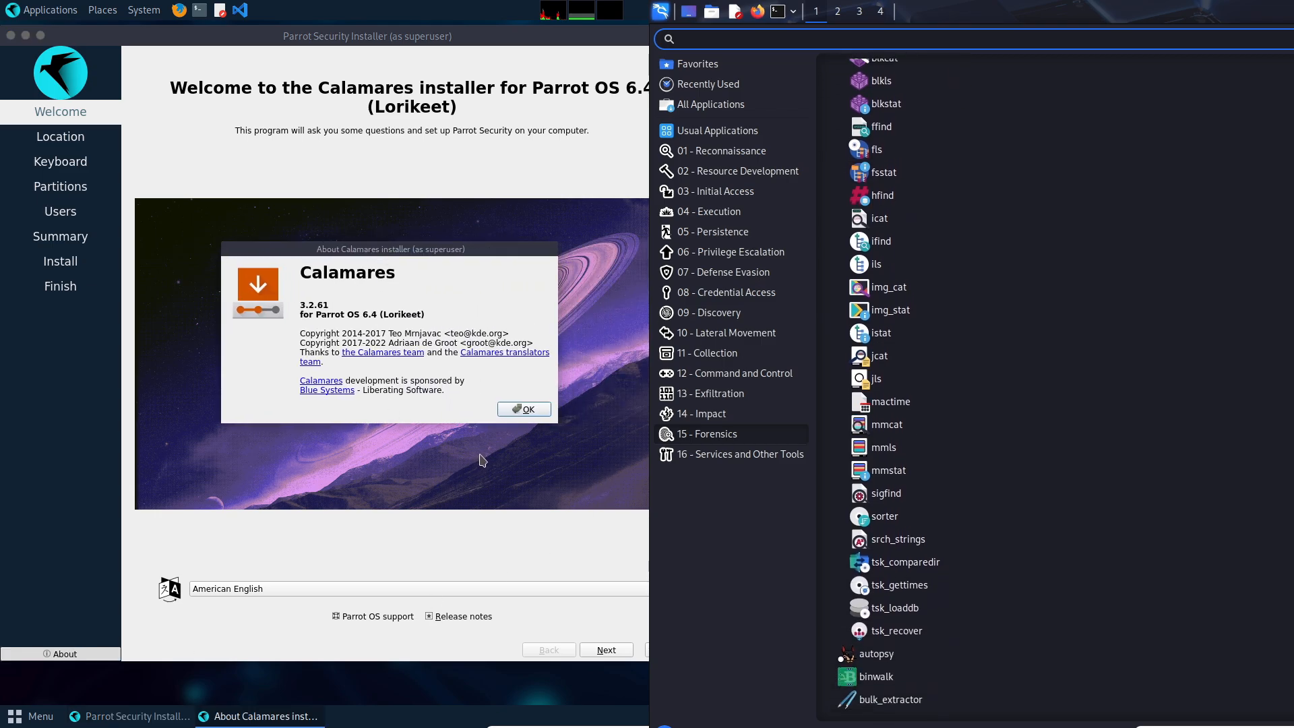
scroll(890, 405, down, 1)
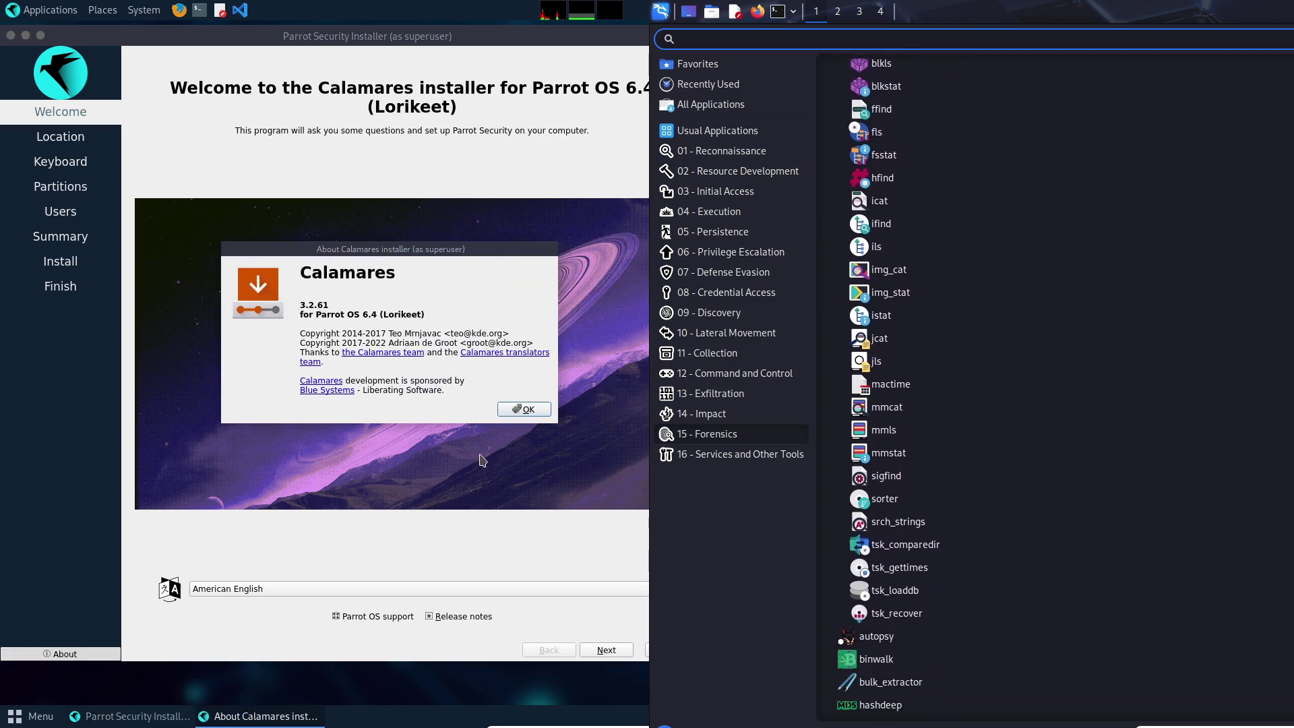
click(522, 409)
scroll(890, 404, up, 5)
click(606, 650)
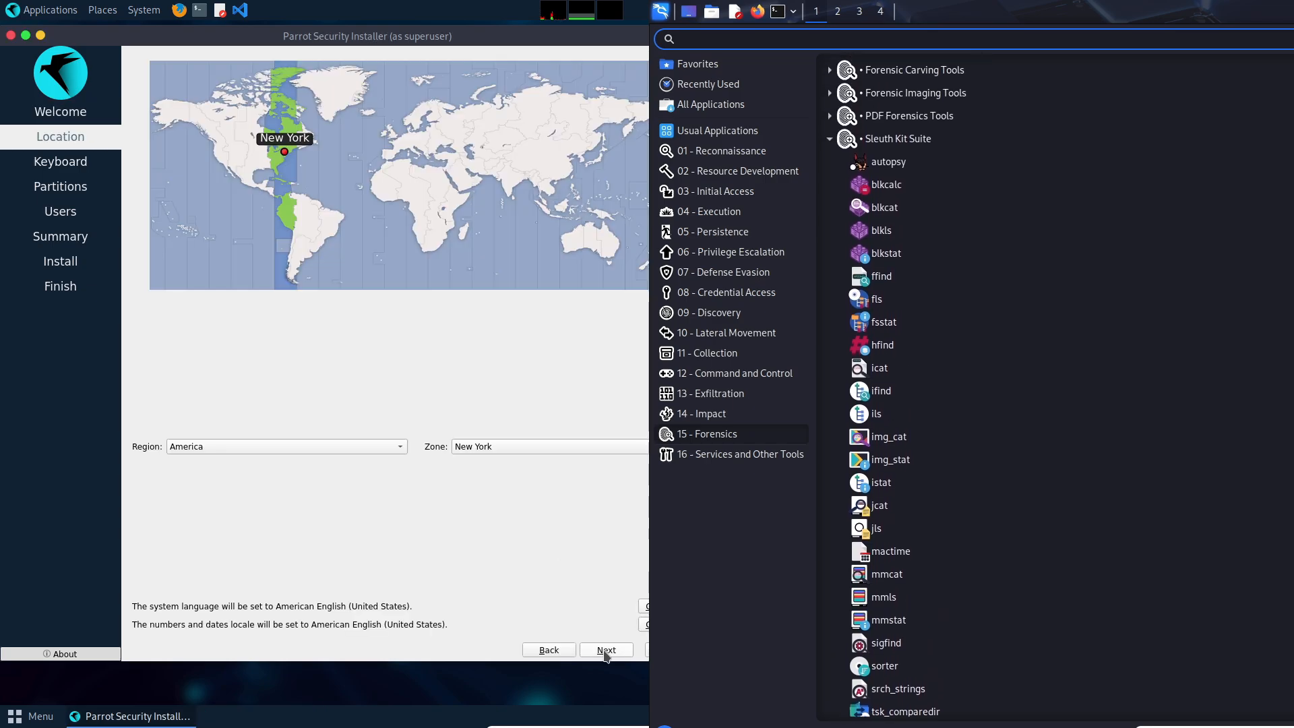
click(828, 115)
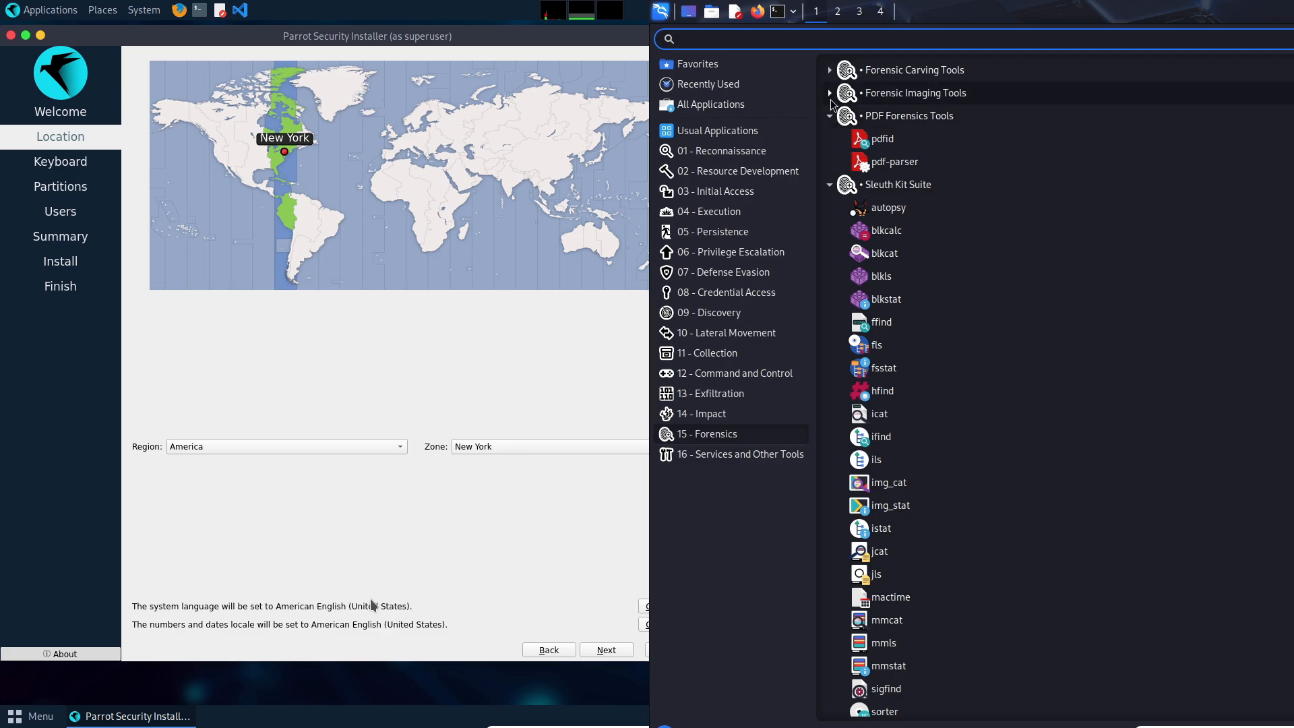
click(831, 96)
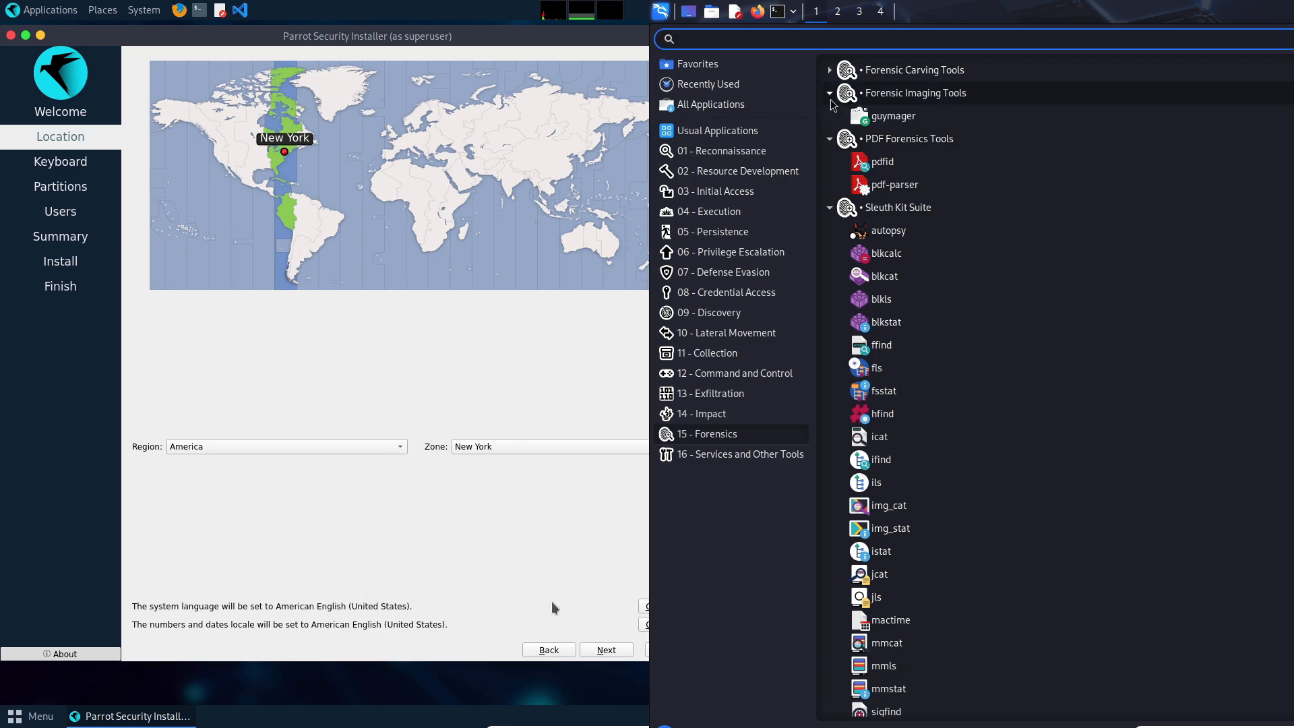
click(606, 649)
click(606, 650)
click(830, 70)
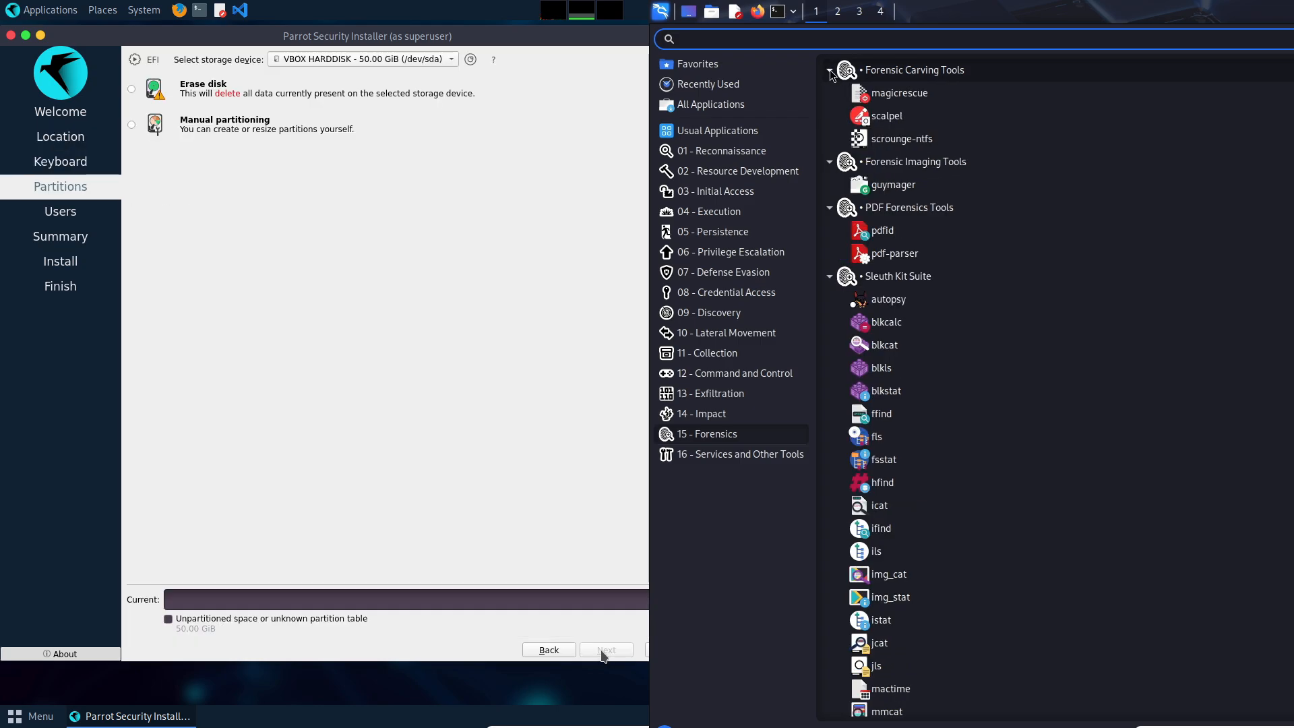
Toggle Erase disk and Manual partitioning, reach the Users step, and expand Kali's System Services and Reporting Tools.
click(132, 89)
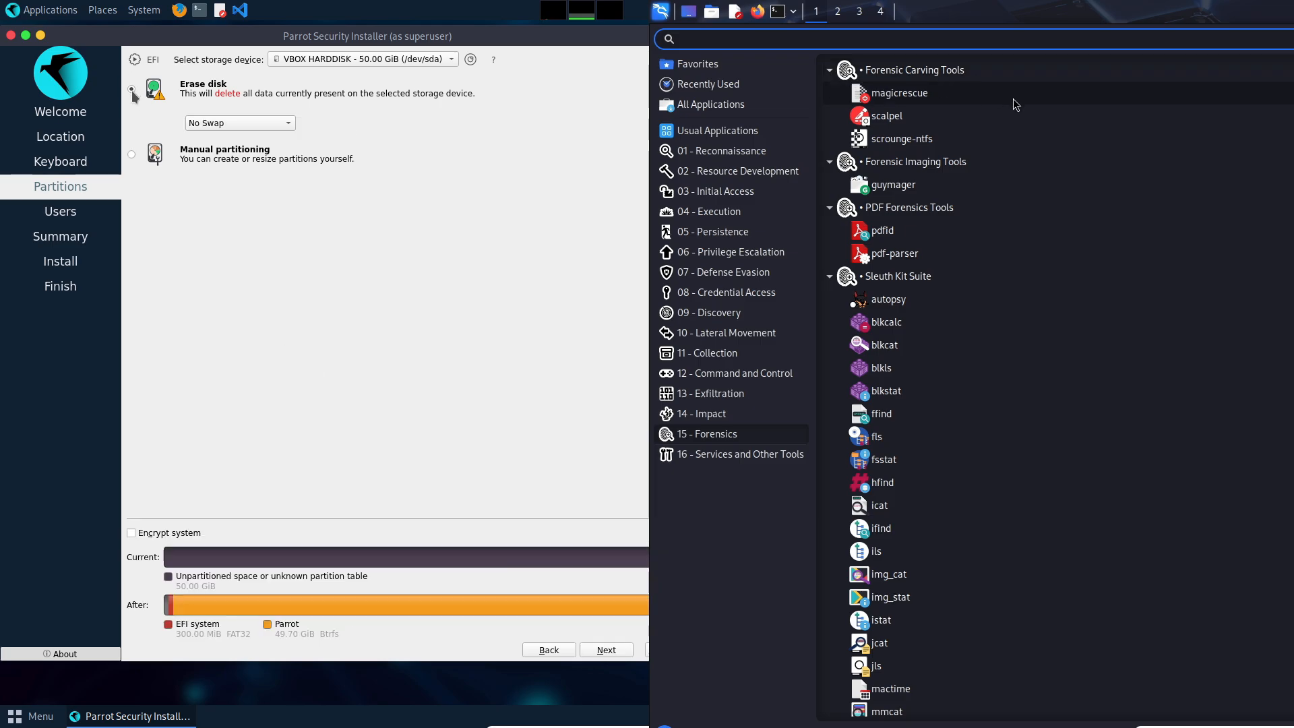
click(239, 123)
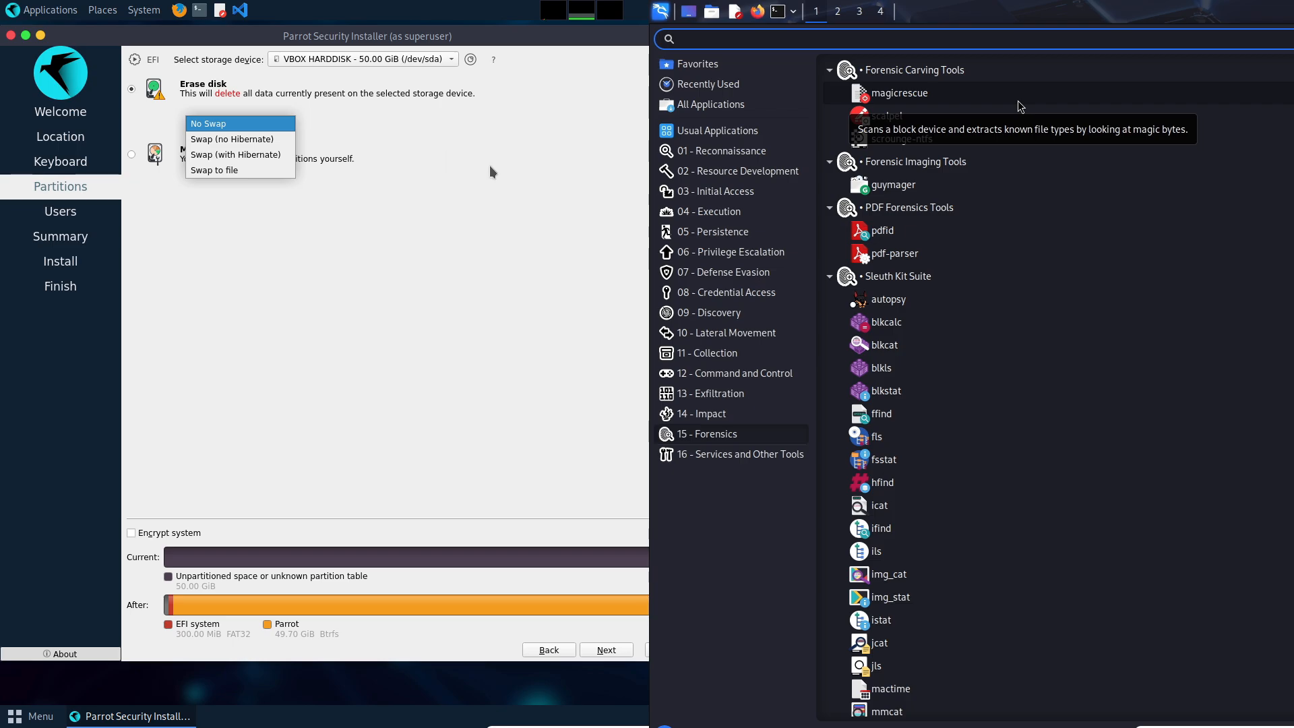
click(208, 123)
click(131, 124)
click(740, 454)
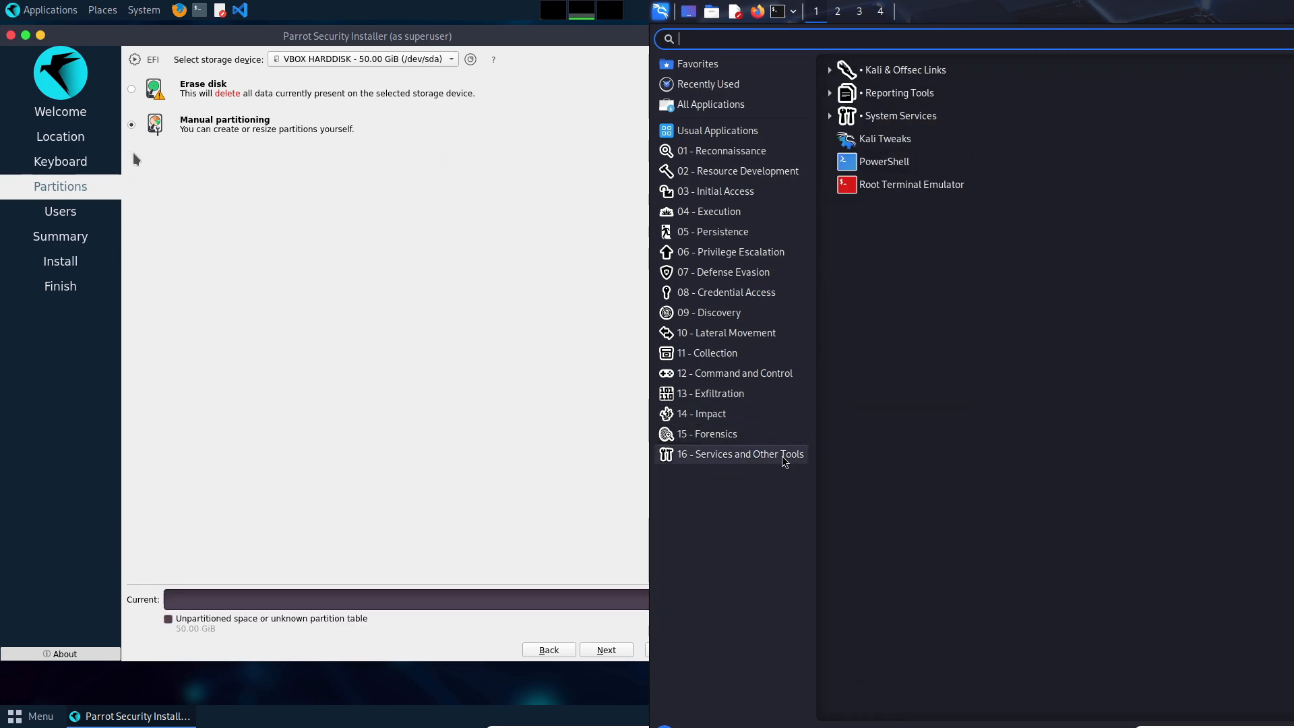
click(132, 89)
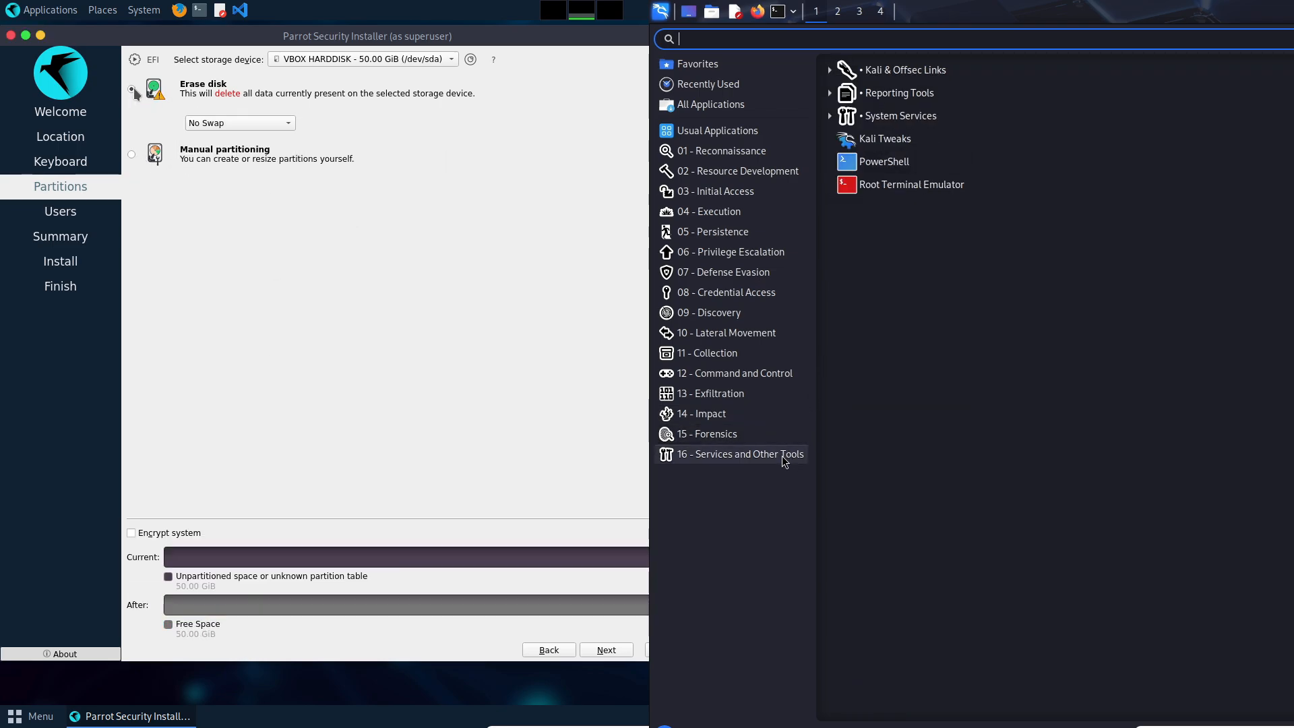
click(608, 651)
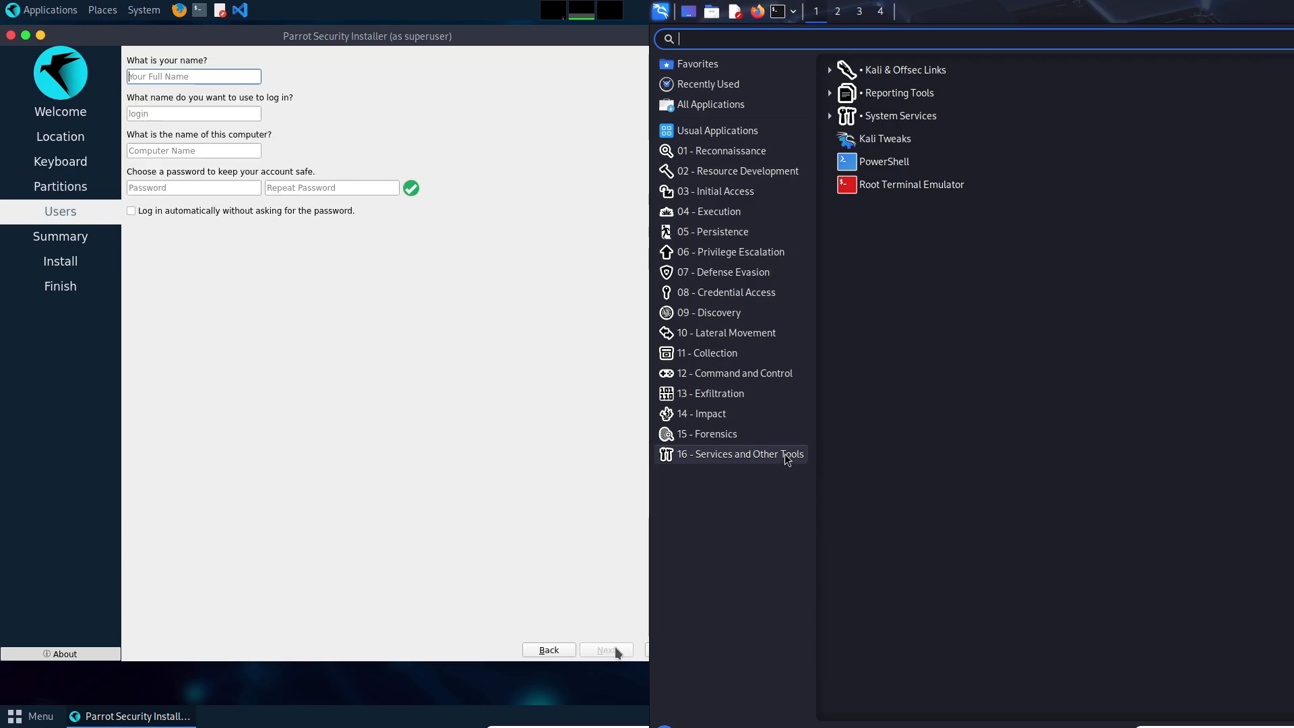
click(831, 117)
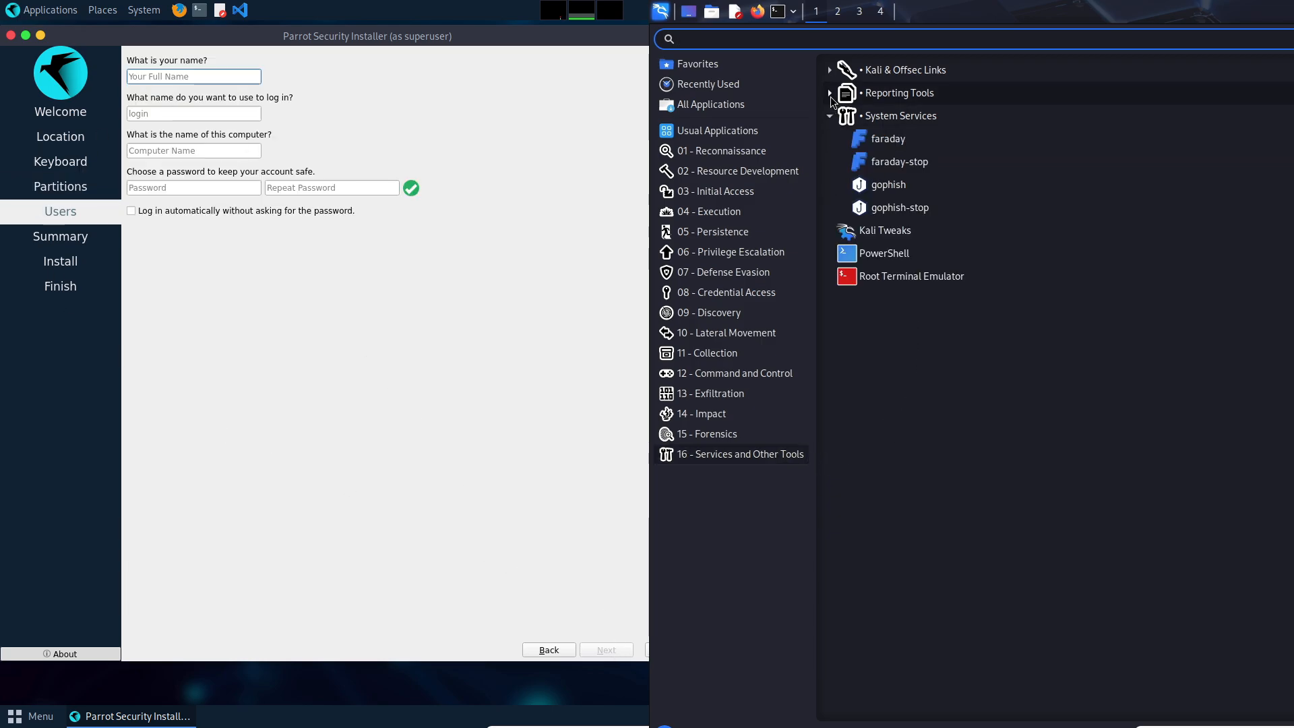
click(831, 97)
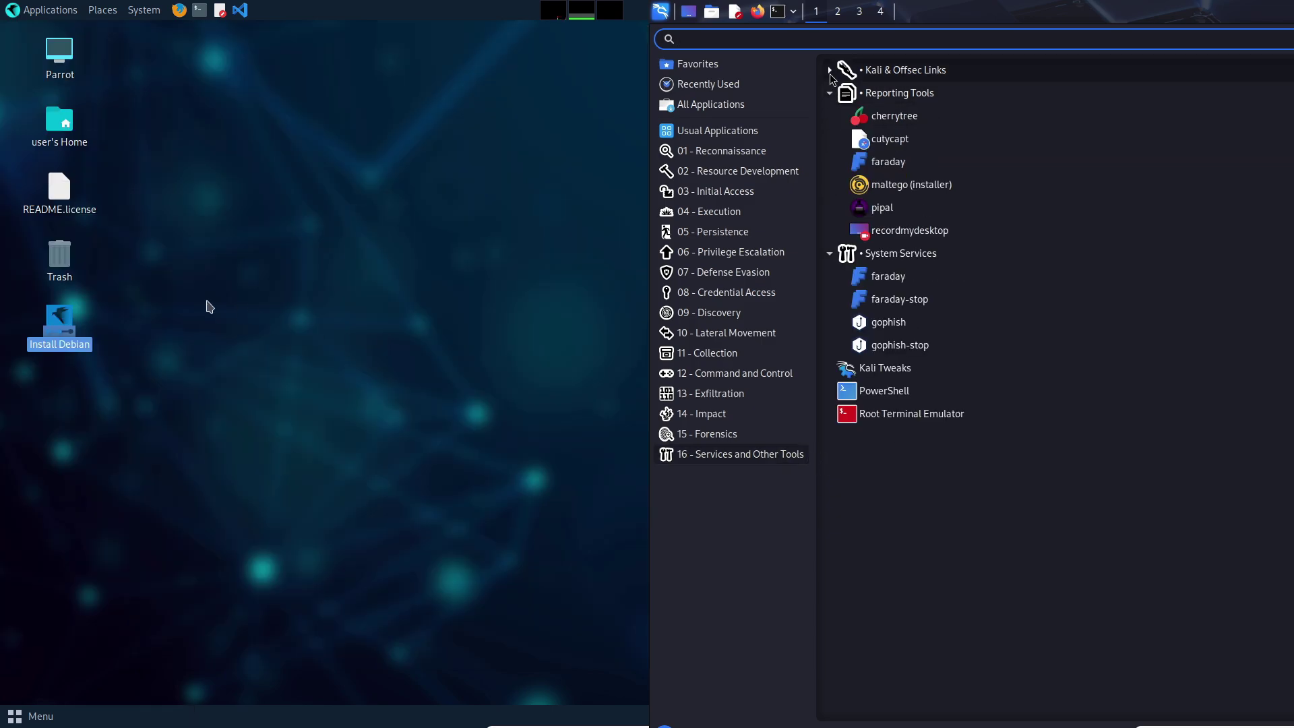
Open Kali's Desktop Settings from the desktop menu and reposition and enlarge Parrot's Appearance Preferences window.
click(830, 71)
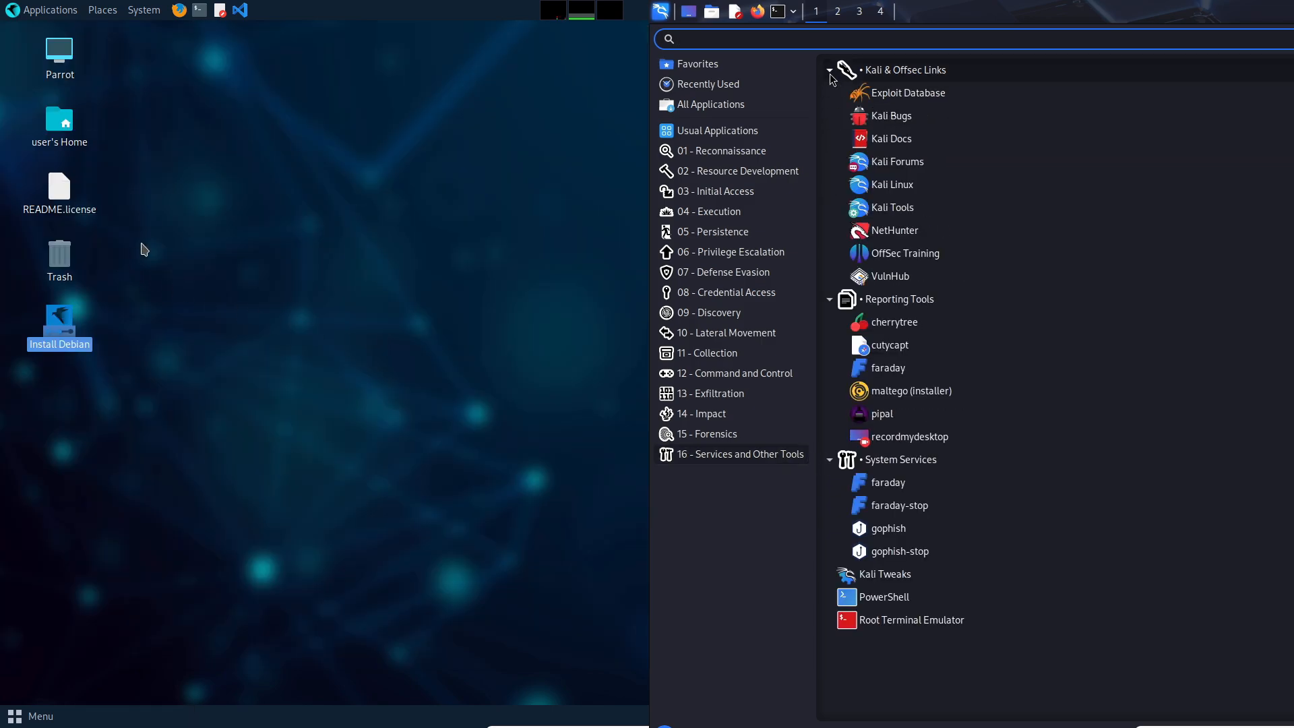
right_click(142, 250)
click(210, 425)
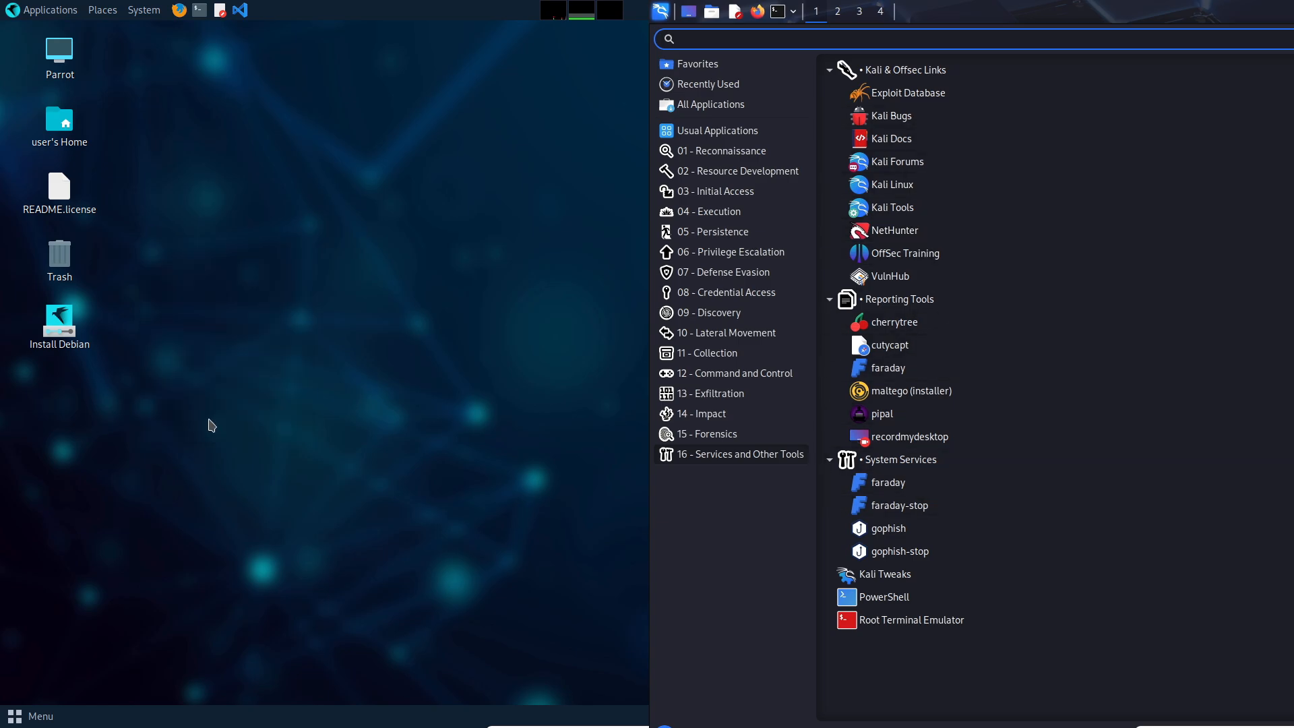
click(661, 12)
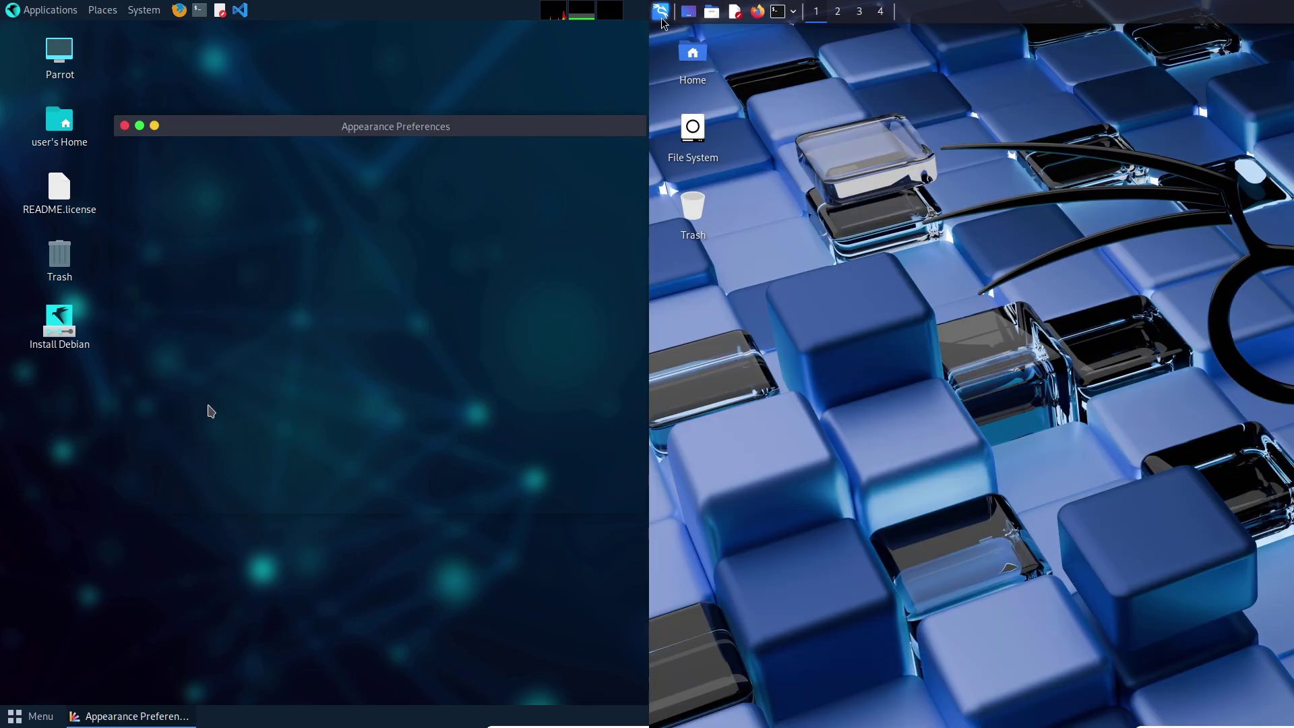
right_click(741, 170)
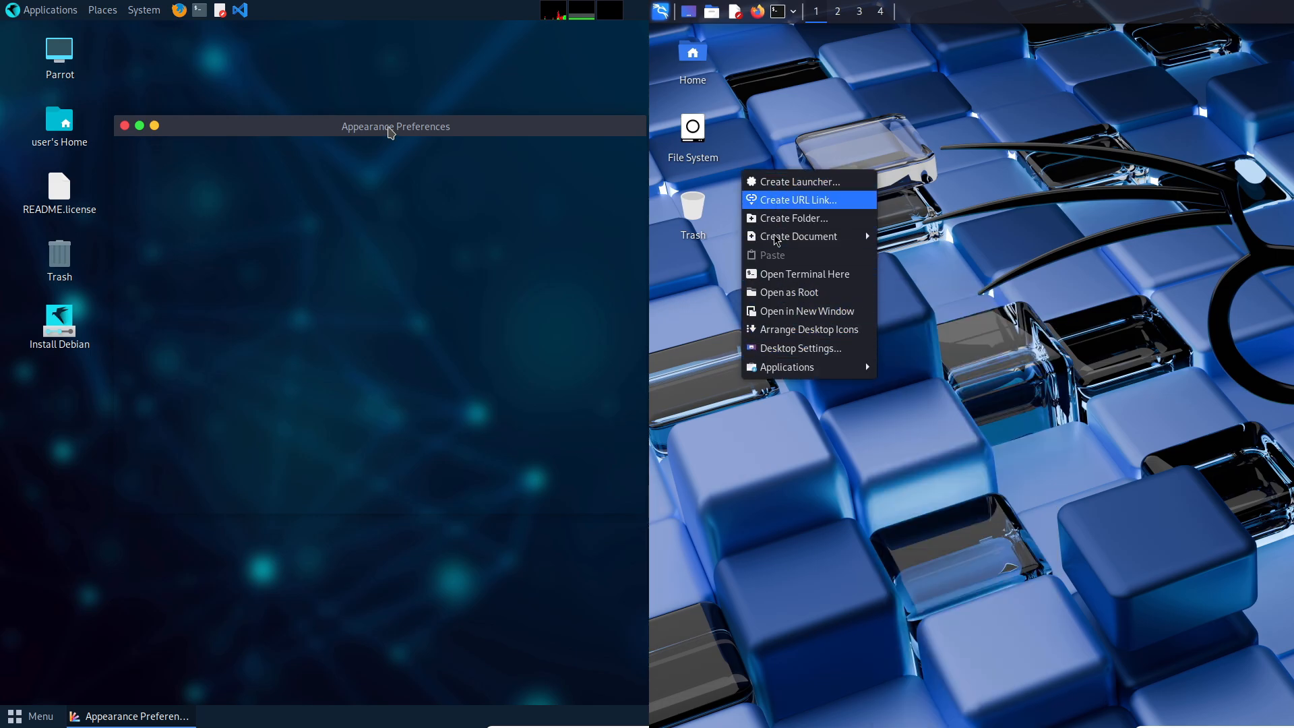
click(799, 349)
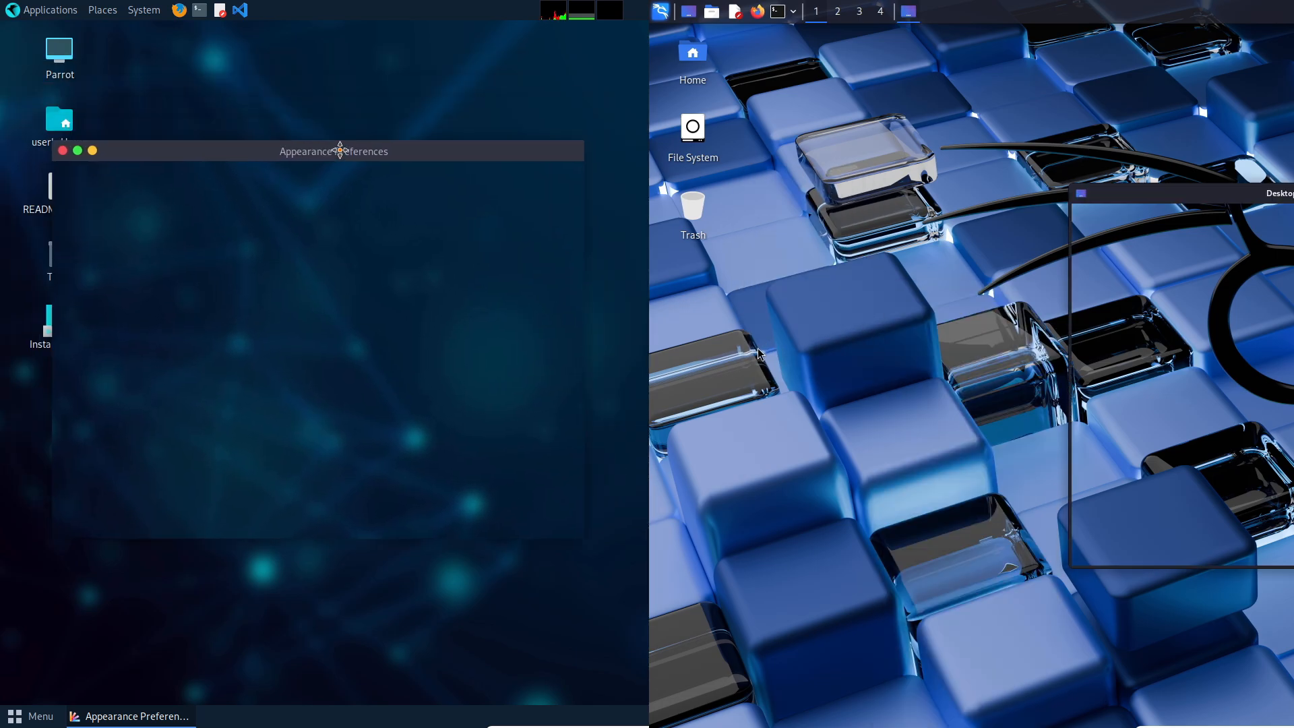
drag(340, 151, 326, 156)
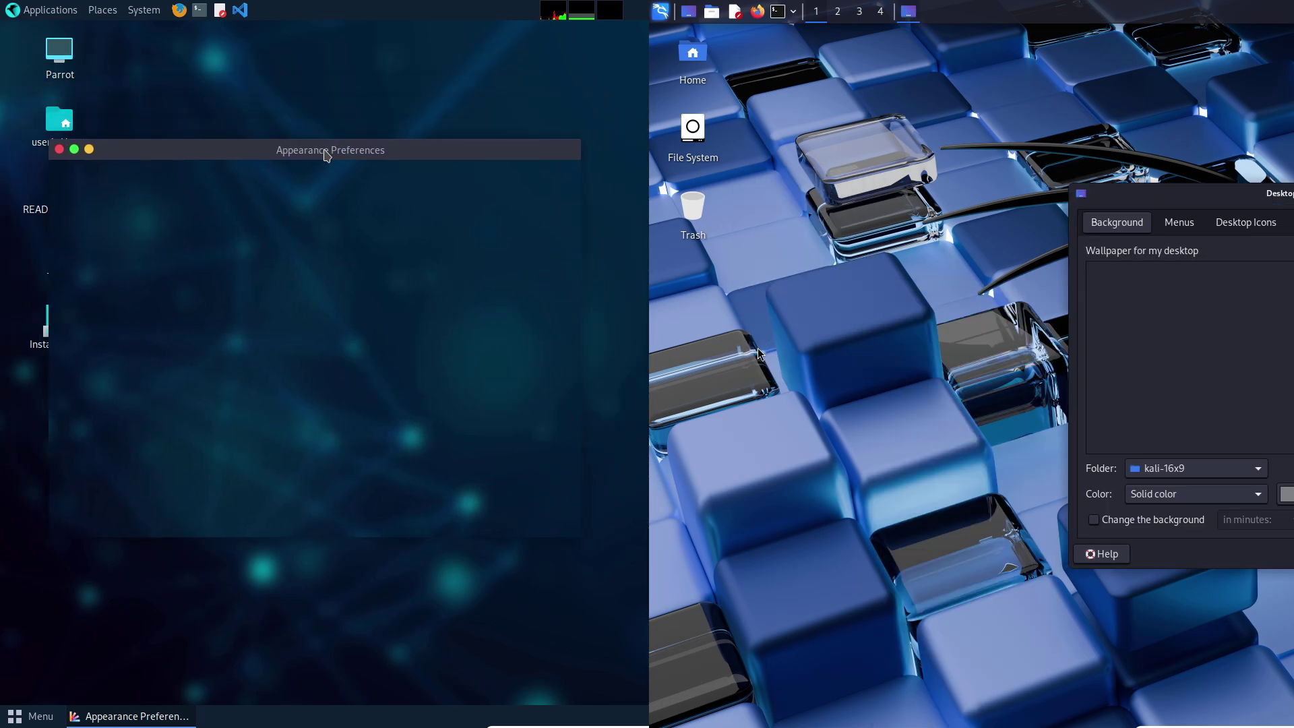
click(38, 718)
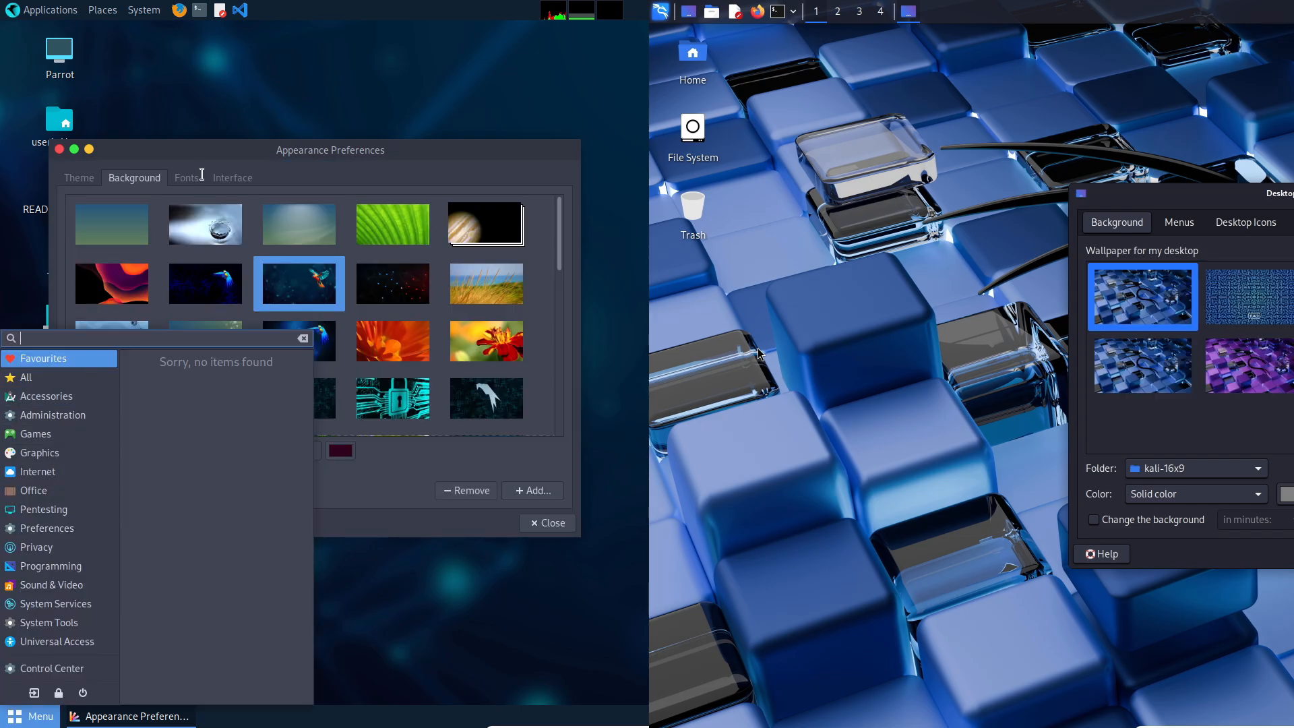
click(202, 151)
drag(230, 160, 177, 75)
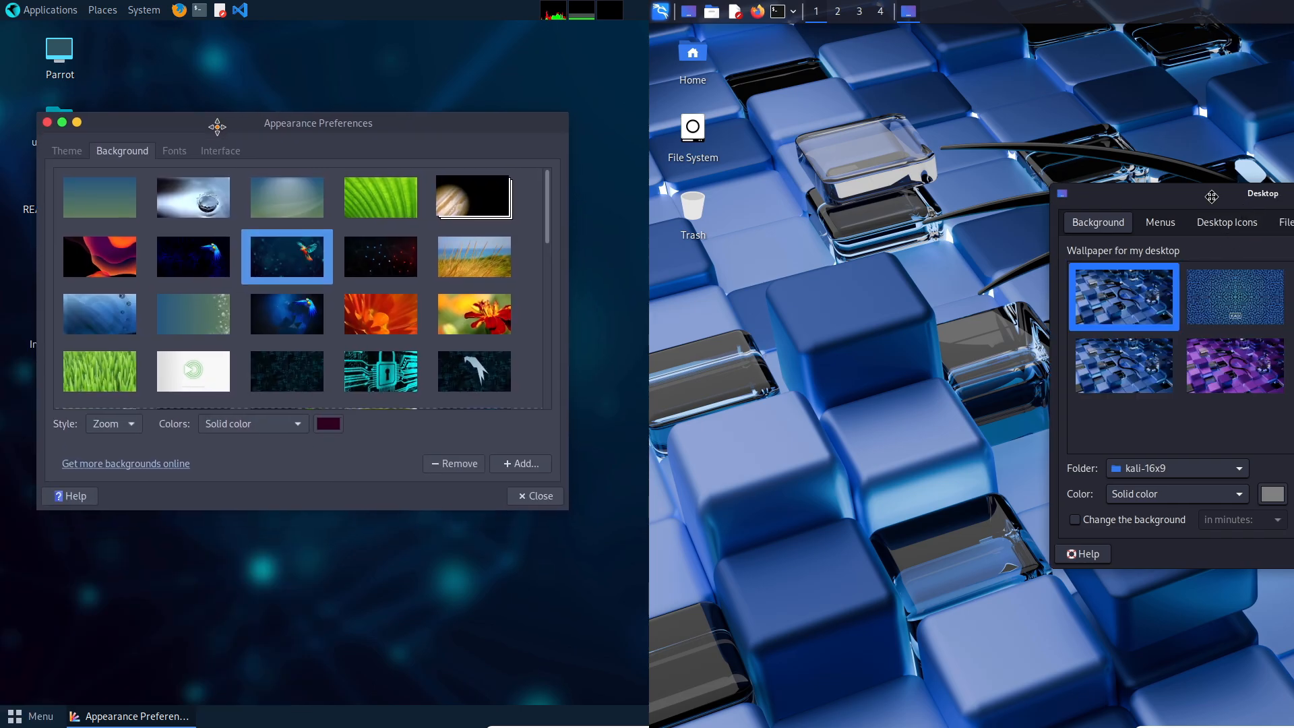
drag(212, 475, 216, 618)
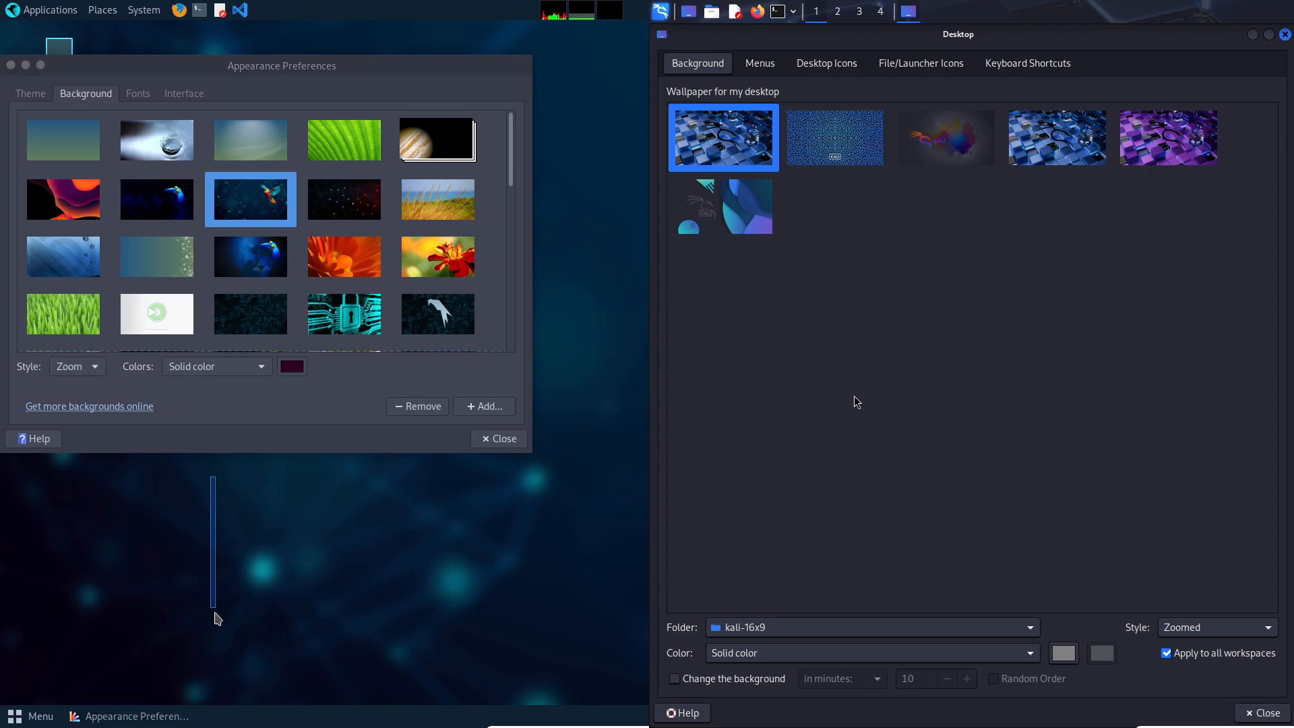
drag(212, 570, 226, 651)
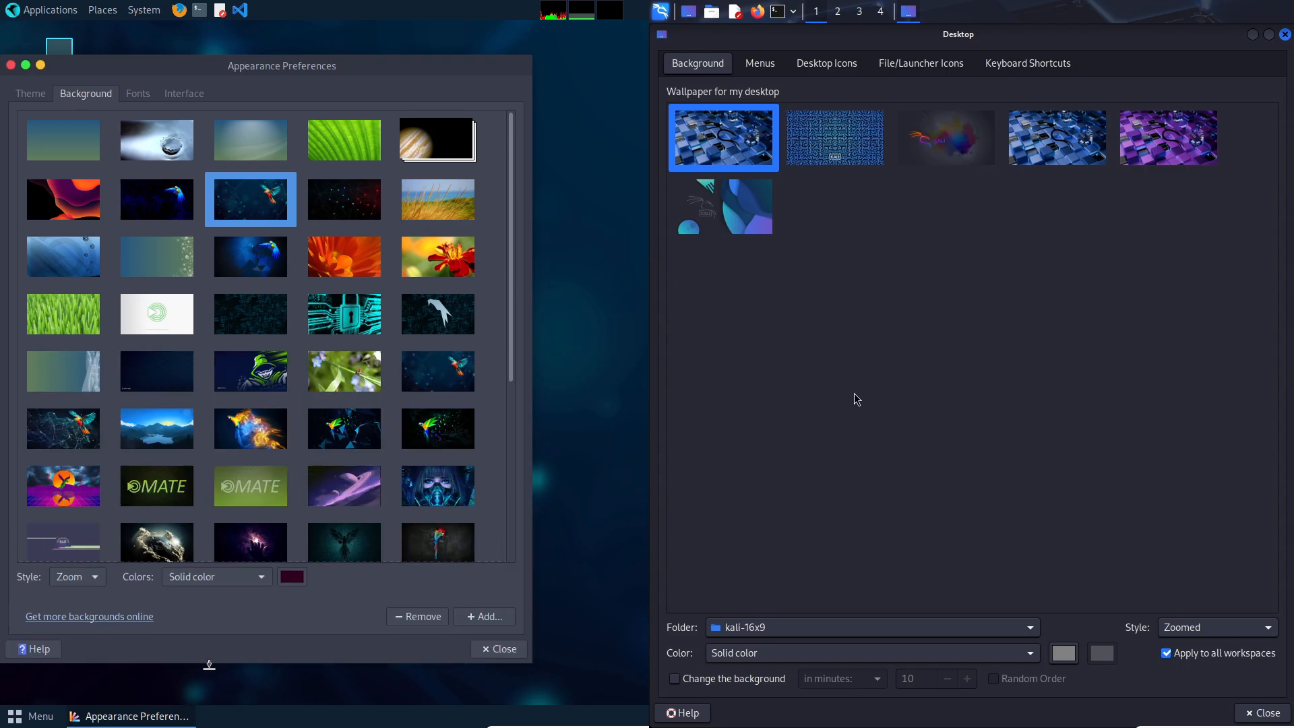
drag(508, 346, 494, 558)
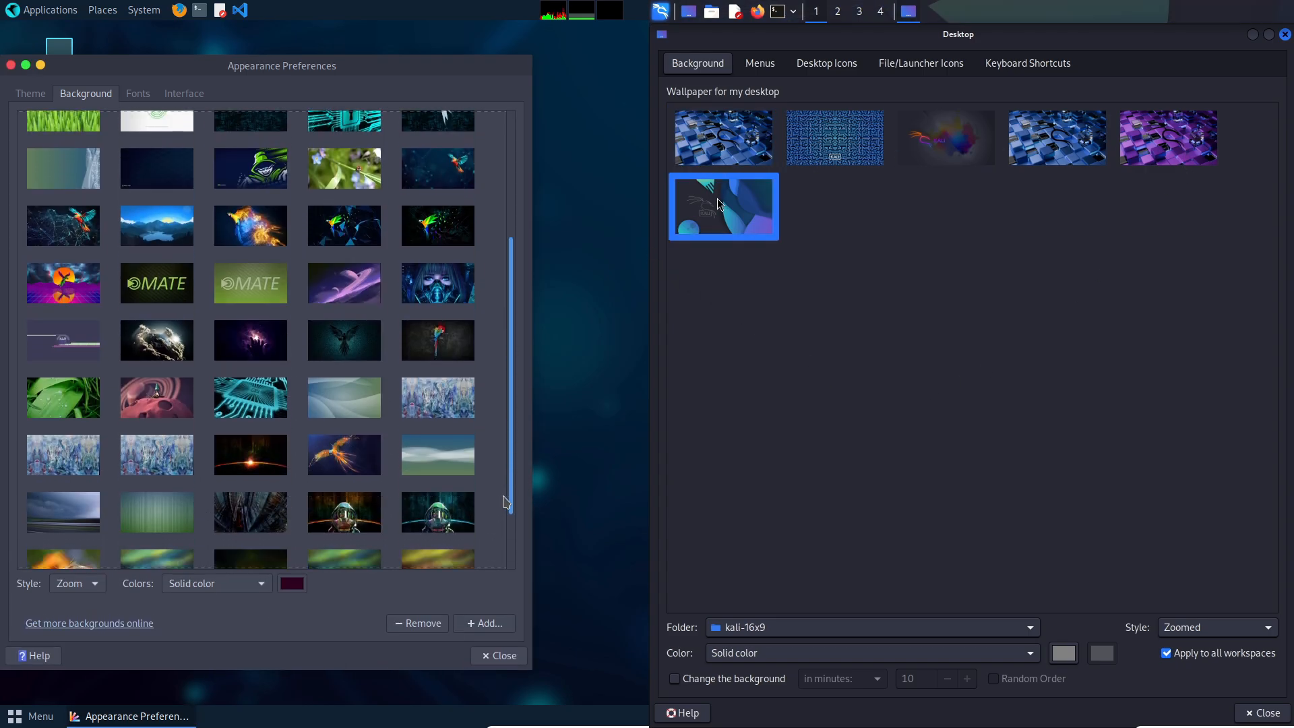
Set Kali's waves and Parrot's red waves wallpapers, browse Theme, Fonts, Interface, Menus and Icons tabs, and close both.
click(718, 204)
scroll(495, 562, up, 2)
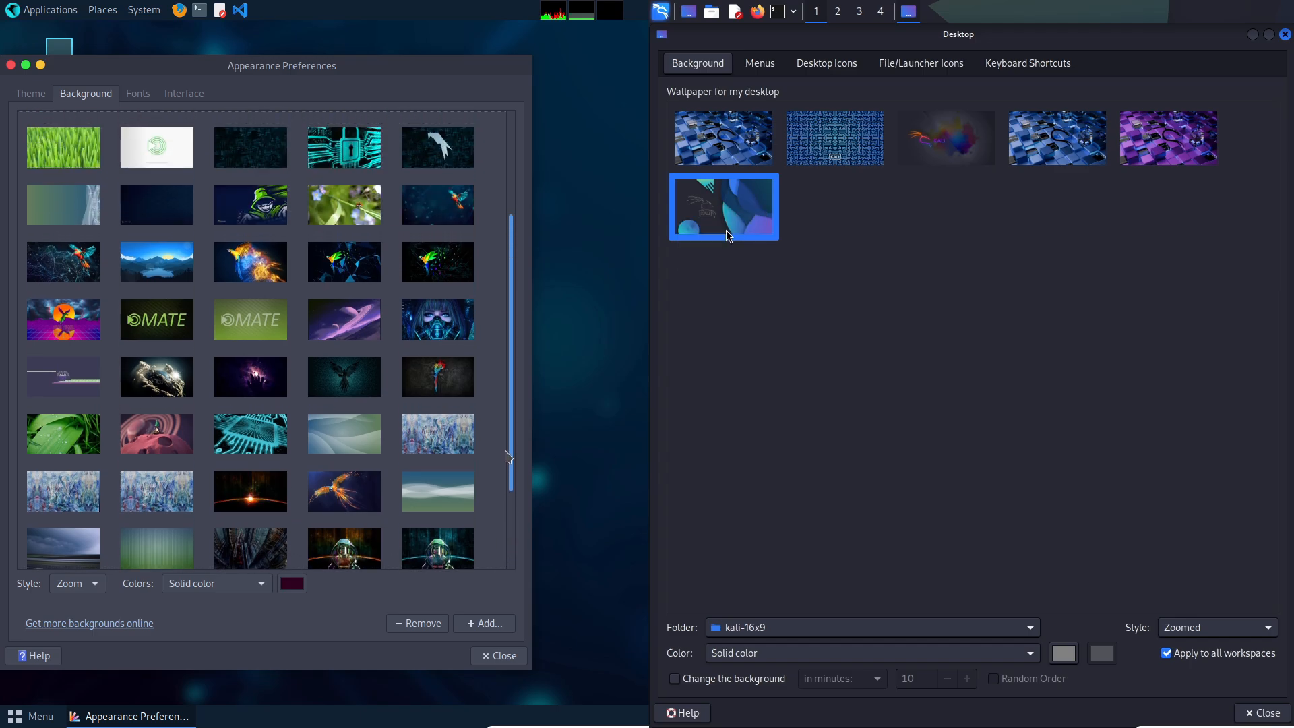
scroll(496, 560, down, 2)
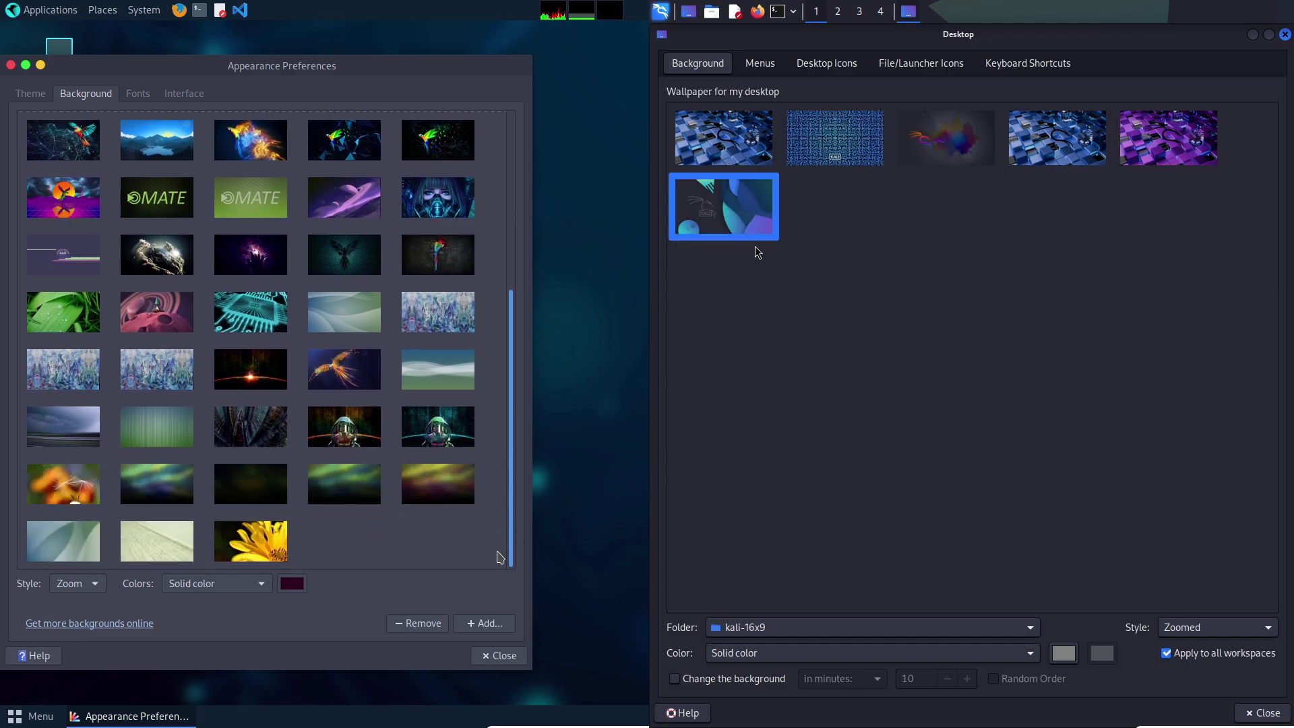
click(744, 68)
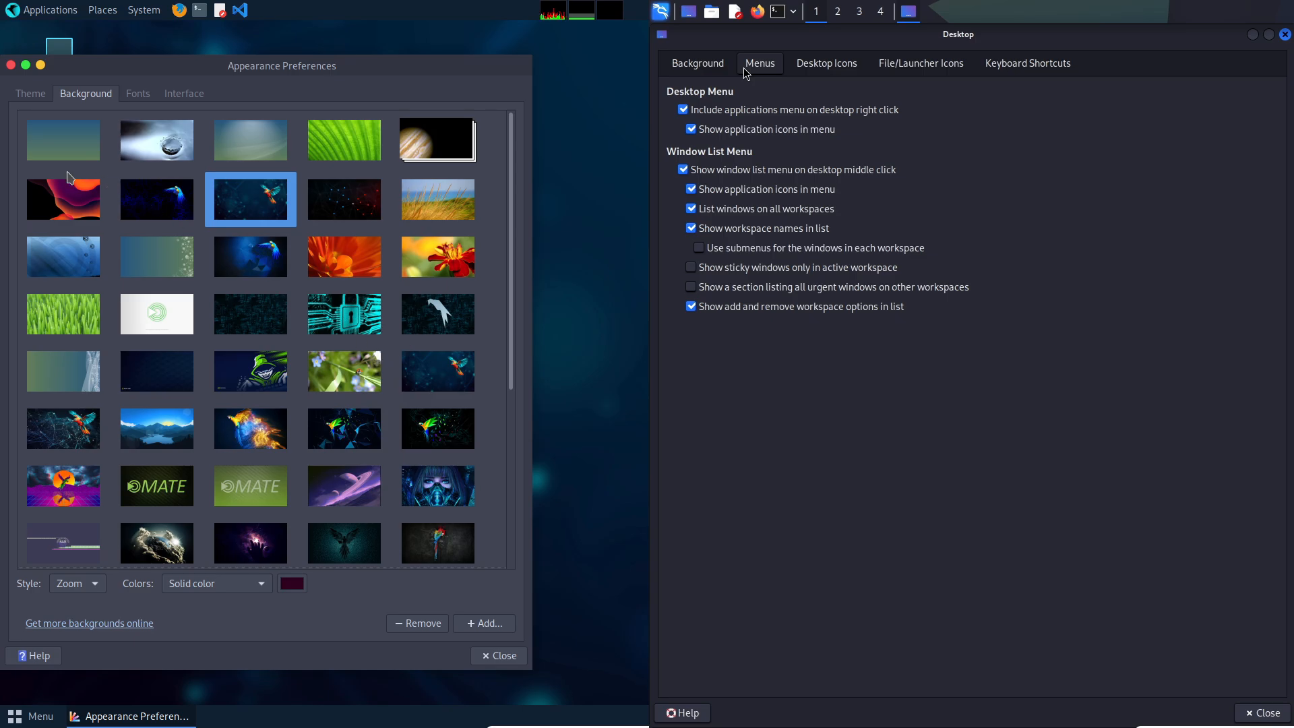
click(69, 177)
click(34, 93)
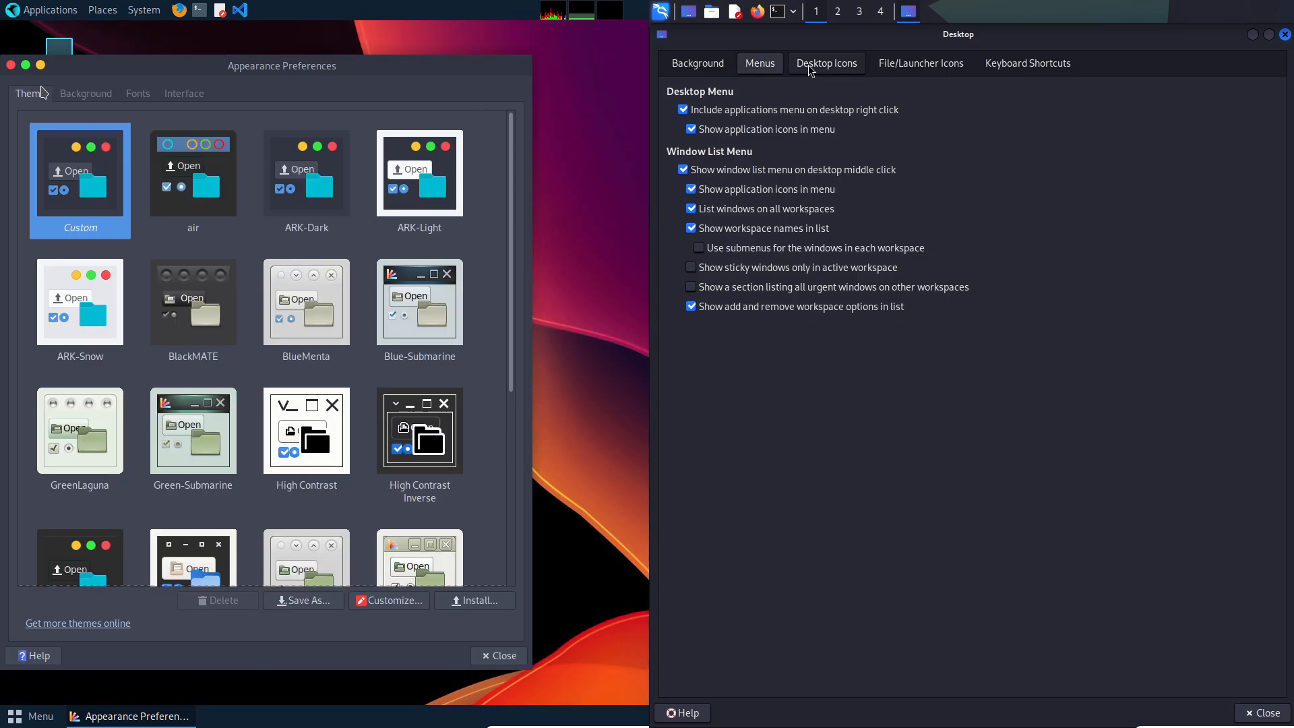
scroll(514, 194, down, 5)
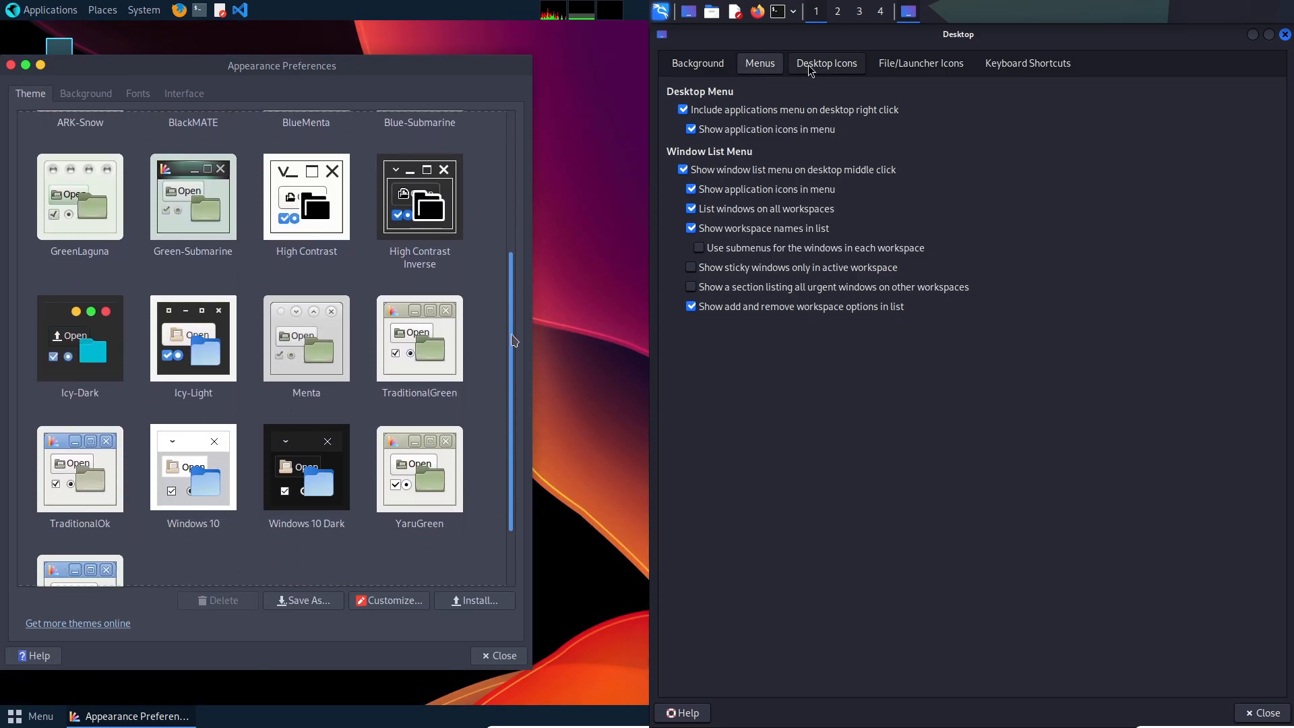
scroll(495, 225, up, 2)
click(808, 65)
click(80, 147)
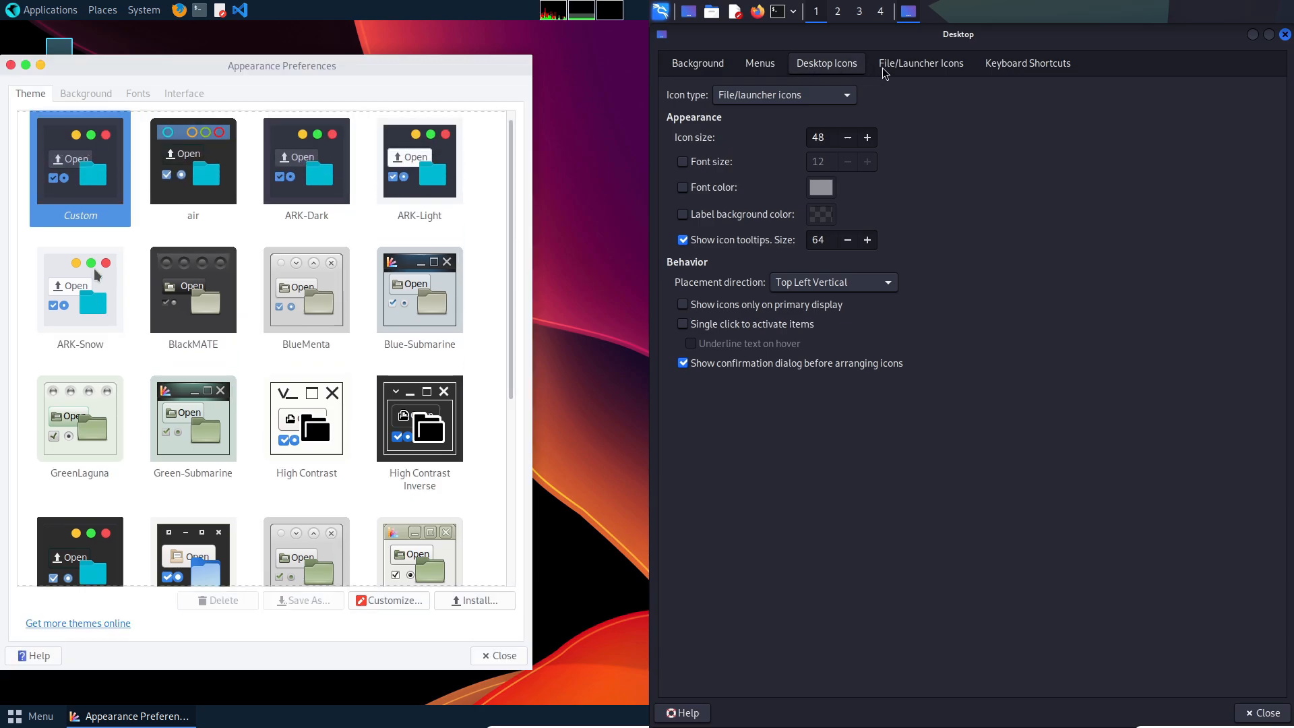
click(930, 69)
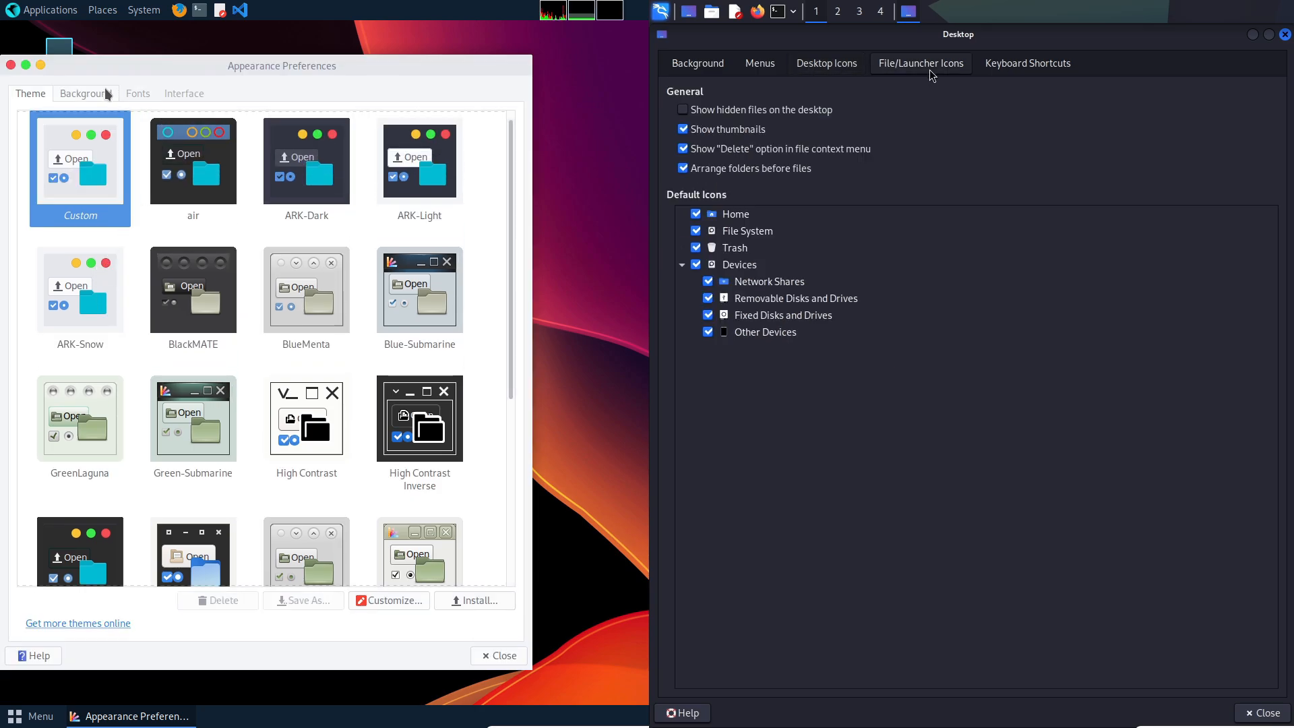
click(137, 93)
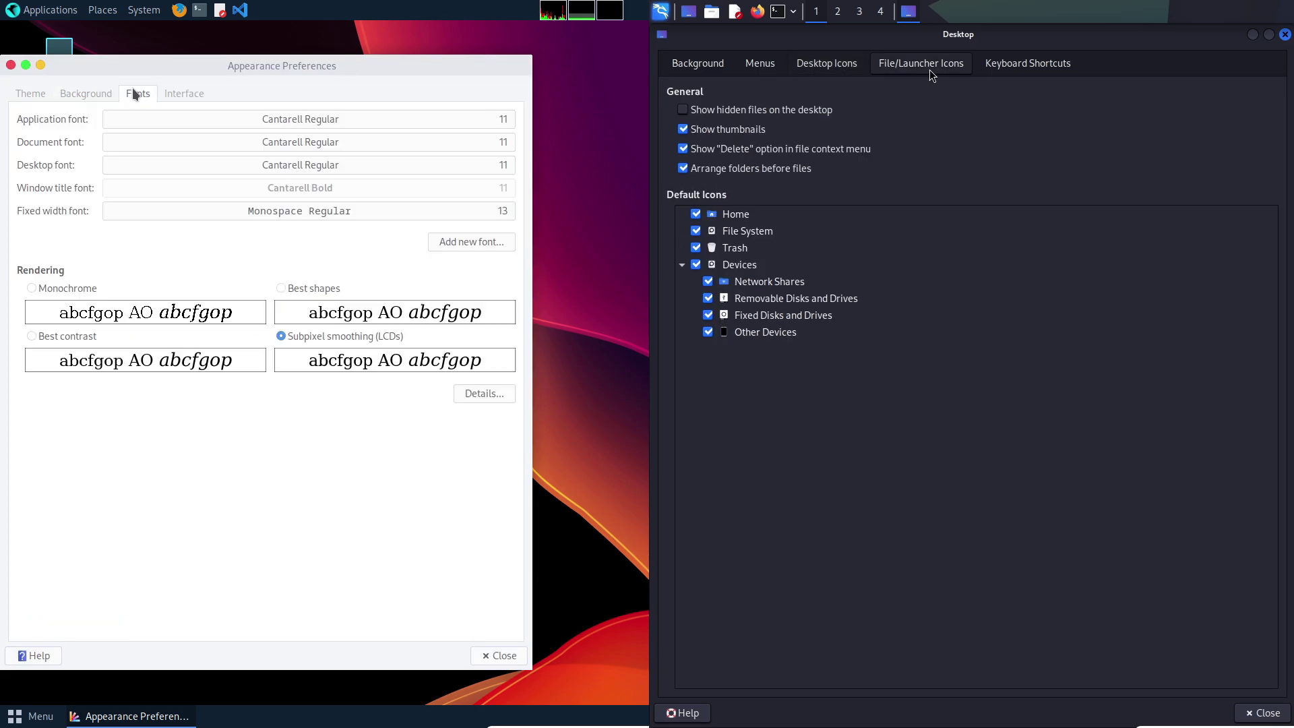
click(179, 95)
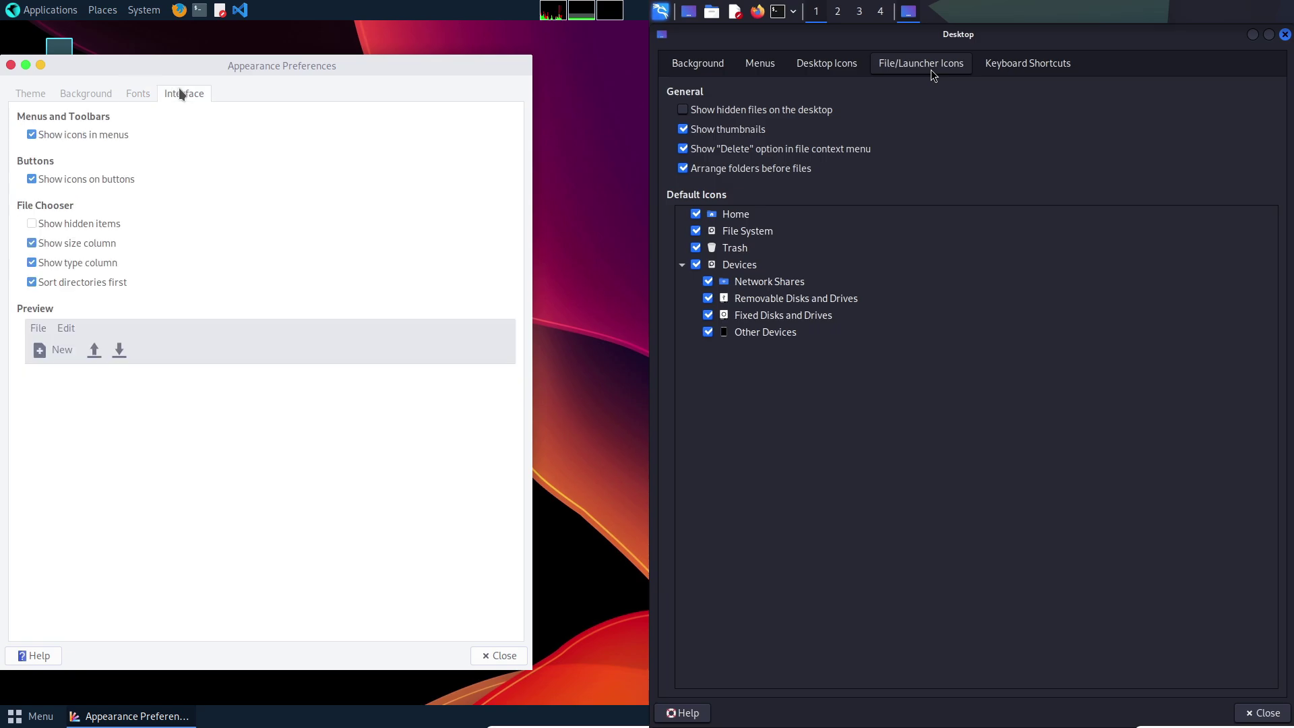
click(991, 70)
click(498, 656)
mouse_move(1276, 244)
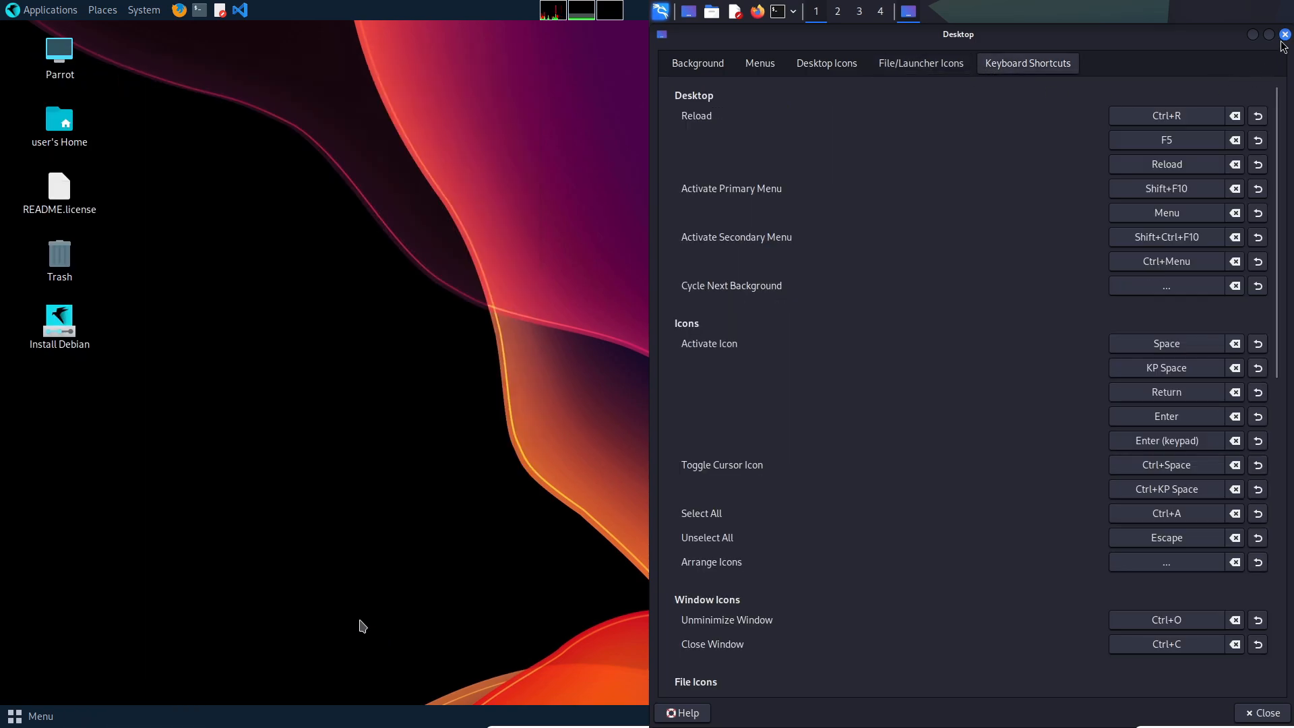
click(1285, 37)
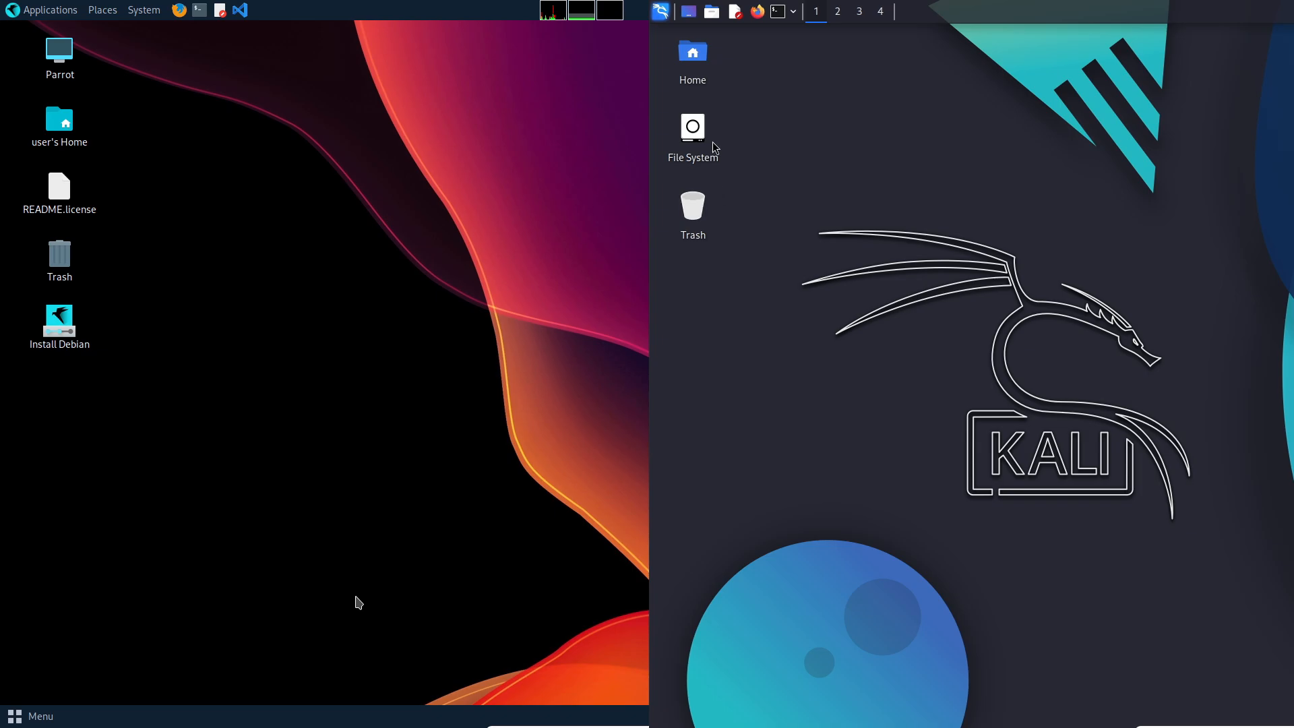
Open Kali's File System in Thunar and show Parrot's Accessories applications.
right_click(696, 149)
click(713, 164)
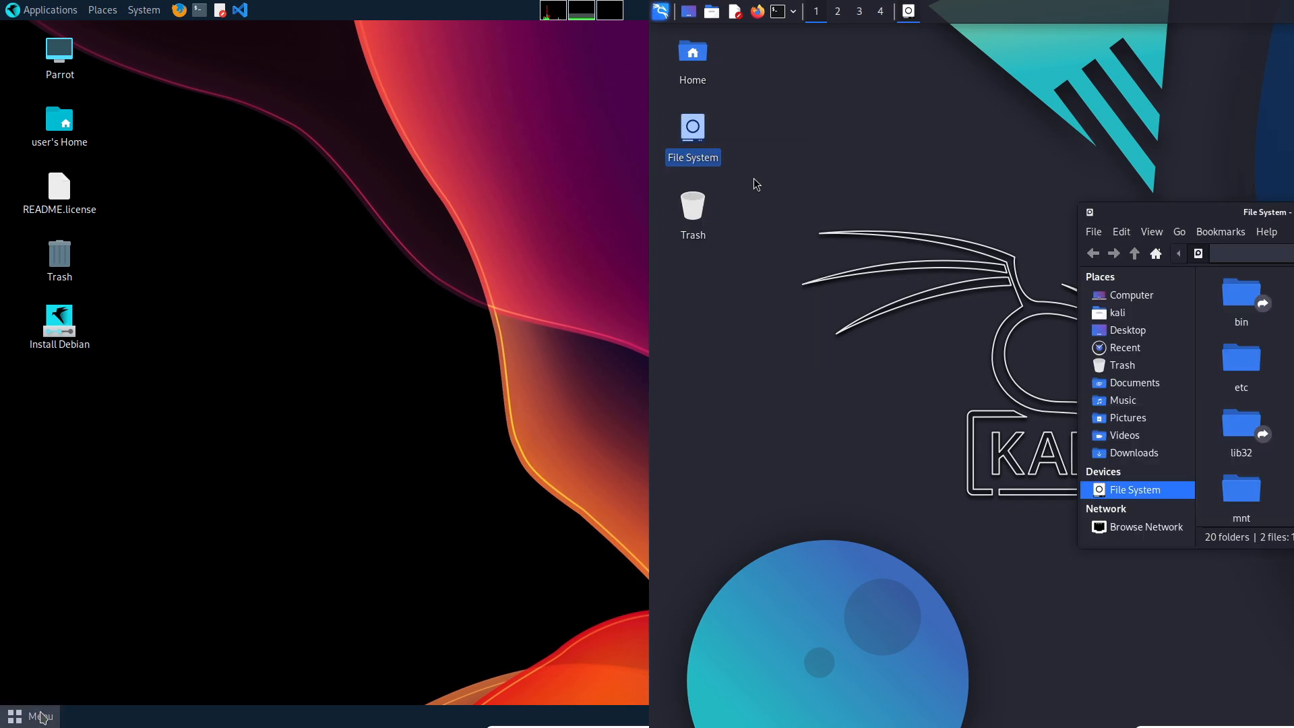
click(41, 716)
click(73, 400)
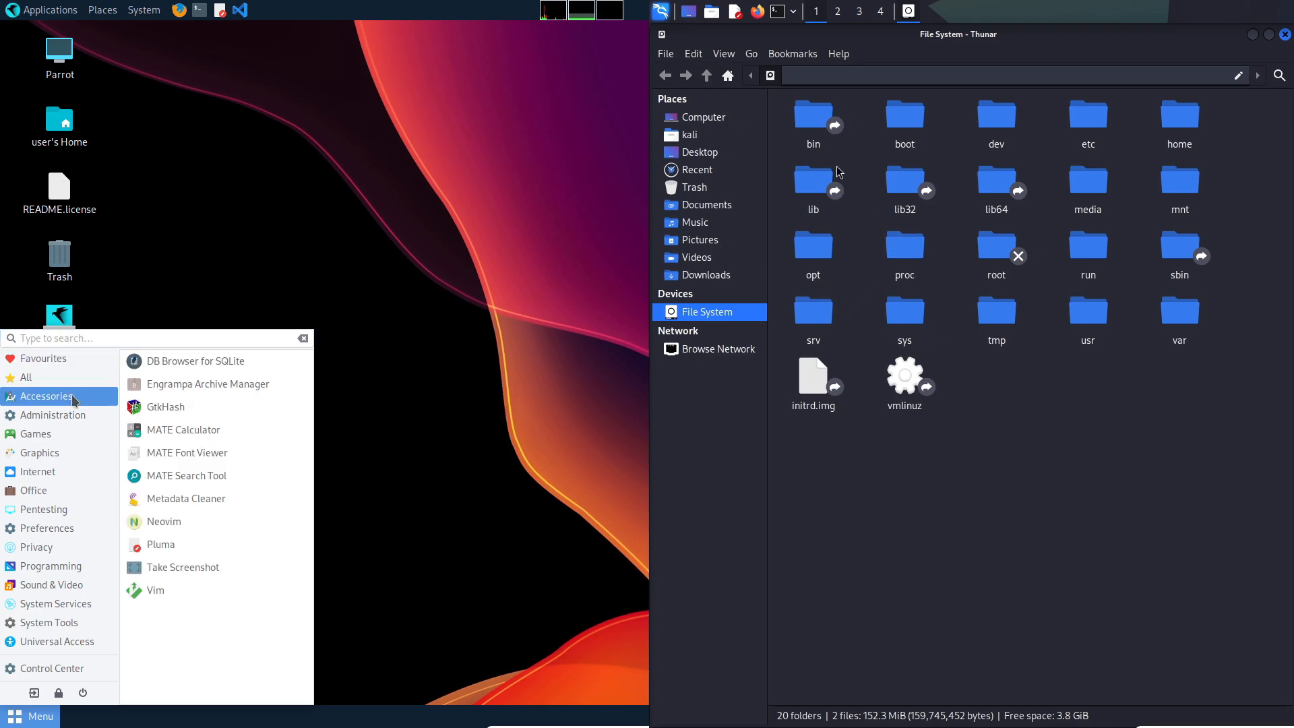
Browse Thunar's Preferences through Side Pane, Behavior, Advanced and Shortcuts, then close them.
click(694, 54)
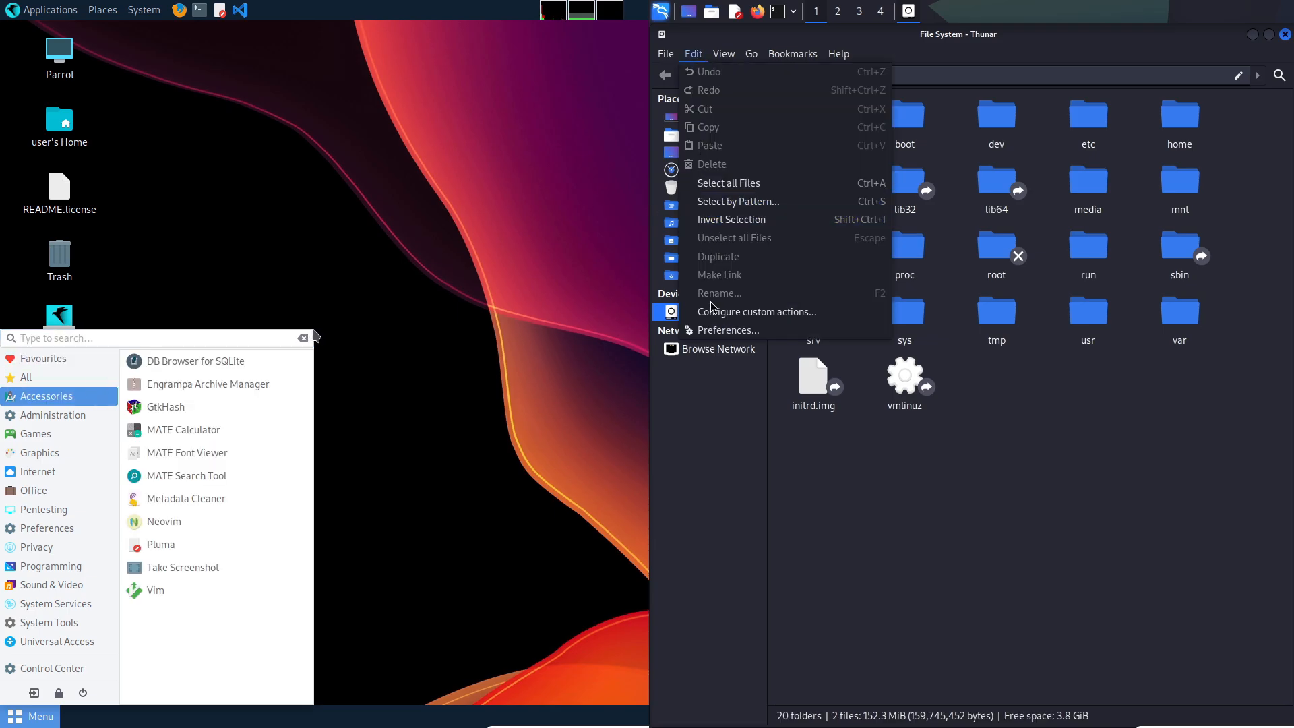
click(726, 330)
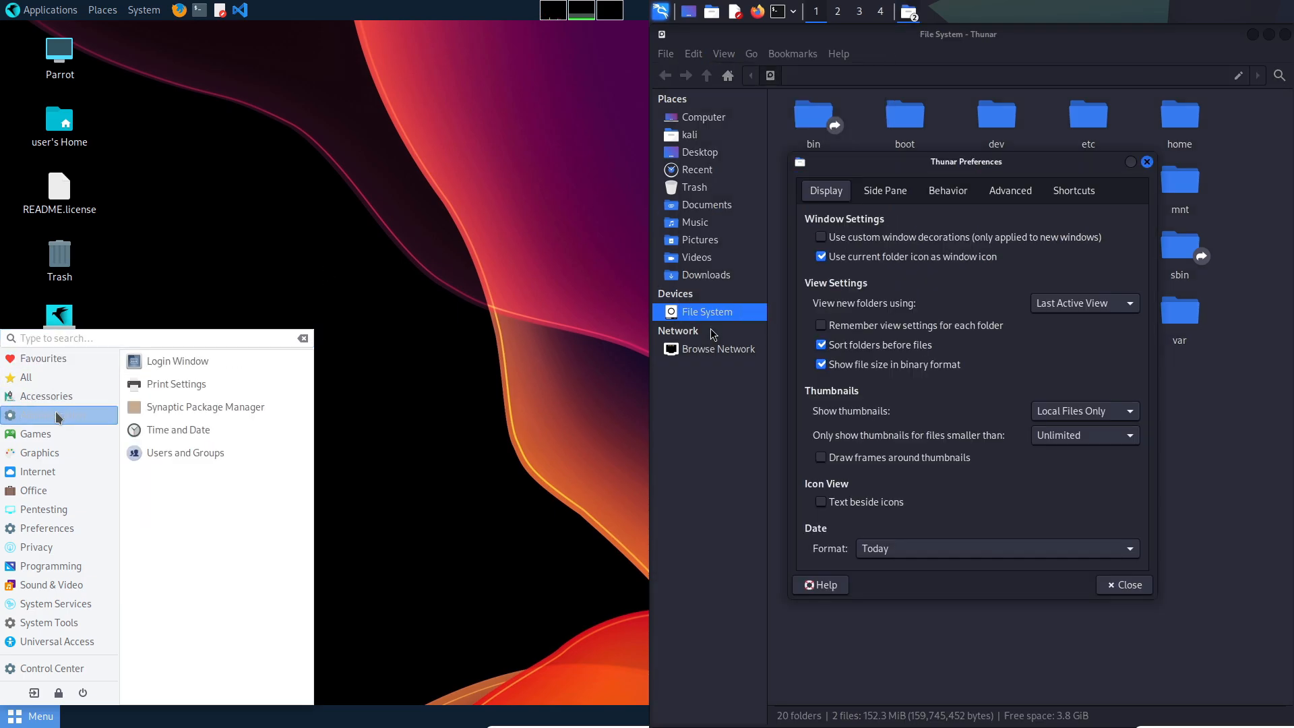
click(884, 190)
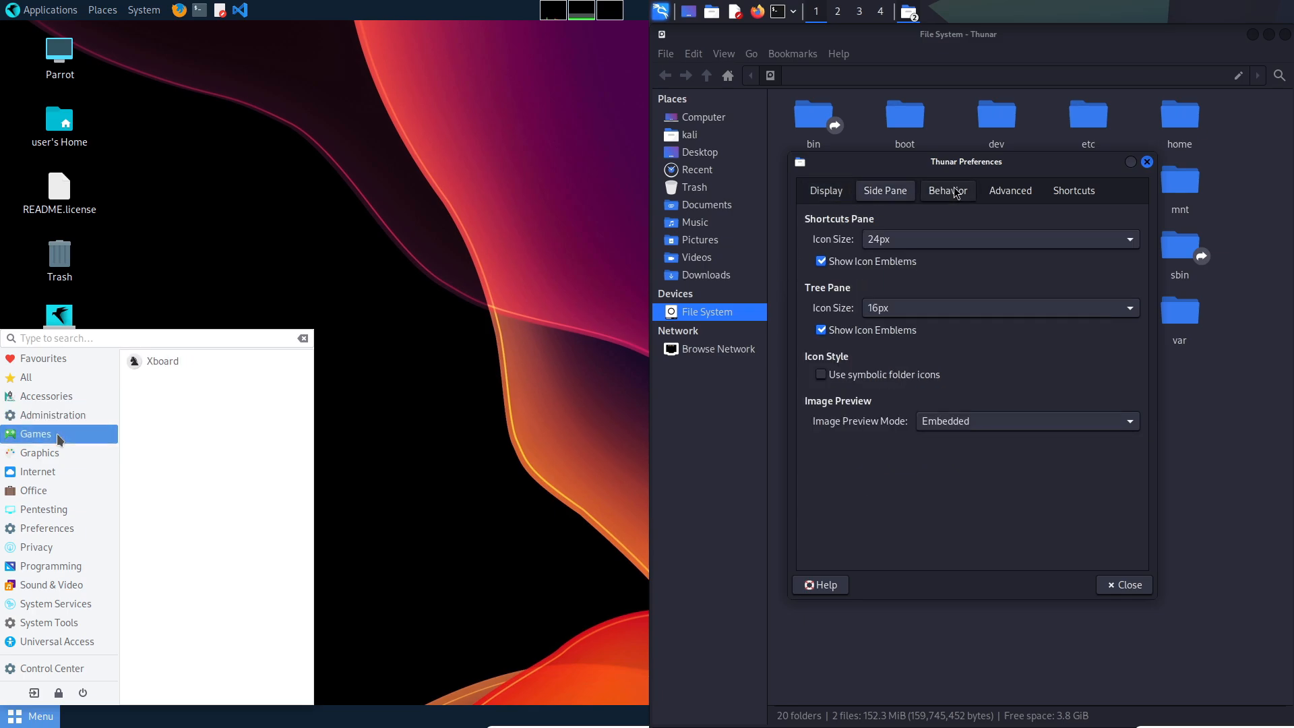
click(949, 191)
click(1011, 190)
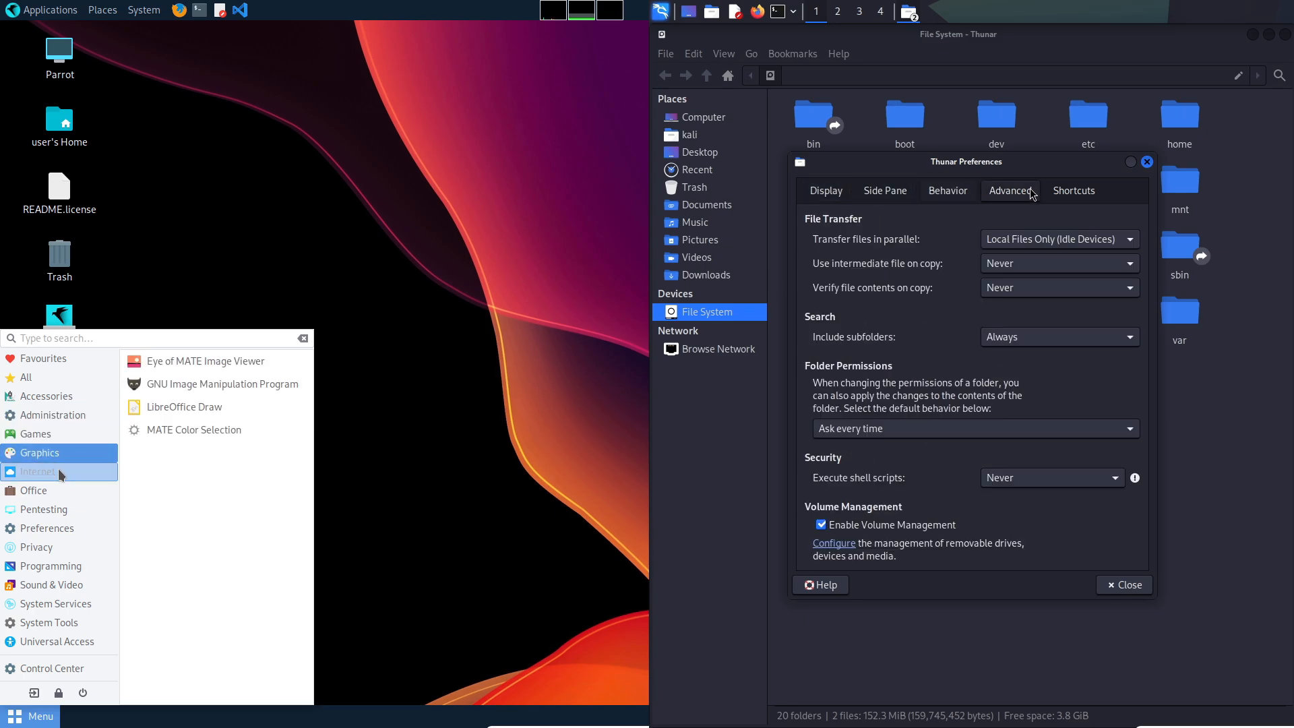
click(1064, 195)
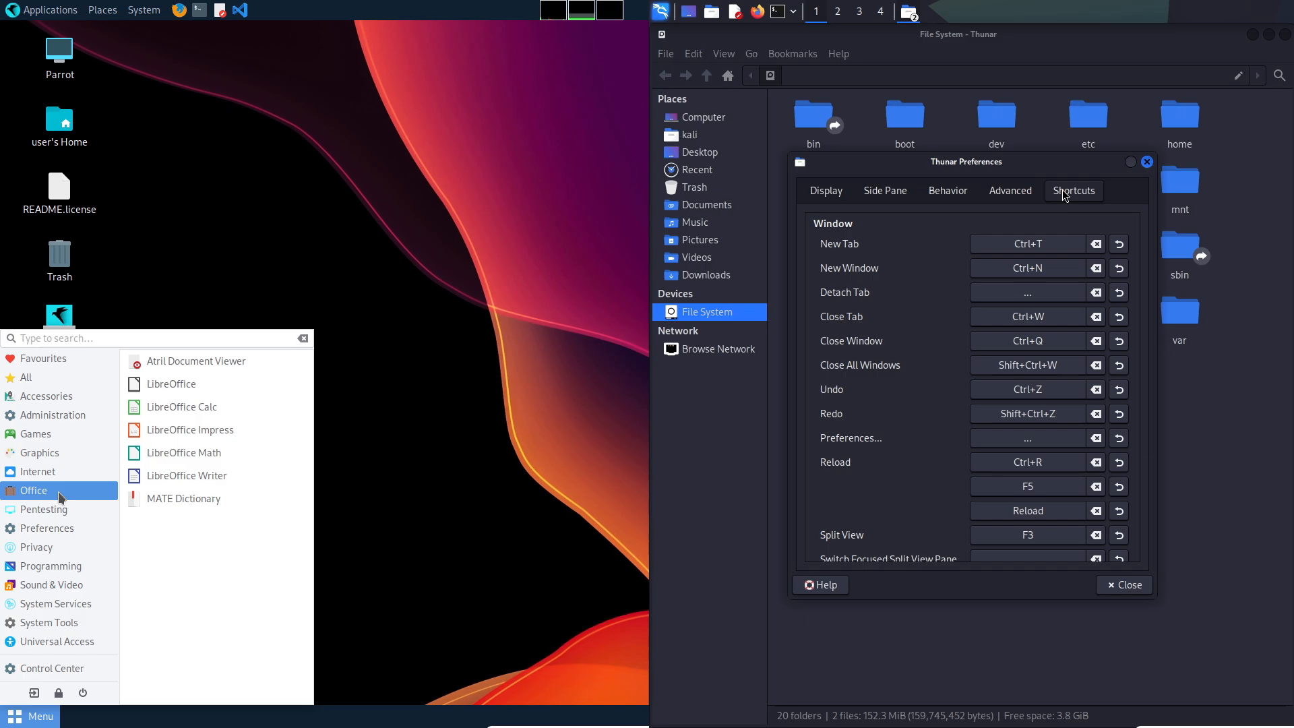
click(1147, 163)
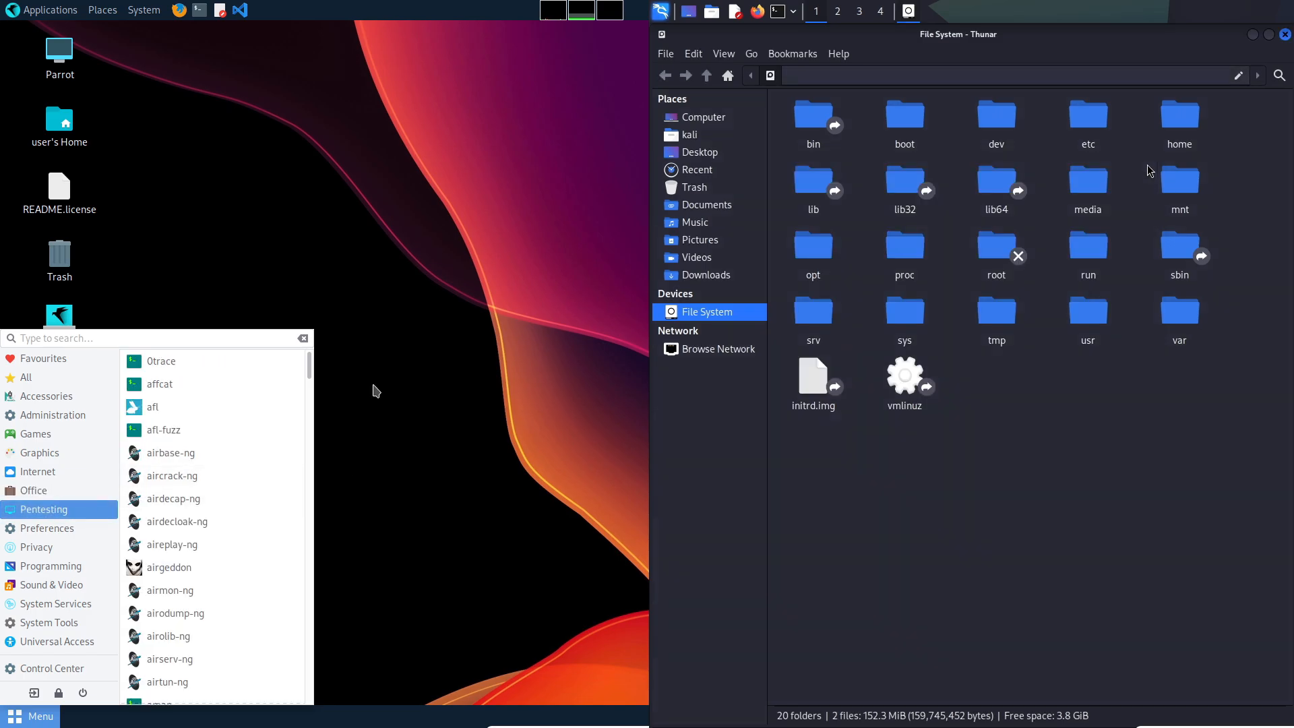
View Thunar's About and close the file manager, then show Parrot's Pentesting tools list.
click(319, 329)
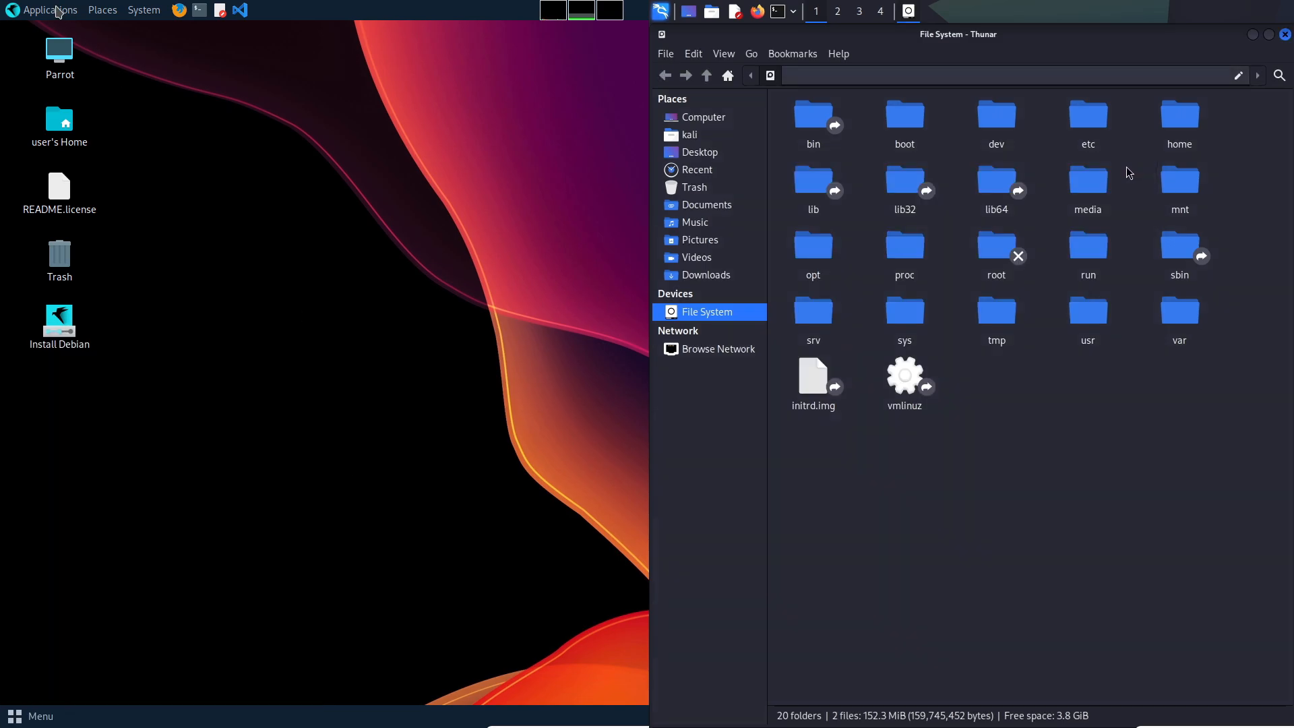
click(51, 10)
click(838, 52)
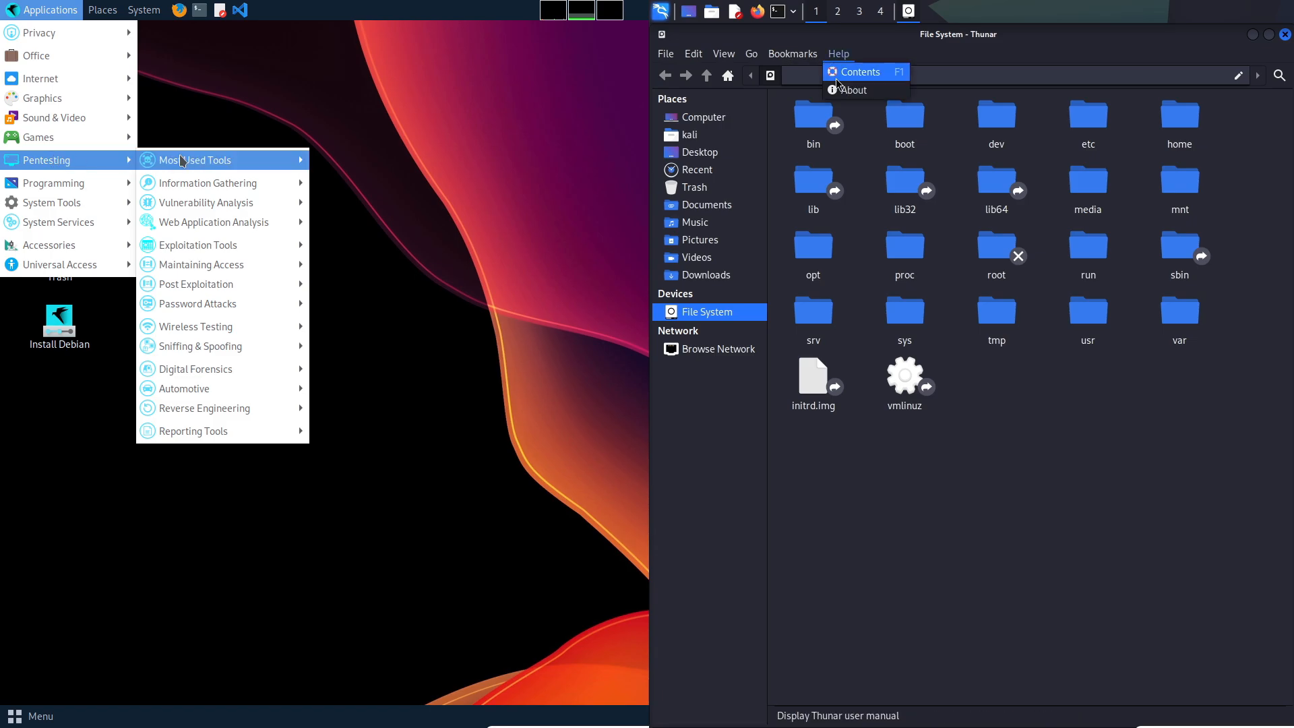
click(853, 90)
mouse_move(194, 161)
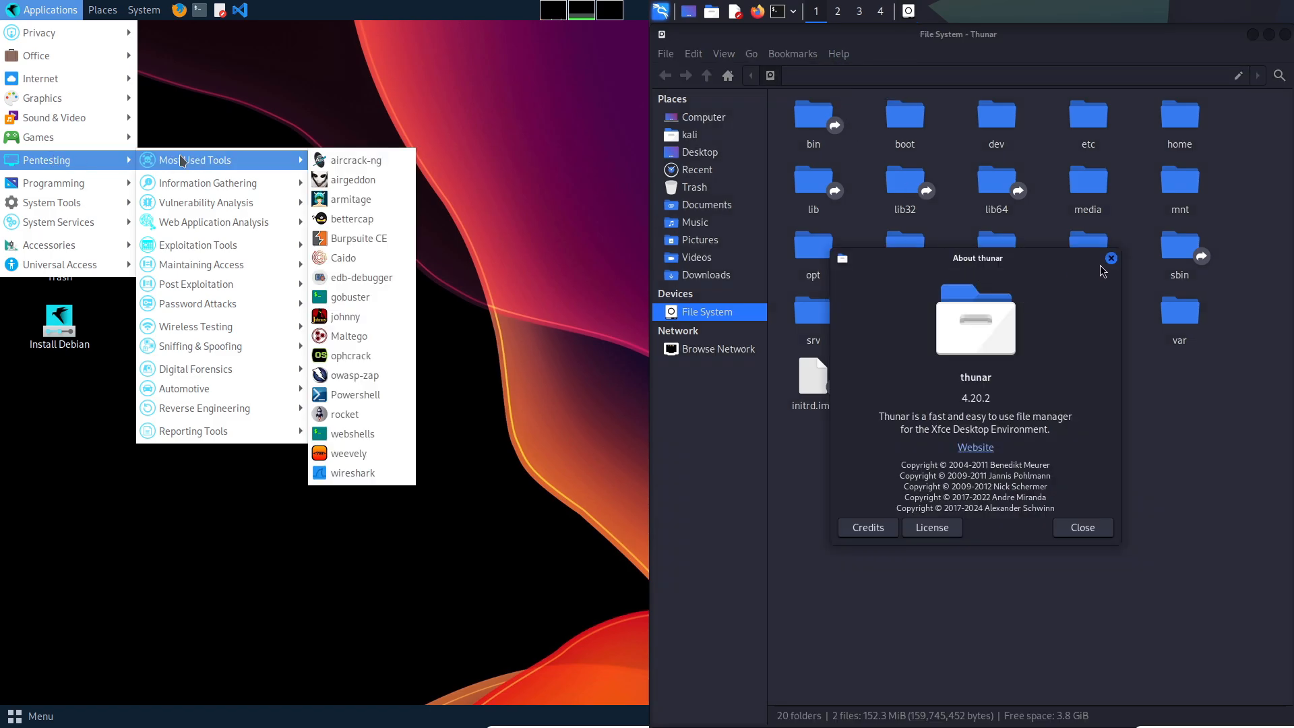
click(1111, 261)
click(1284, 36)
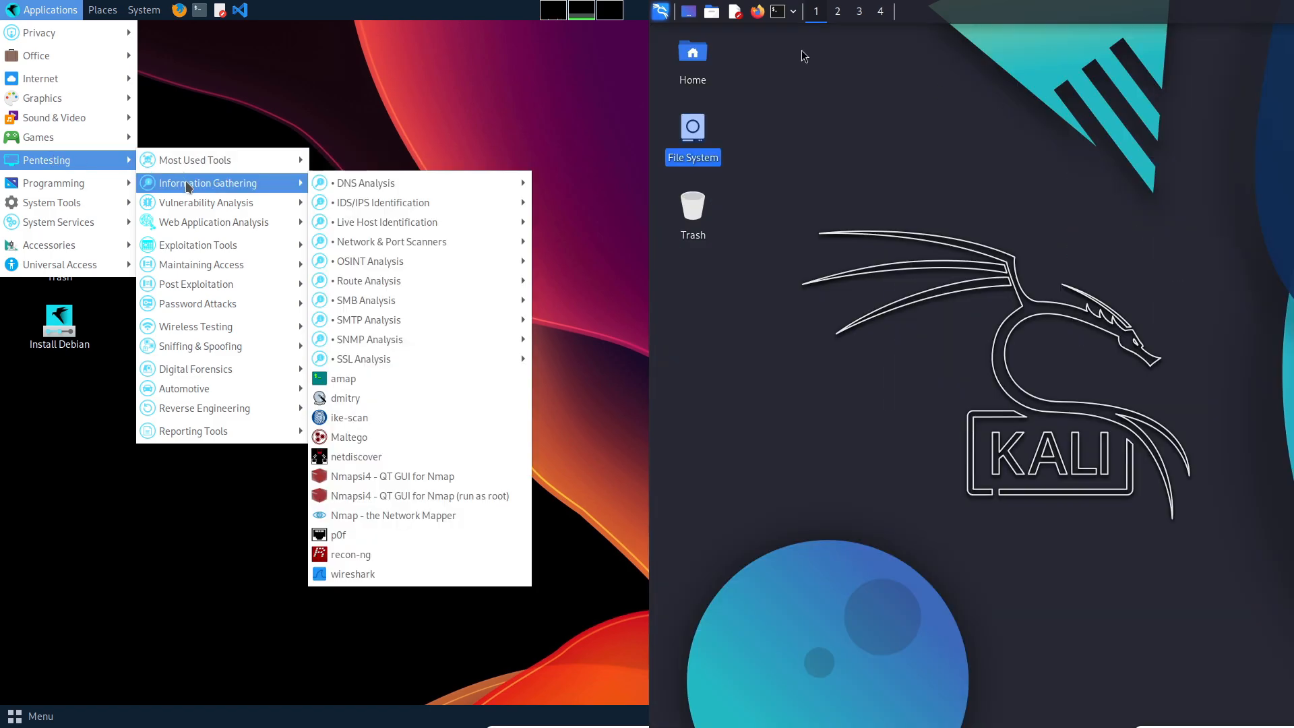
click(662, 11)
click(14, 717)
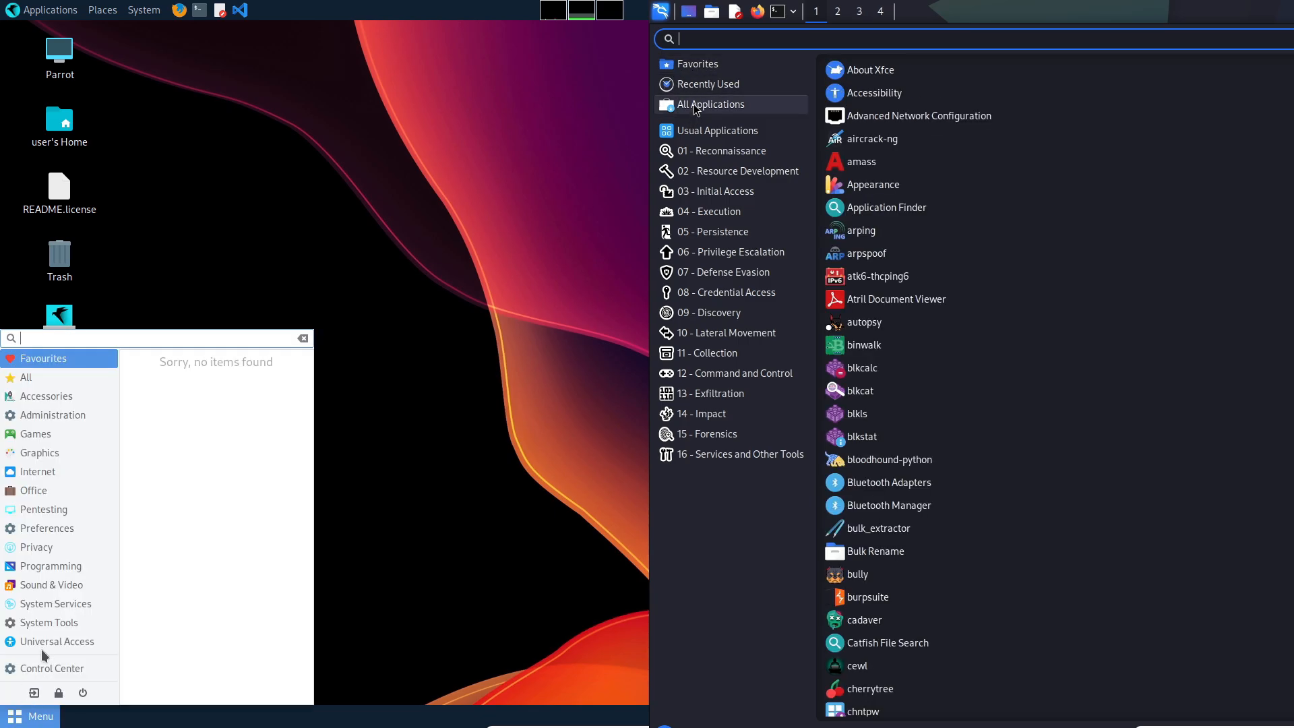
key(Escape)
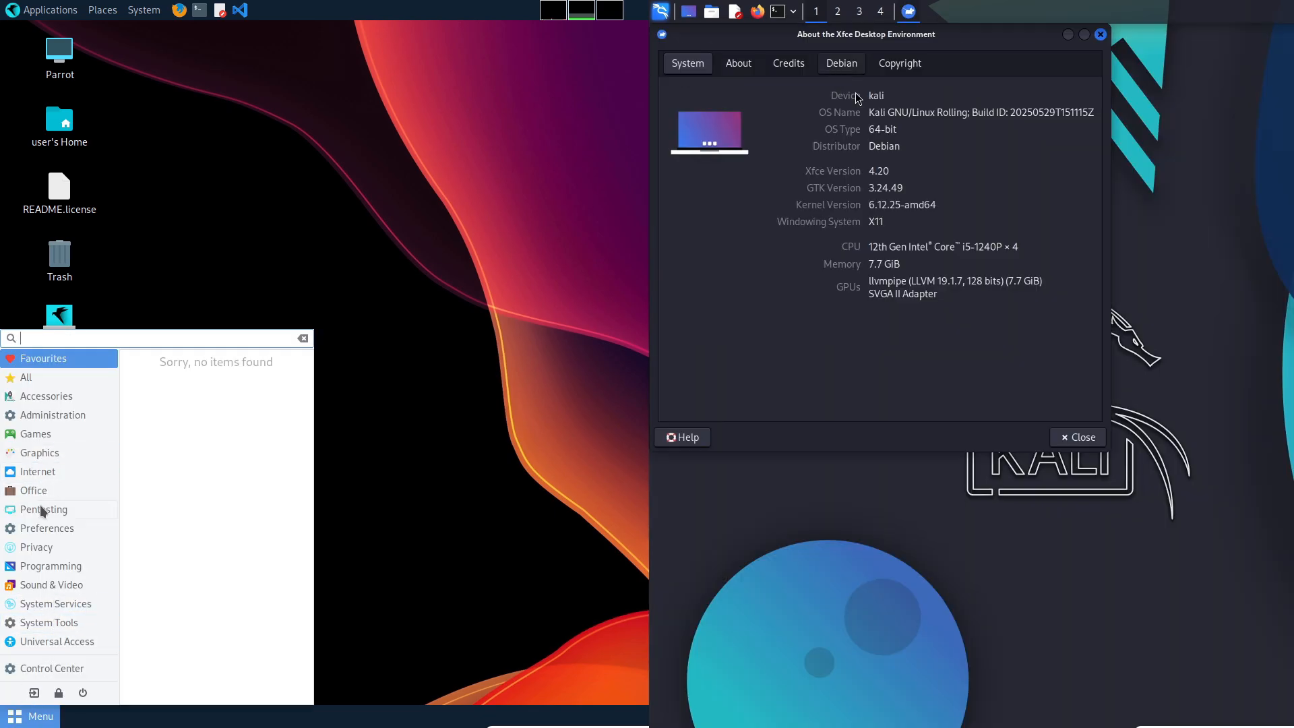
click(41, 511)
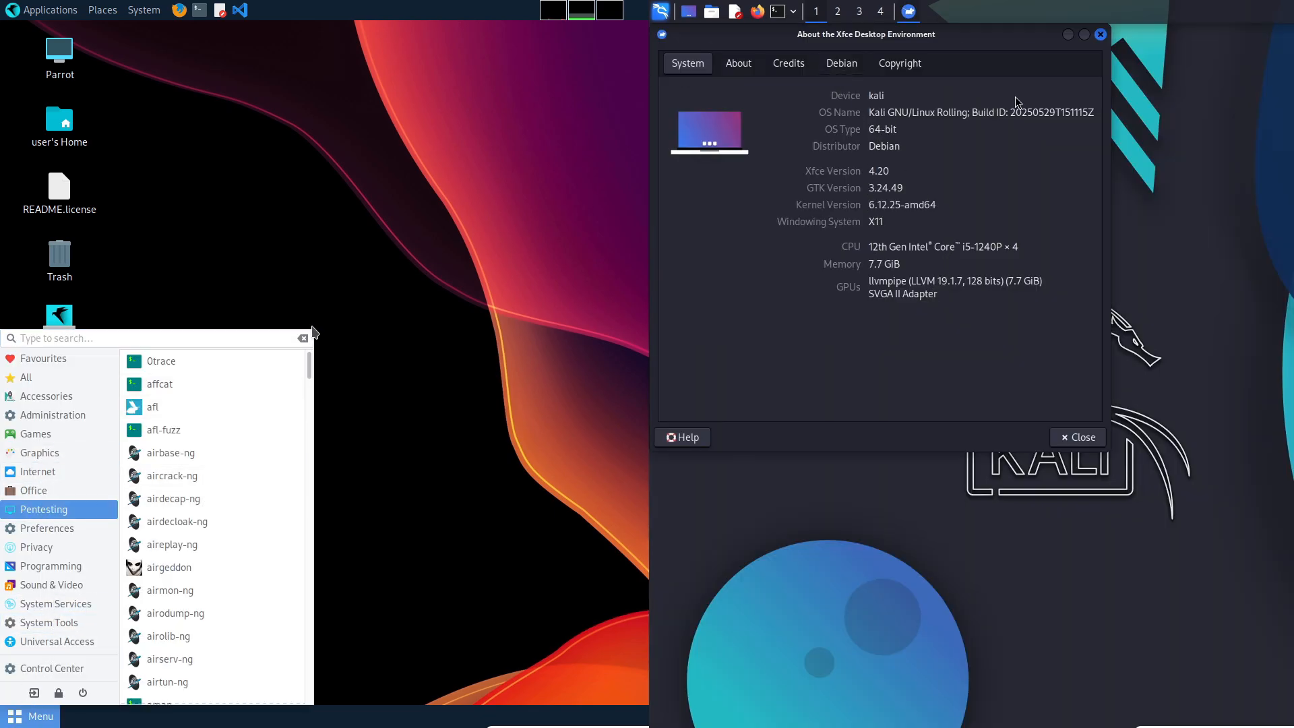
click(1099, 36)
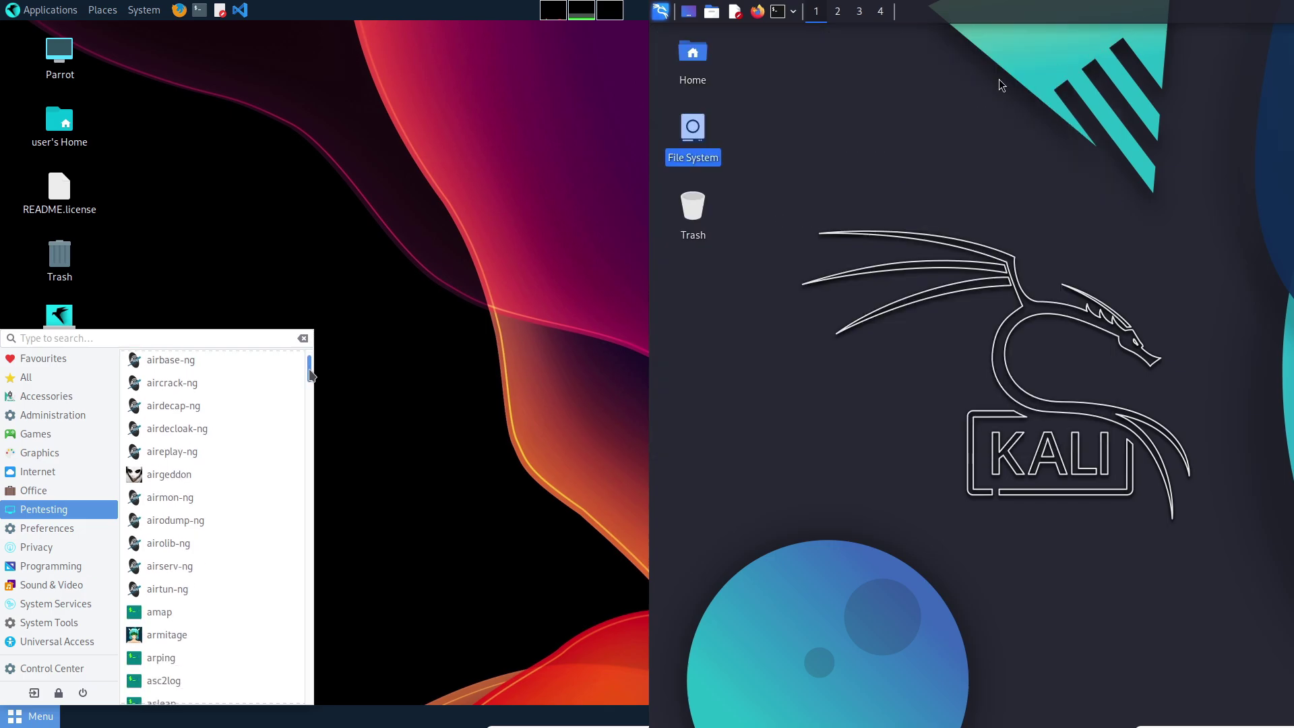
drag(310, 371, 311, 556)
Launch Kali's Firefox, go to the Kali Linux site's Blog and open the 2025.2 release post.
click(757, 13)
click(743, 91)
click(1241, 126)
click(973, 345)
scroll(971, 405, down, 5)
click(751, 585)
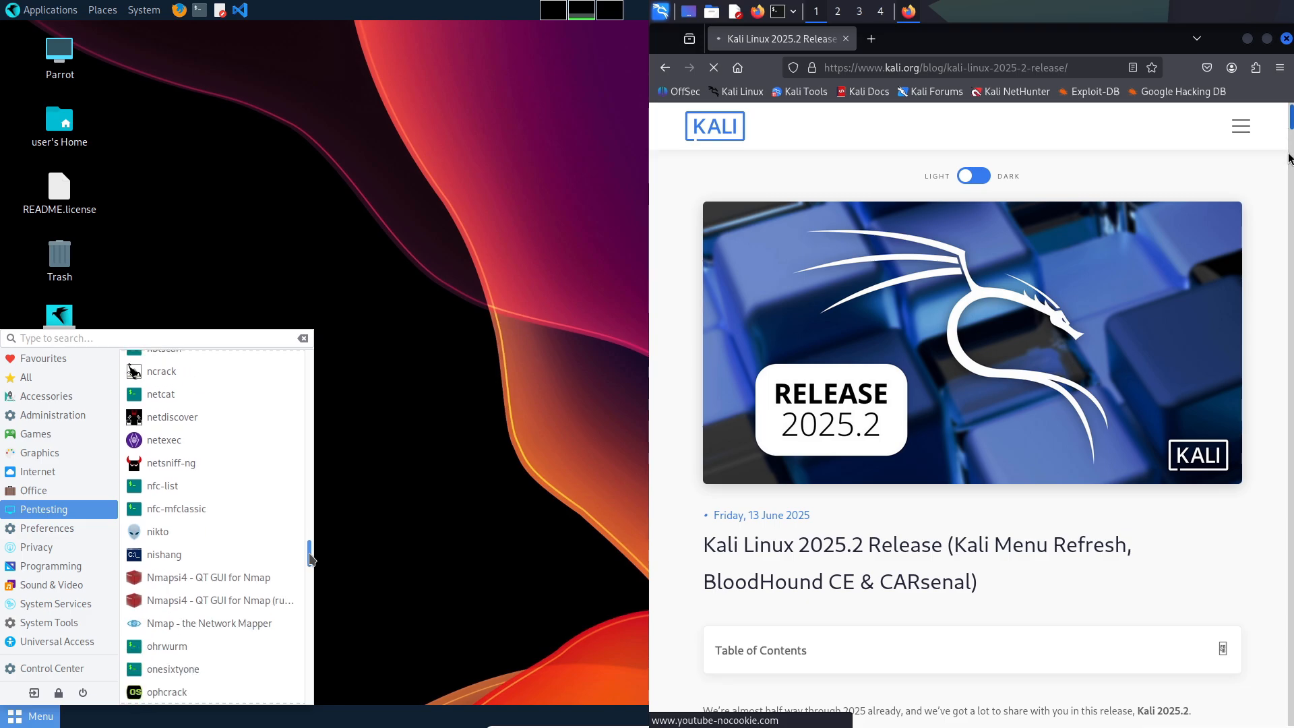
drag(1291, 142, 1283, 303)
drag(312, 557, 312, 597)
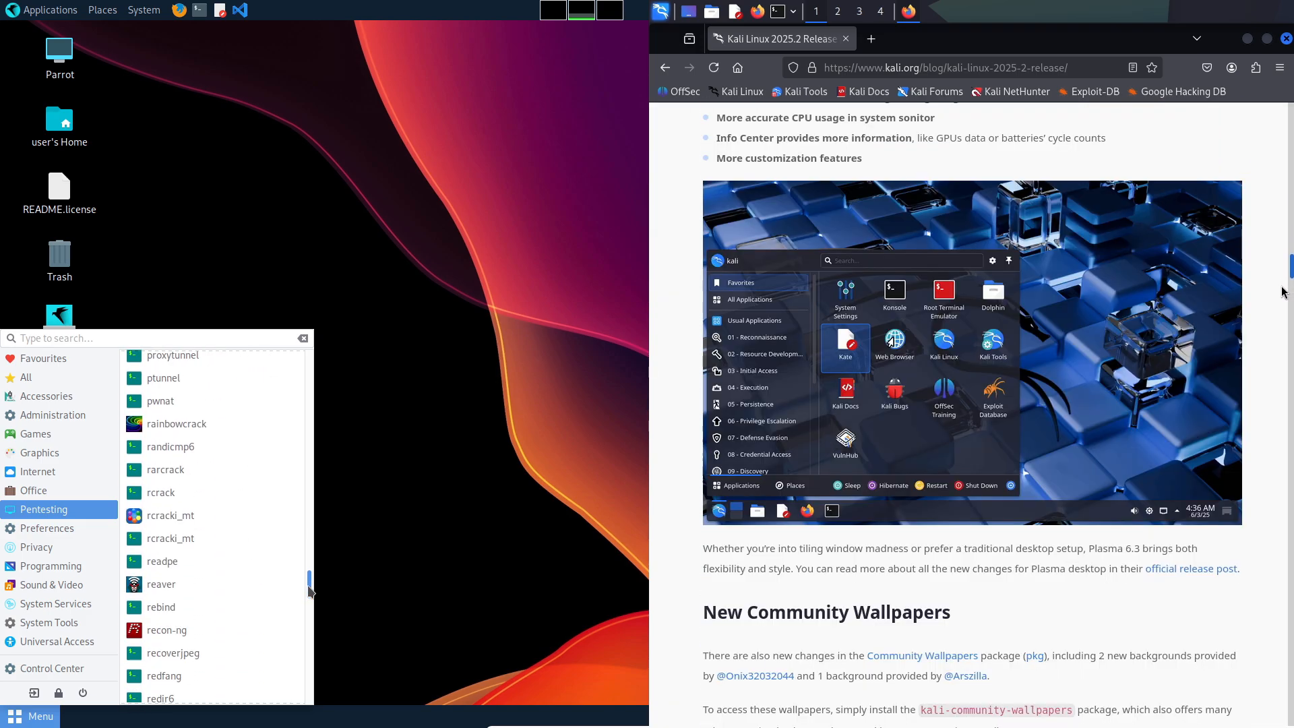
drag(1281, 314, 1277, 353)
drag(312, 602, 313, 648)
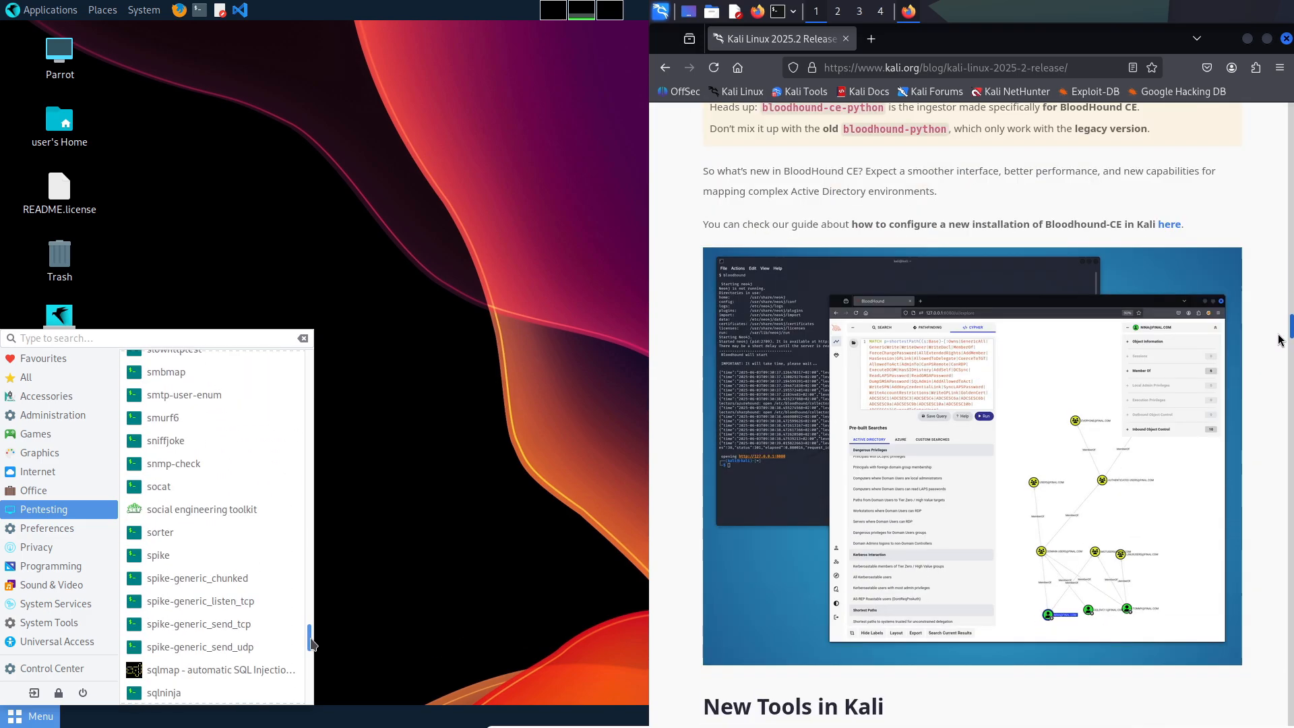
drag(1278, 353, 1263, 572)
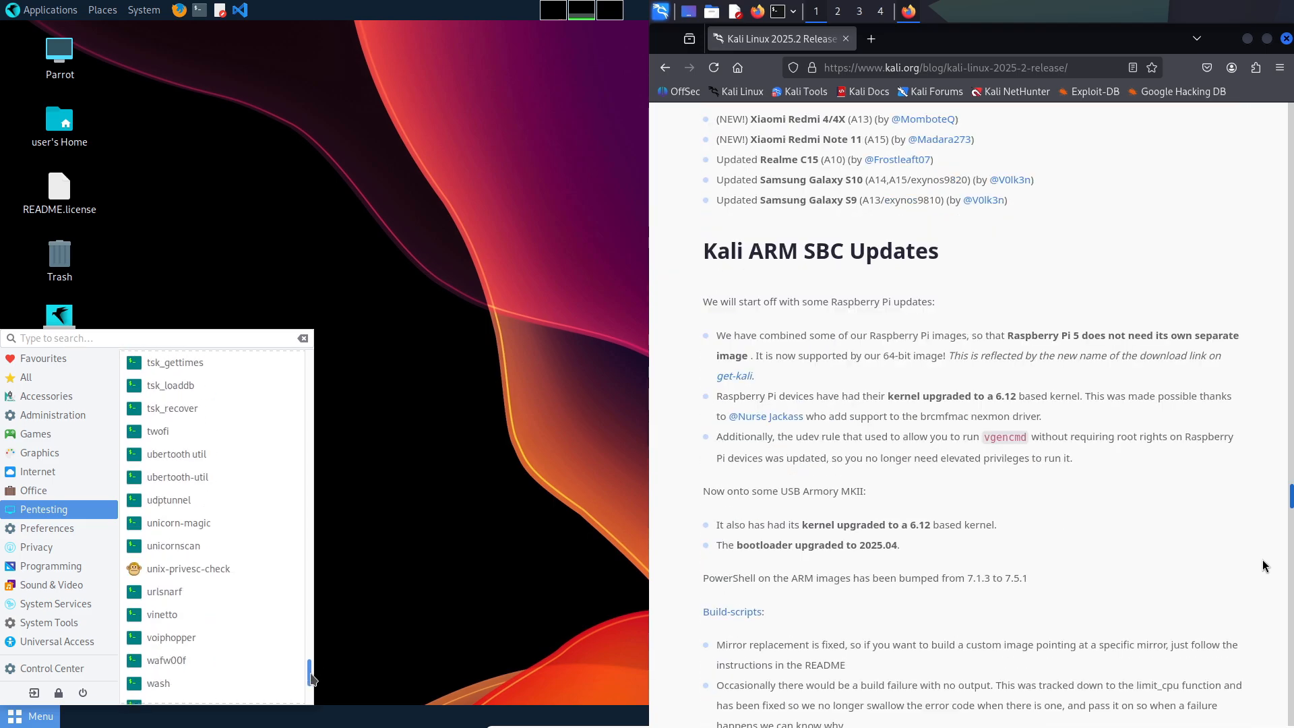
drag(312, 647, 311, 688)
drag(1262, 571, 1256, 603)
drag(312, 690, 312, 702)
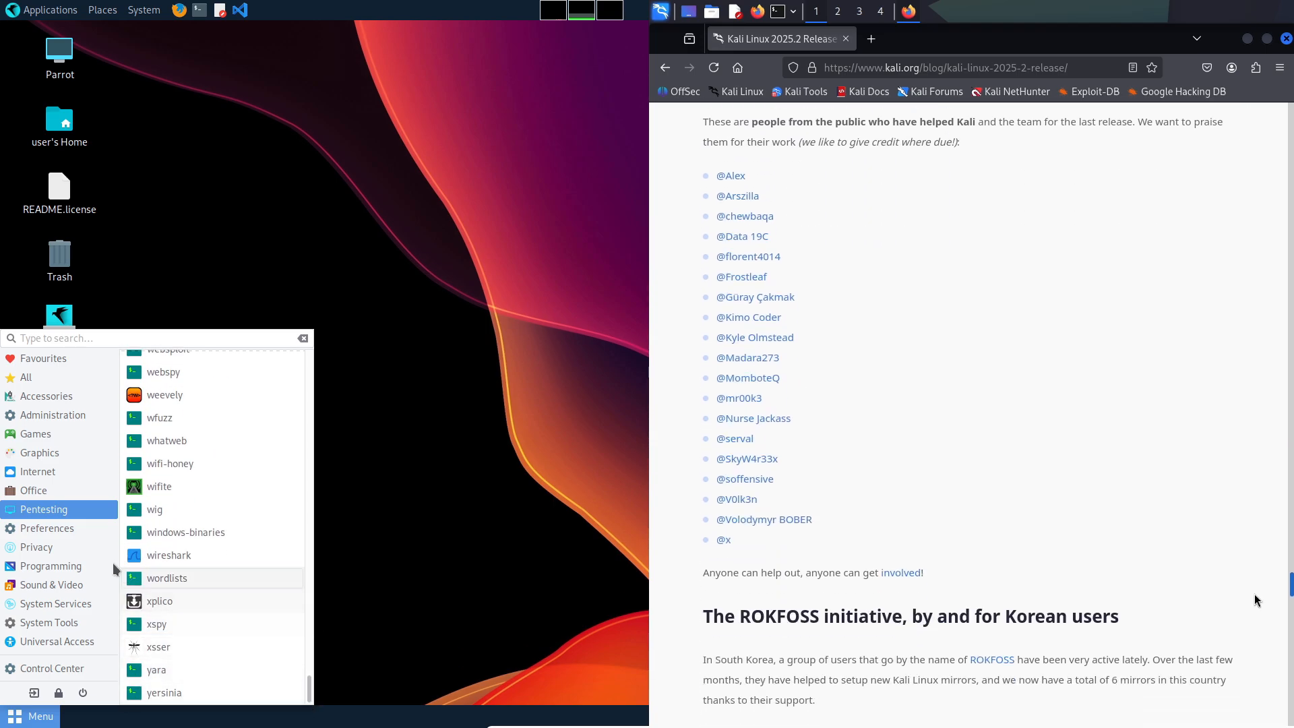
Show Parrot's Preferences, Privacy and Programming application categories.
click(85, 529)
drag(1256, 604, 1257, 606)
drag(311, 546, 311, 399)
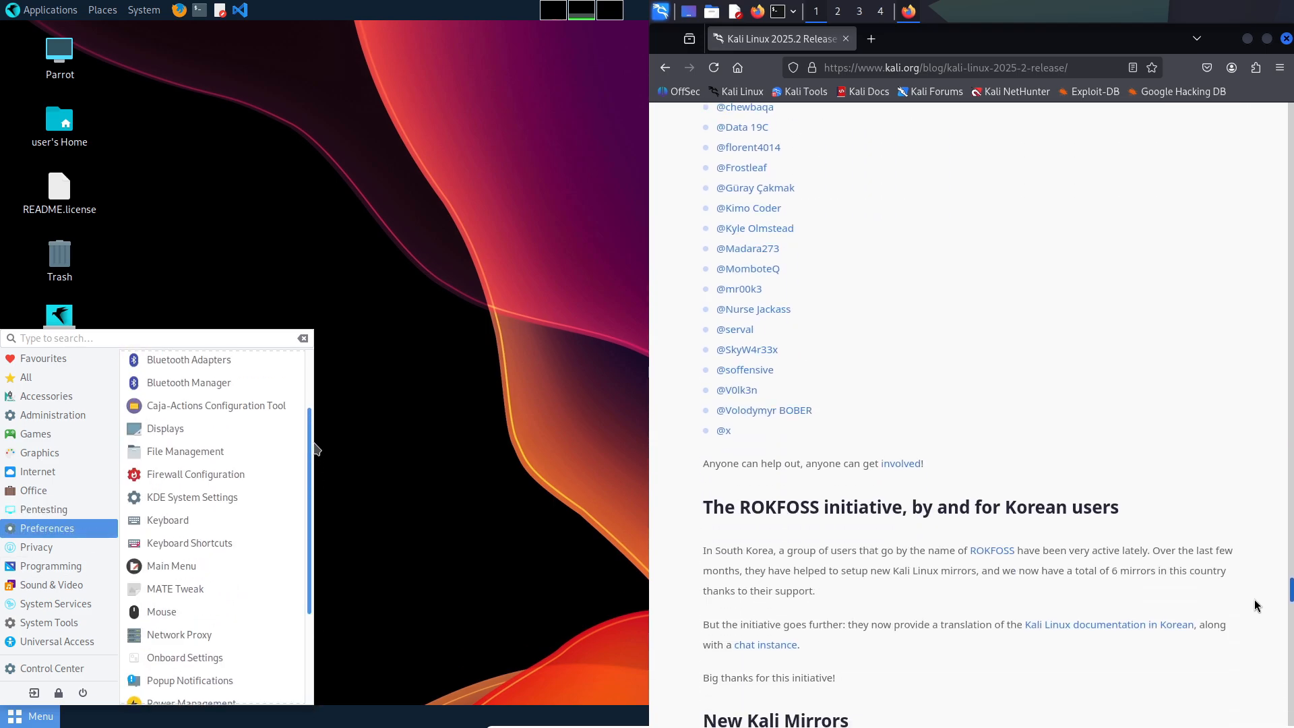
drag(1257, 606, 1258, 664)
drag(311, 399, 306, 579)
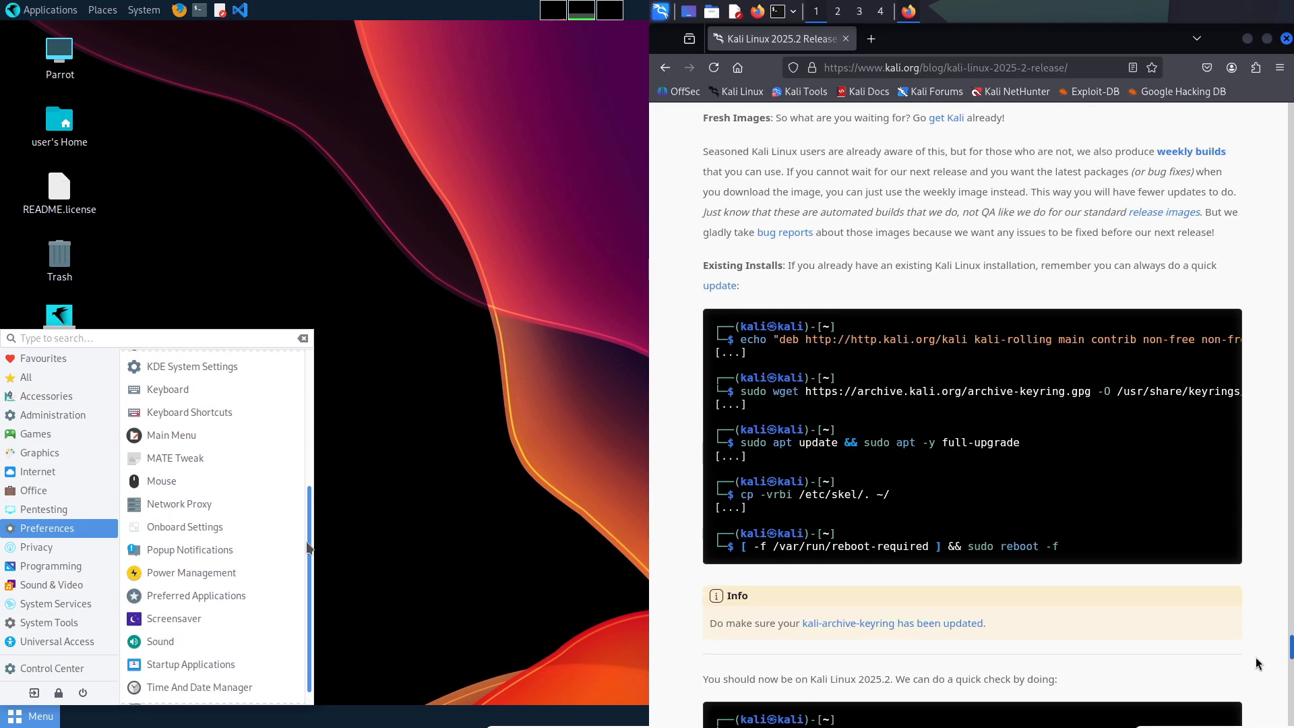
drag(1258, 665, 1258, 677)
click(99, 550)
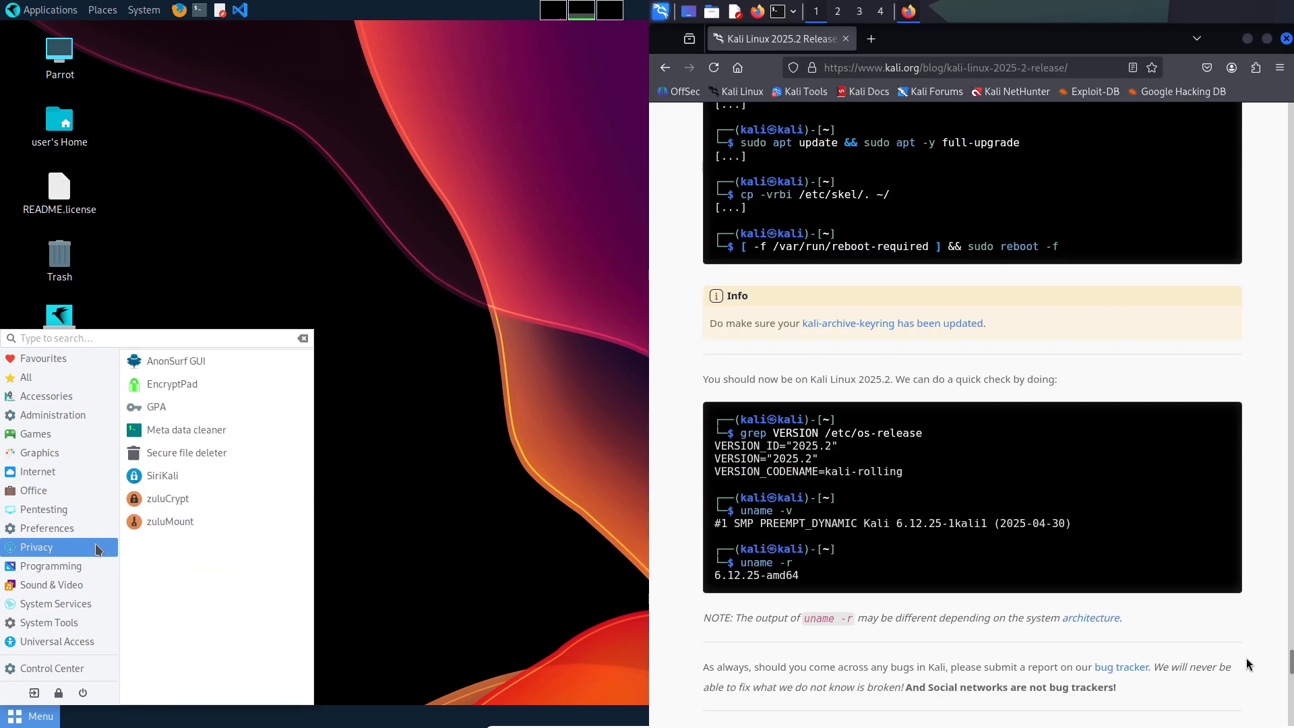
click(90, 567)
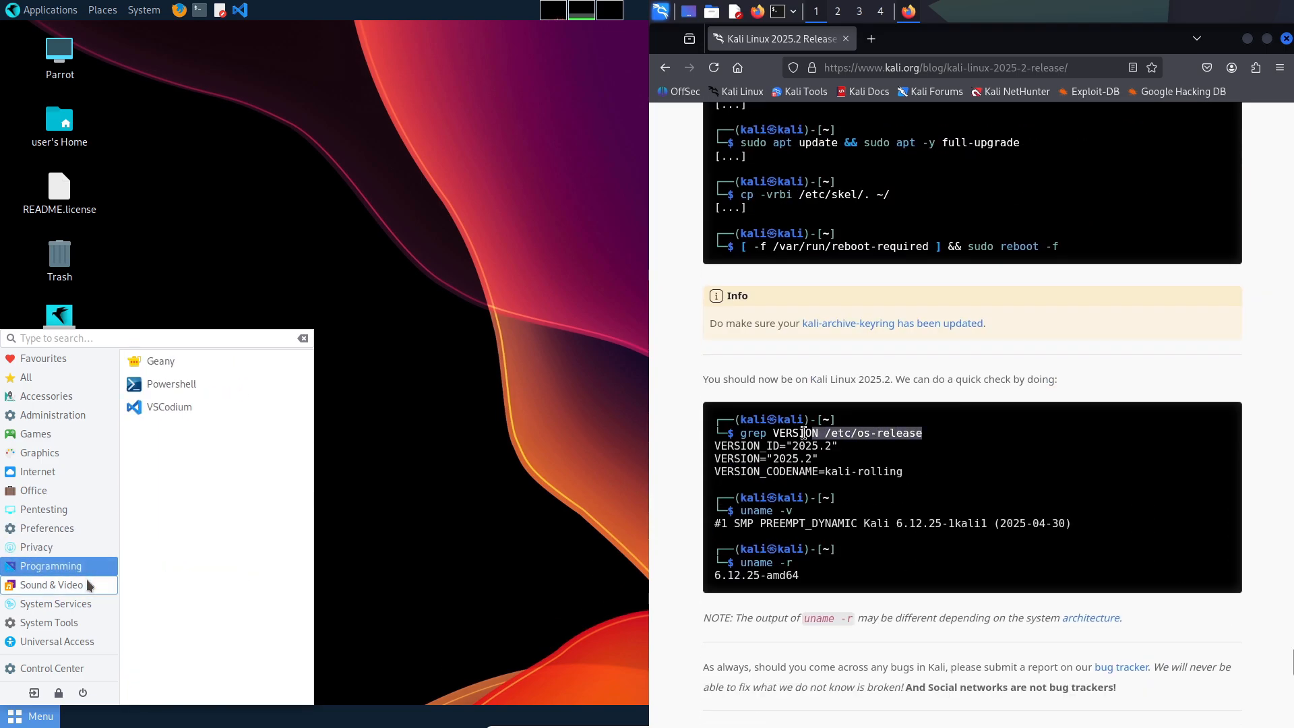
Copy 'grep VERSION /etc/os-release' from the release post and open a Kali terminal.
drag(799, 433, 742, 433)
right_click(777, 437)
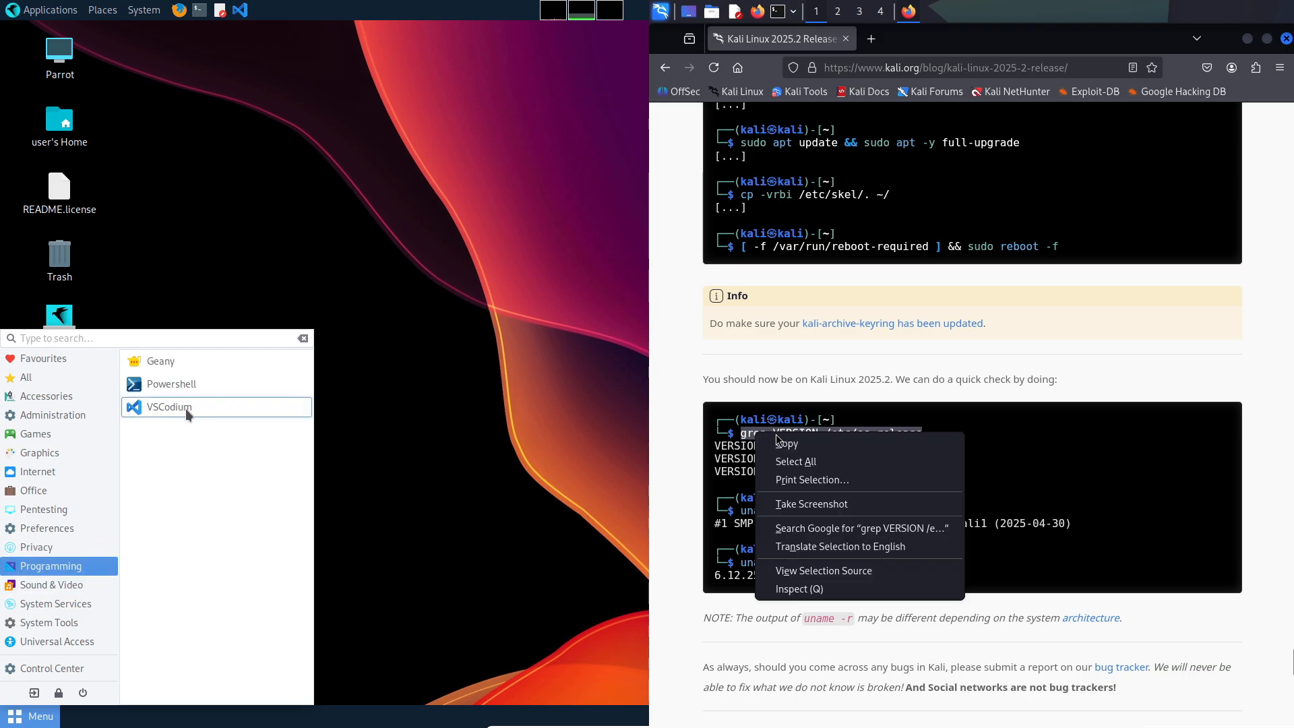
click(787, 443)
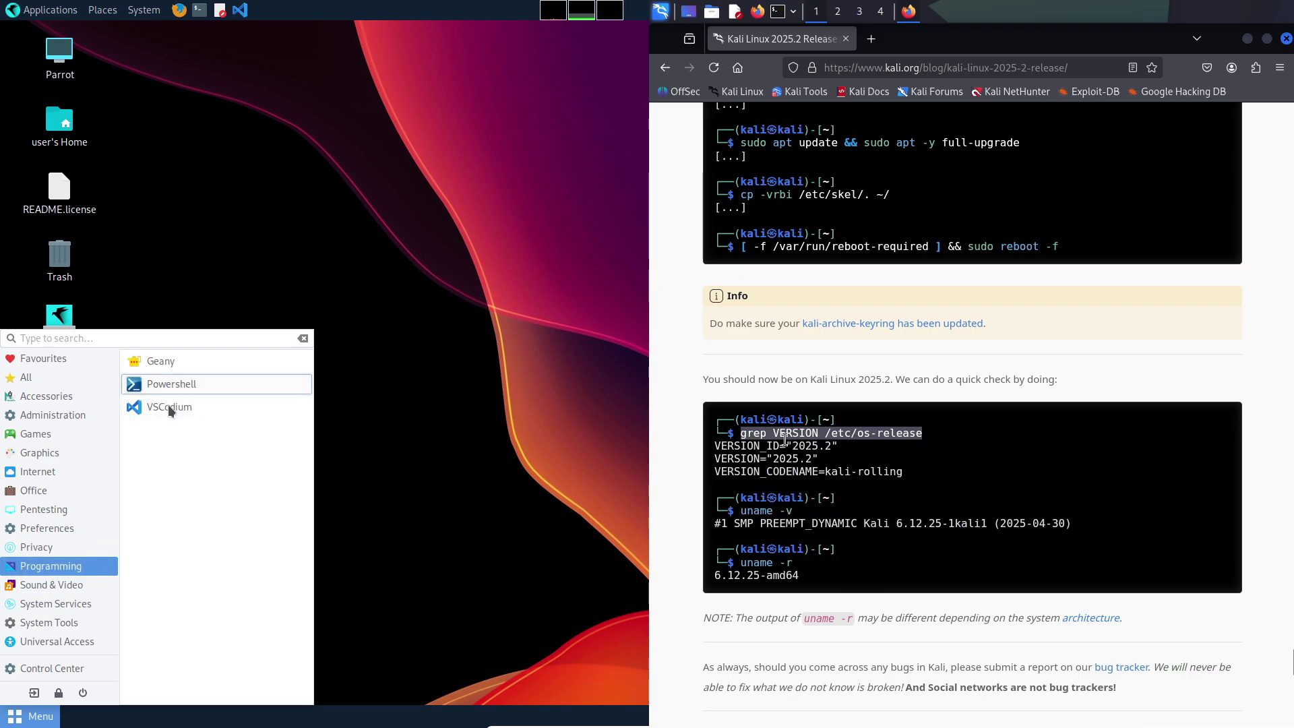
click(779, 12)
Paste and run the version check showing 2025.2 kali-rolling, then switch back to the release post.
click(76, 602)
right_click(771, 89)
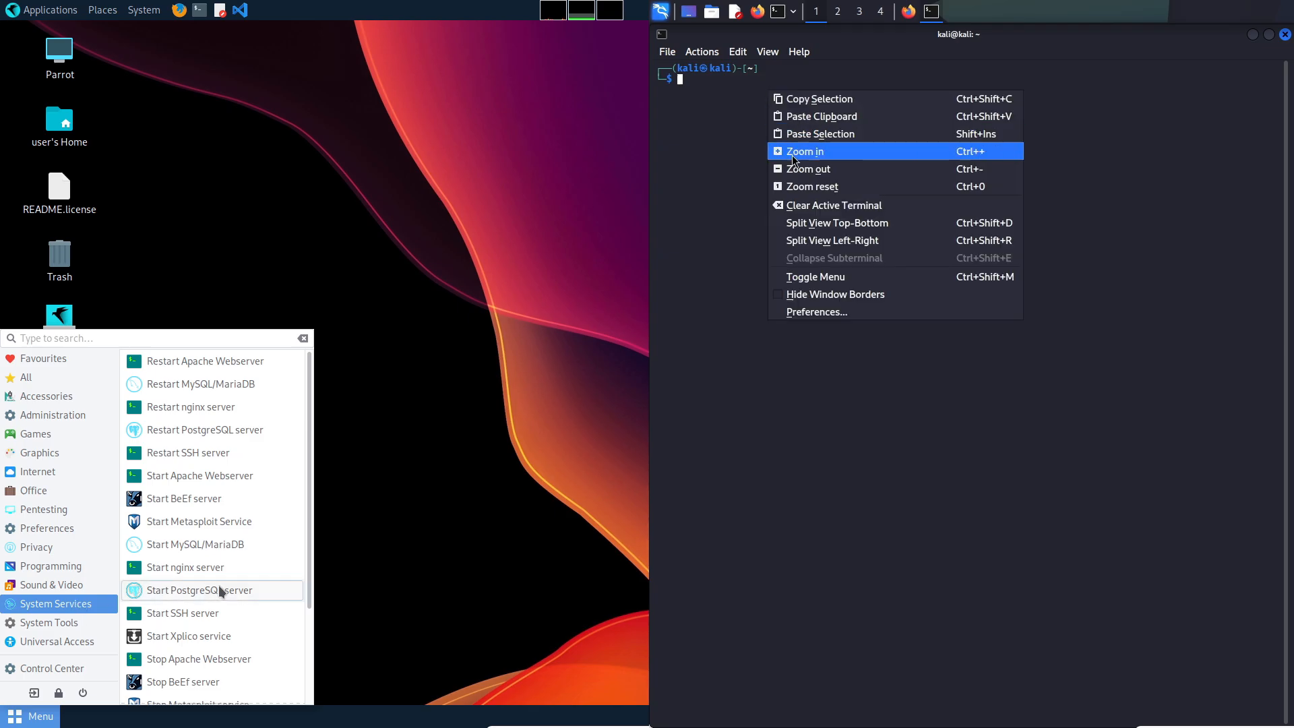
click(821, 117)
scroll(218, 586, down, 3)
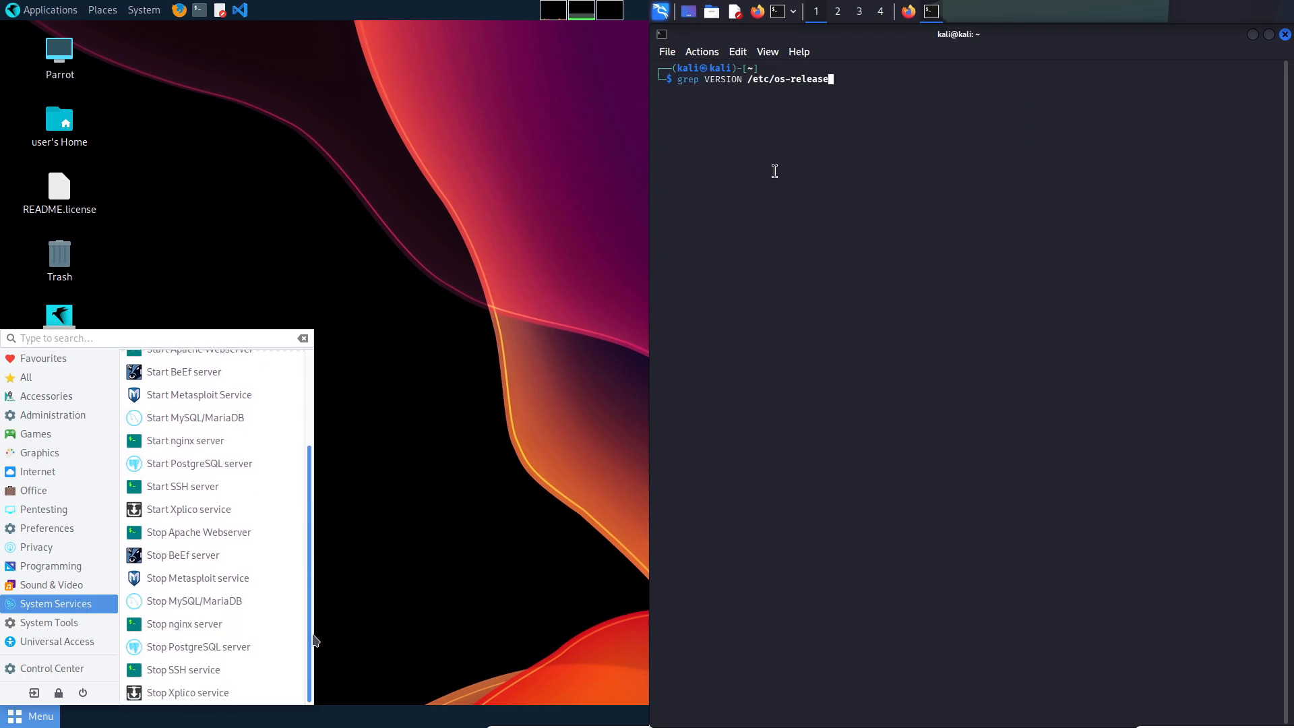
key(Return)
click(91, 626)
drag(842, 126, 873, 73)
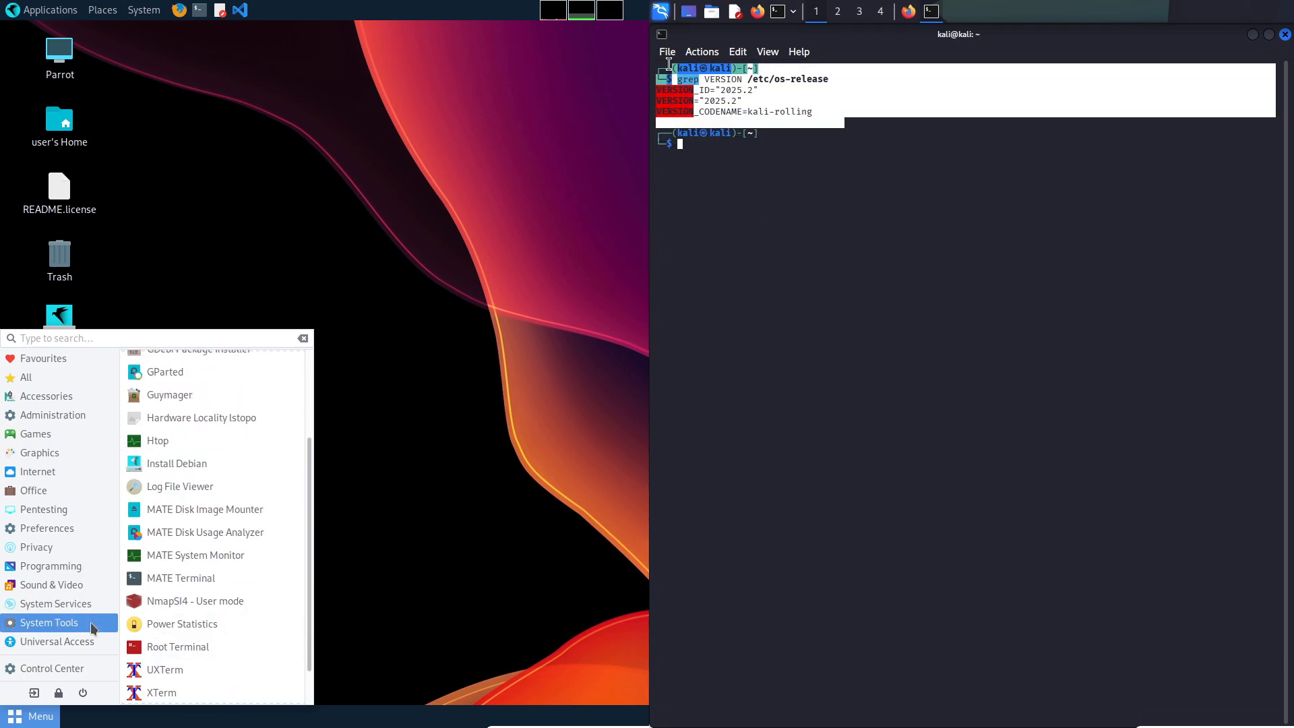
drag(310, 606, 310, 475)
click(909, 11)
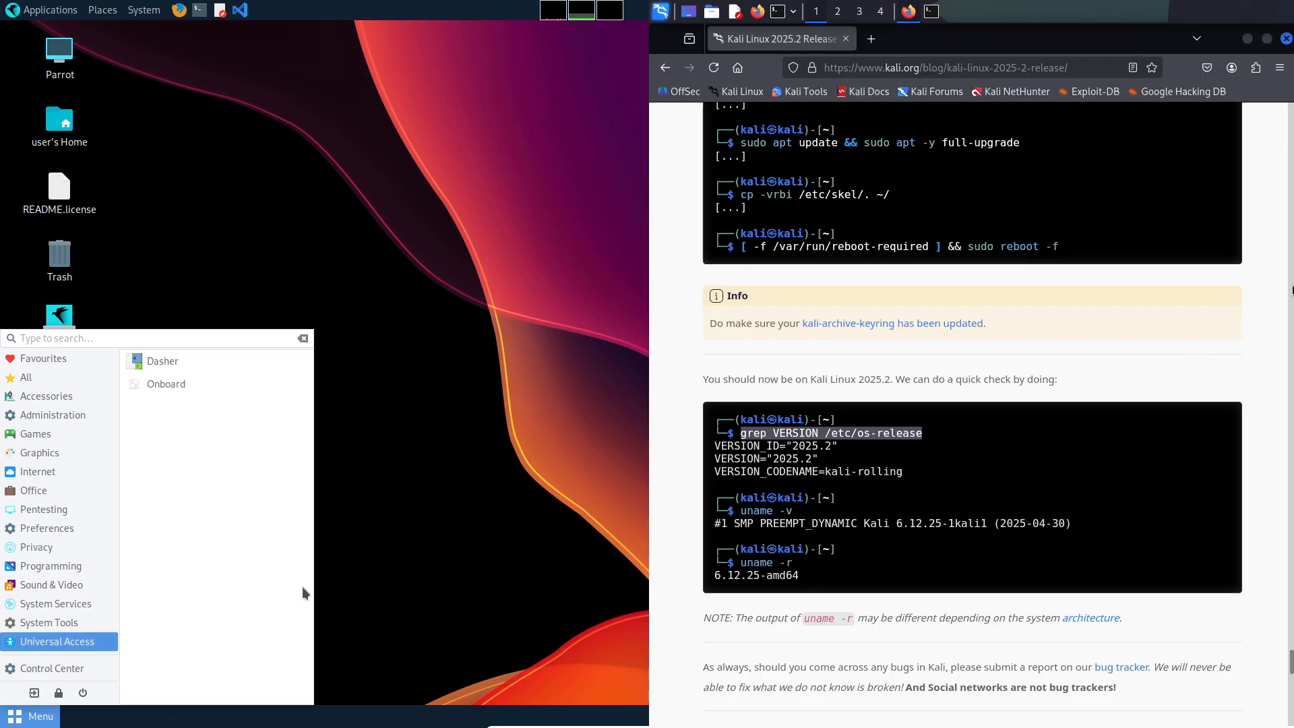
Clear the page selection, close Parrot's application list and open its Places and System menu.
click(1258, 430)
click(213, 225)
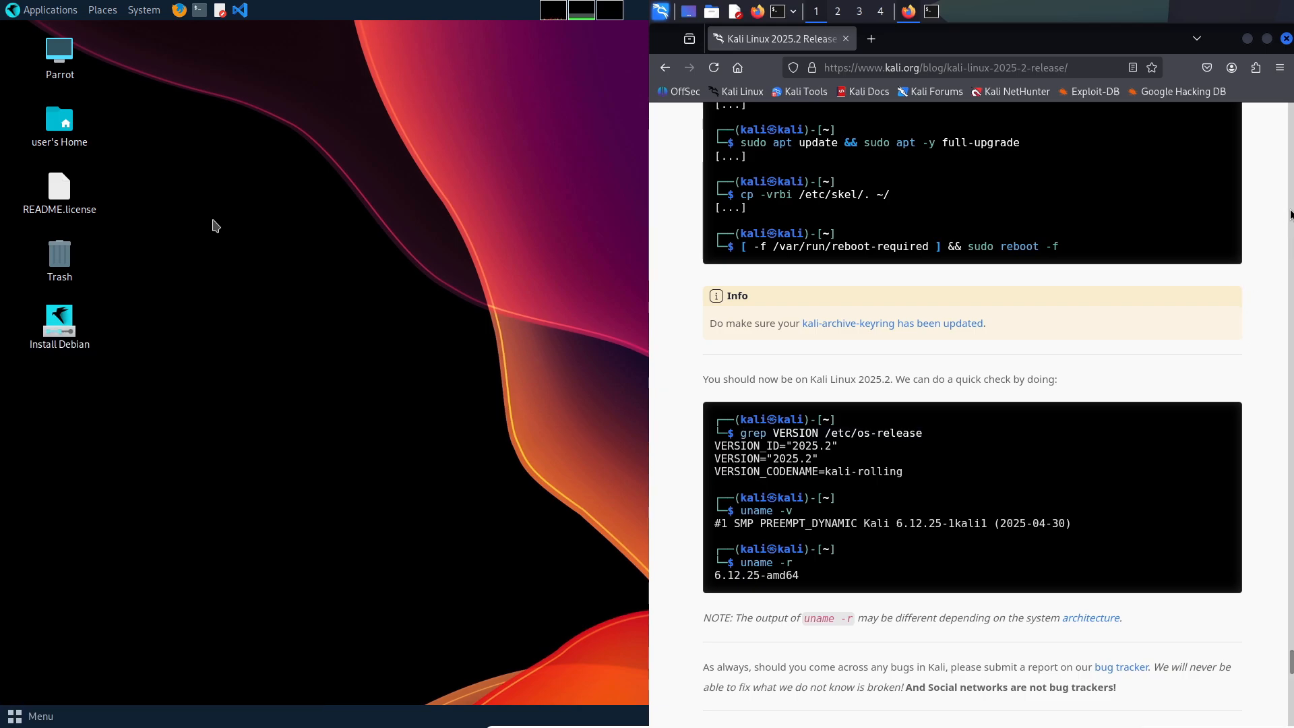
click(104, 10)
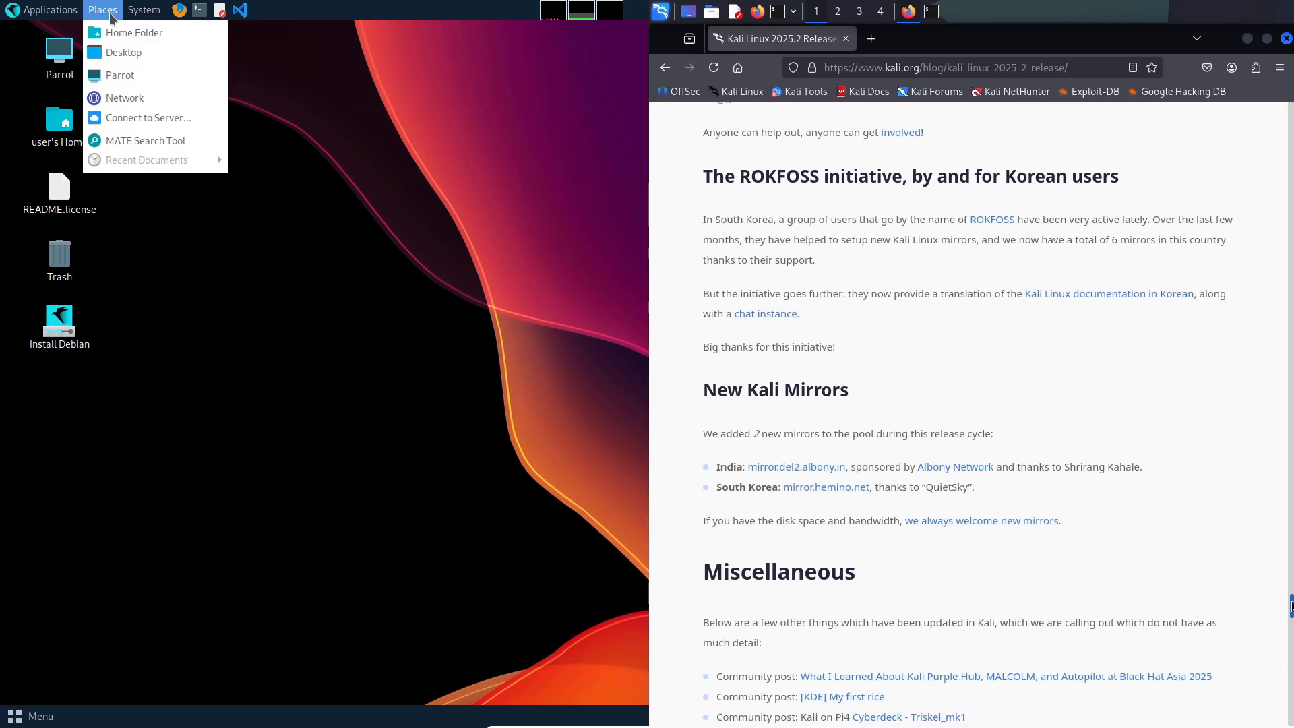
scroll(777, 285, down, 5)
scroll(777, 286, down, 3)
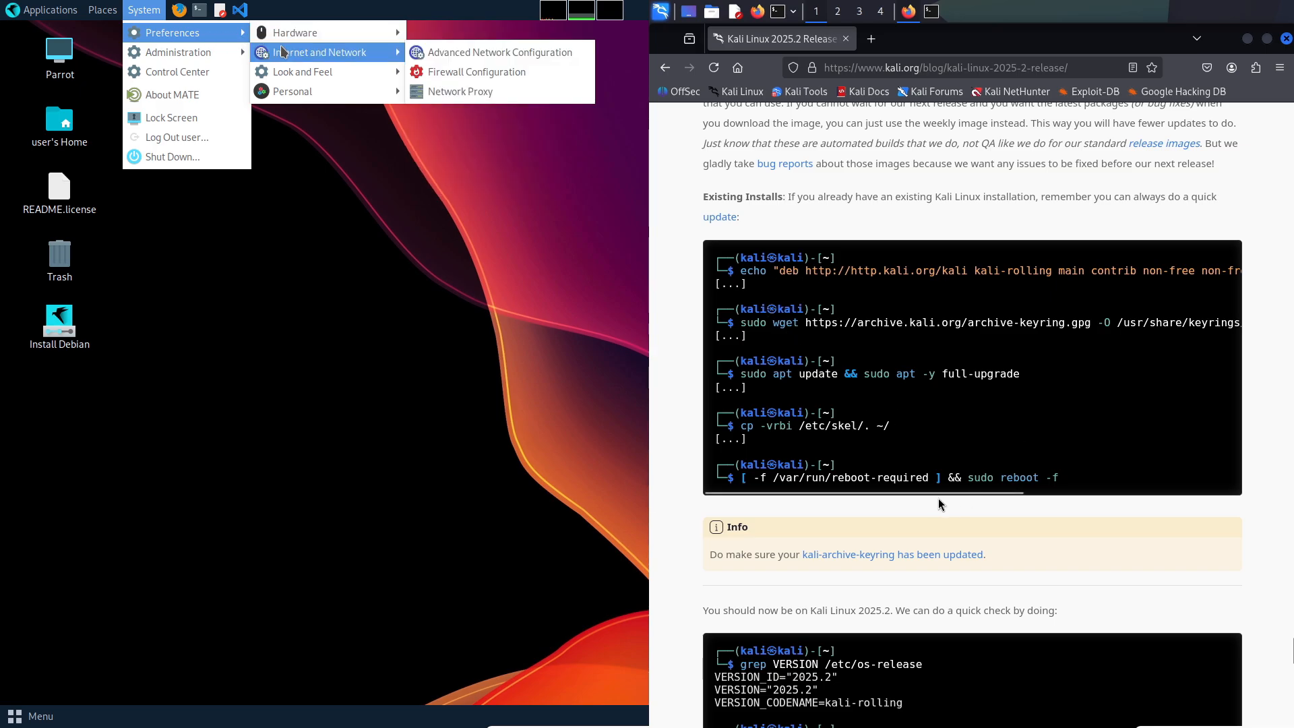
mouse_move(931, 491)
mouse_down()
mouse_move(1190, 492)
mouse_move(819, 491)
mouse_up()
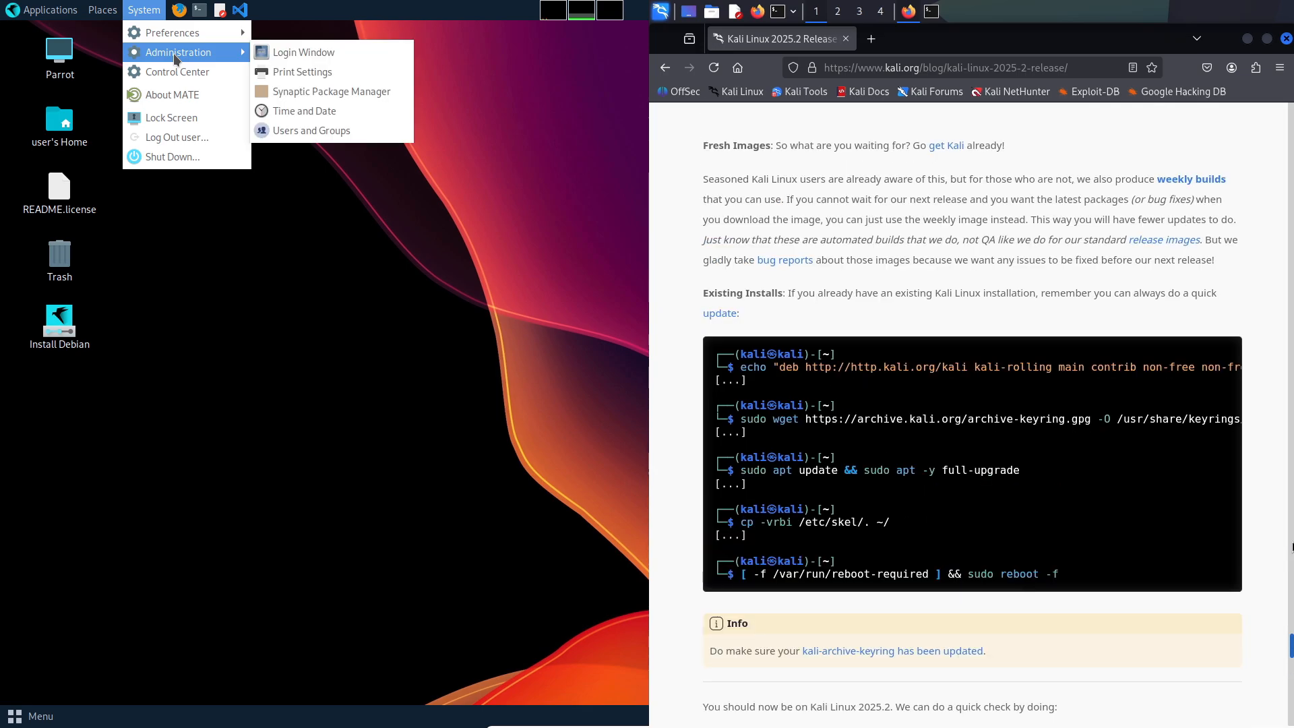
scroll(830, 183, up, 5)
scroll(829, 238, up, 5)
scroll(829, 238, up, 4)
mouse_move(1289, 395)
mouse_down()
mouse_move(1282, 126)
mouse_move(1284, 357)
mouse_up()
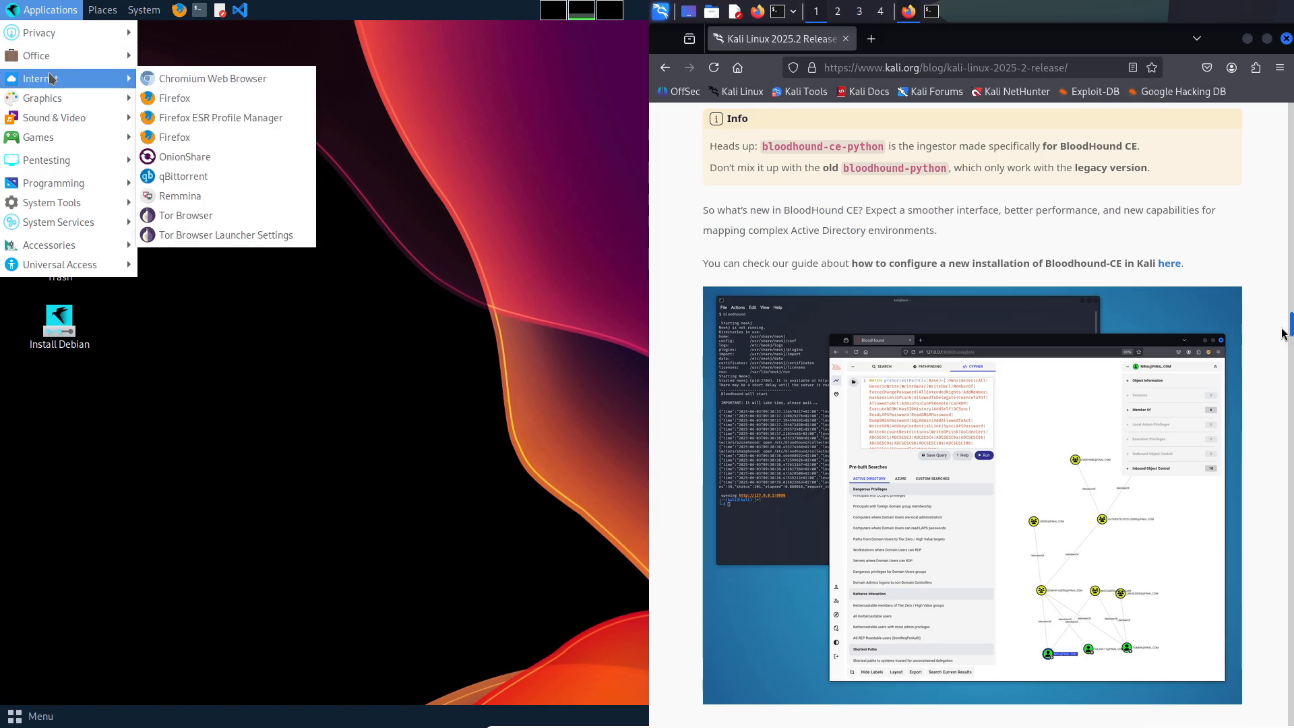
Open the azurehound tool page on Kali and launch MATE System Monitor from Parrot's menu.
click(117, 374)
click(744, 190)
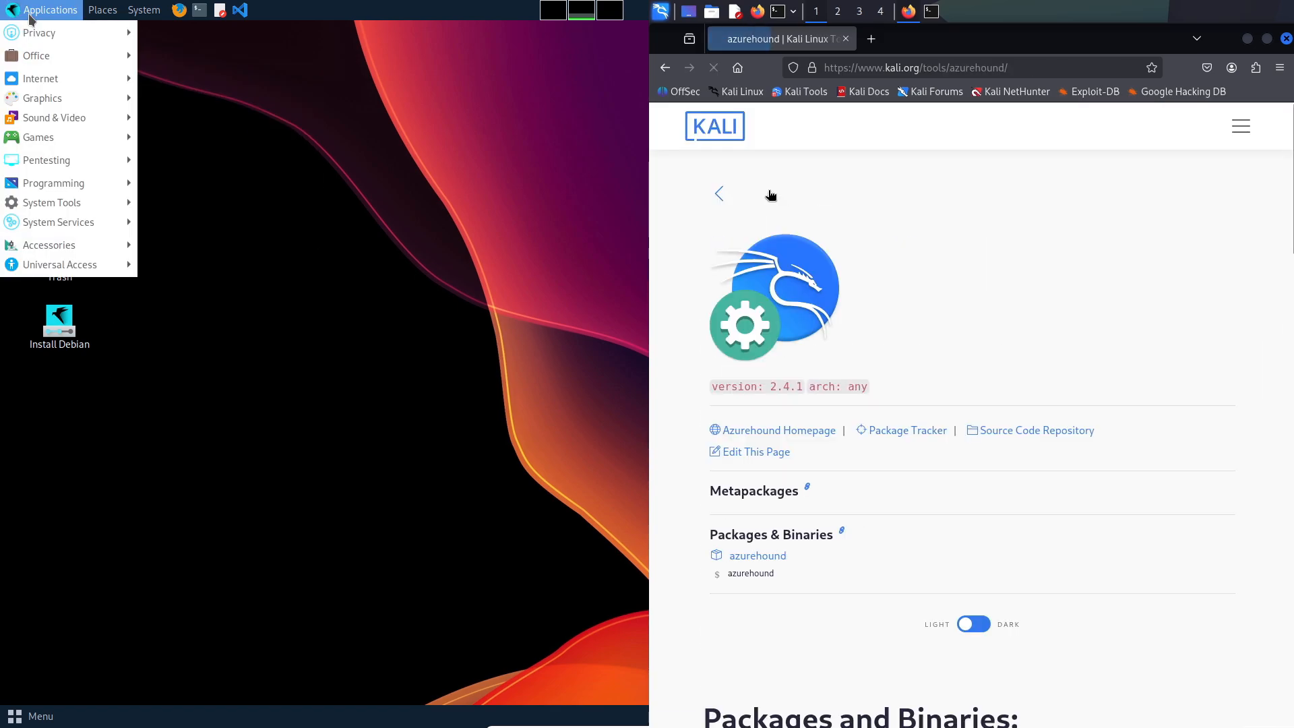
click(101, 474)
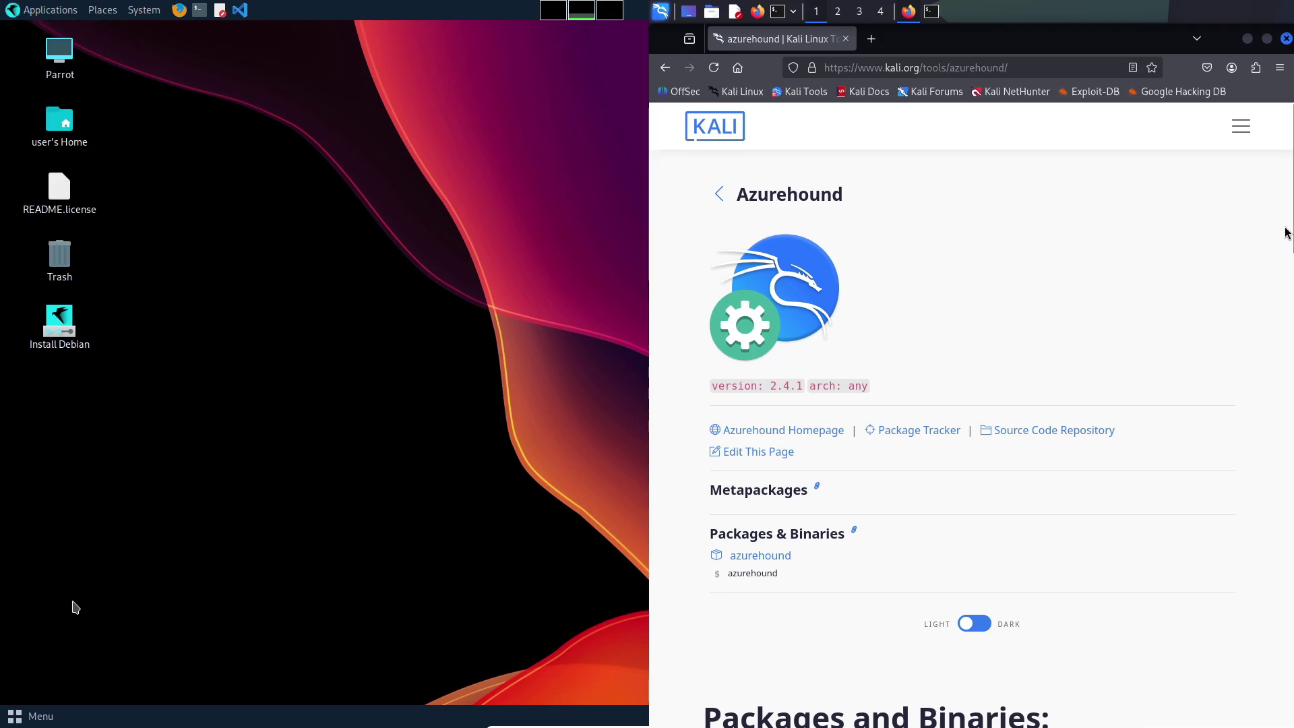
click(40, 718)
click(118, 301)
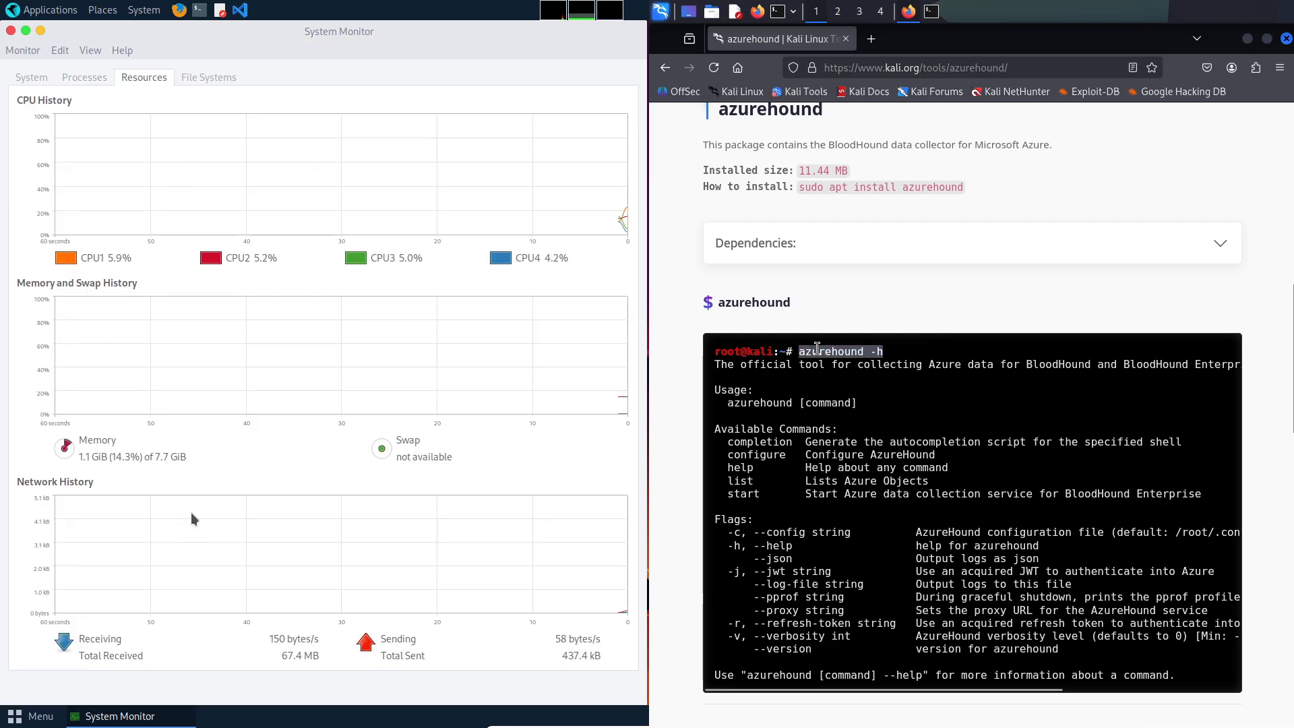
Copy 'azurehound -h' from the blog and paste it into the Kali terminal (command not found).
right_click(817, 348)
click(840, 366)
click(931, 11)
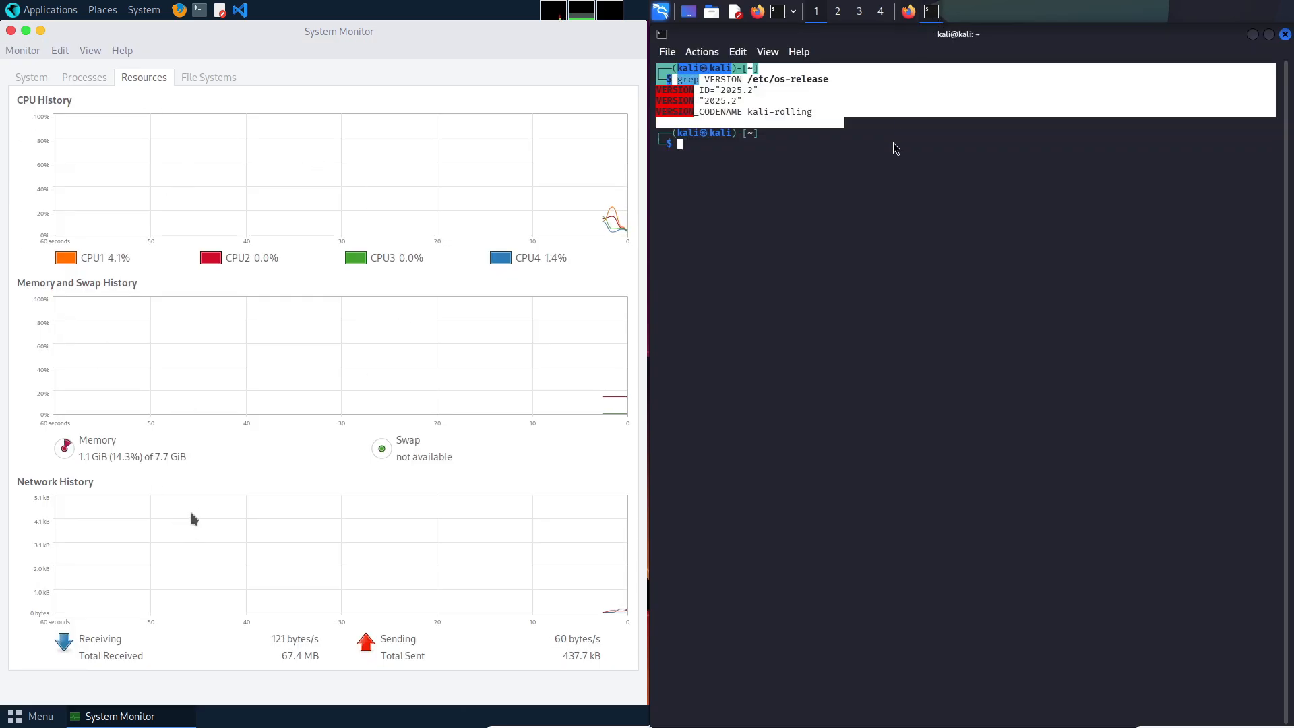
click(749, 162)
right_click(748, 162)
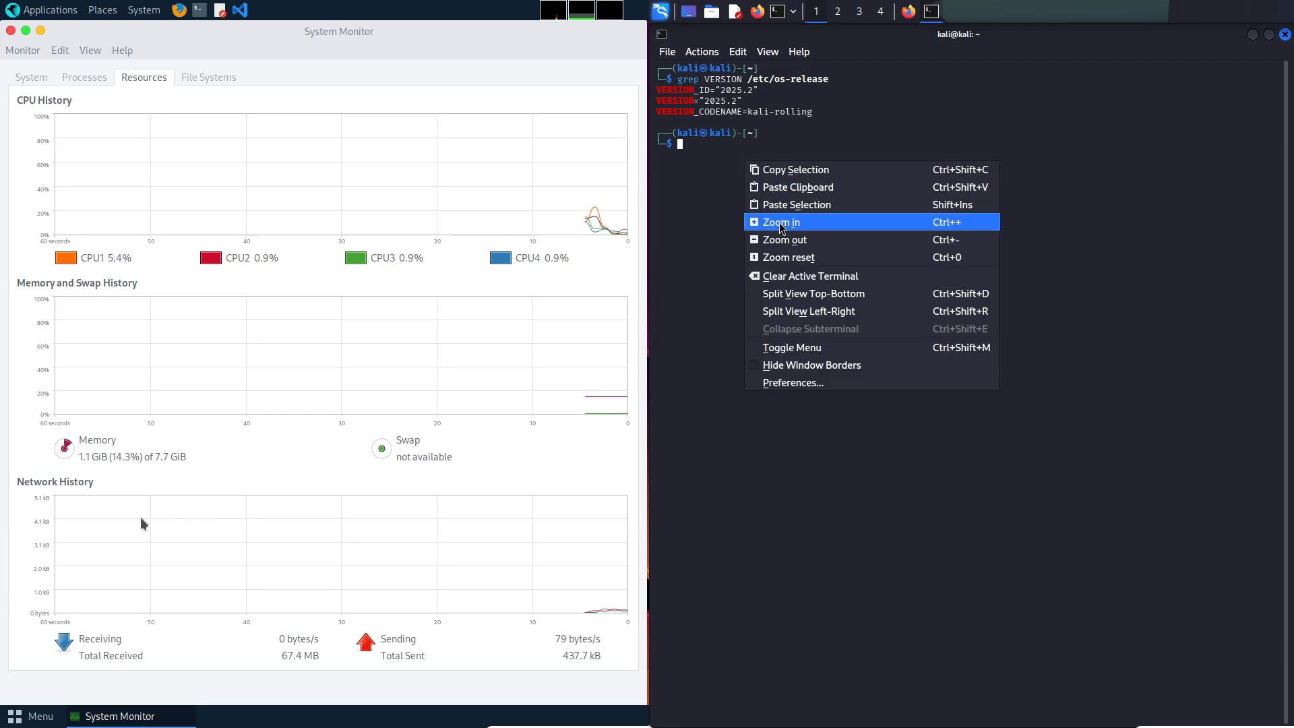
click(778, 214)
text(azurehound -h)
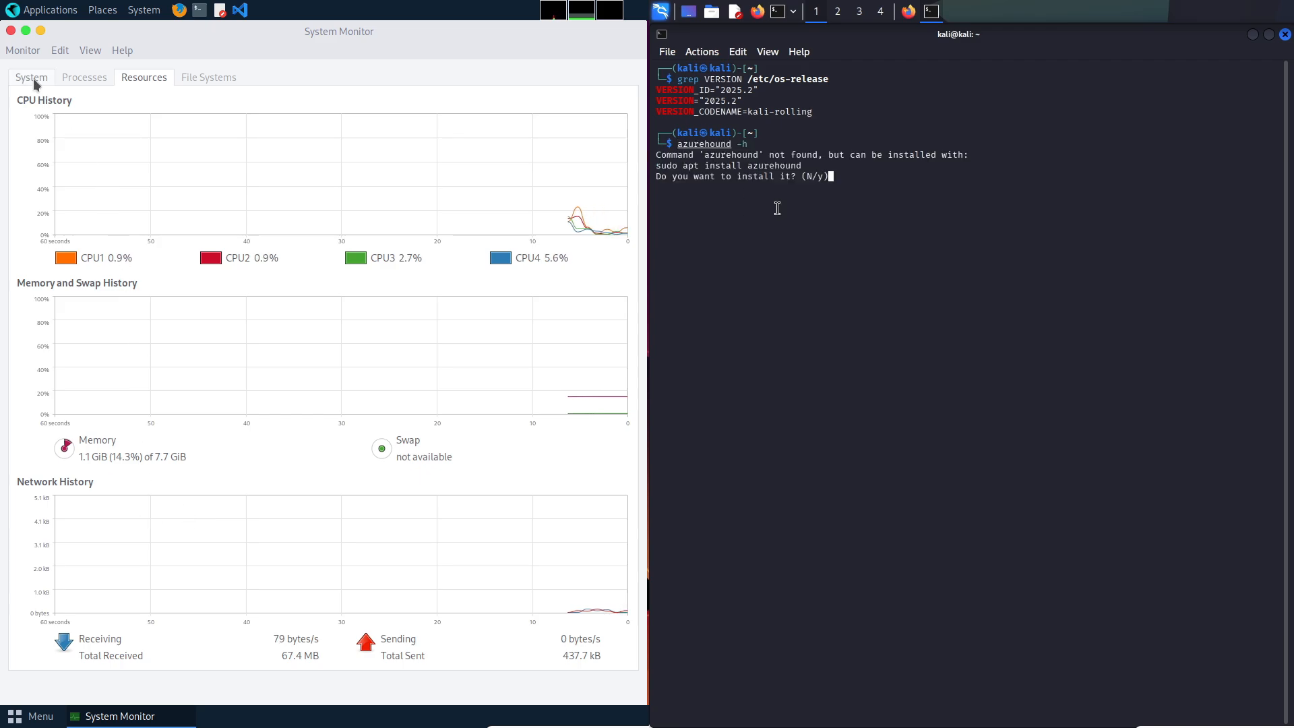
Review Parrot's System Monitor System info and Processes tabs while selecting the not-found message.
click(33, 78)
drag(864, 178, 652, 142)
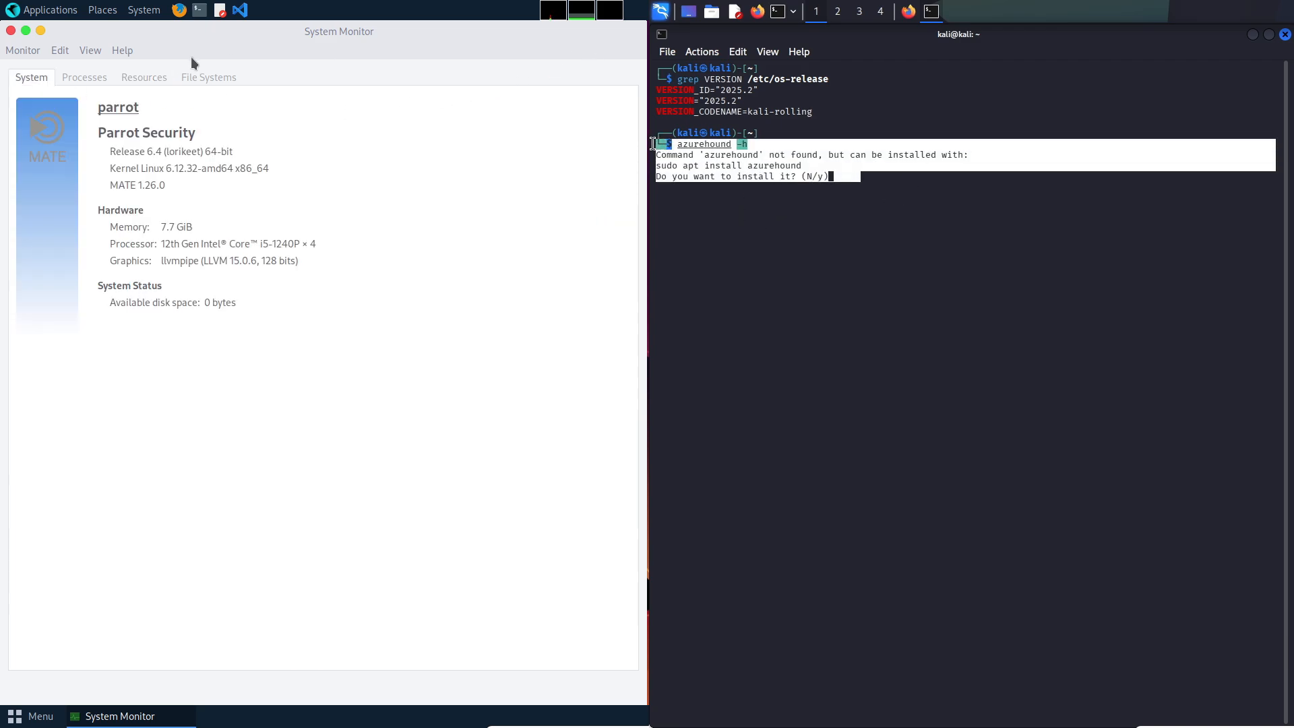
click(60, 50)
click(252, 44)
click(84, 78)
Close the Kali terminal, Parrot's System Monitor, Firefox and Kali's Task Manager, returning to Parrot's application list.
click(1285, 36)
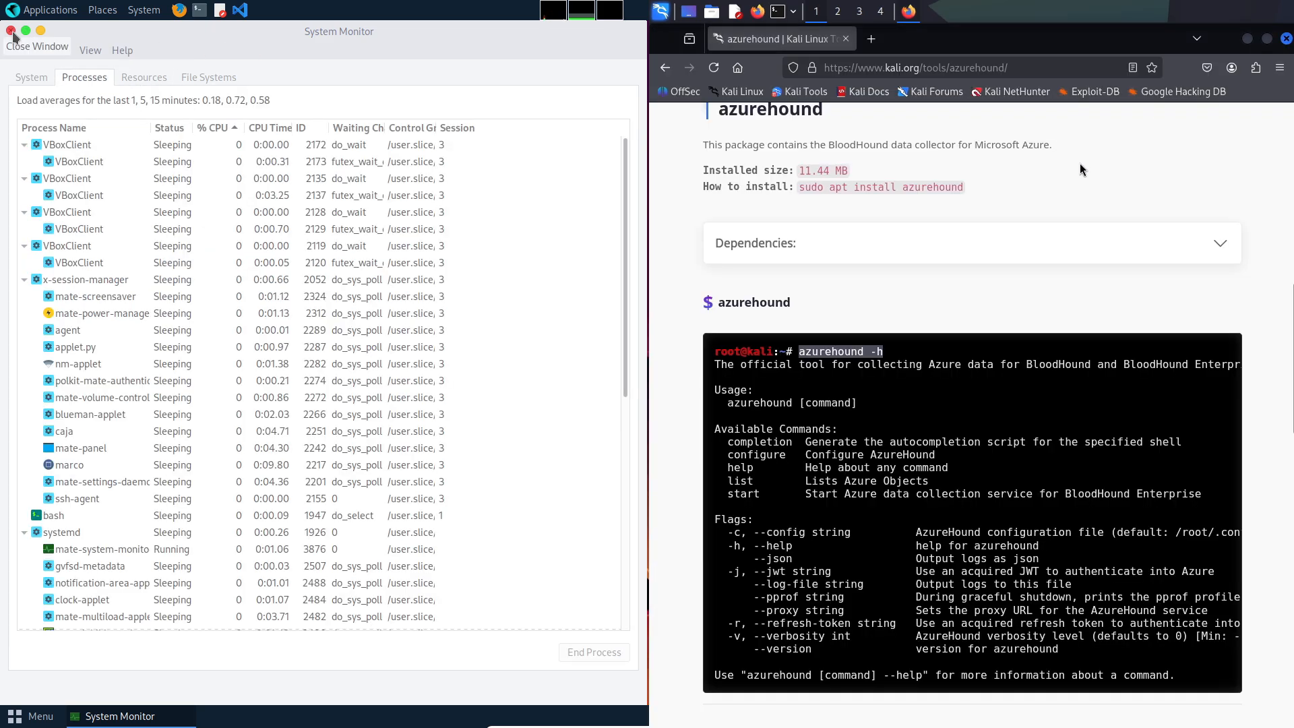
click(12, 32)
click(42, 9)
click(1285, 38)
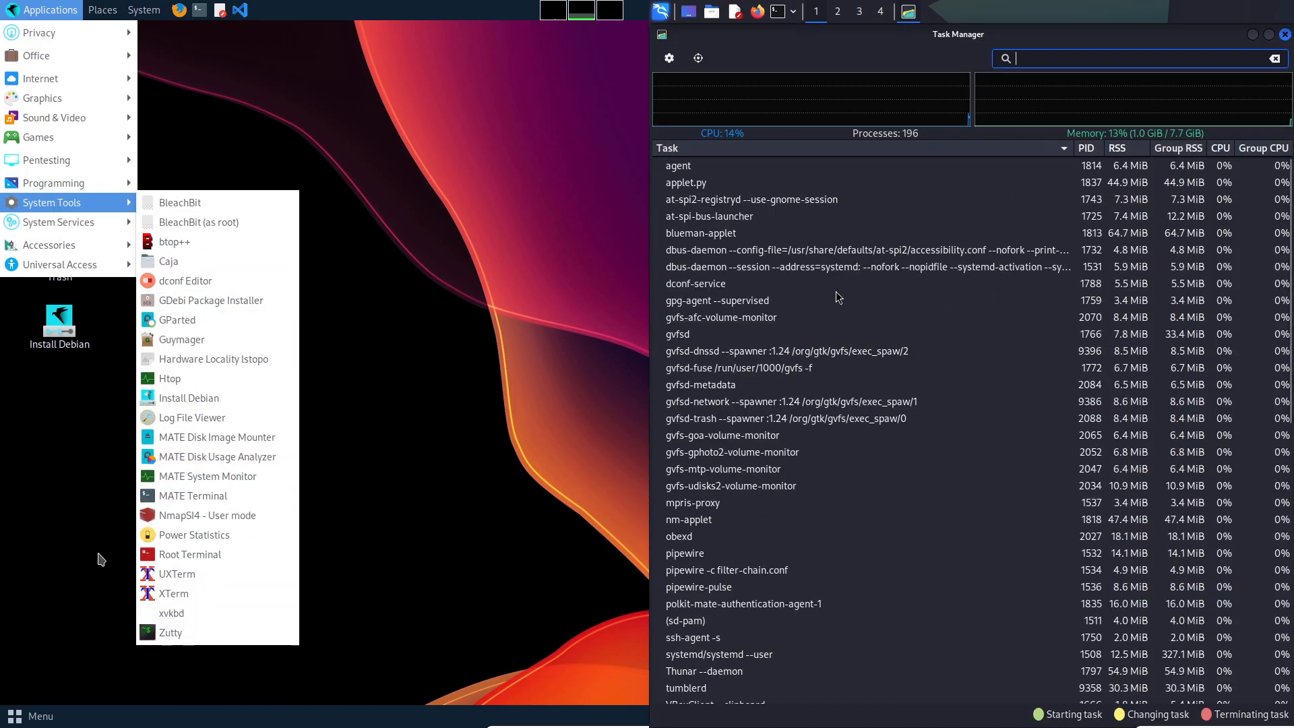
click(41, 716)
text(sy)
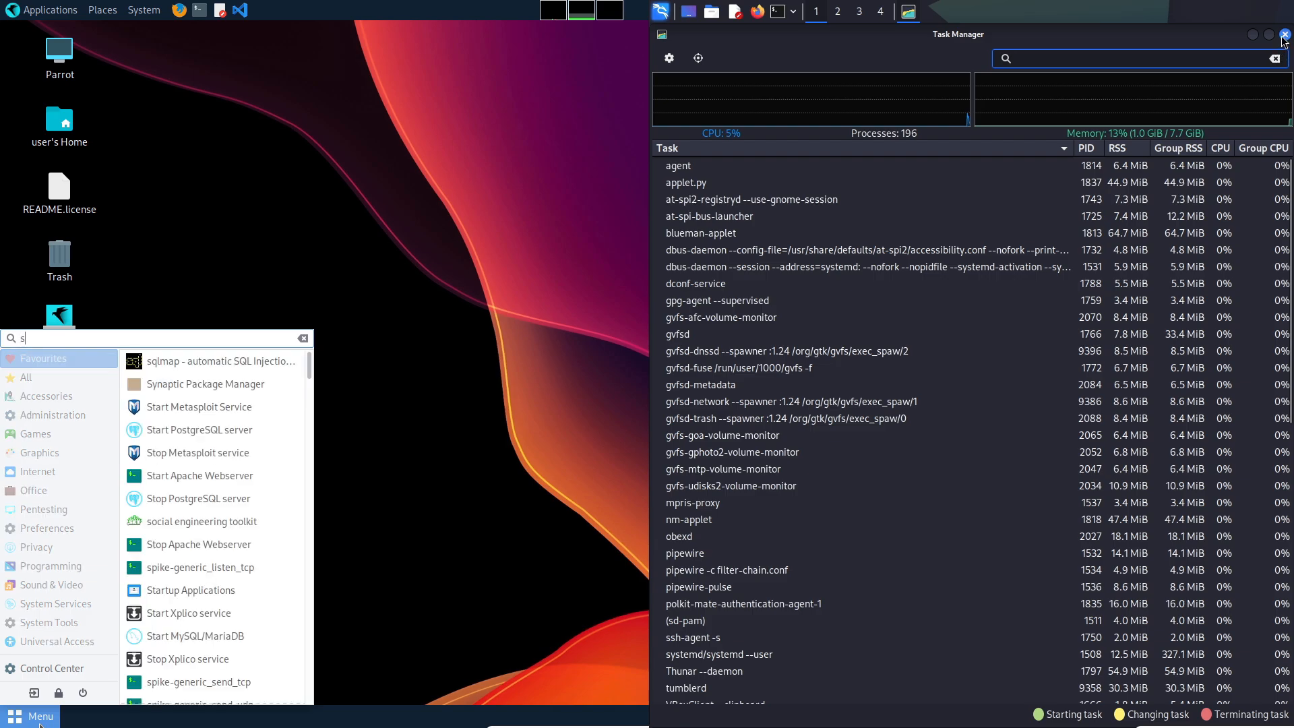
click(1284, 34)
Launch Synaptic on Parrot and view then close the About dialog for Kali's panel.
right_click(660, 11)
mouse_move(708, 129)
click(162, 361)
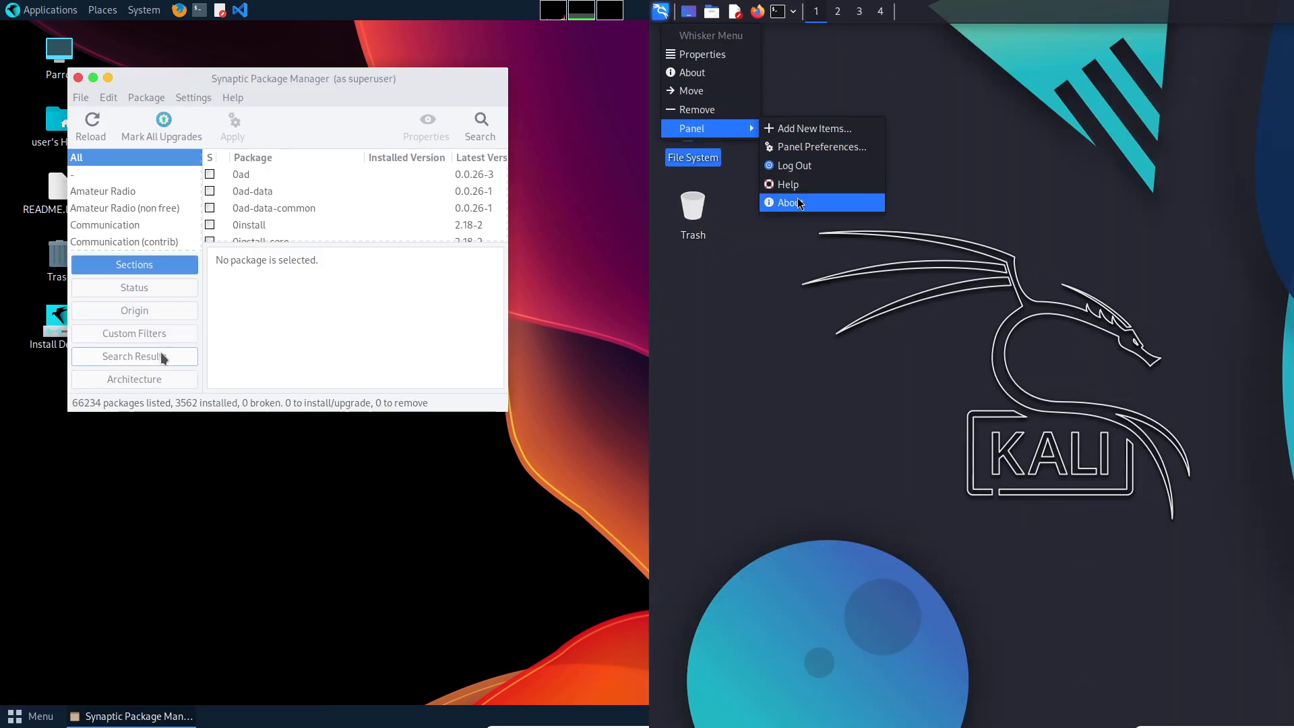
click(790, 202)
key(Escape)
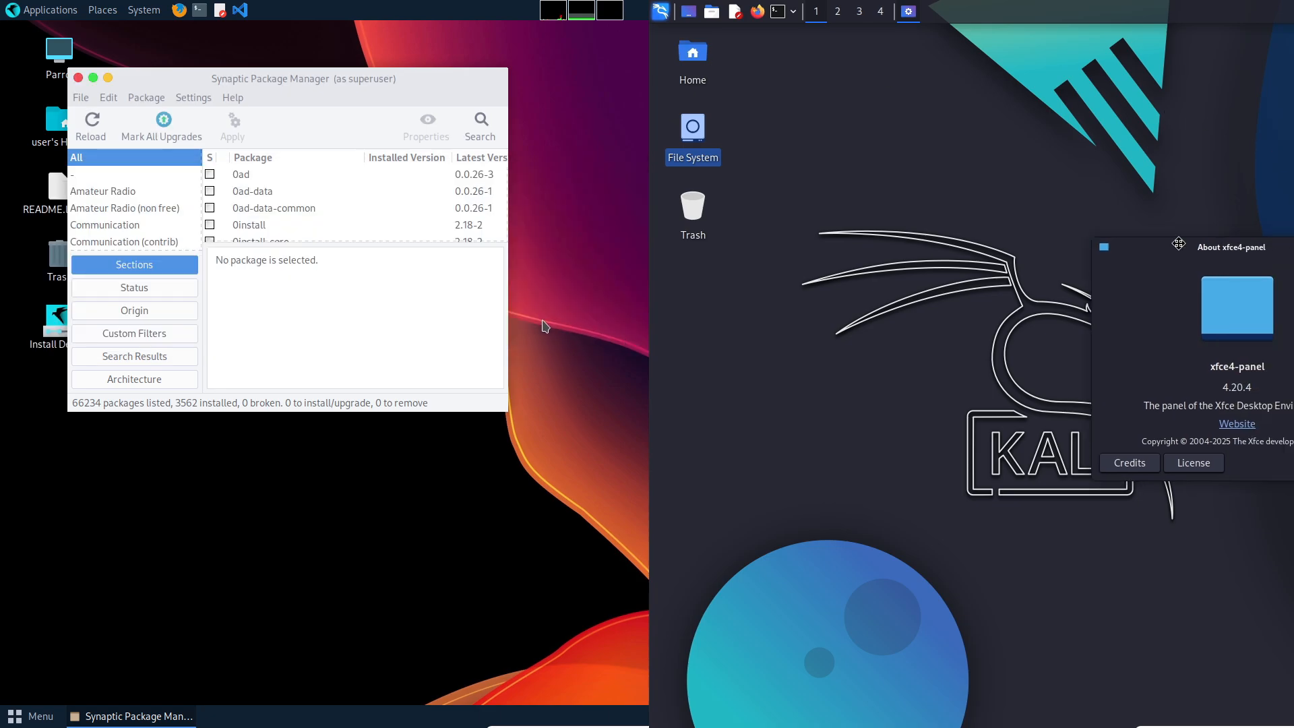
drag(1277, 243, 947, 241)
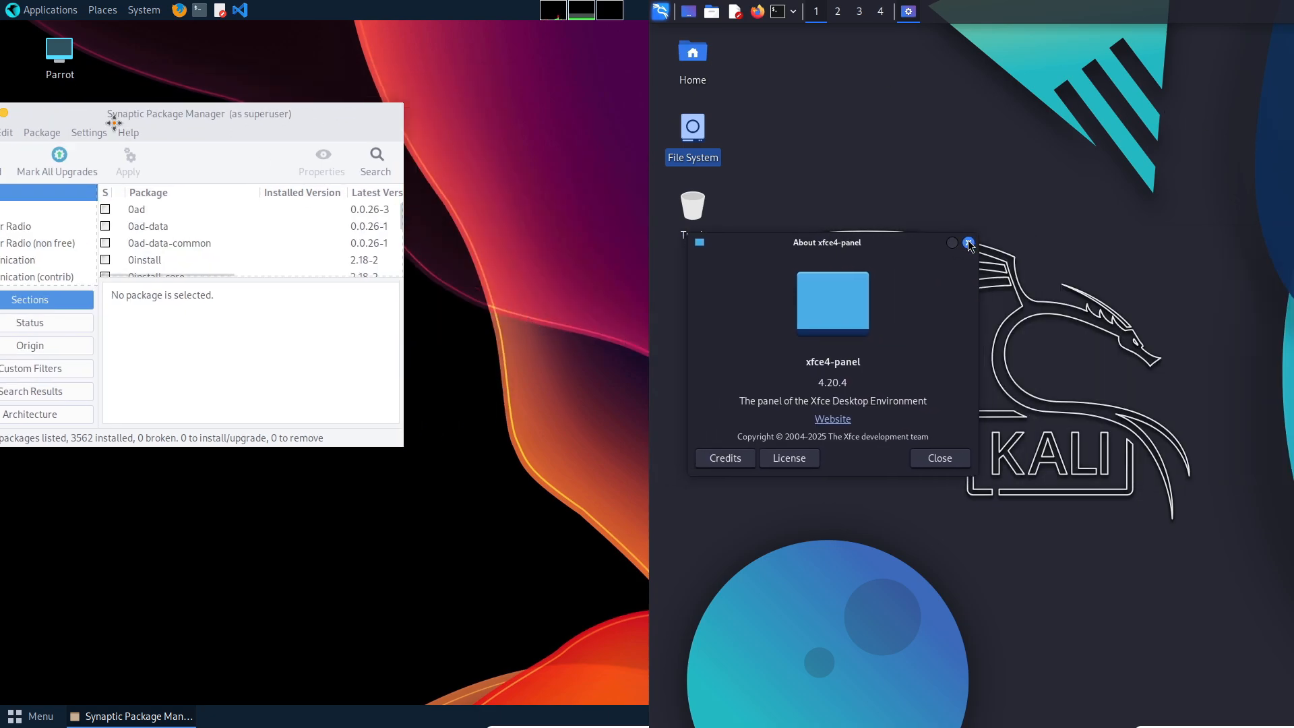
Maximize Synaptic, view and close Kali's Whisker Menu plugin About dialog, and show Kali's full application list.
drag(321, 94, 304, 3)
click(969, 244)
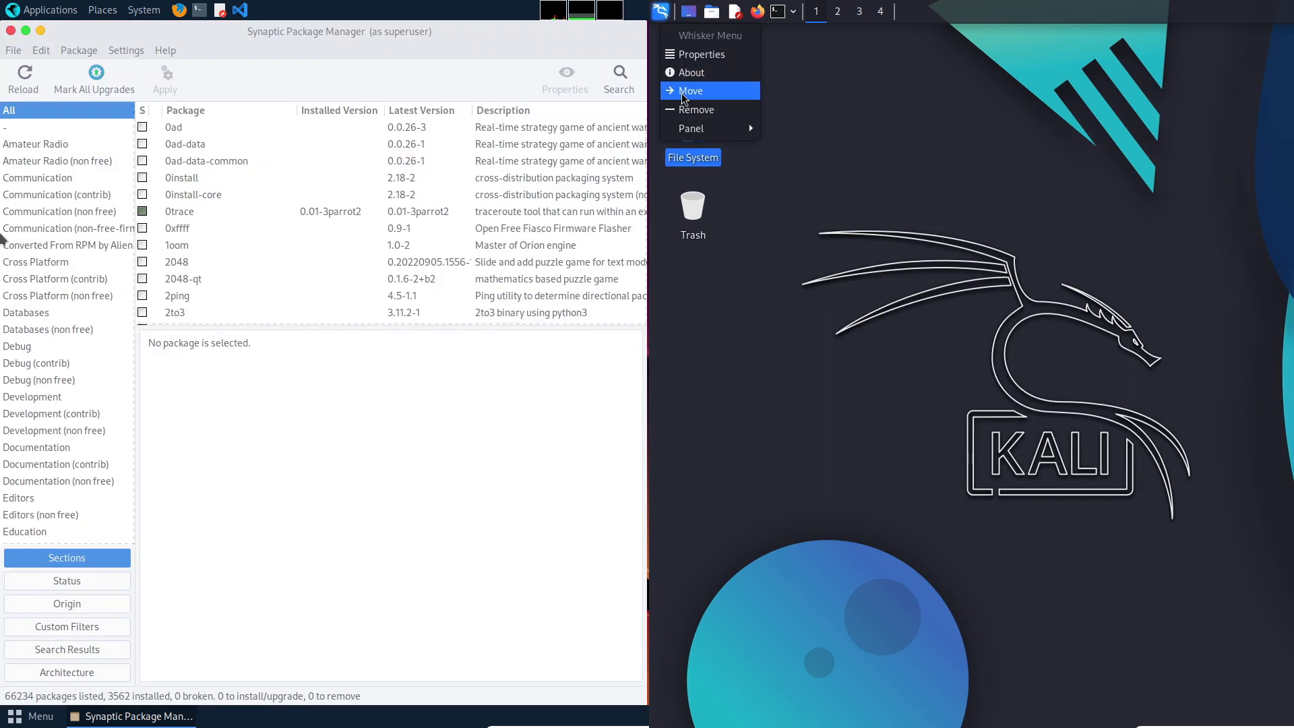
click(694, 73)
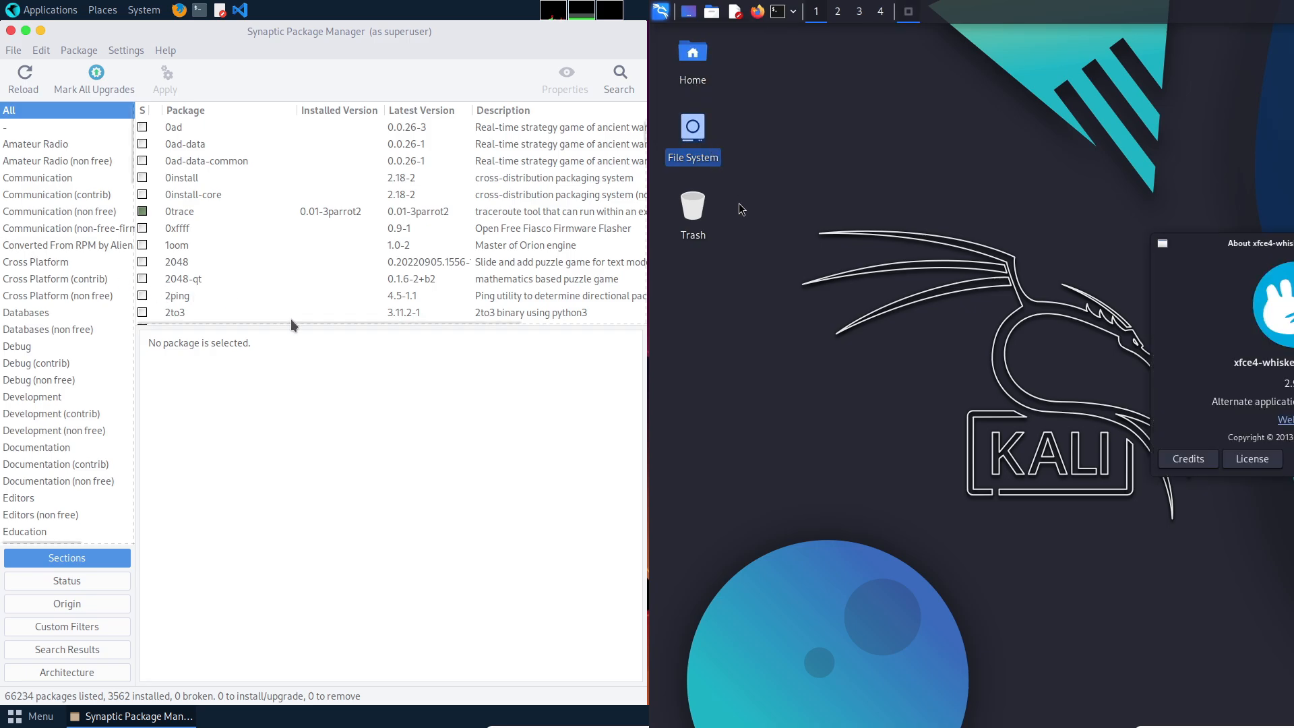
drag(293, 322, 293, 637)
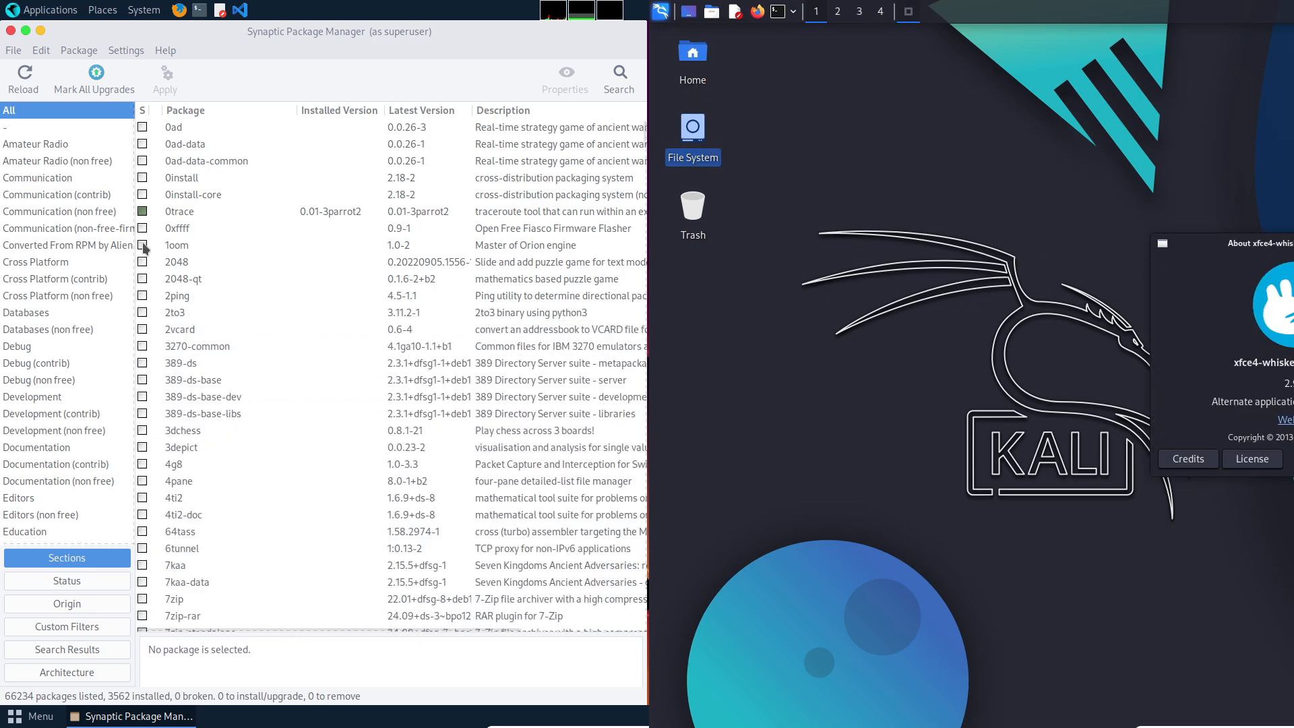
mouse_move(1254, 244)
mouse_down()
mouse_move(817, 253)
mouse_move(875, 252)
mouse_up()
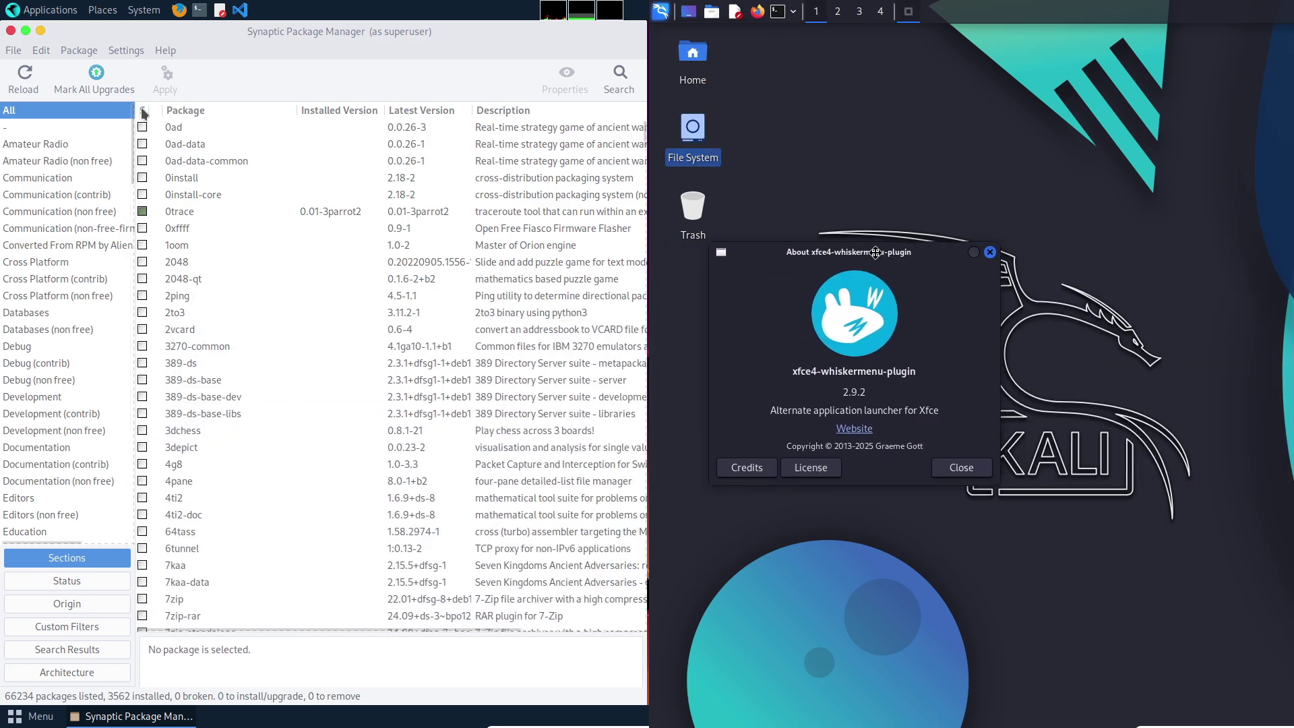
click(977, 466)
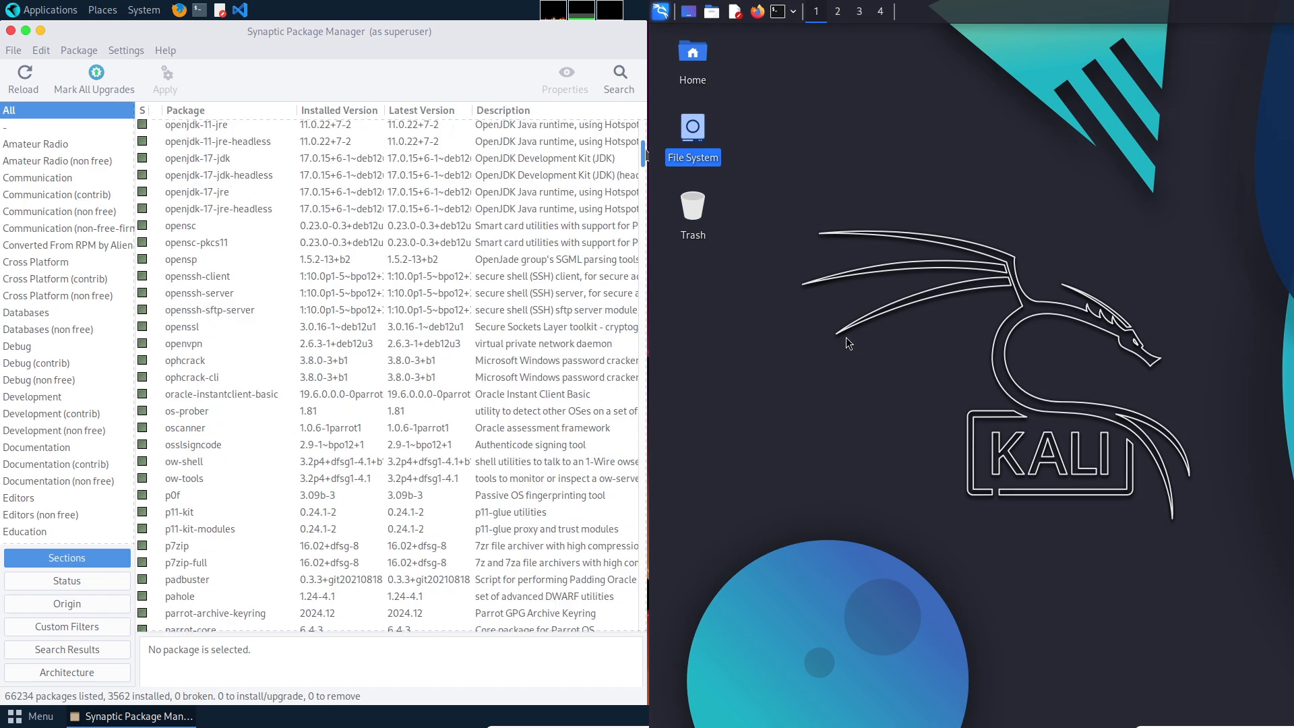
click(660, 11)
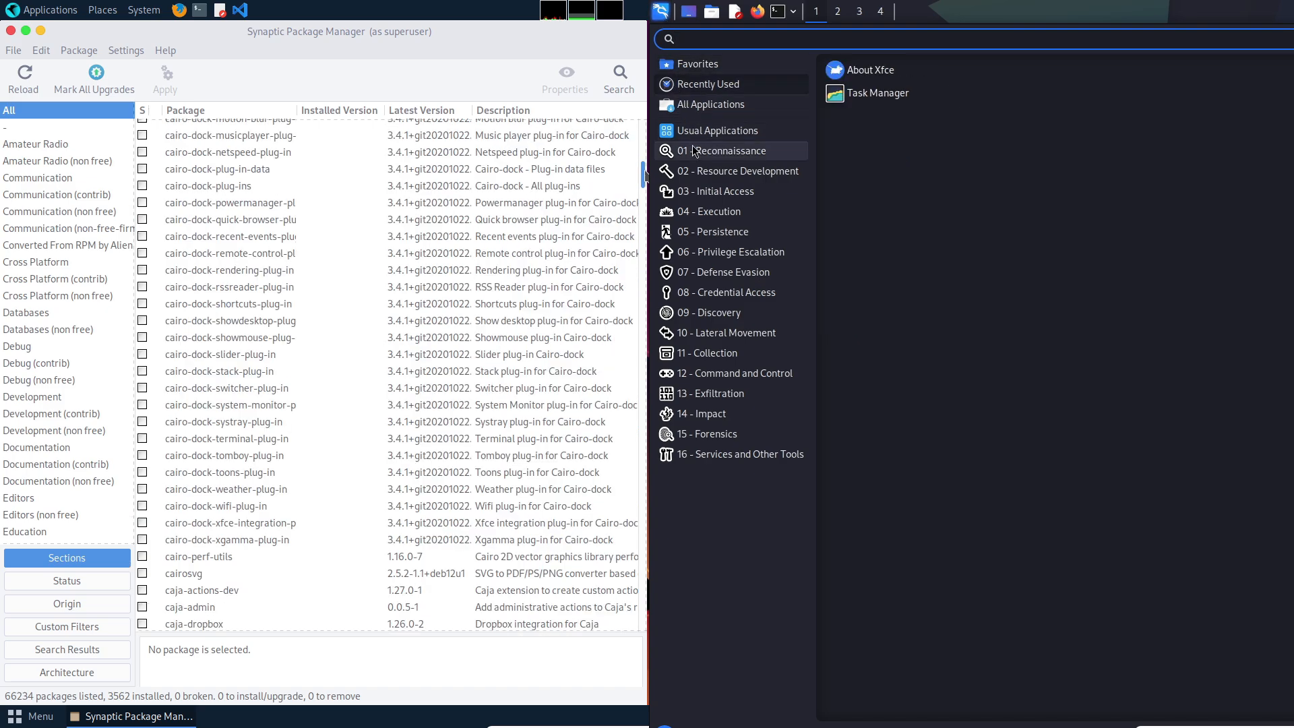
mouse_move(711, 104)
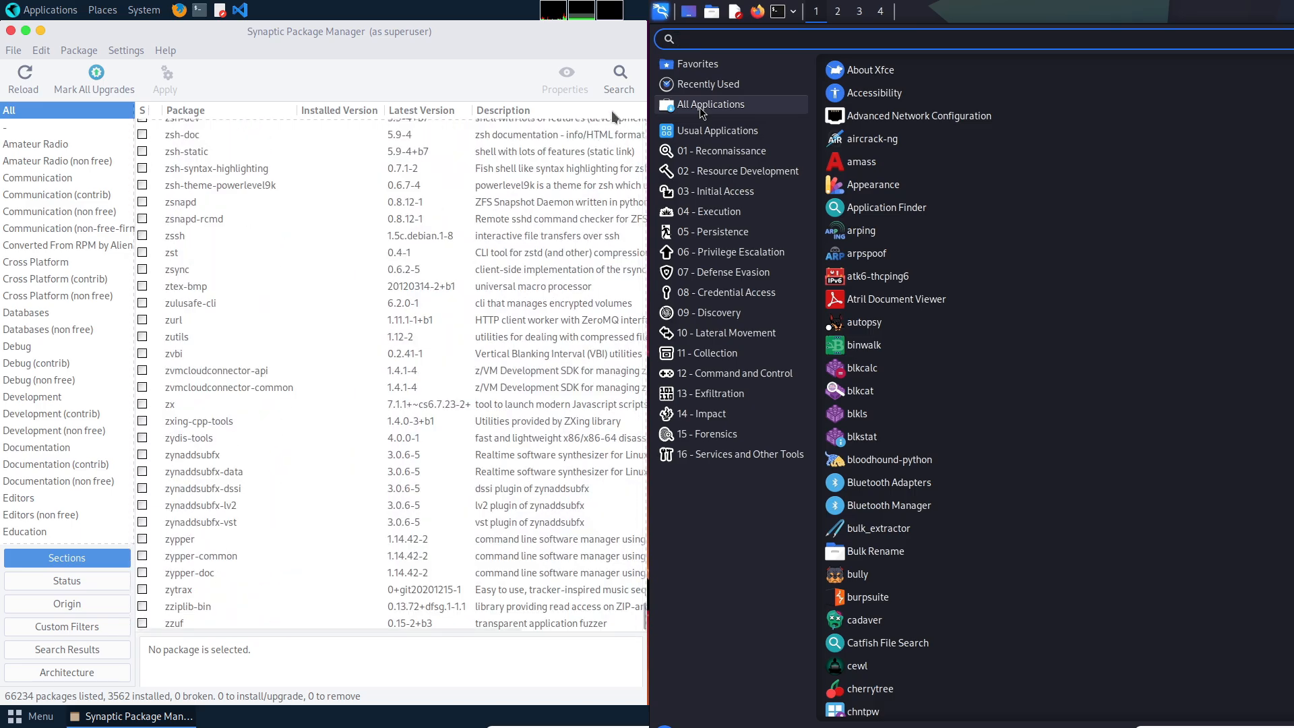
Close Synaptic and show Parrot's categorised Applications menu beside Kali's open menu.
click(12, 32)
click(50, 10)
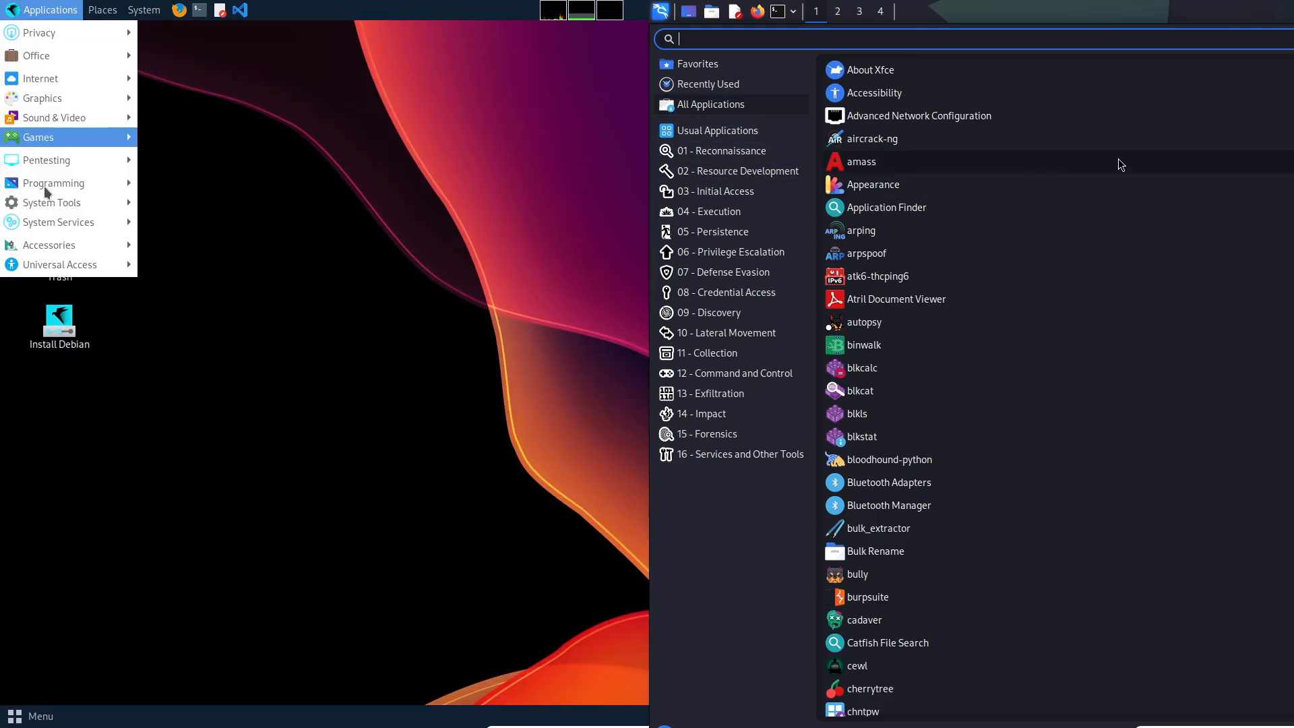